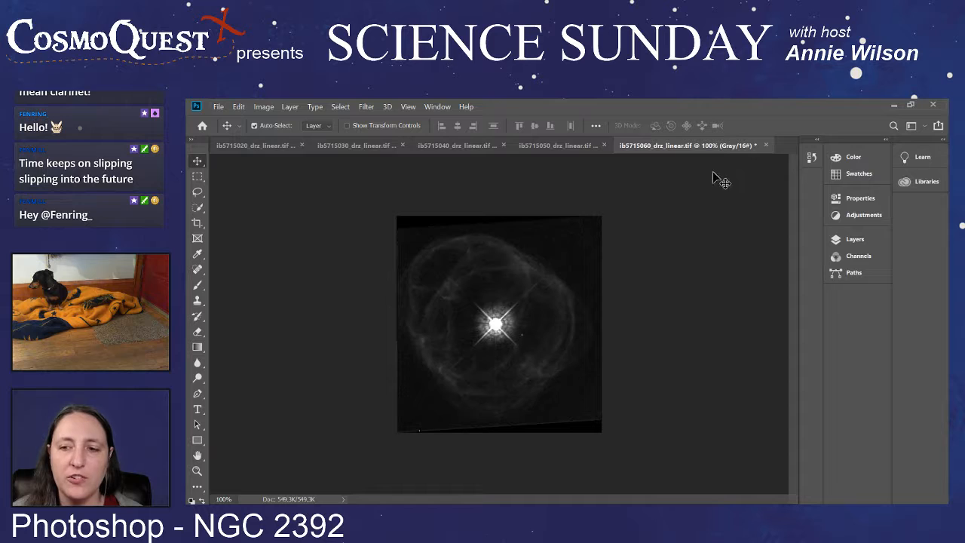
- Compare the five open nebula exposures, ib5715020 to ib5715060, by viewing each image
click(249, 144)
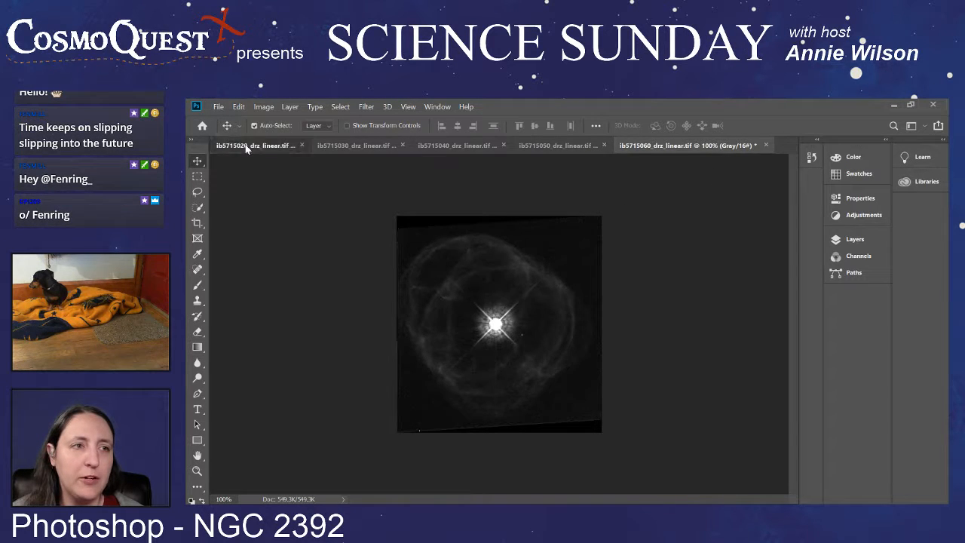
click(414, 148)
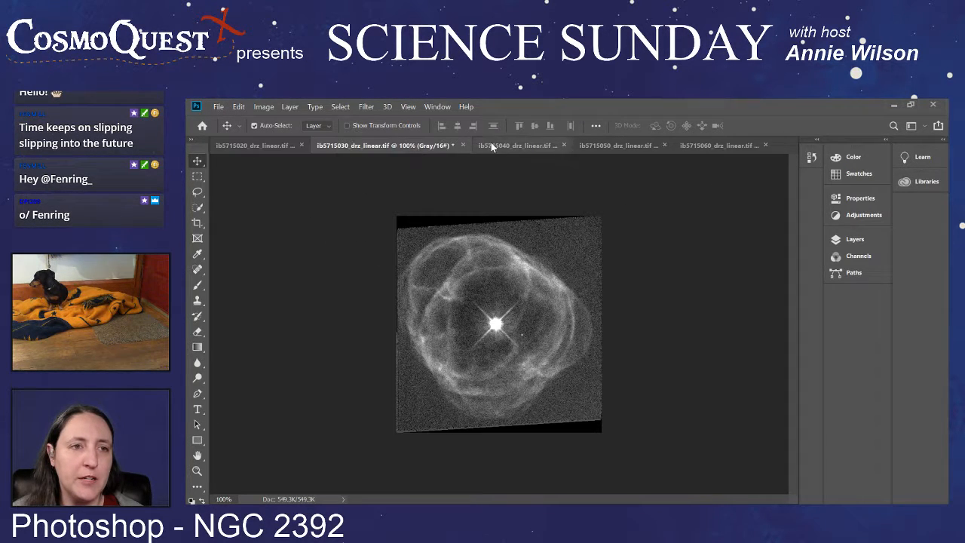
click(506, 146)
click(610, 145)
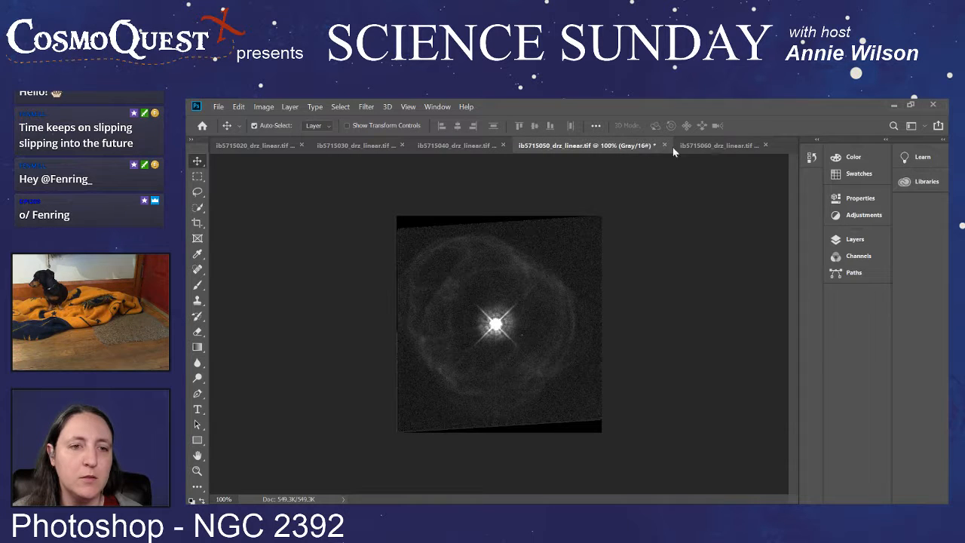
click(709, 147)
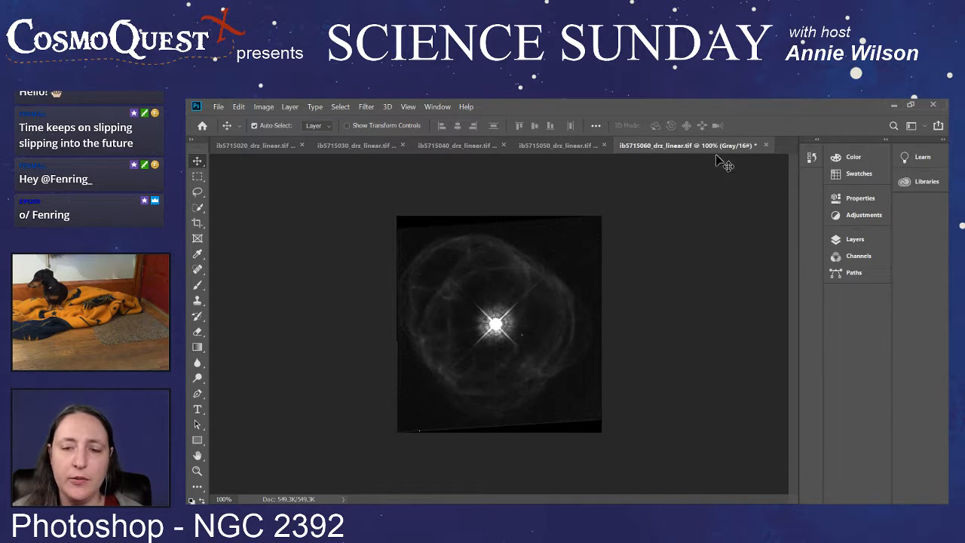
click(230, 145)
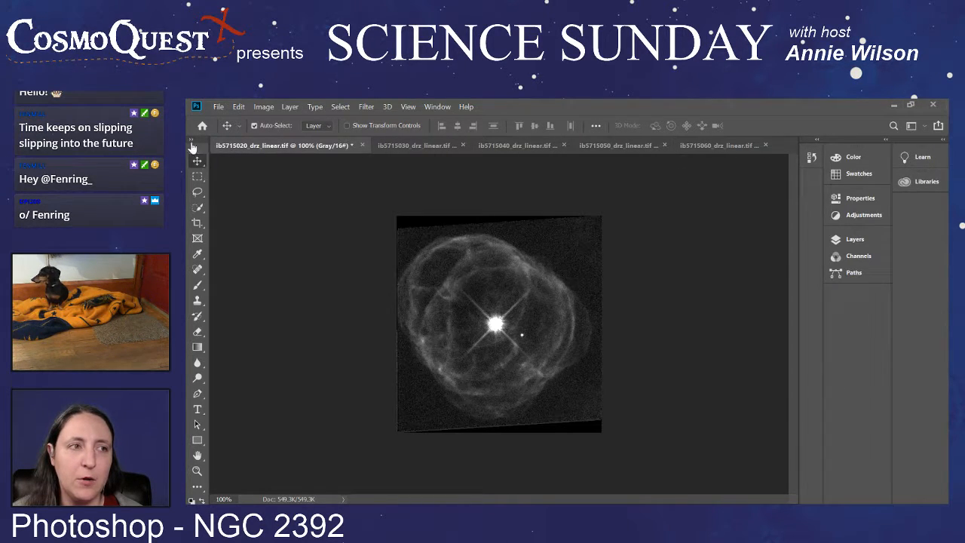
click(411, 147)
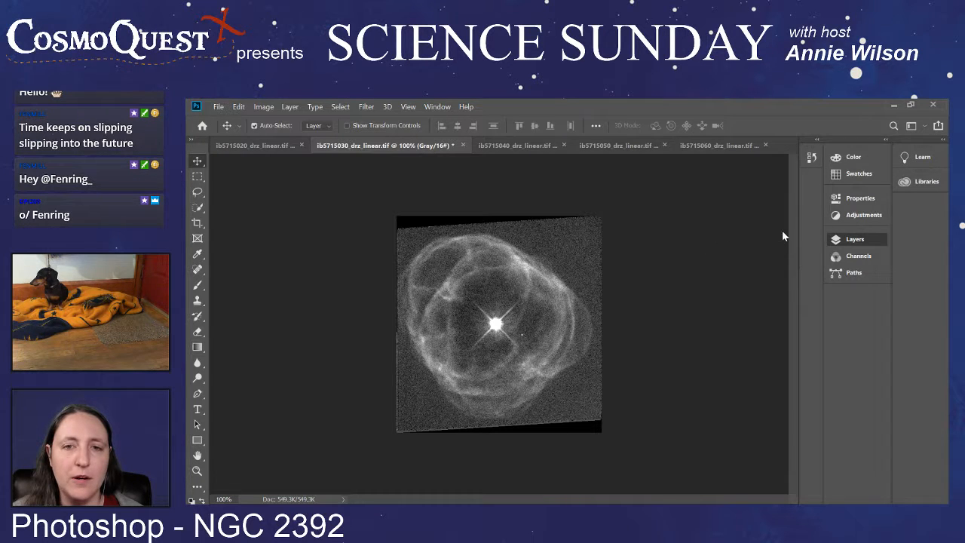
- Arrange the workspace to show the adjustments below the histogram and give the layers list more room
drag(859, 232, 857, 263)
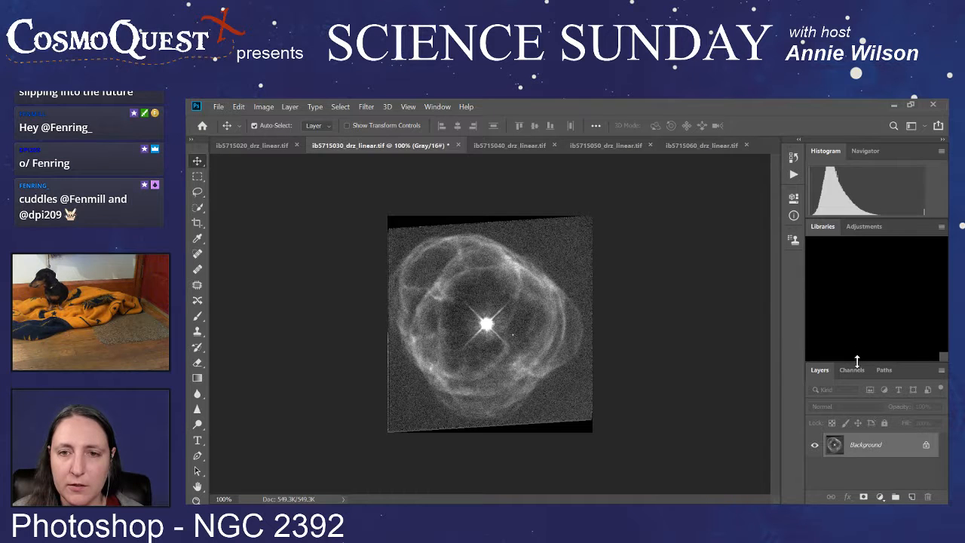
drag(857, 365, 858, 289)
click(866, 224)
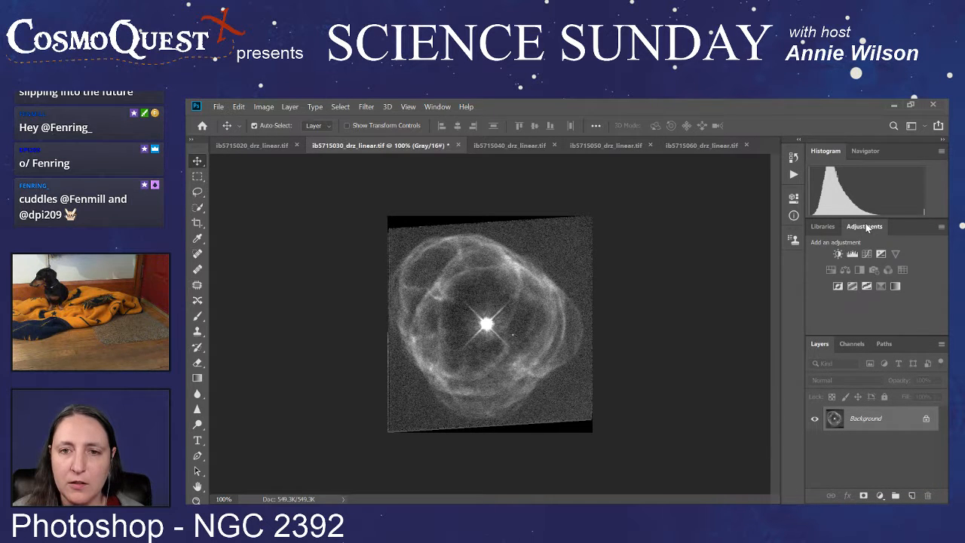
drag(870, 330, 866, 302)
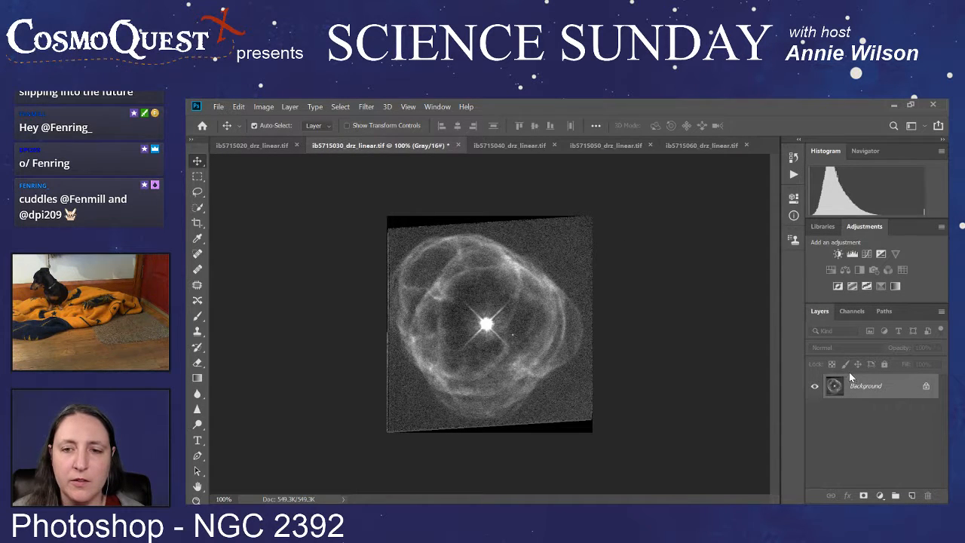
- Duplicate the Background layer in ib5715030_drz_linear.tif, and convert the Background of ib5715020_drz_linear.tif into a layer named 5715020
drag(890, 392, 913, 496)
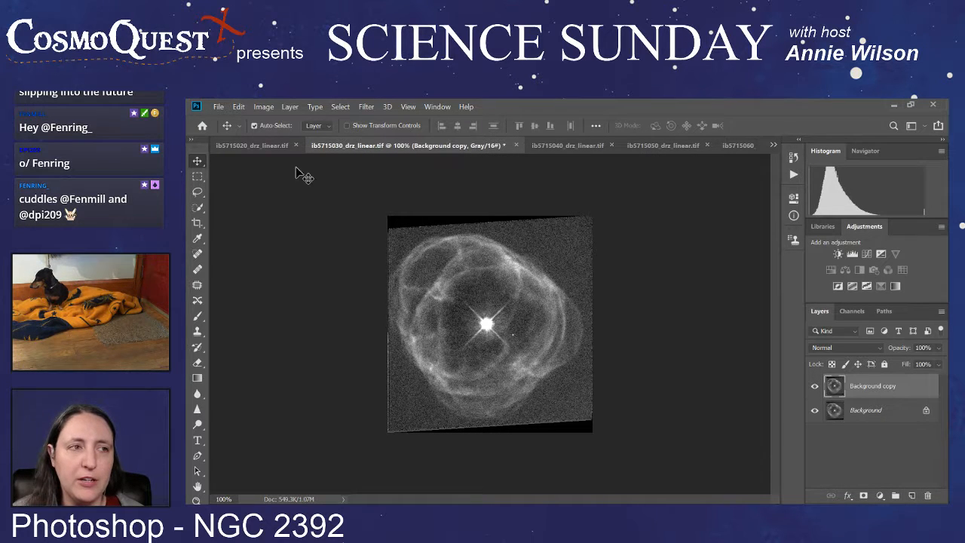
click(259, 144)
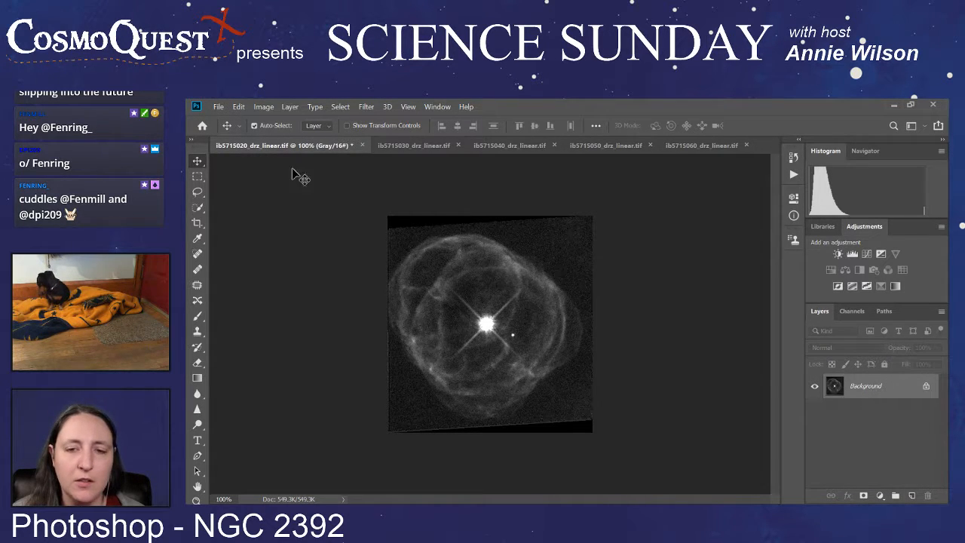
double_click(875, 388)
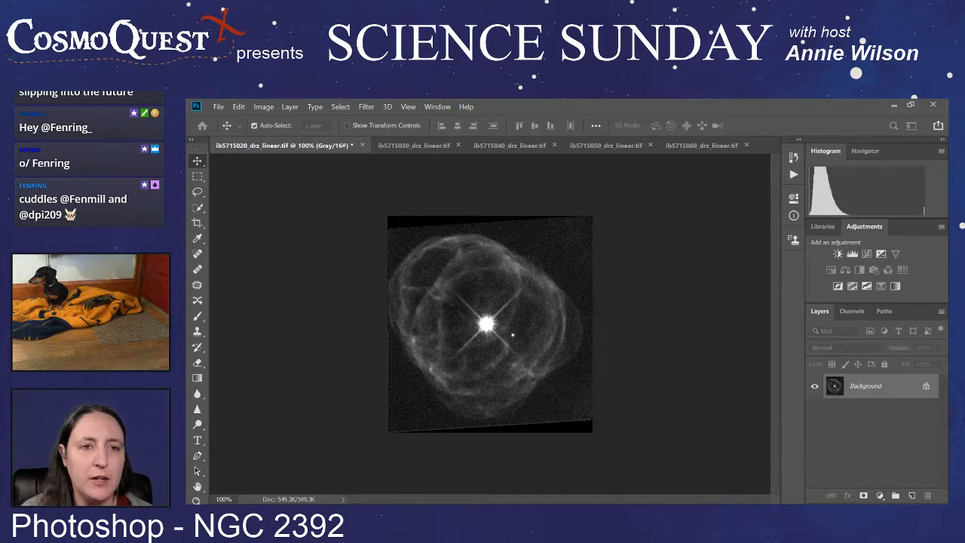
key(Return)
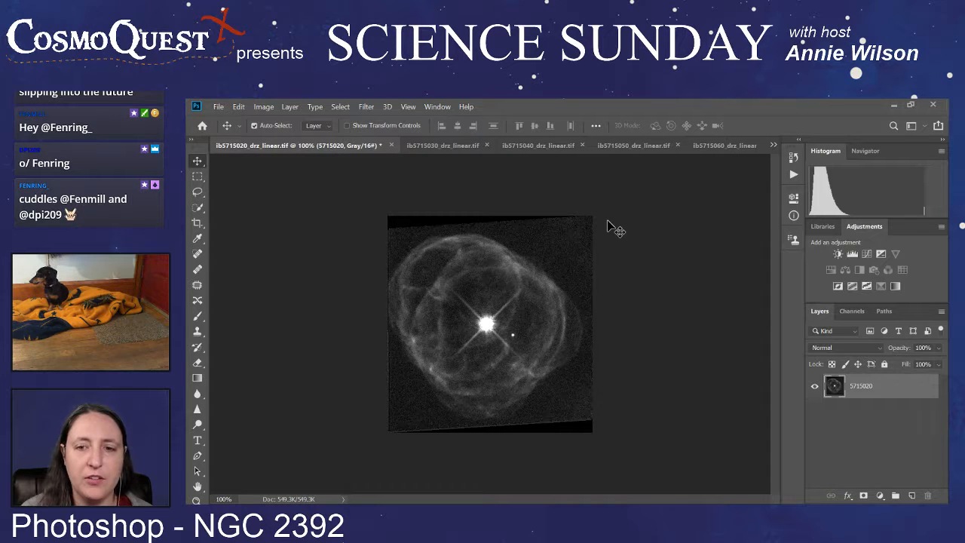
- Copy the duplicated nebula layer from ib5715030_drz_linear.tif into ib5715020_drz_linear.tif, above layer 5715020
click(451, 144)
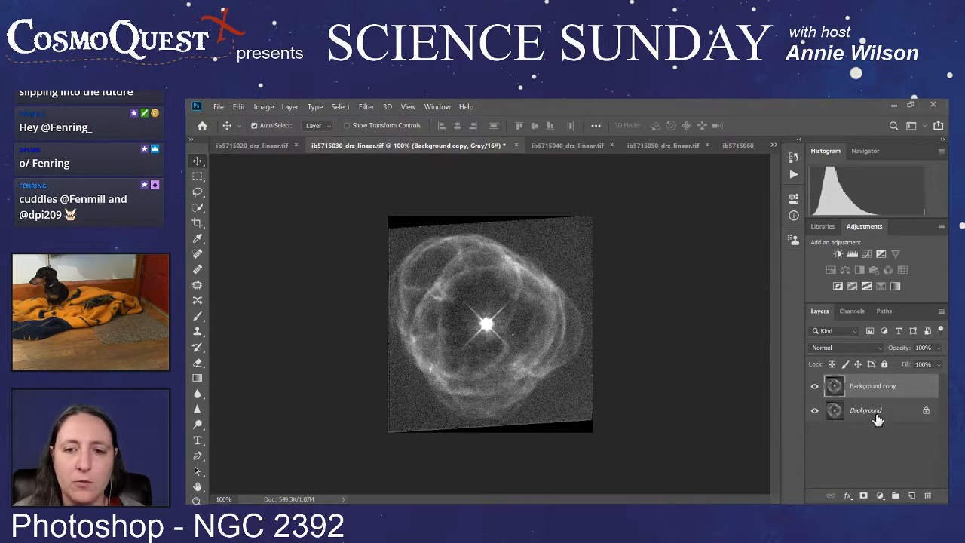
click(264, 145)
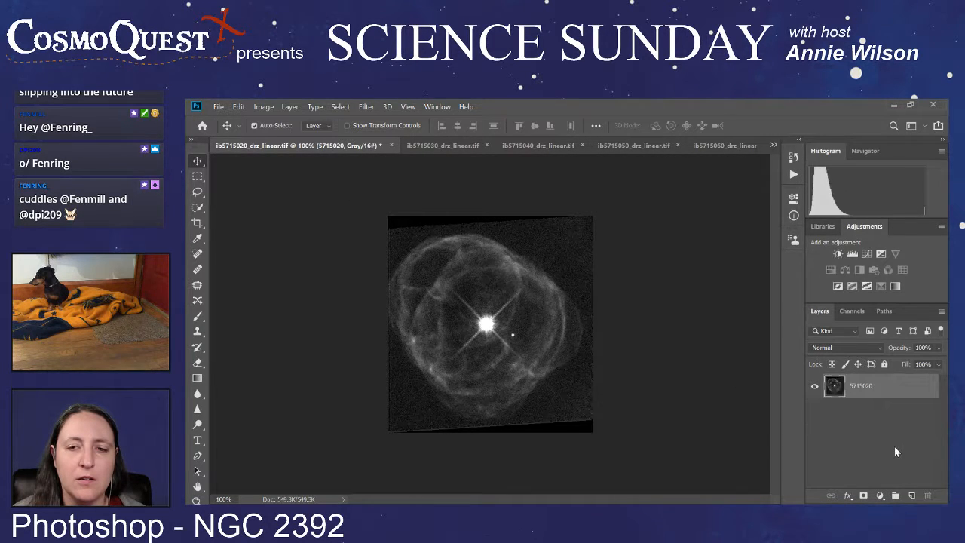
click(444, 144)
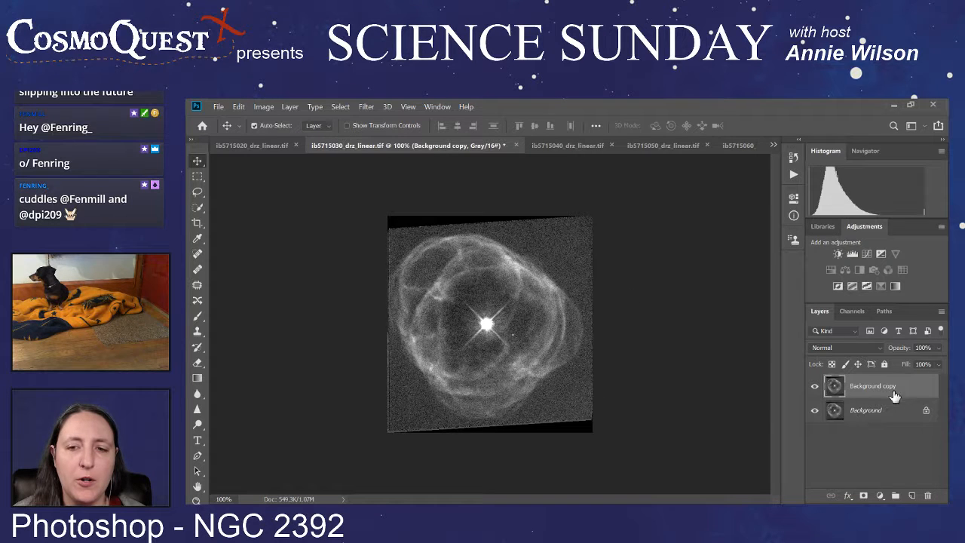
click(263, 146)
key(F2)
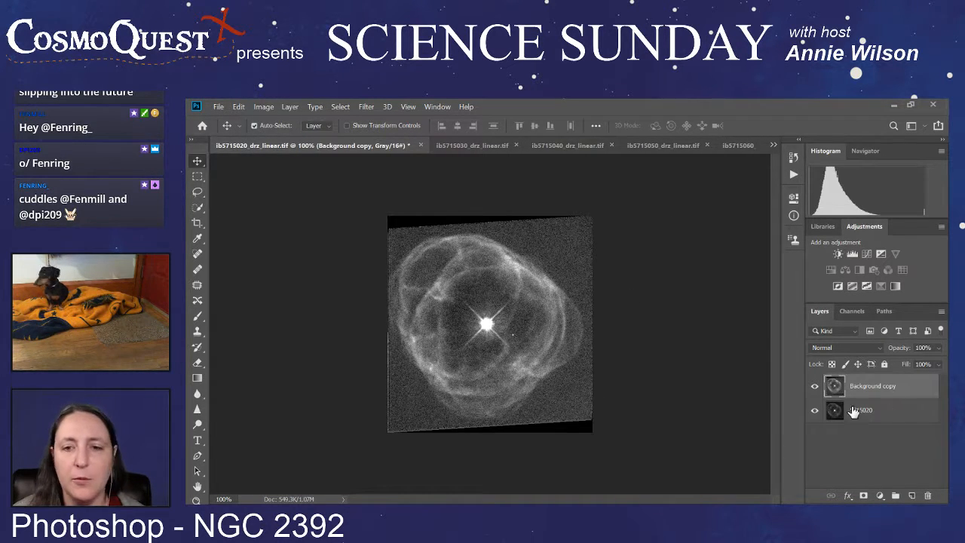
- Rename the copied layer in ib5715020_drz_linear.tif as 5715030 and close the ib5715030_drz_linear.tif document
double_click(872, 386)
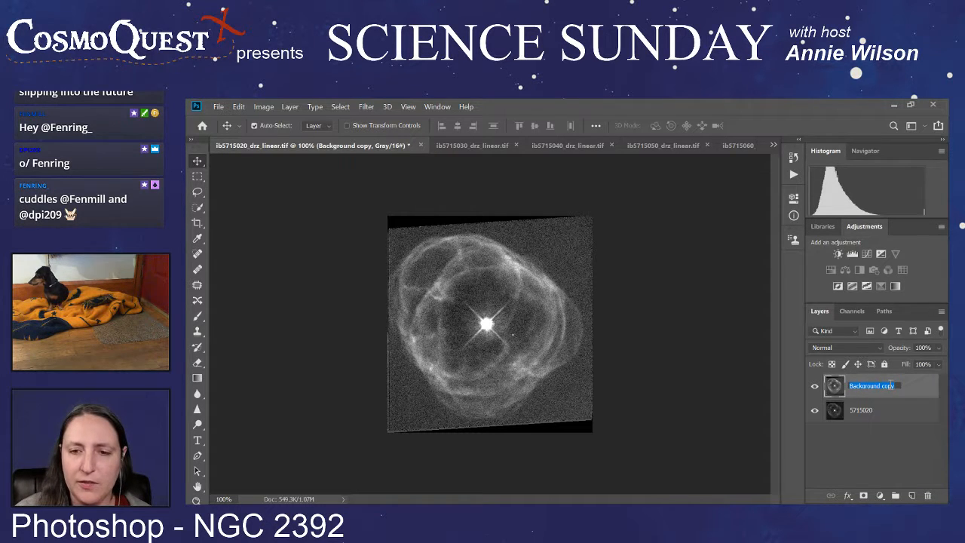
text(57)
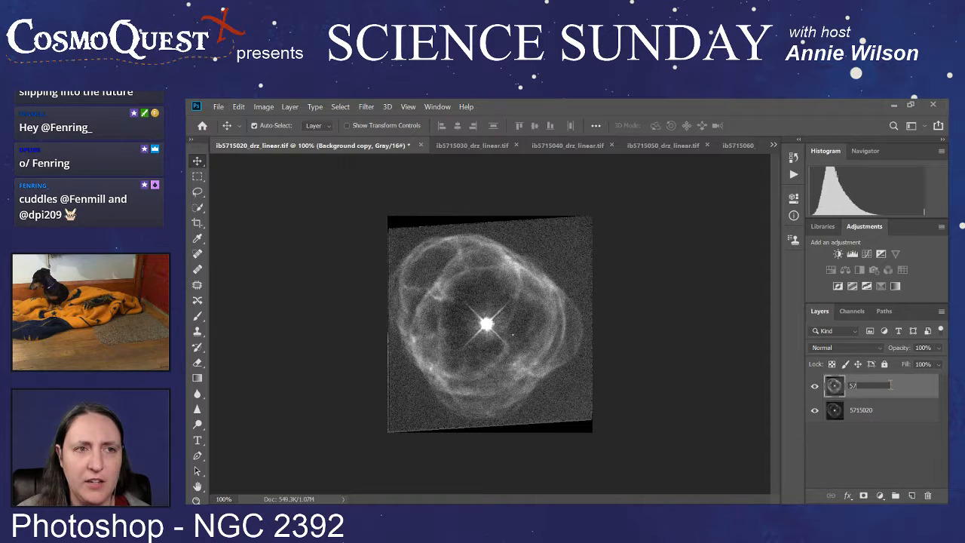
text(150)
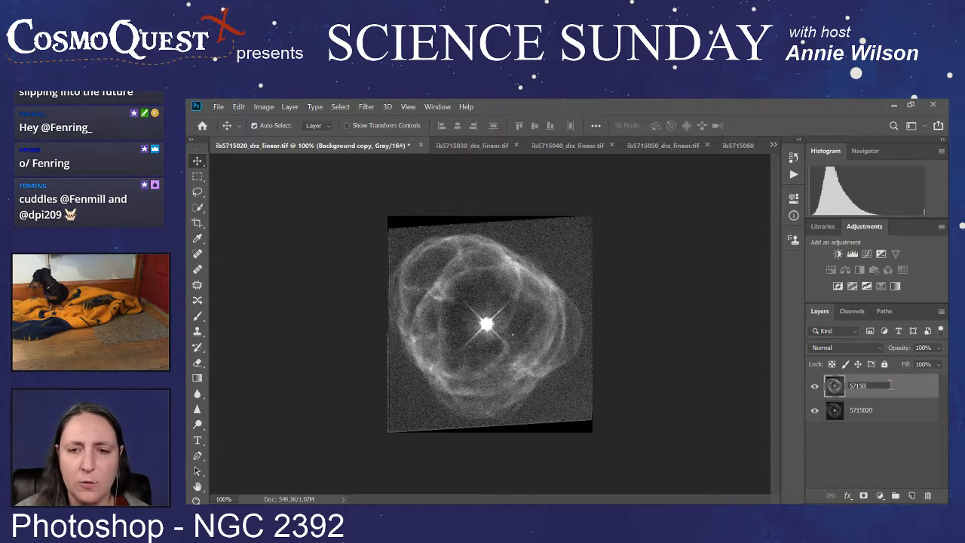
text(20)
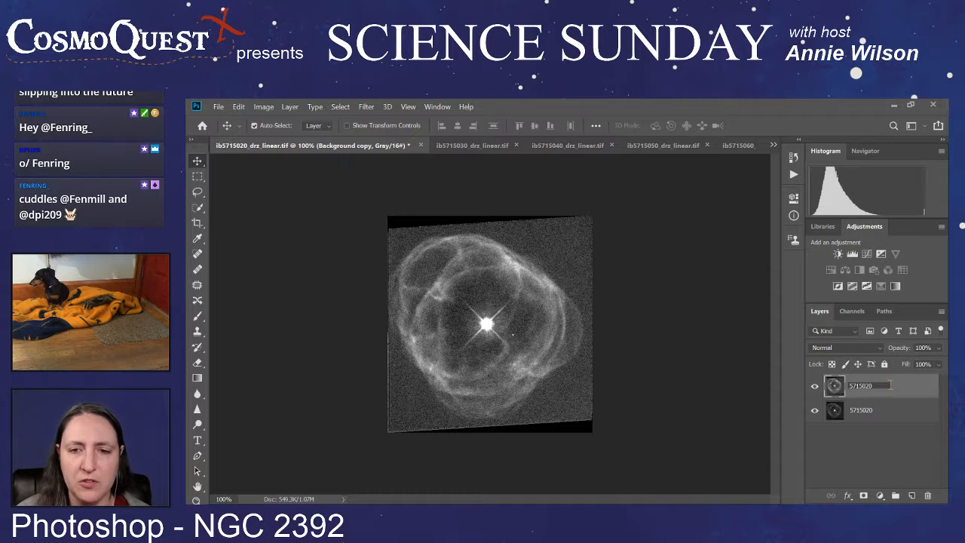
key(BackSpace)
text(30)
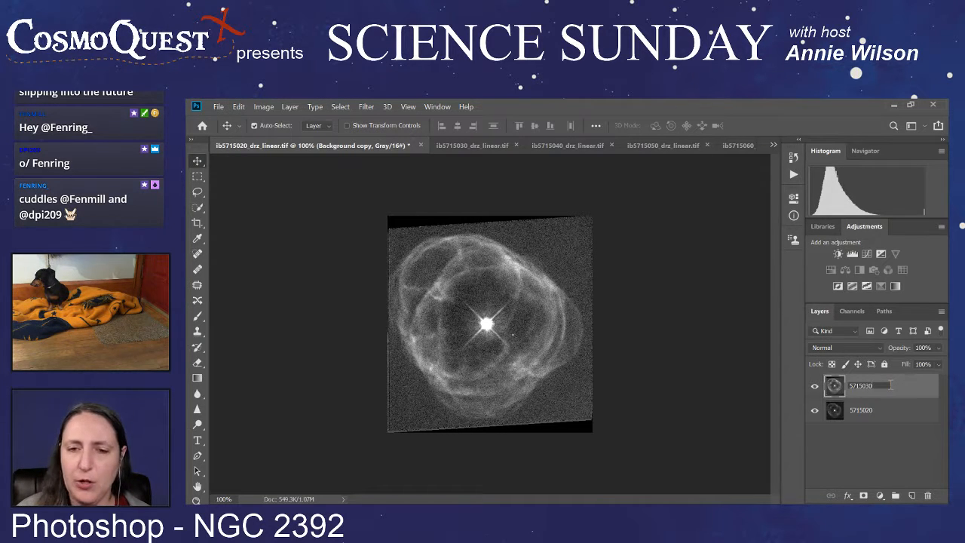
key(Return)
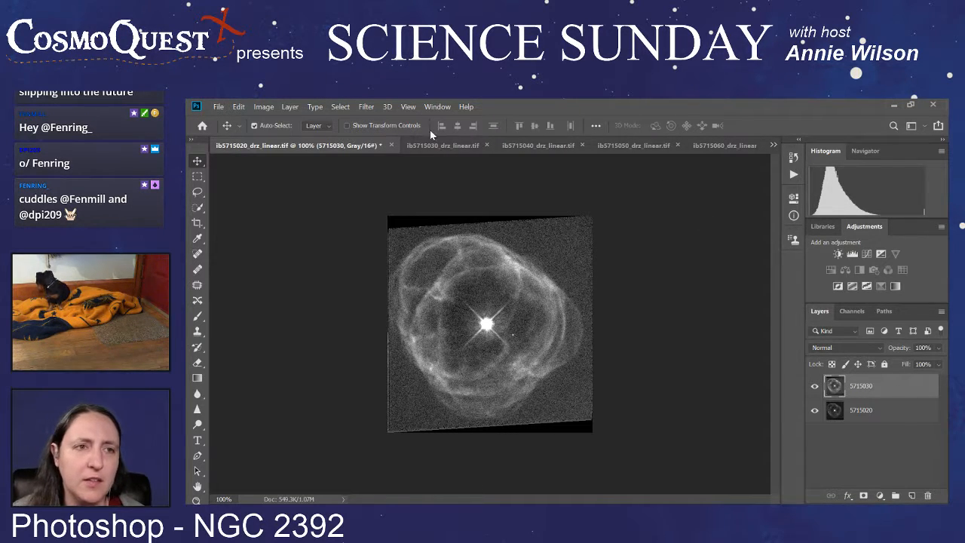
click(469, 145)
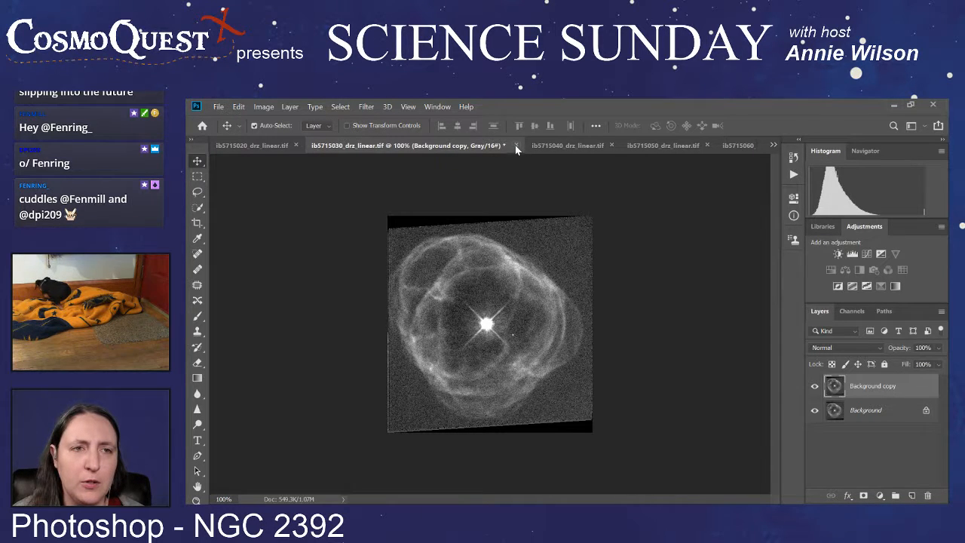
key(ctrl+w)
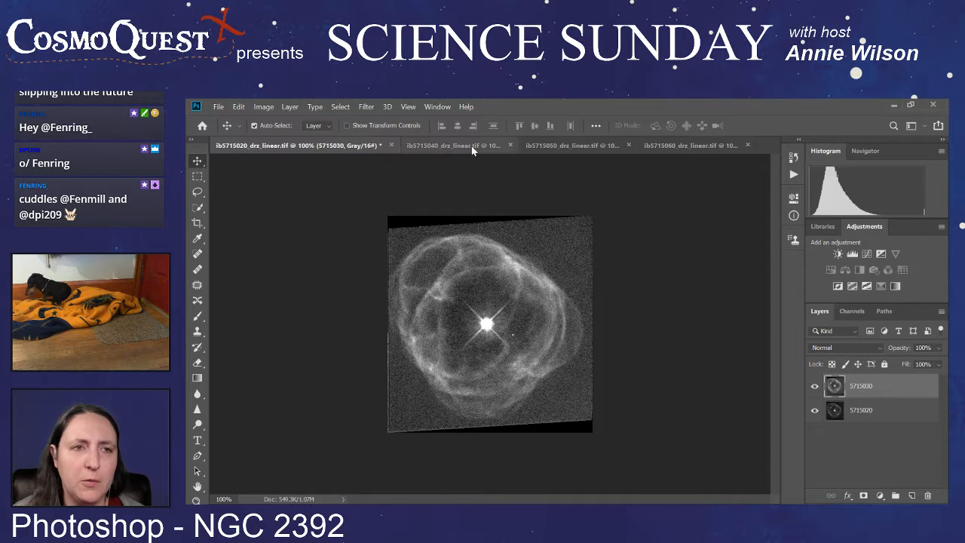
- Duplicate the Background layer in ib5715040_drz_linear.tif and copy it into ib5715020_drz_linear.tif as the top layer
click(472, 146)
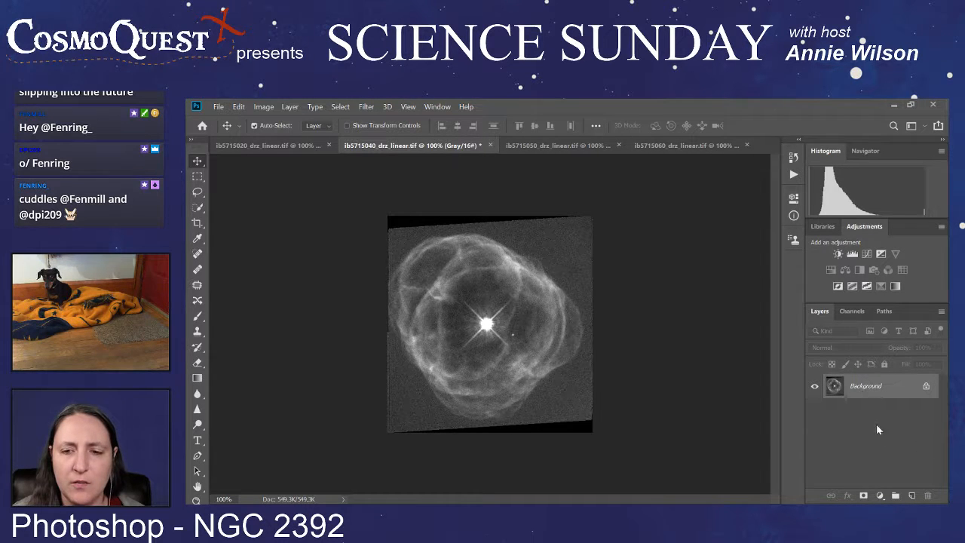
drag(866, 393, 913, 496)
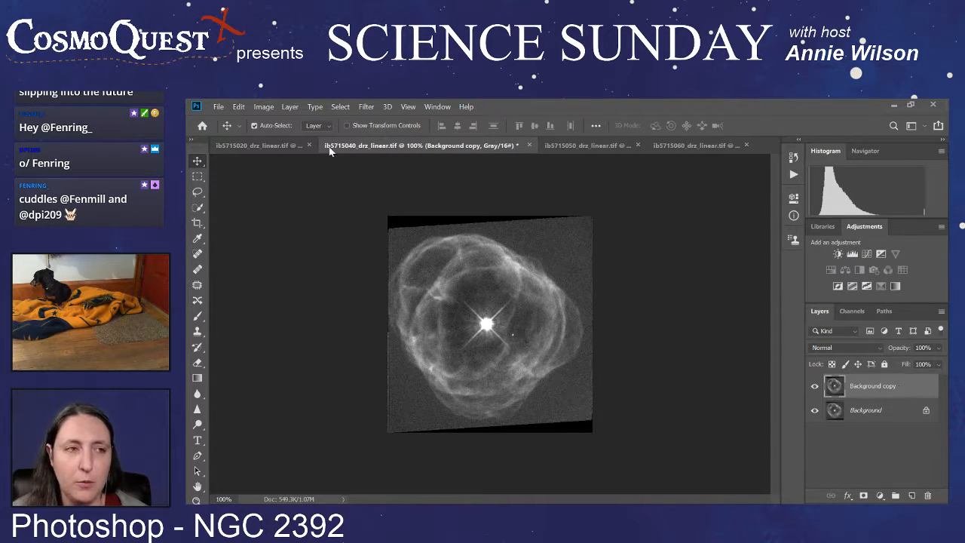
click(261, 145)
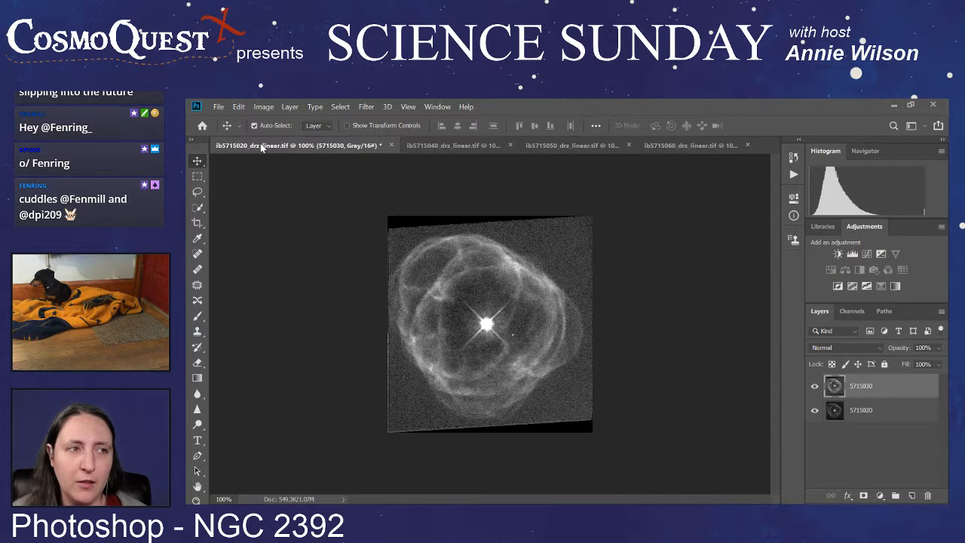
click(866, 455)
key(ctrl)
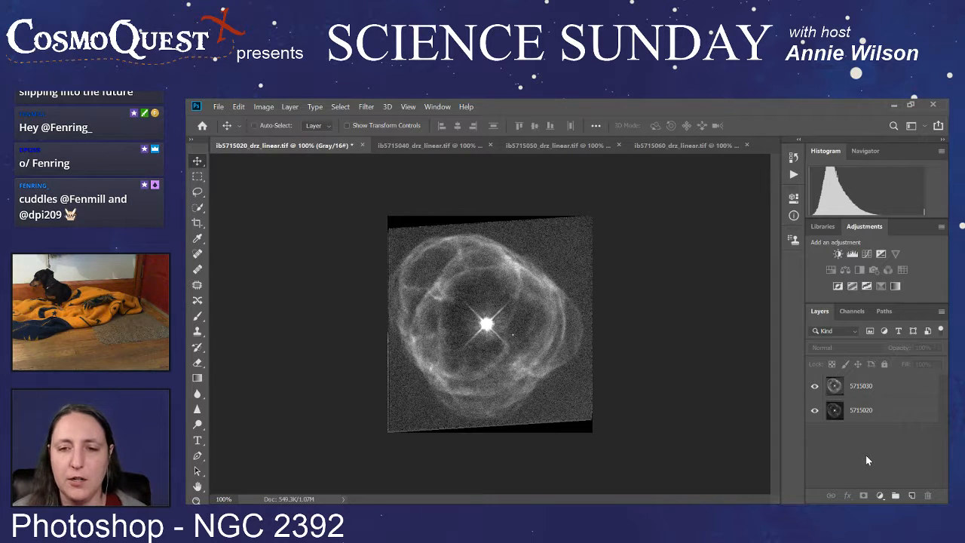
key(ctrl+j)
- Rename the new top layer in ib5715020_drz_linear.tif as 5715040 and close the ib5715040_drz_linear.tif document
double_click(885, 387)
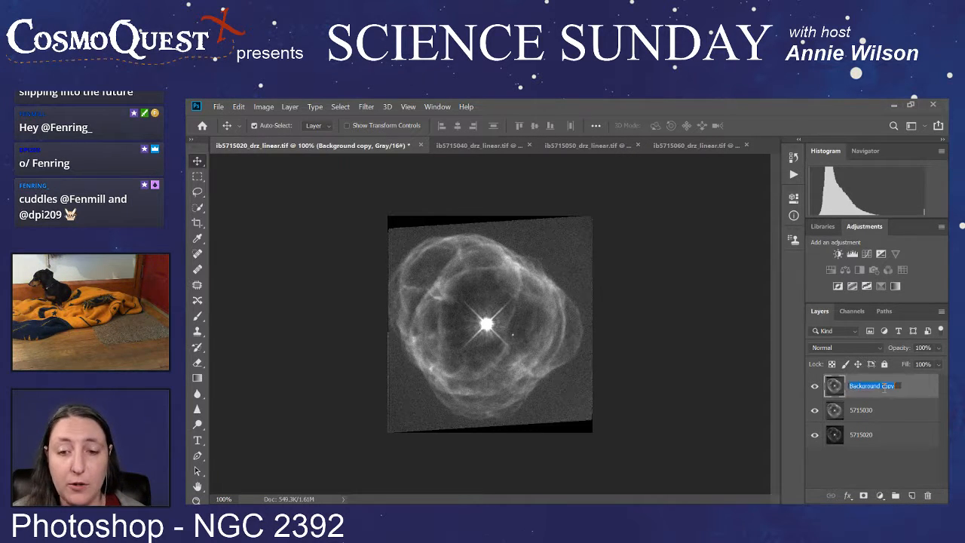
text(57)
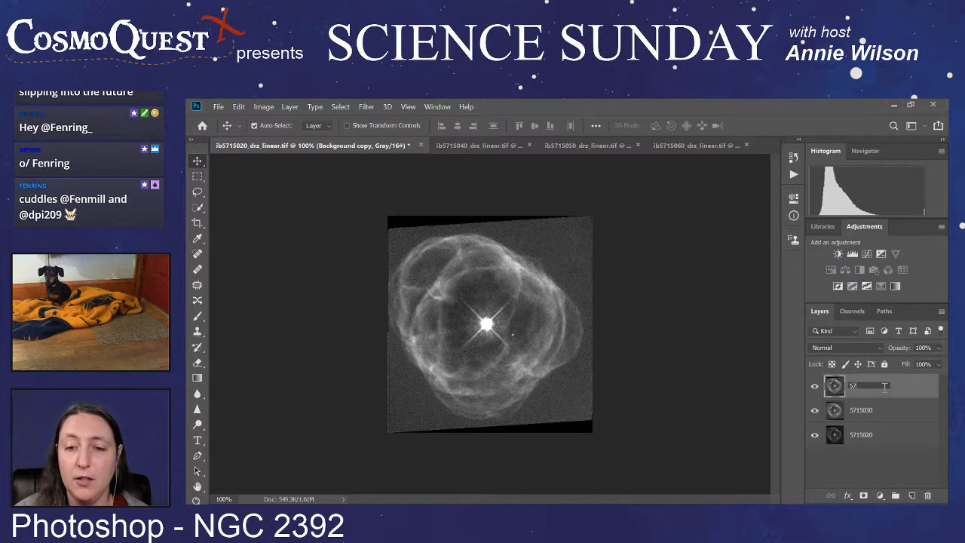
text(15040)
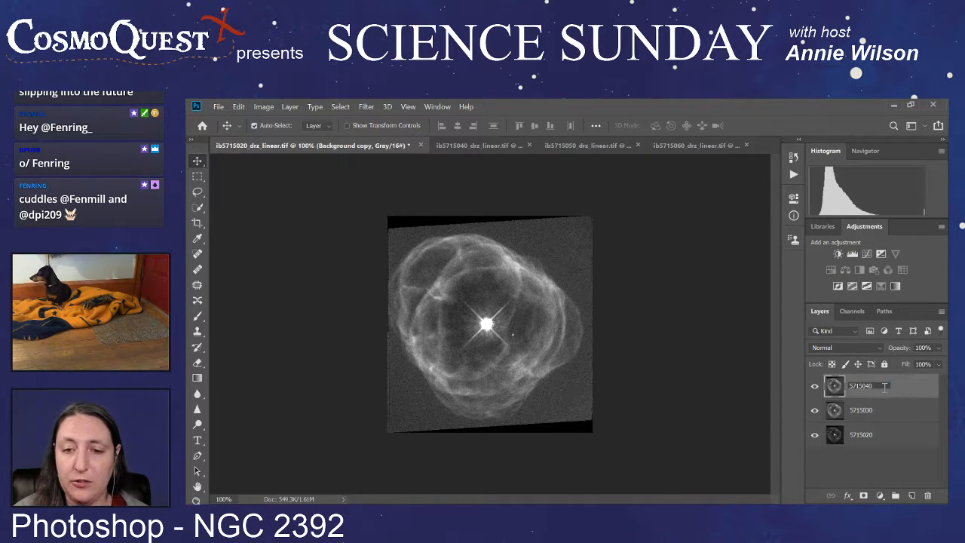
key(Return)
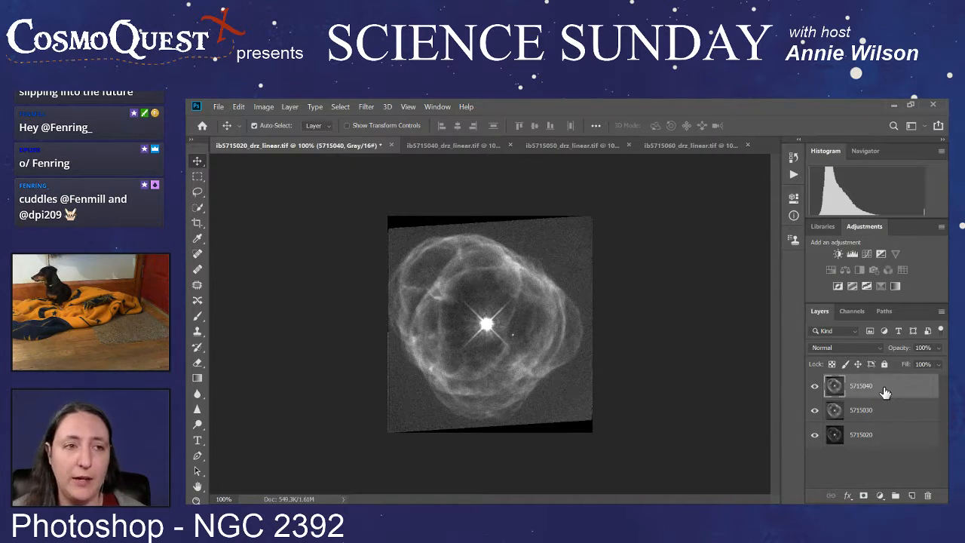
click(464, 146)
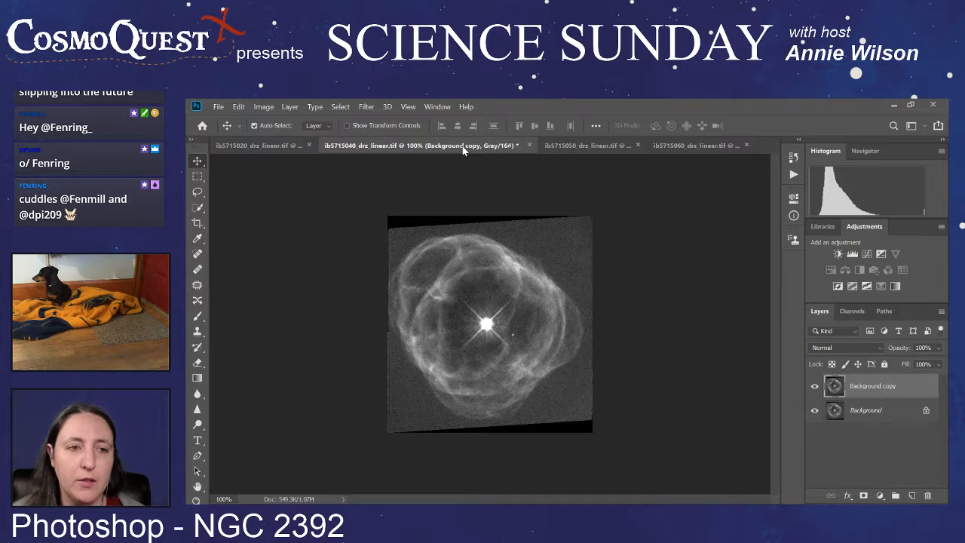
click(529, 145)
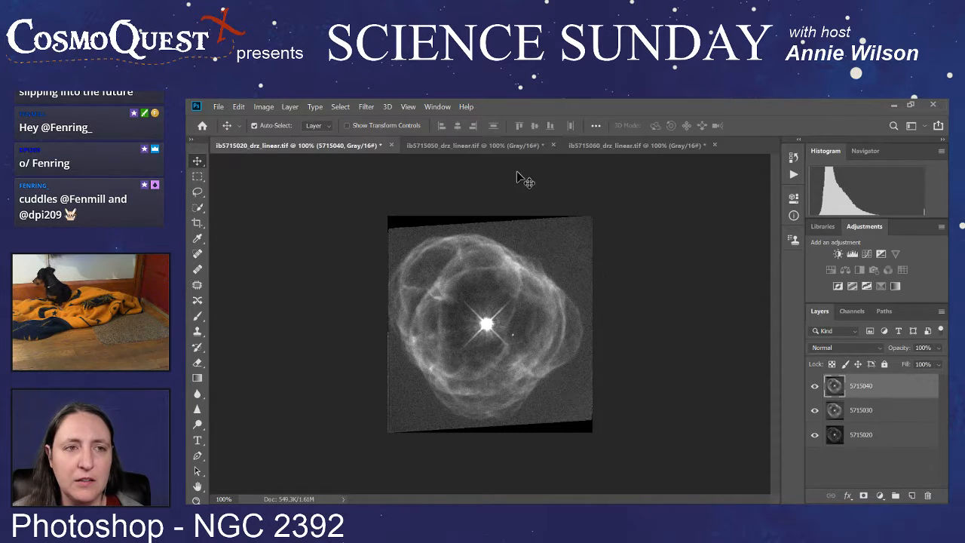
- Duplicate the Background layer in ib5715050_drz_linear.tif and copy it into ib5715020_drz_linear.tif as the top layer
click(480, 146)
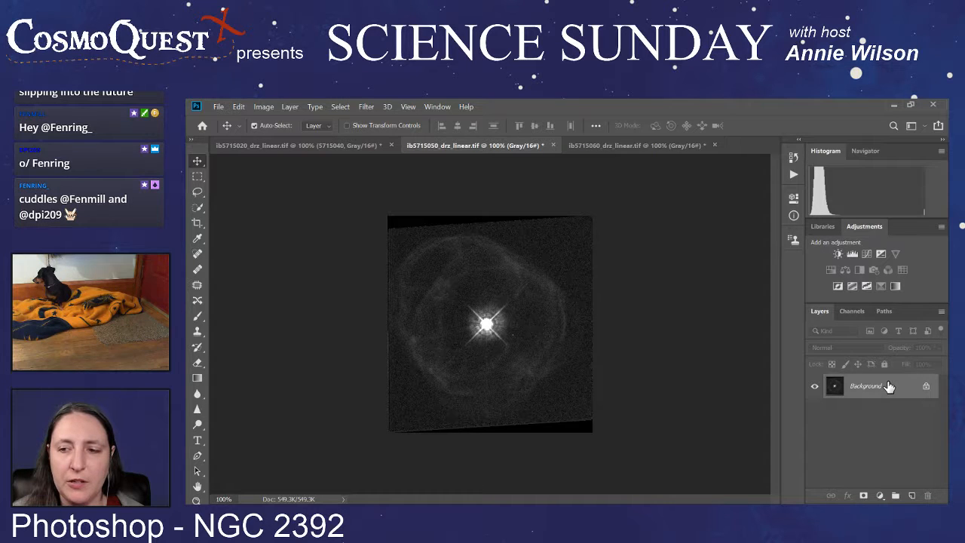
drag(888, 386, 913, 496)
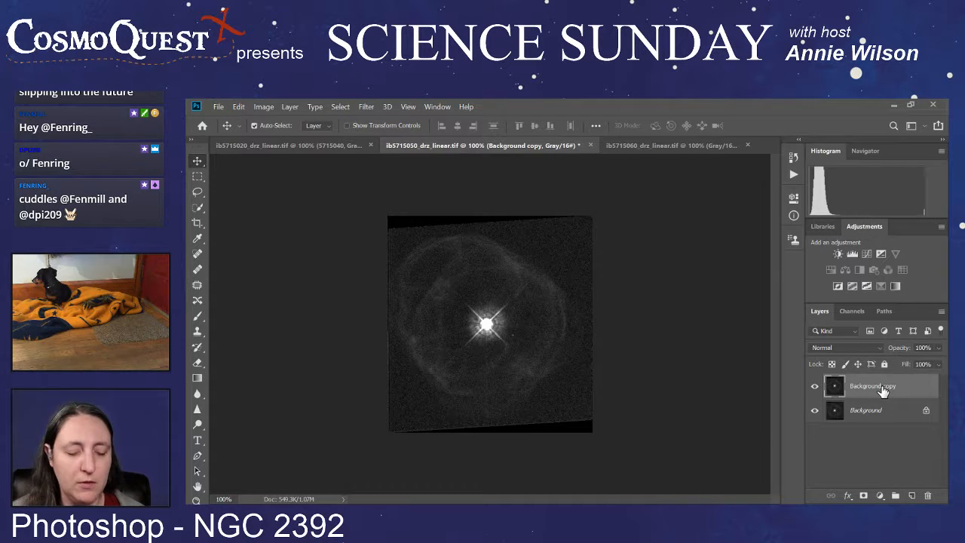
click(325, 143)
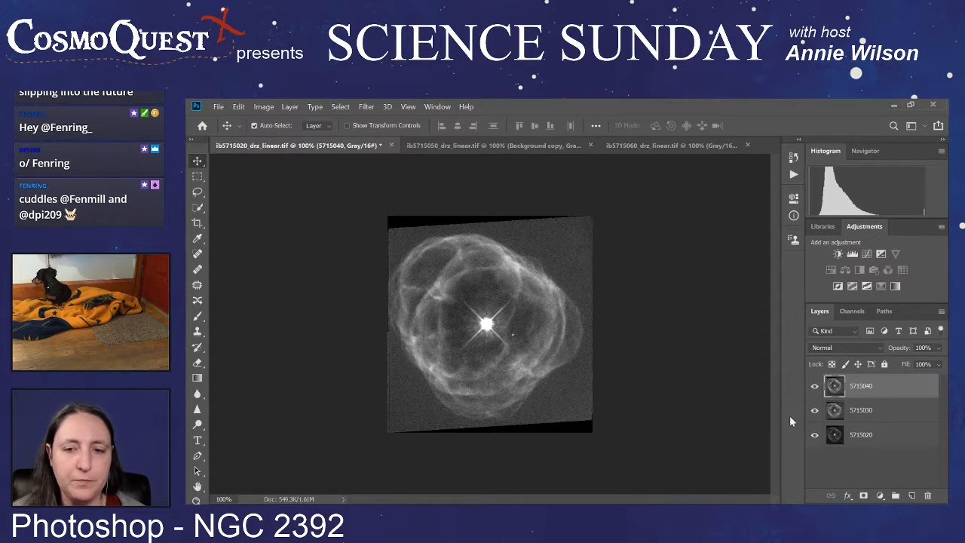
drag(890, 468, 890, 468)
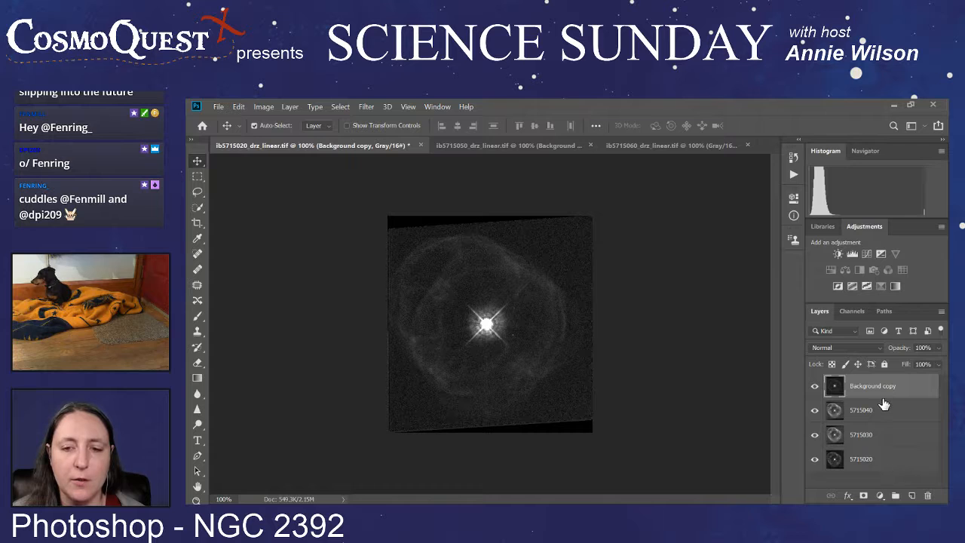
- Rename the new top layer in ib5715020_drz_linear.tif as 5715050 and close the ib5715050_drz_linear.tif document
double_click(884, 387)
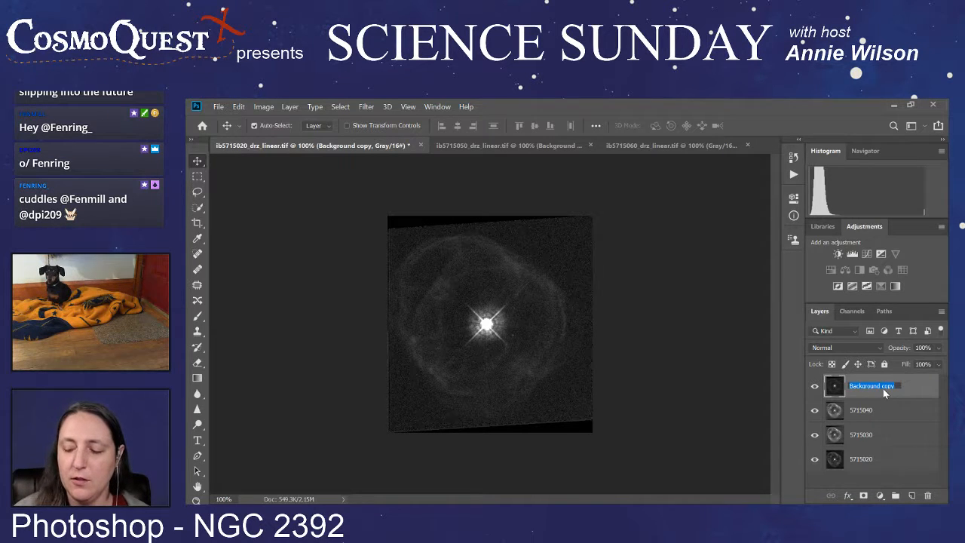
text(57150)
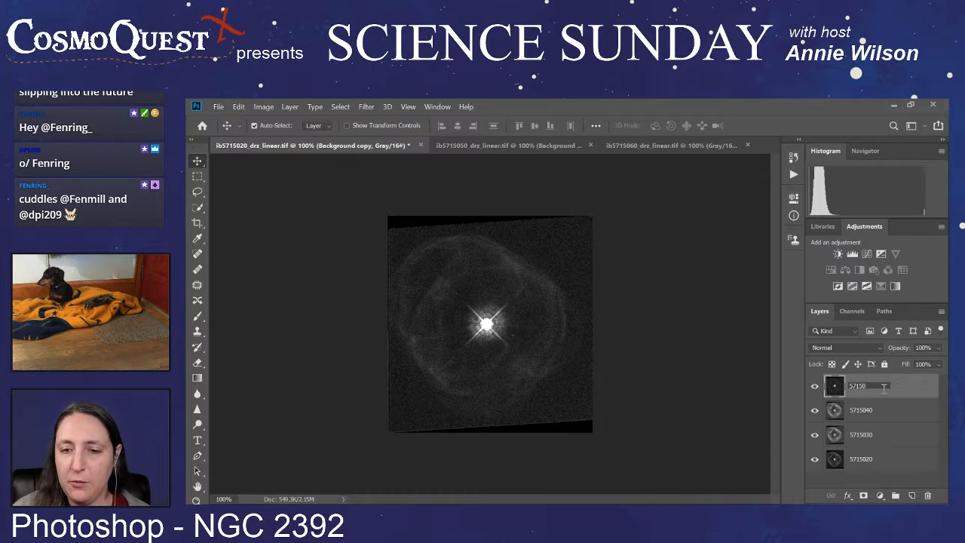
text(50)
key(Return)
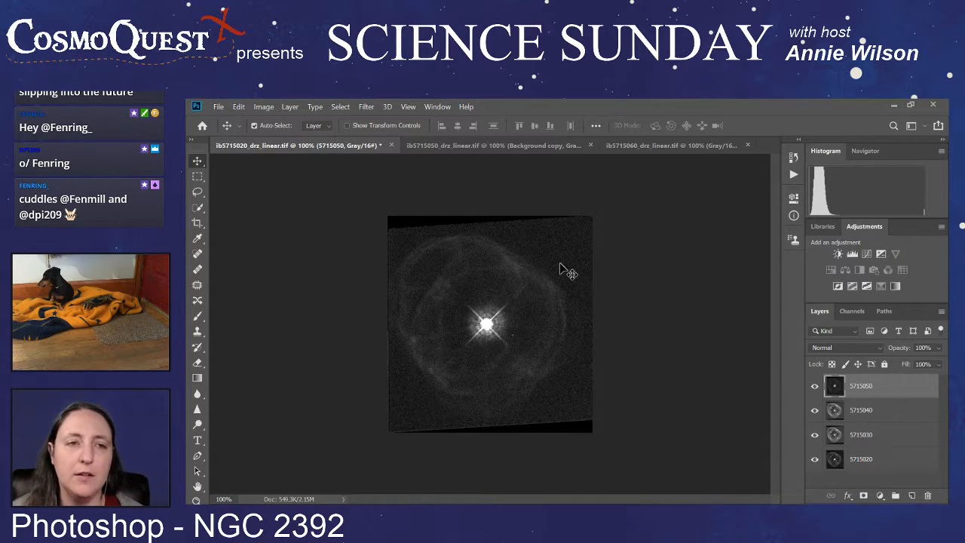
click(561, 146)
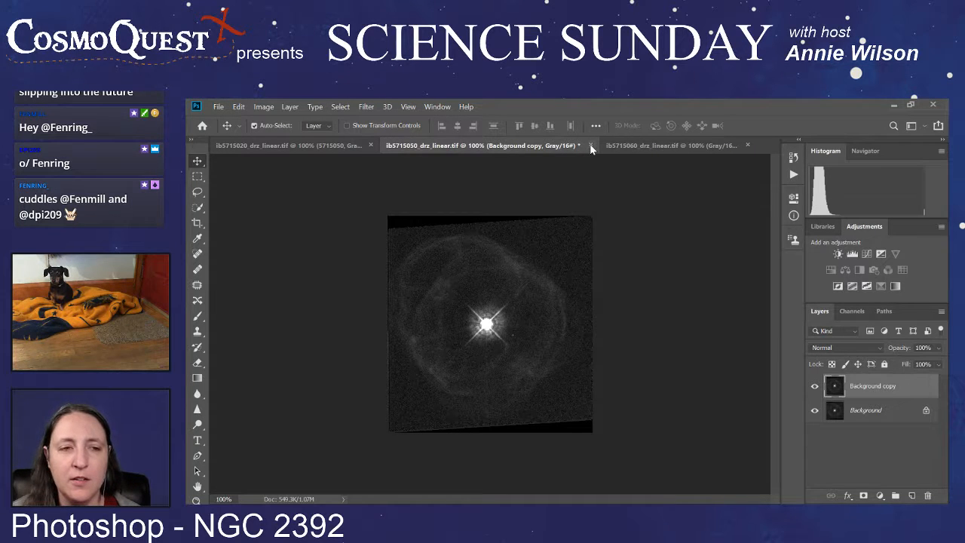
click(591, 146)
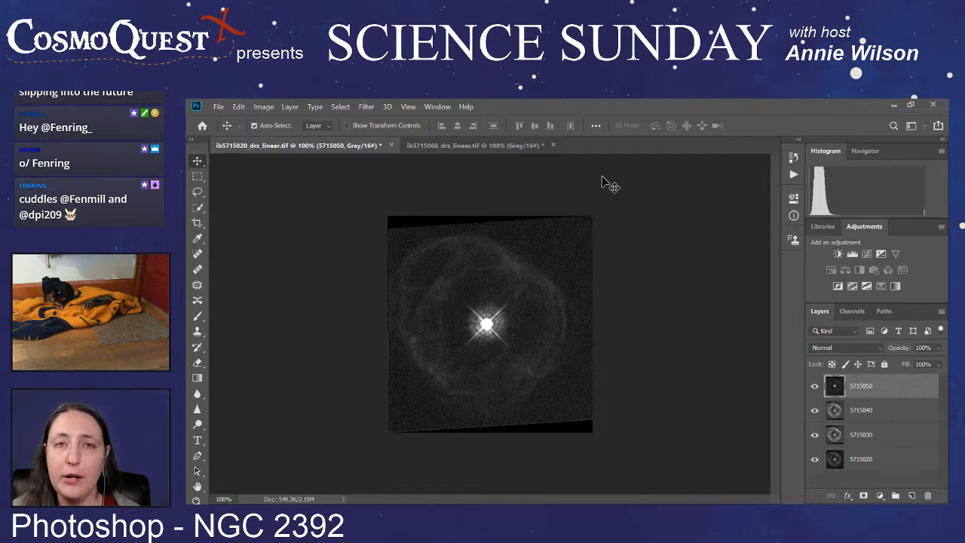
- Duplicate the Background layer in ib5715060_drz_linear.tif and copy it into ib5715020_drz_linear.tif as the top layer
click(487, 147)
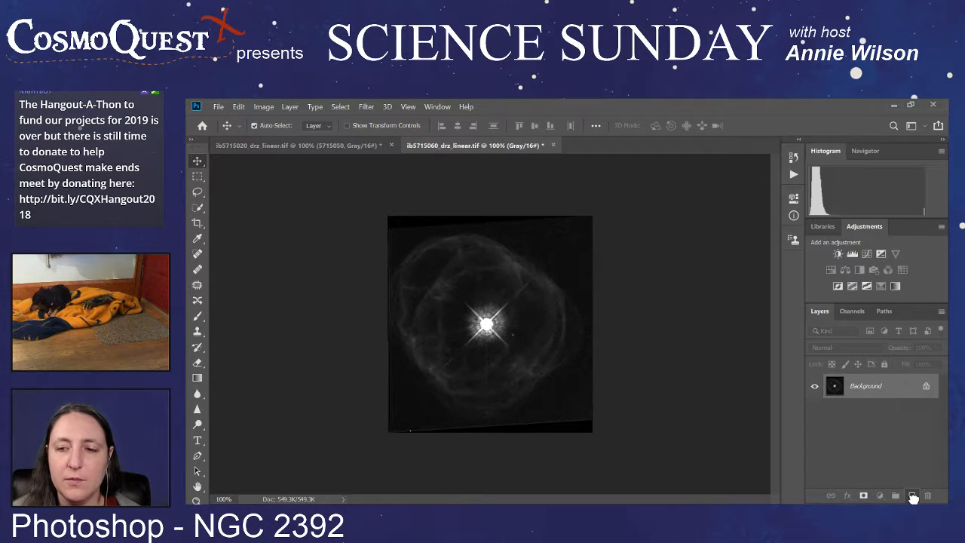
drag(912, 498, 912, 498)
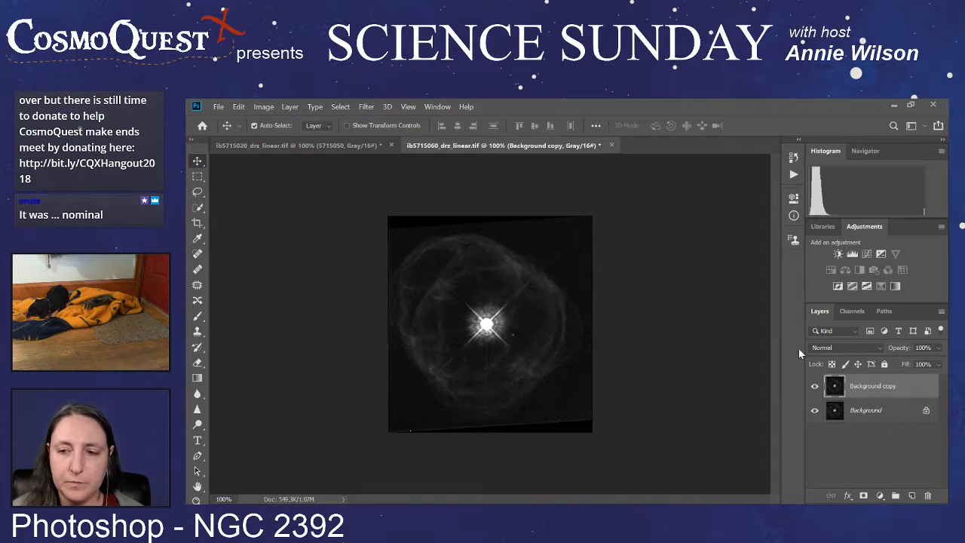
click(313, 144)
click(865, 486)
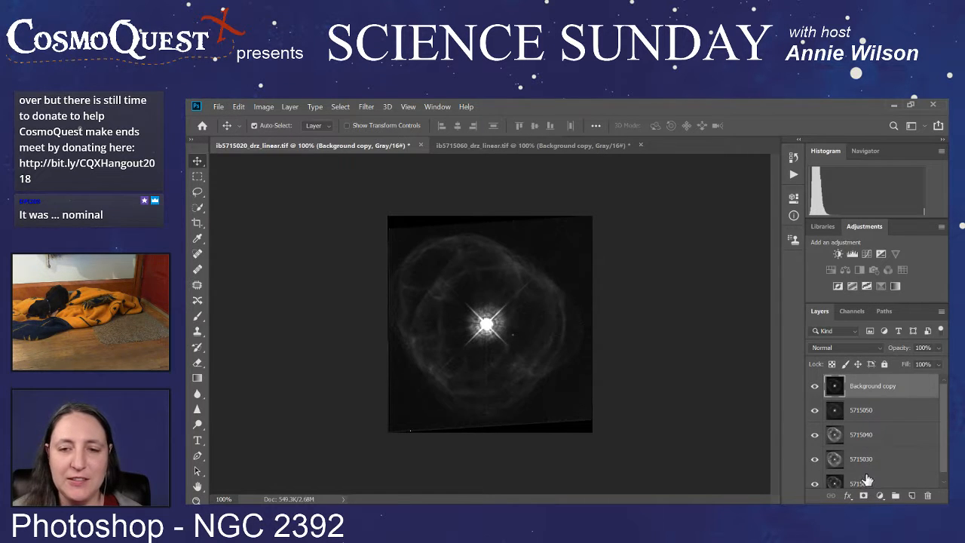
- Rename the new top layer in ib5715020_drz_linear.tif as 5715060 and close the ib5715060_drz_linear.tif document
double_click(872, 385)
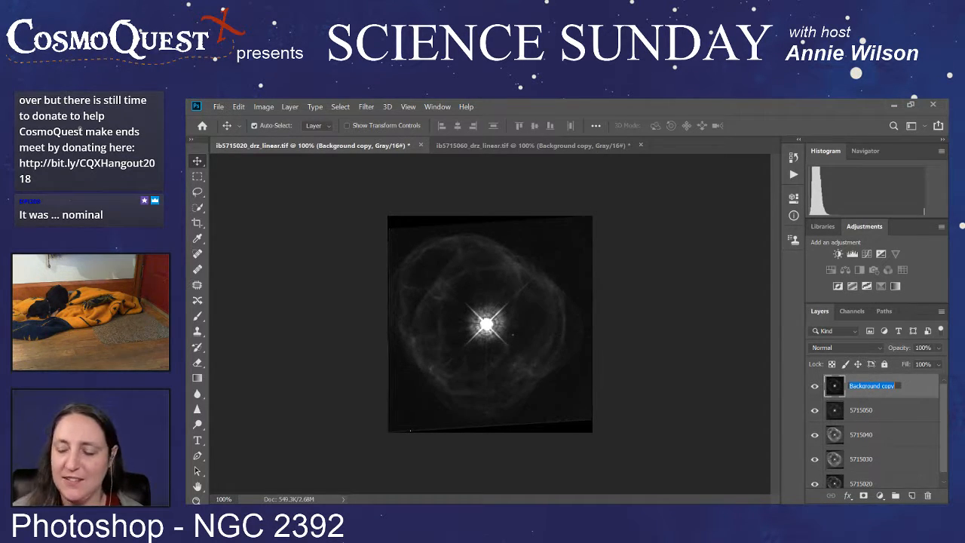
text(57)
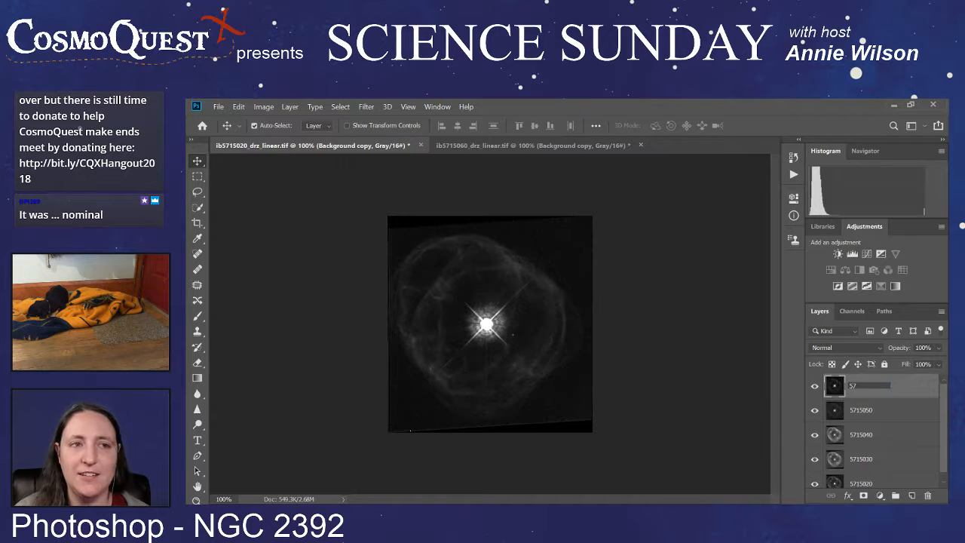
text(15060)
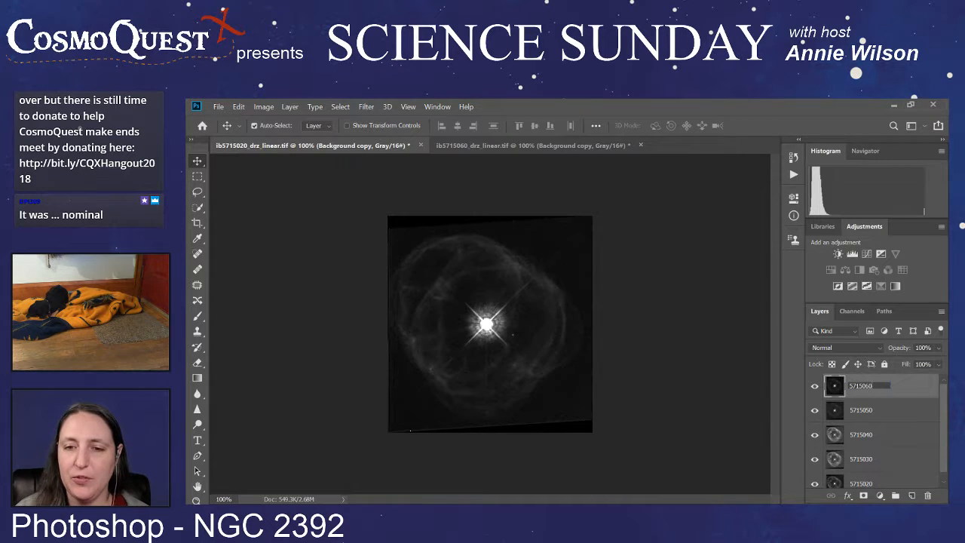
key(Return)
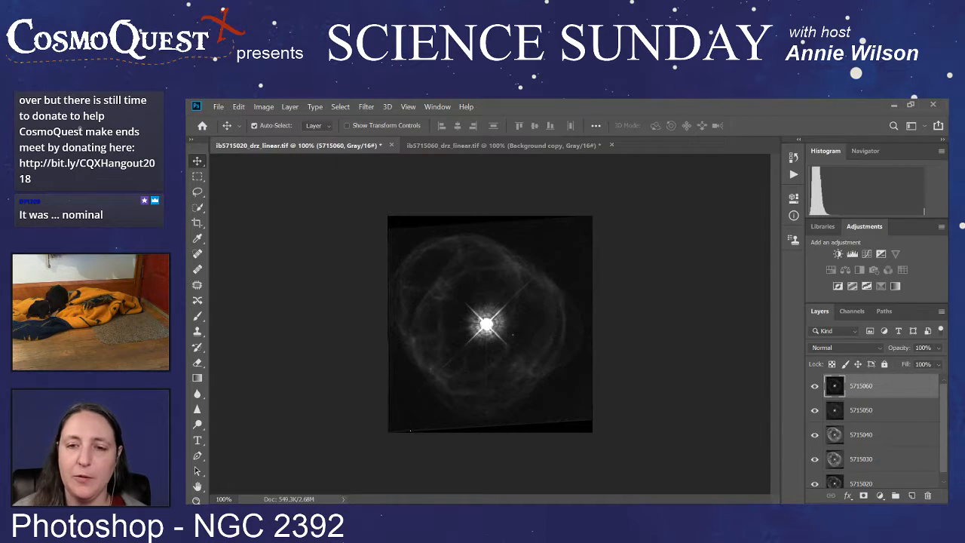
click(614, 148)
- Save the five-layer document as ib5715020_drz_linear_stack.psd and convert it from grayscale to RGB color, keeping the layers separate
key(ctrl+w)
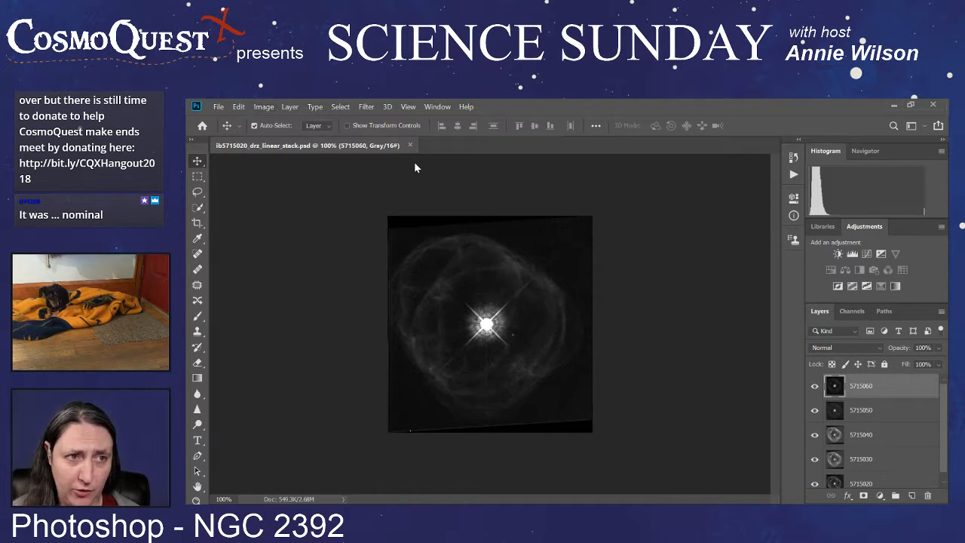
key(ctrl+z)
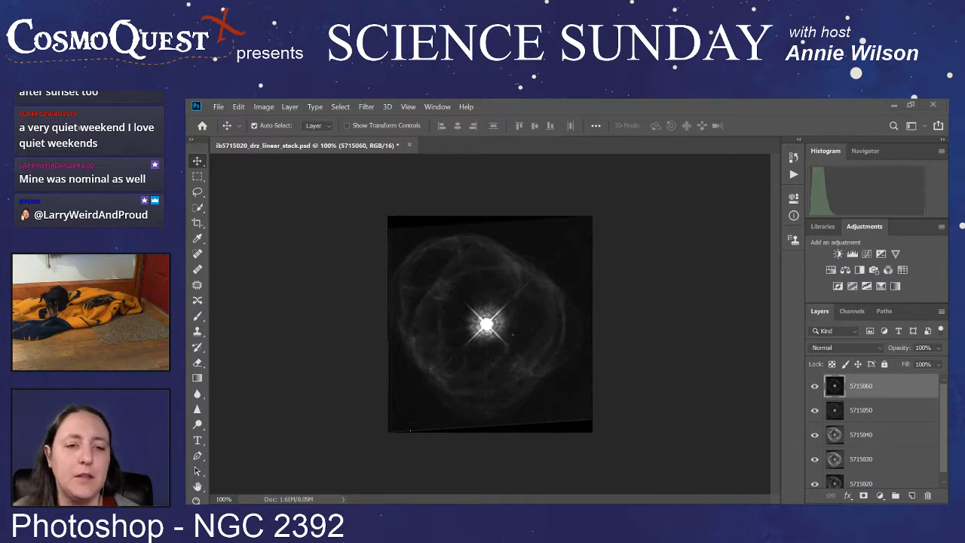
- Add a Levels adjustment layer above layer 5715020, clipped to that layer
scroll(875, 430, down, 1)
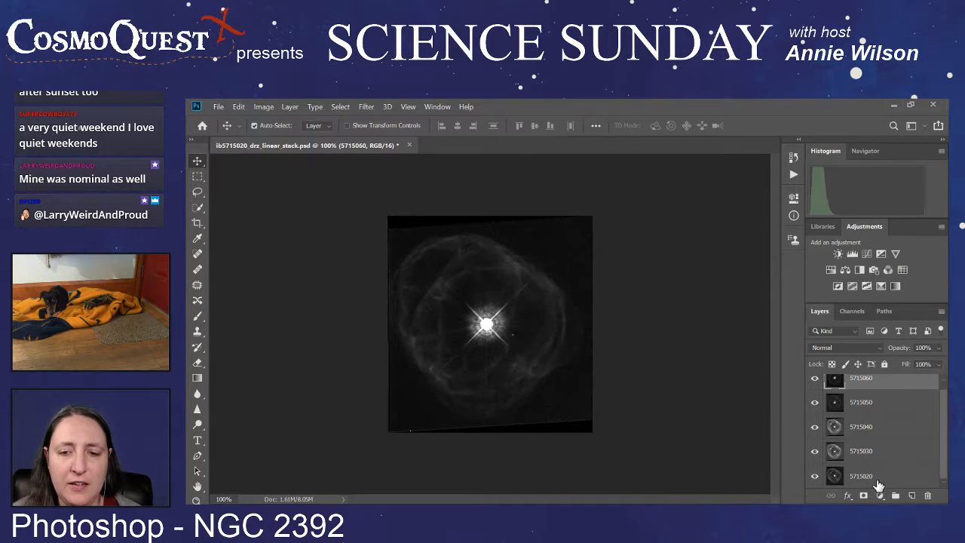
click(871, 480)
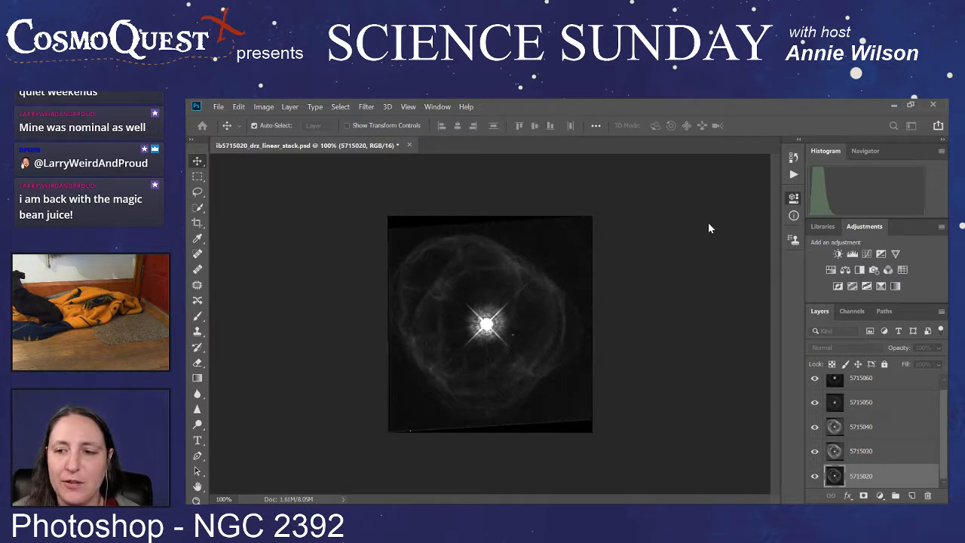
key(Return)
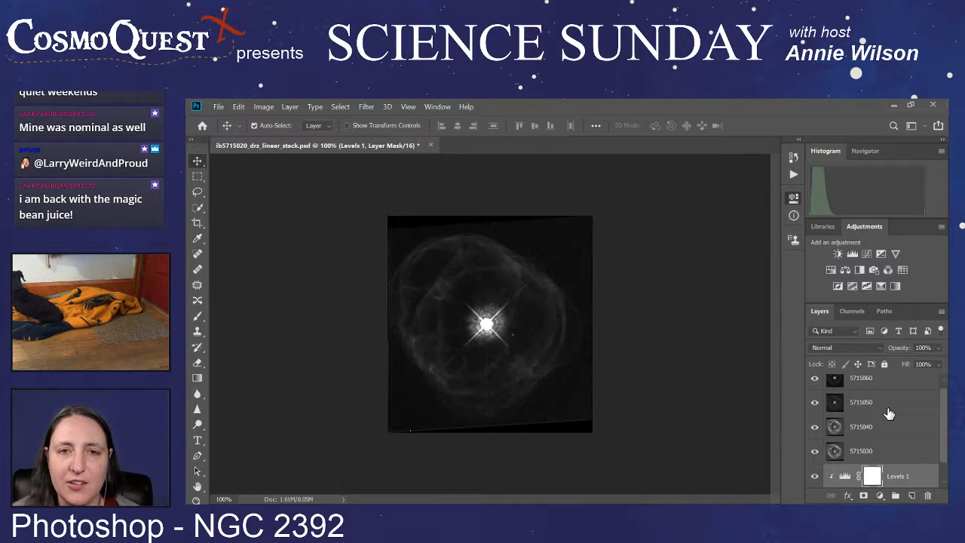
- Add a separate clipped Levels adjustment layer to each of the layers 5715030 and 5715040
scroll(890, 412, down, 1)
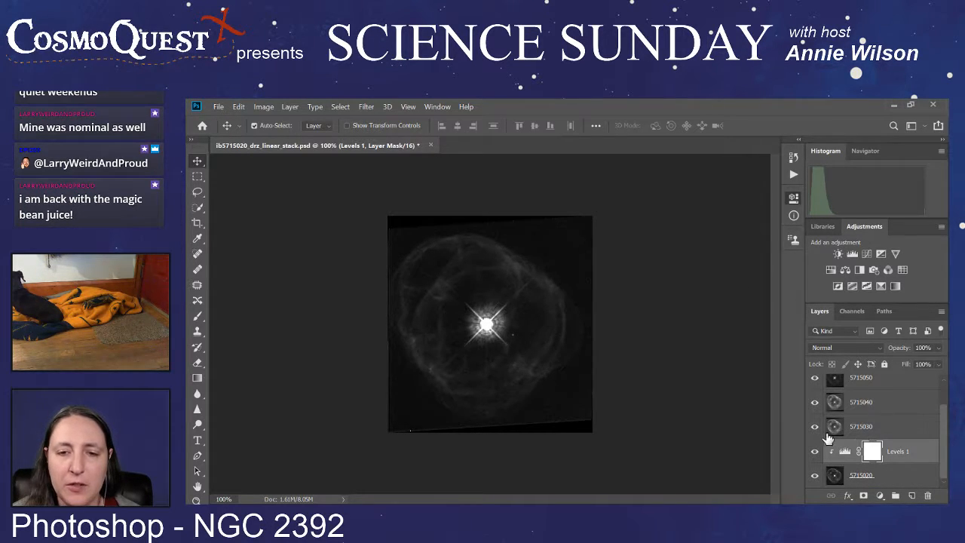
click(884, 430)
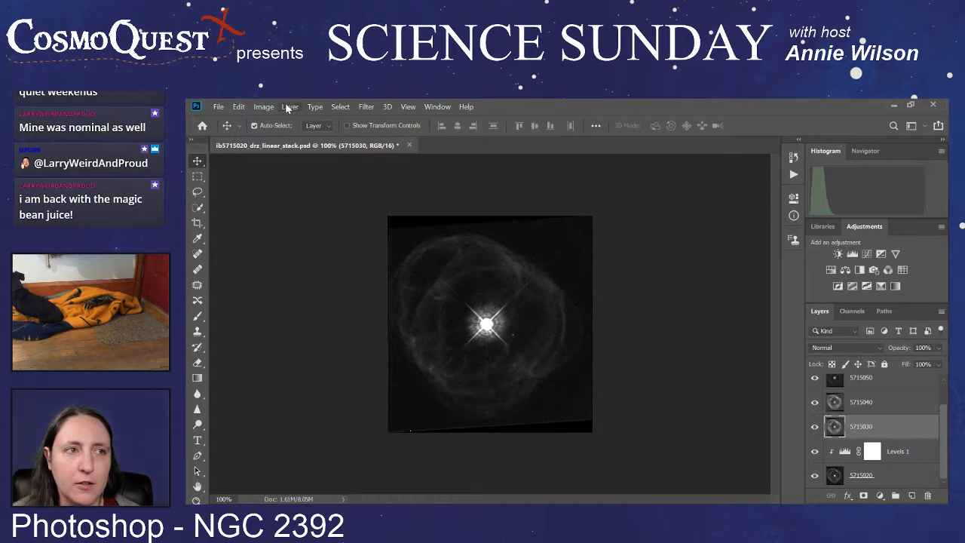
click(481, 265)
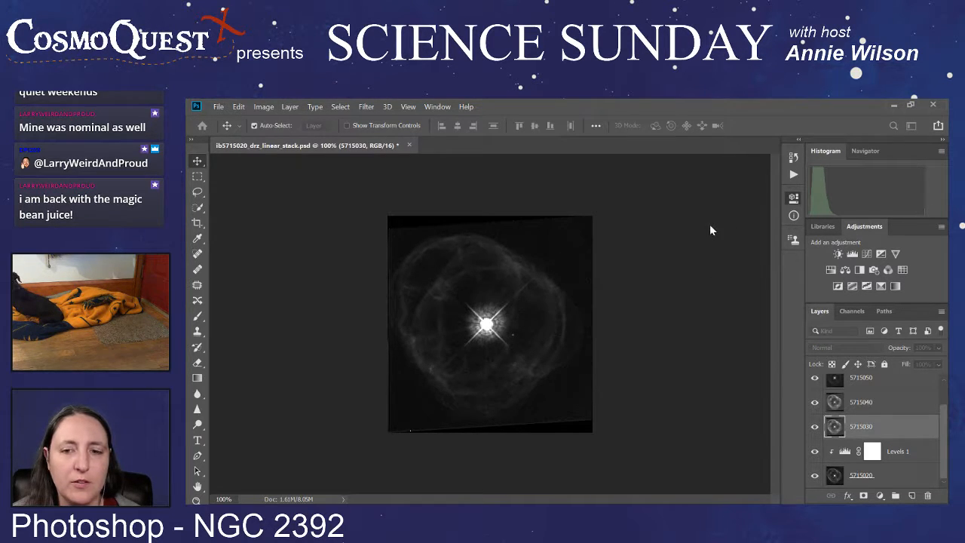
click(585, 274)
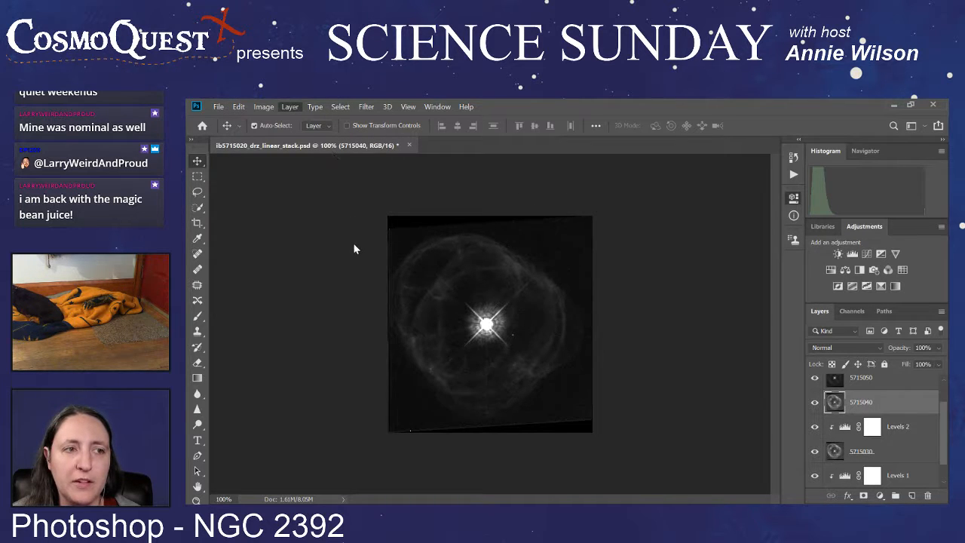
click(490, 264)
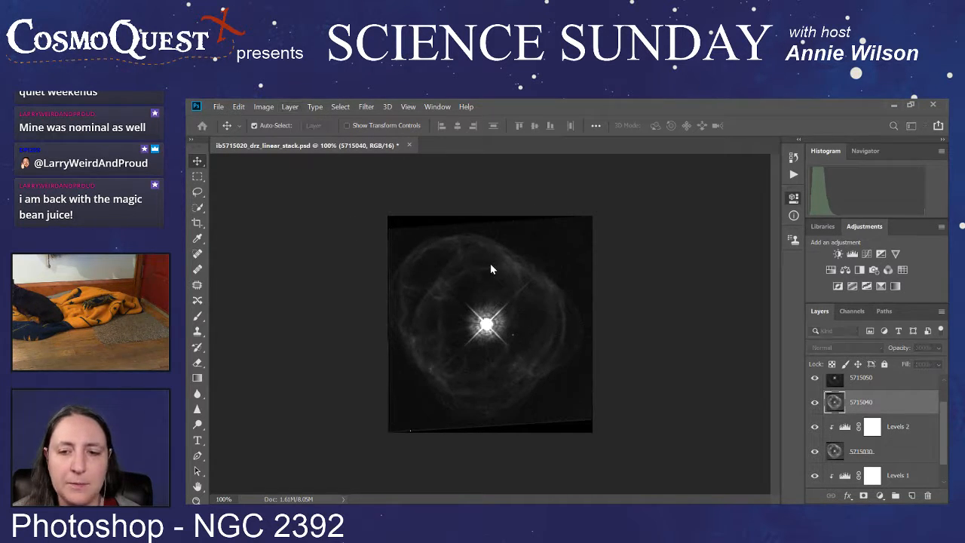
click(705, 226)
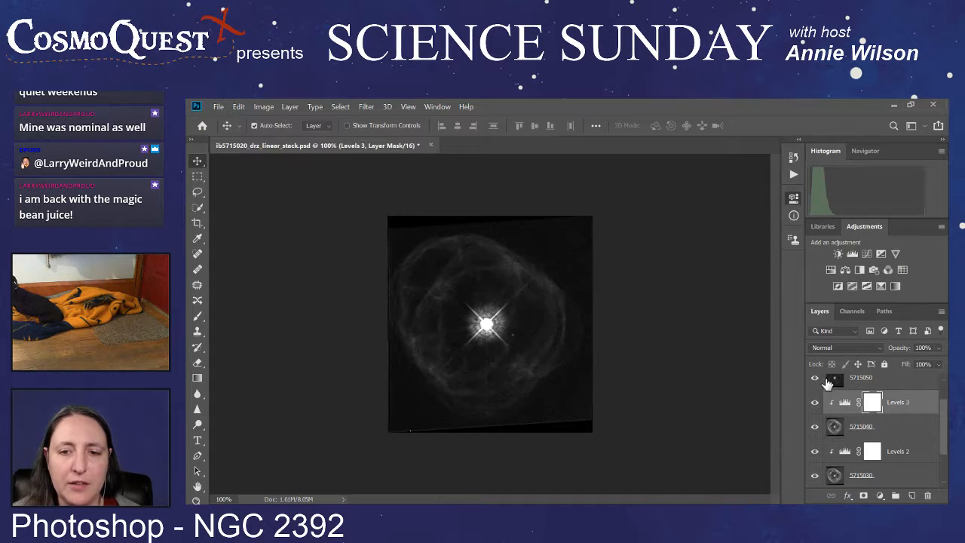
- Add a separate clipped Levels adjustment layer to each of the layers 5715050 and 5715060
scroll(846, 428, up, 1)
scroll(846, 429, up, 1)
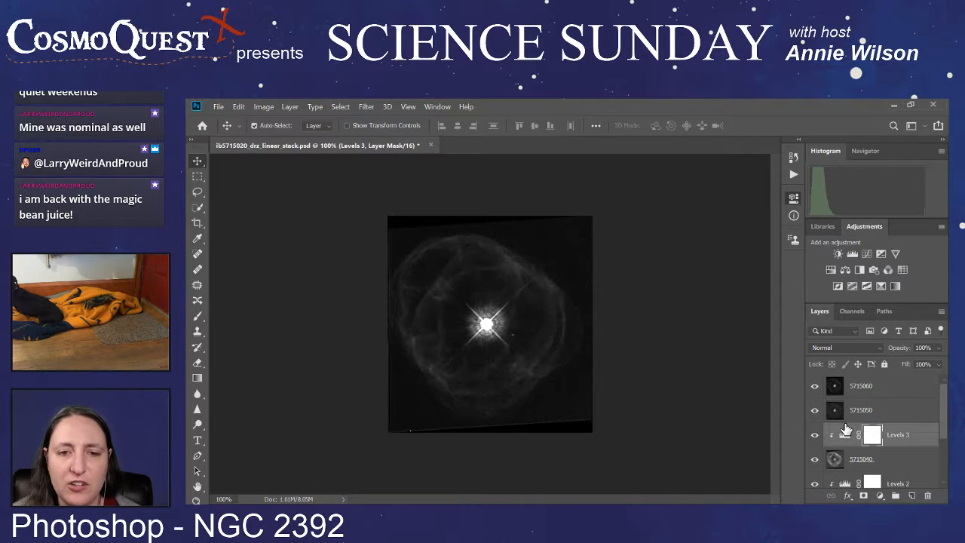
click(877, 412)
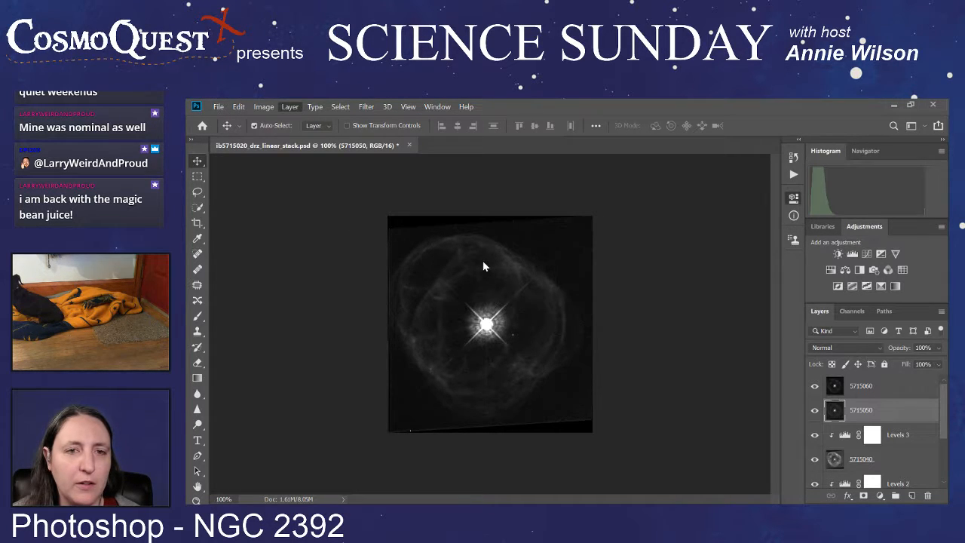
drag(482, 260, 579, 239)
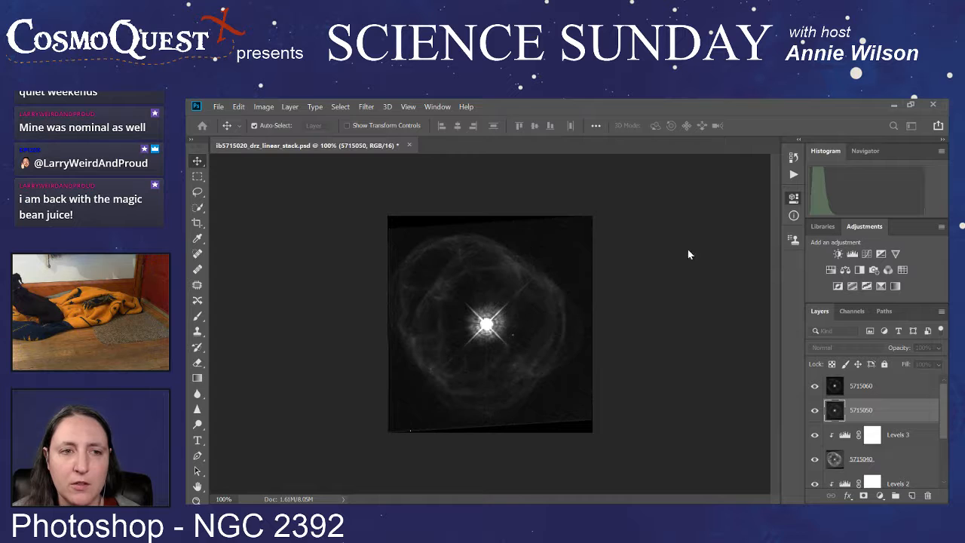
click(887, 391)
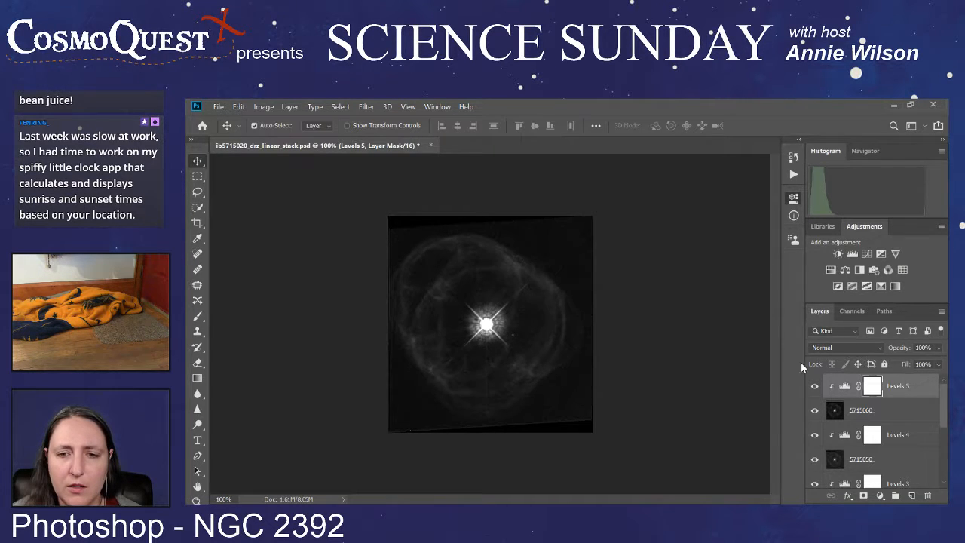
- Add a Hue/Saturation adjustment layer clipped to layer 5715020, directly beneath its Levels adjustment
click(903, 418)
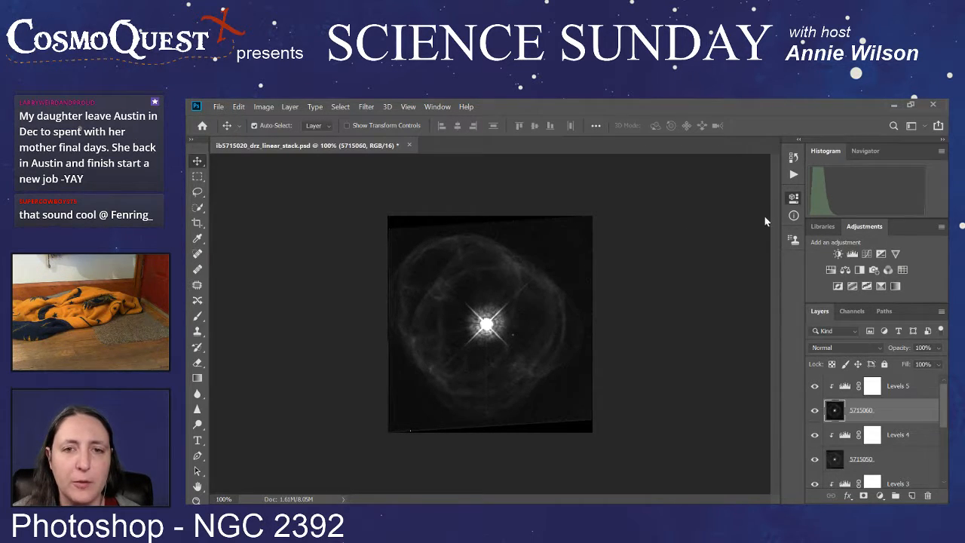
scroll(904, 432, down, 3)
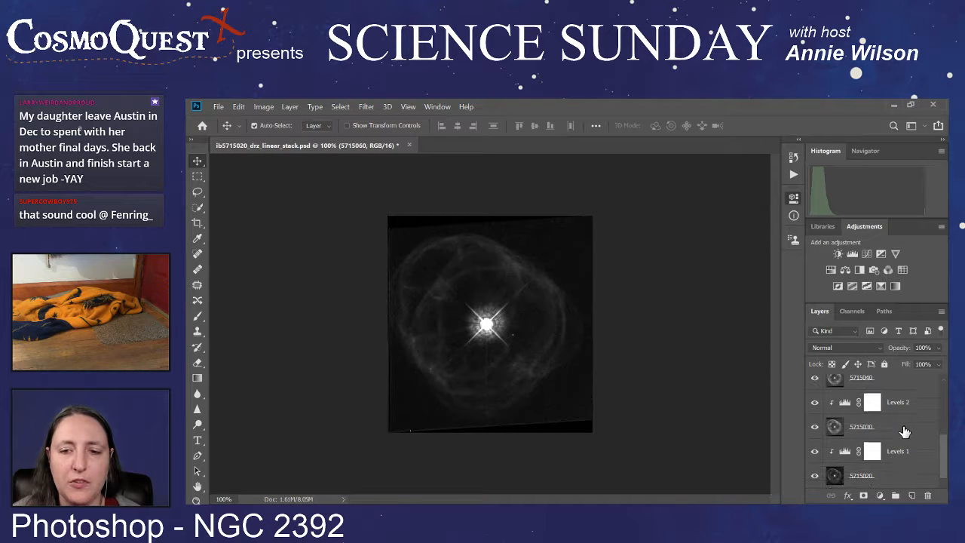
click(902, 476)
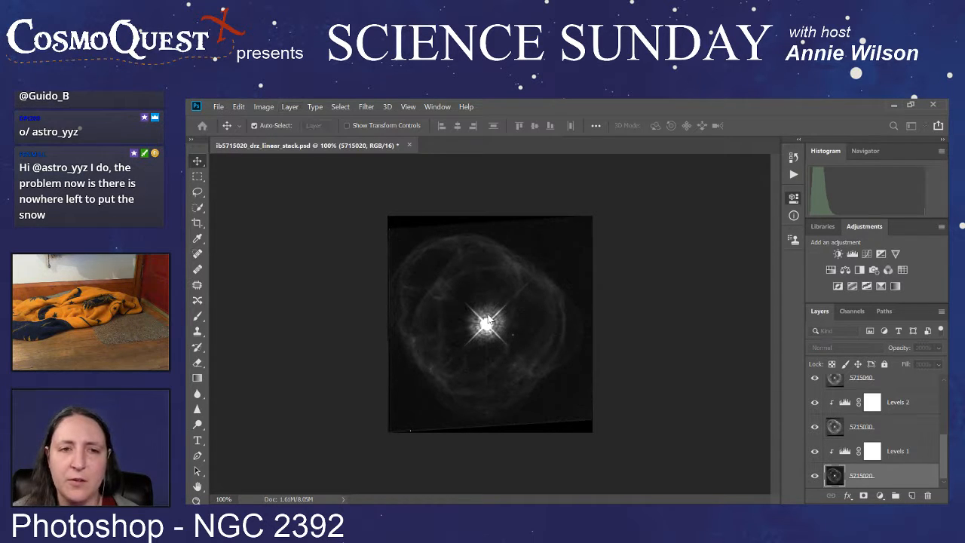
key(Return)
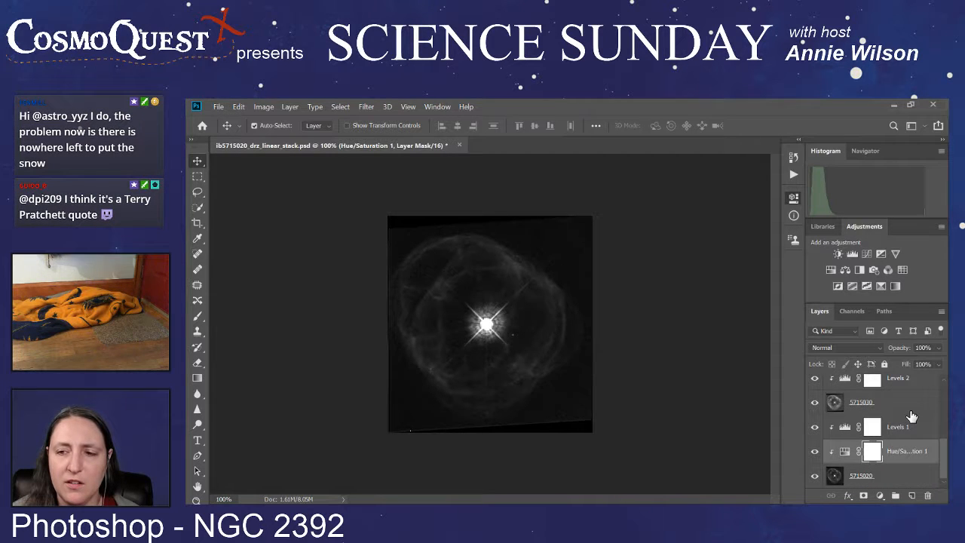
- Add a separate clipped Hue/Saturation adjustment layer to each of the layers 5715030 and 5715040, directly beneath its Levels adjustment
click(912, 408)
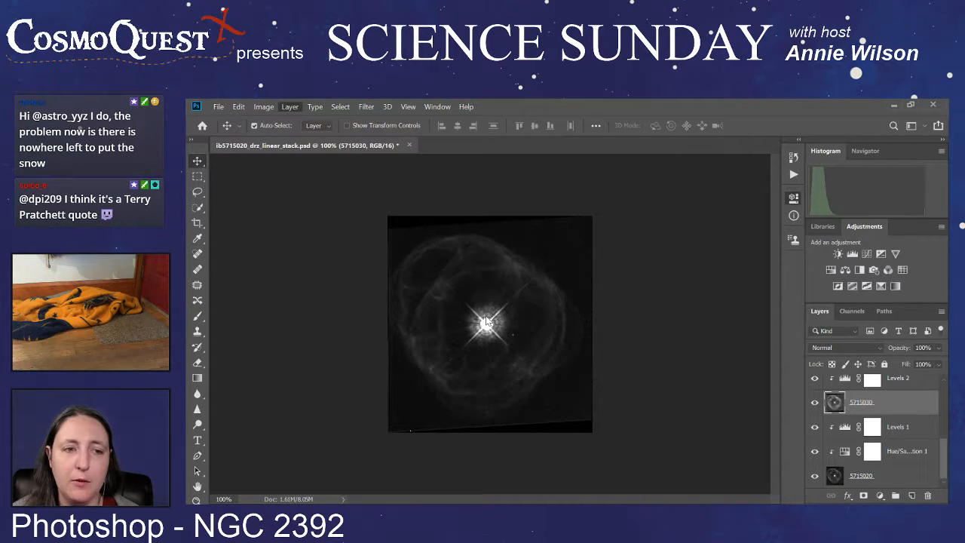
click(510, 332)
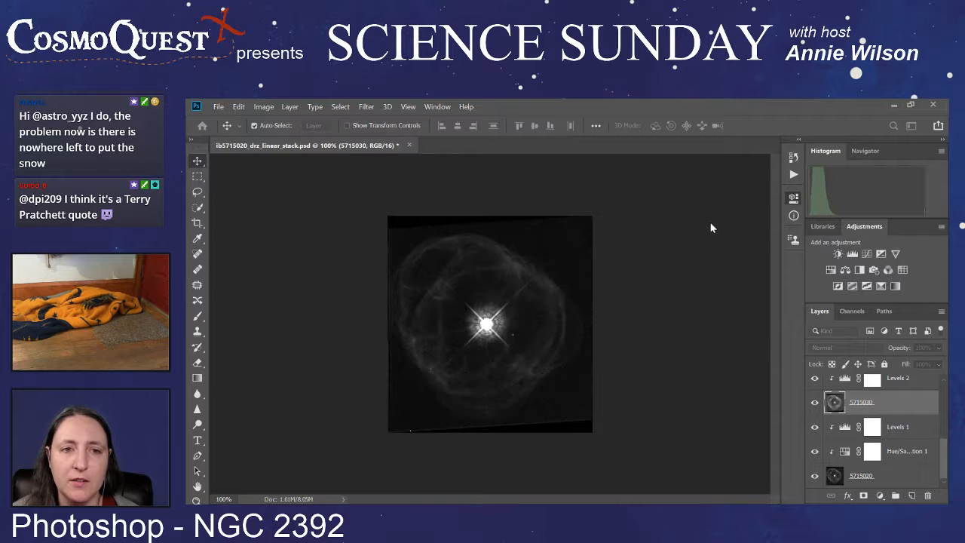
key(ctrl+v)
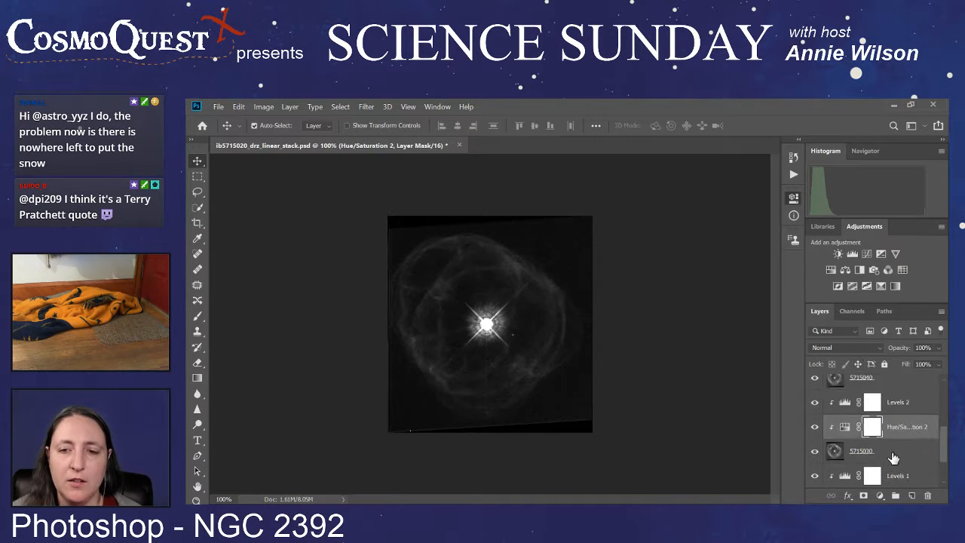
scroll(893, 458, up, 1)
click(900, 405)
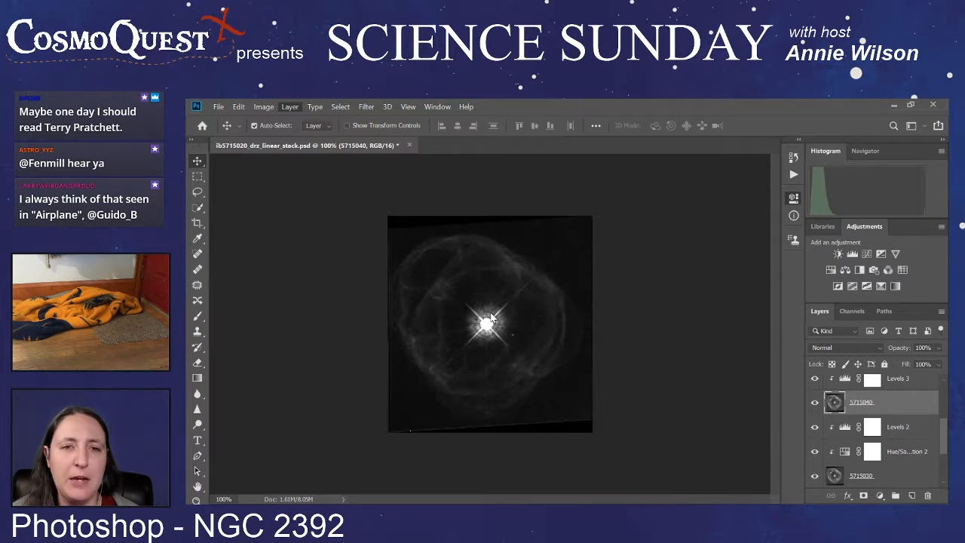
click(676, 222)
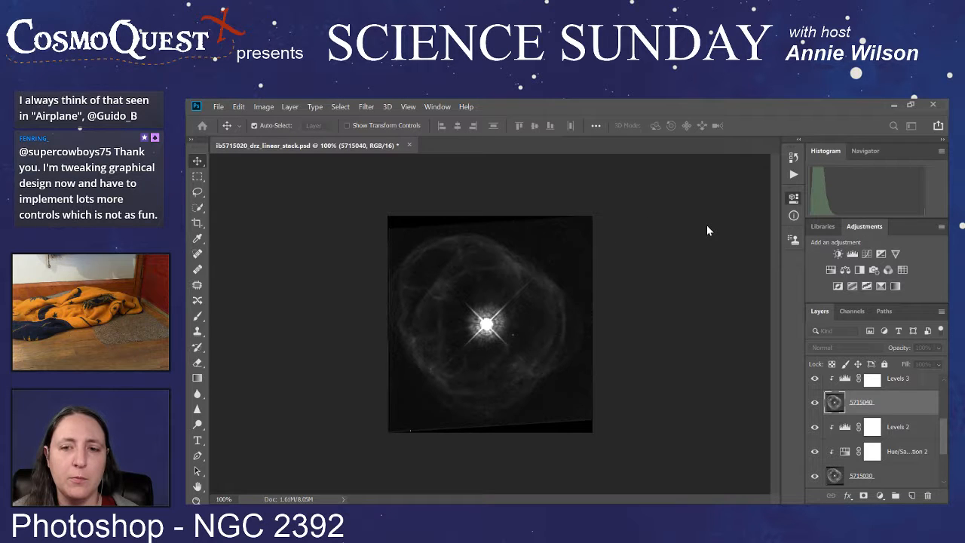
click(708, 227)
- Add a separate clipped Hue/Saturation adjustment layer to each of the layers 5715050 and 5715060, directly beneath its Levels adjustment
scroll(907, 419, up, 1)
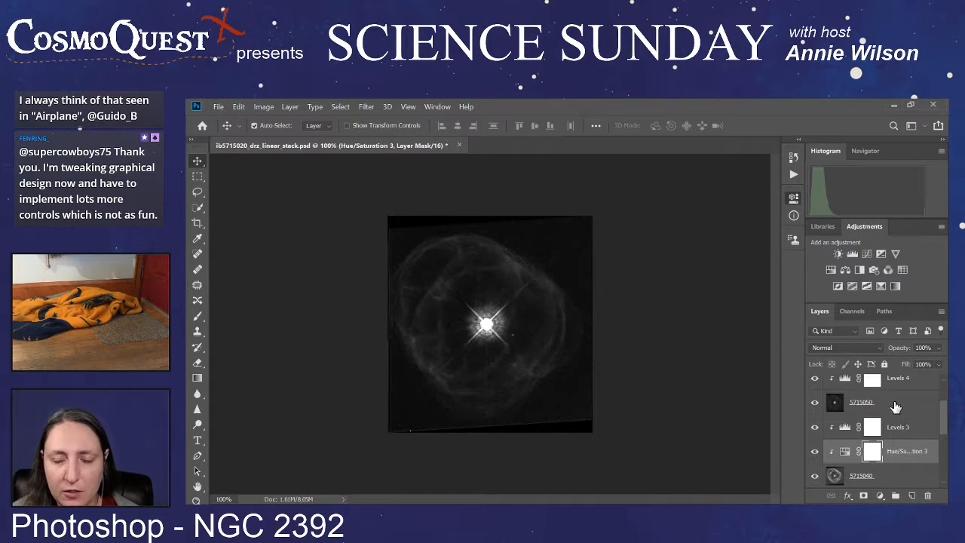
click(896, 407)
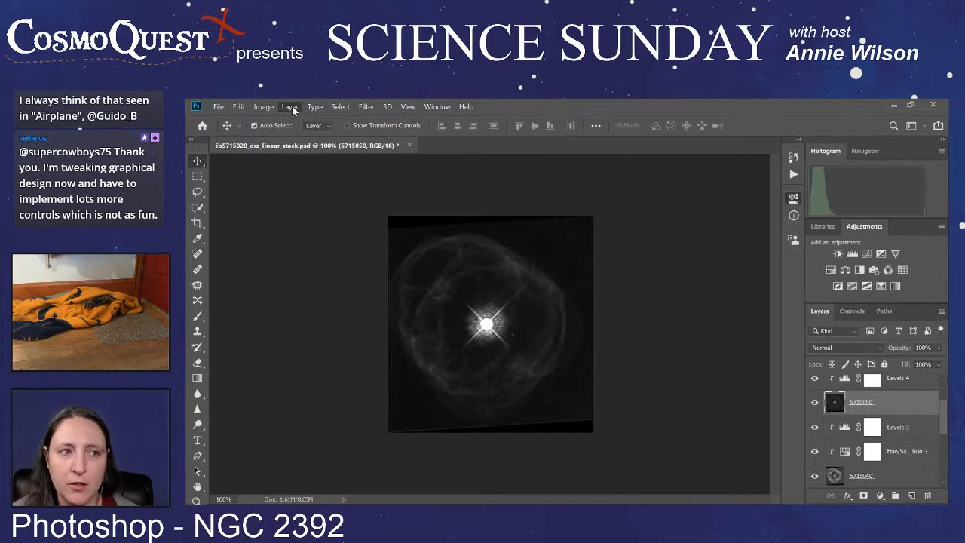
click(469, 310)
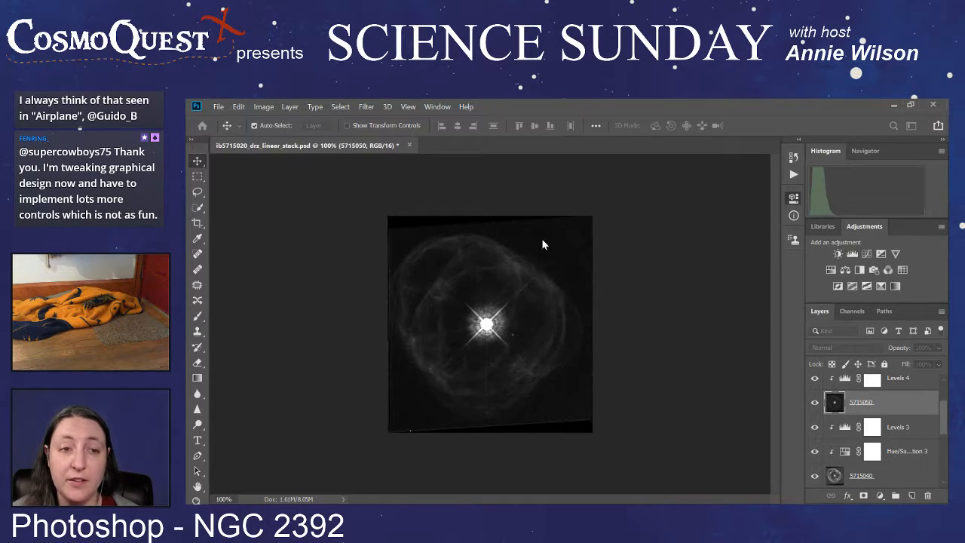
click(707, 234)
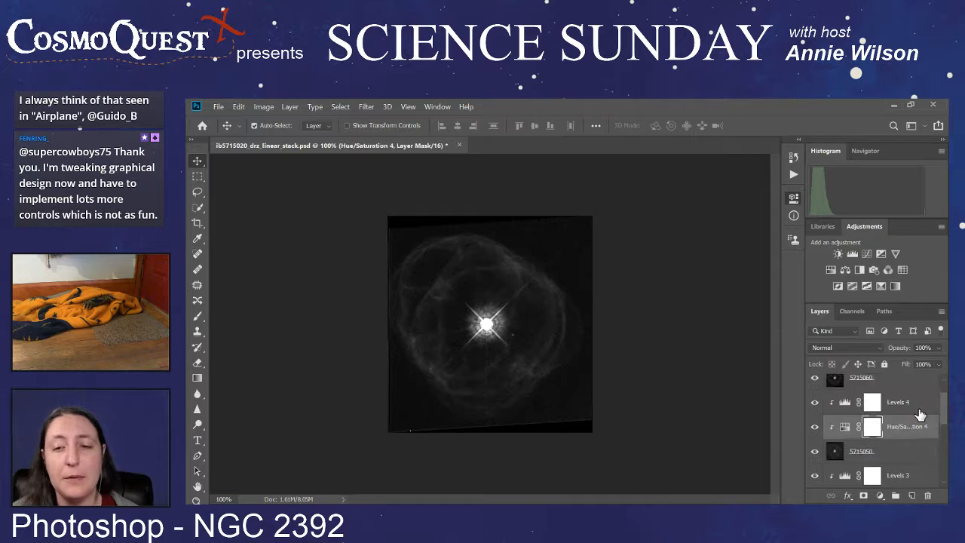
click(887, 418)
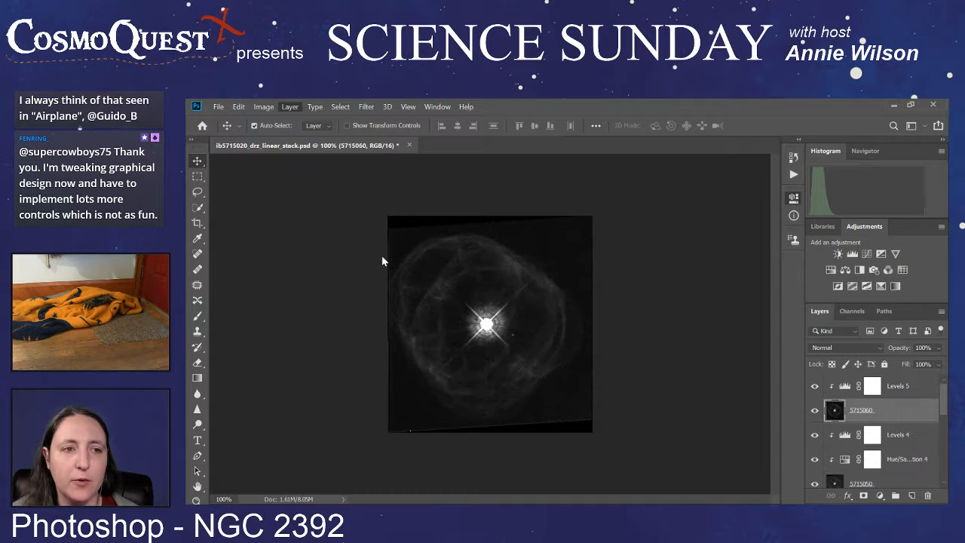
drag(484, 317, 484, 318)
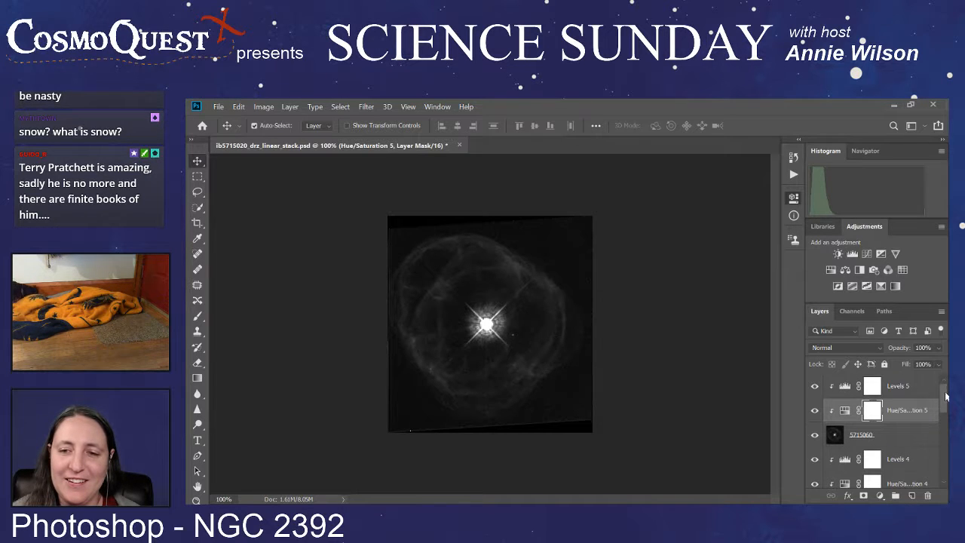
- Hide all five Levels adjustment layers, from Levels 1 through Levels 5
drag(946, 396, 943, 475)
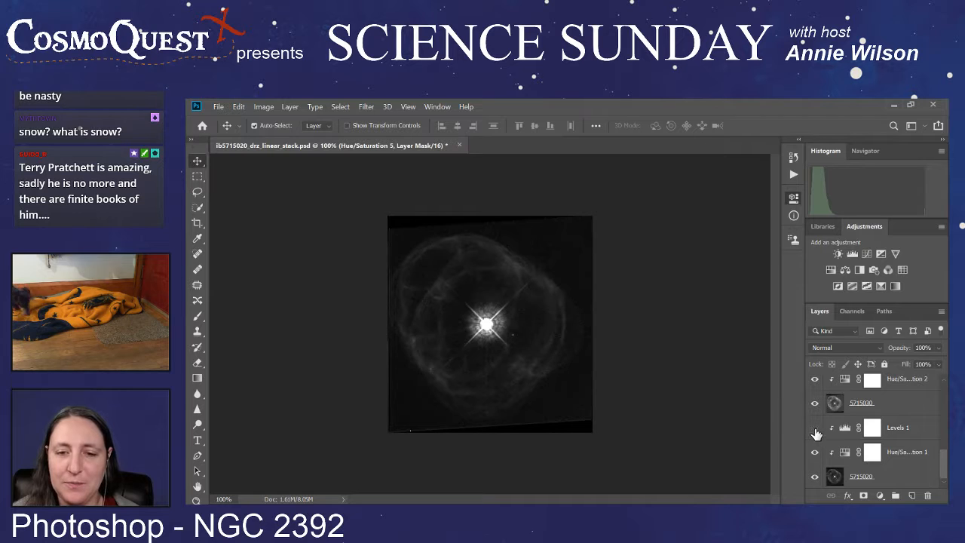
scroll(816, 423, up, 2)
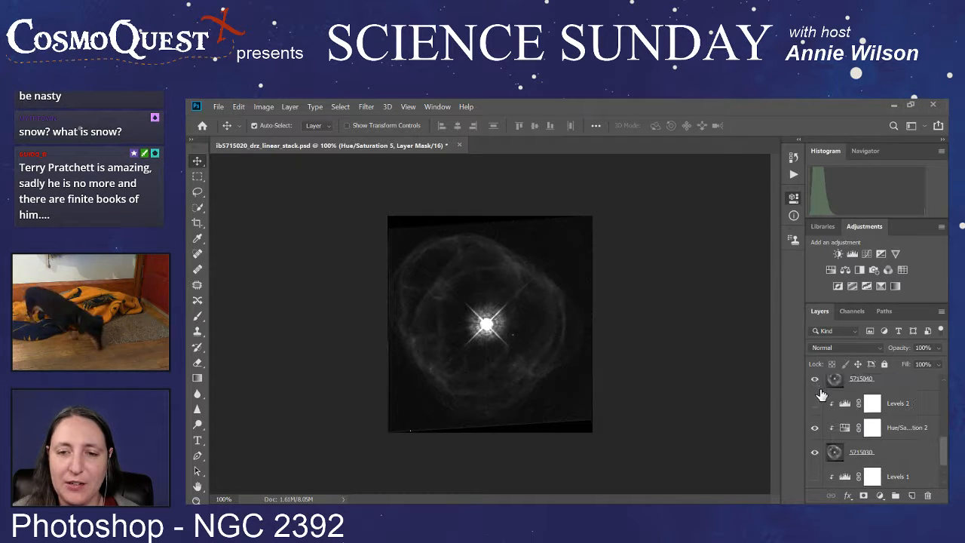
scroll(820, 394, up, 1)
scroll(814, 384, up, 2)
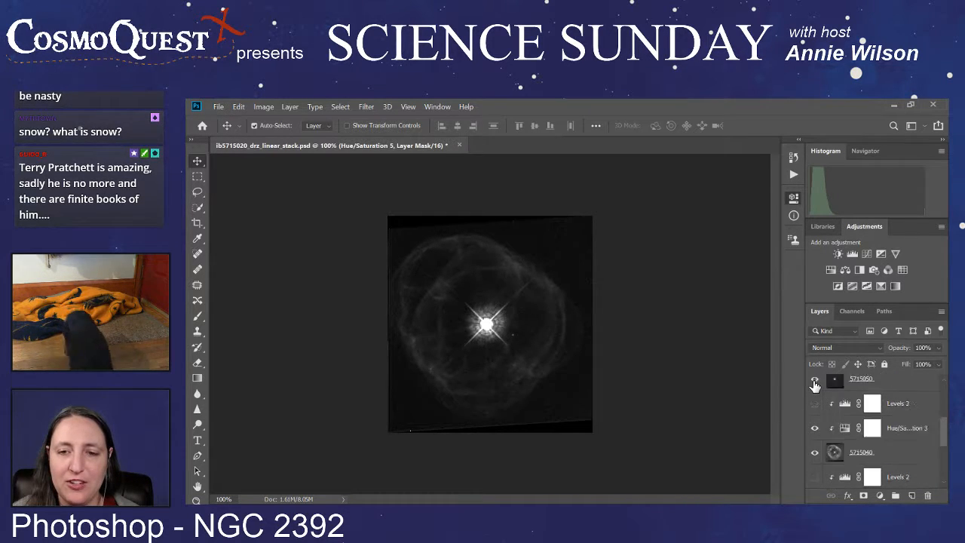
scroll(815, 385, up, 2)
scroll(816, 388, up, 2)
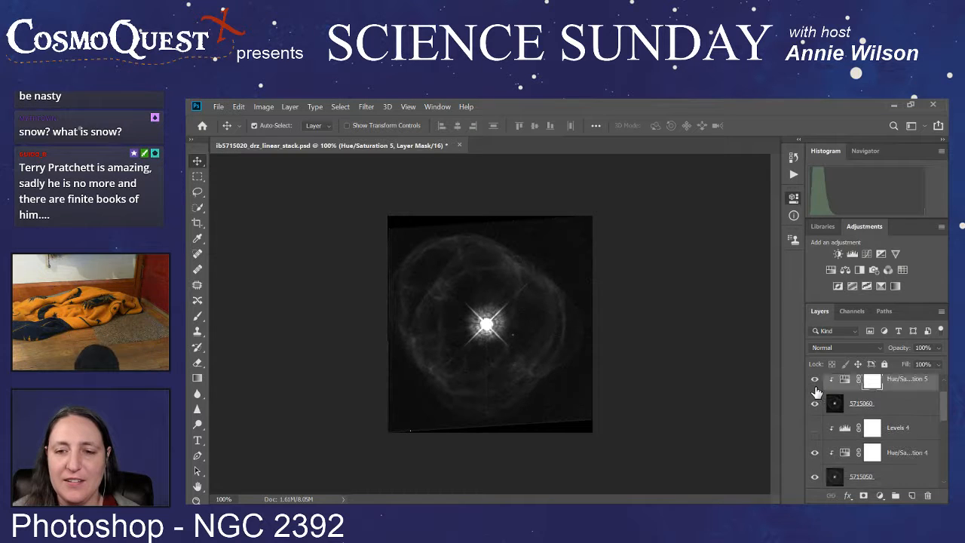
scroll(817, 394, down, 2)
scroll(867, 396, down, 1)
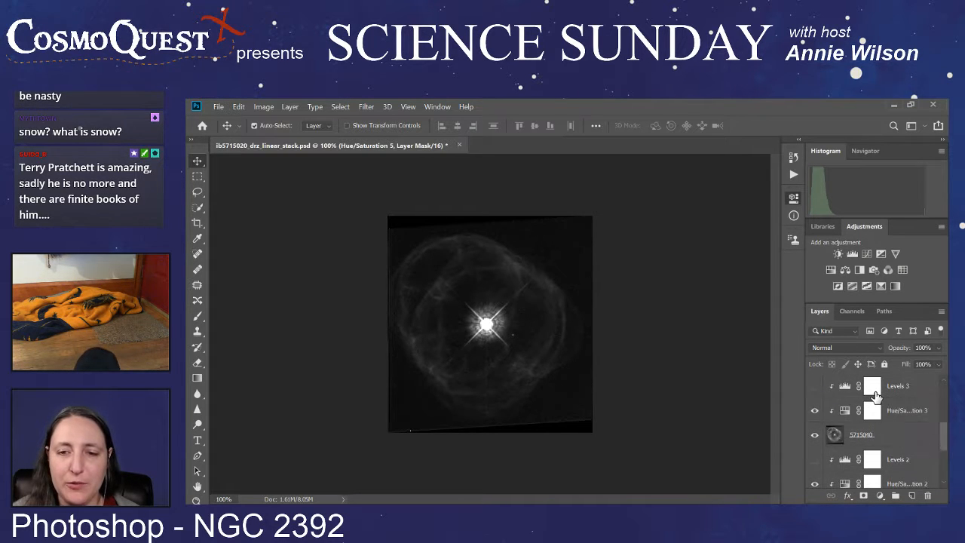
scroll(875, 396, down, 3)
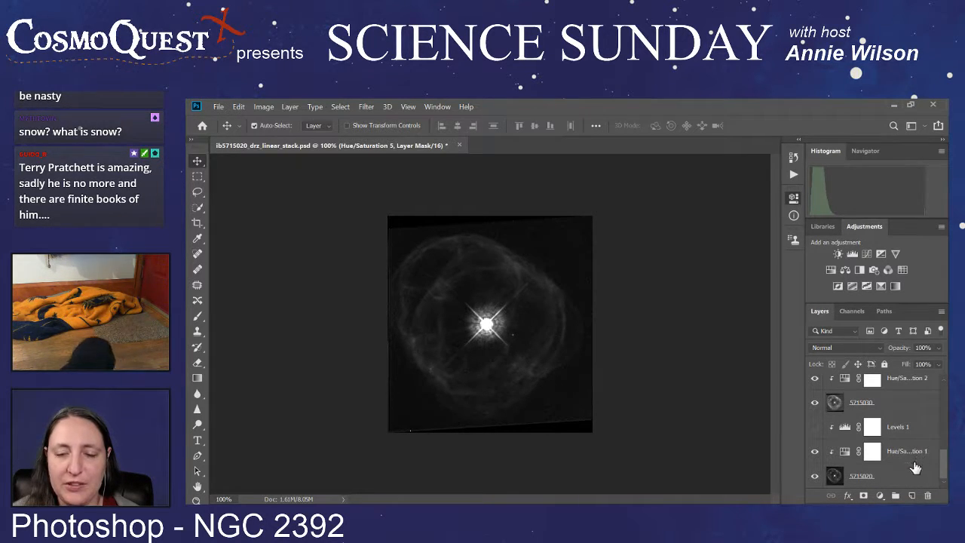
- Check the visibility of the Levels adjustments across the whole layer stack
click(913, 477)
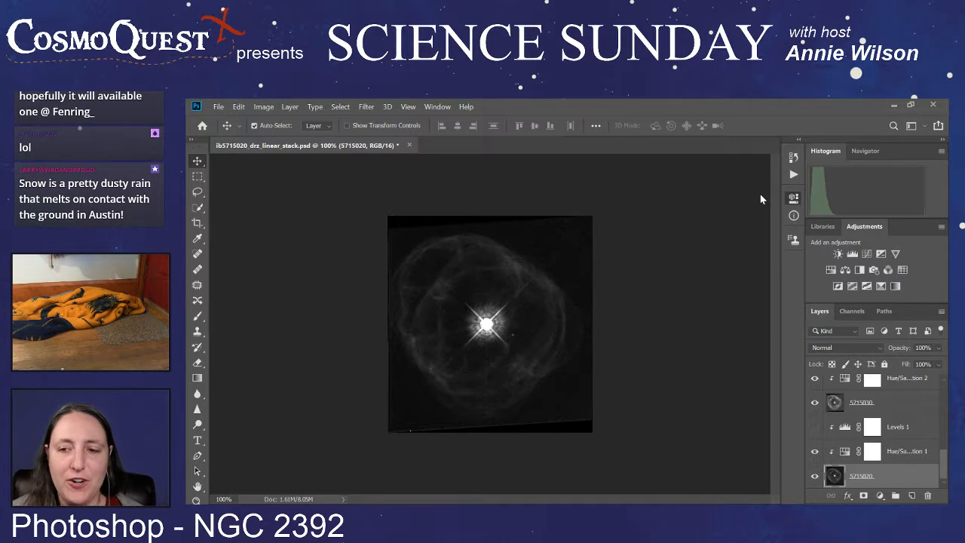
click(815, 426)
scroll(848, 407, up, 2)
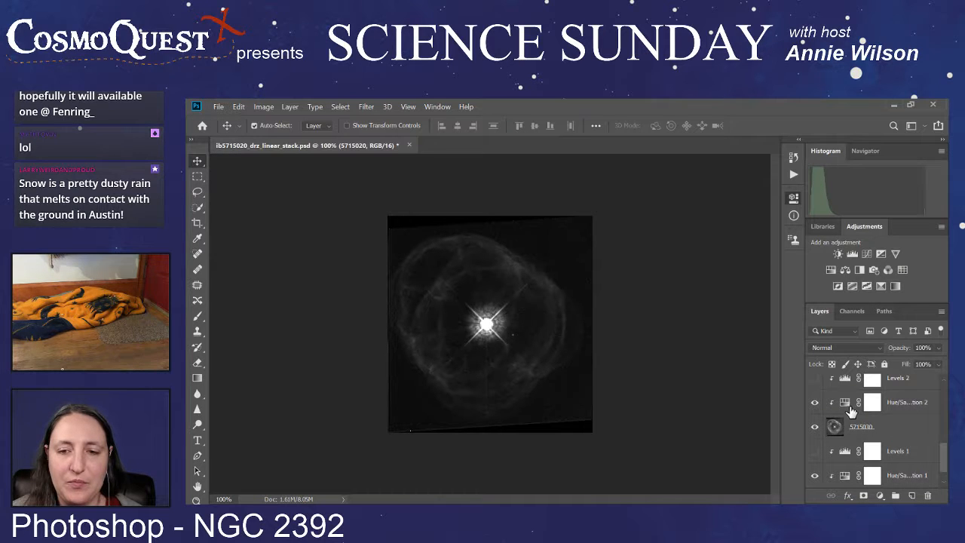
scroll(842, 403, up, 5)
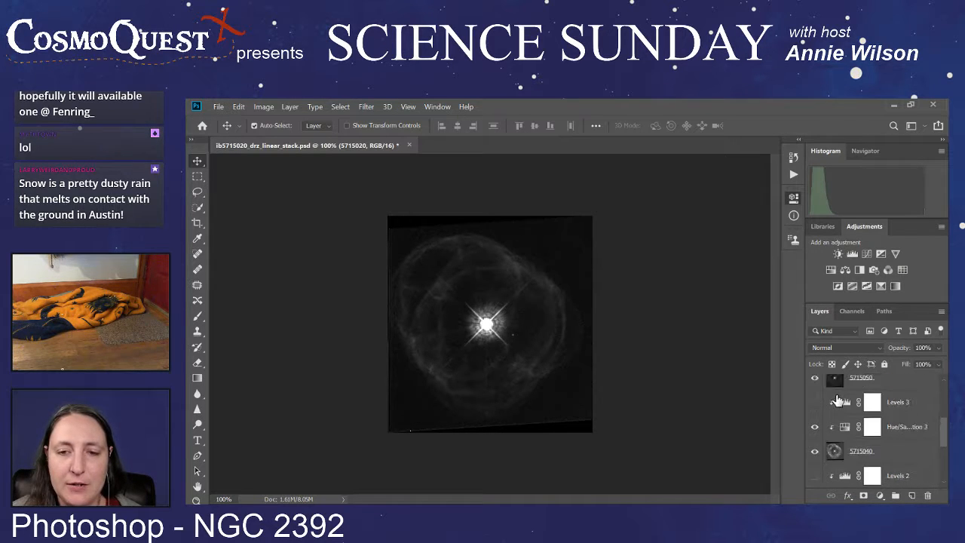
scroll(833, 400, up, 4)
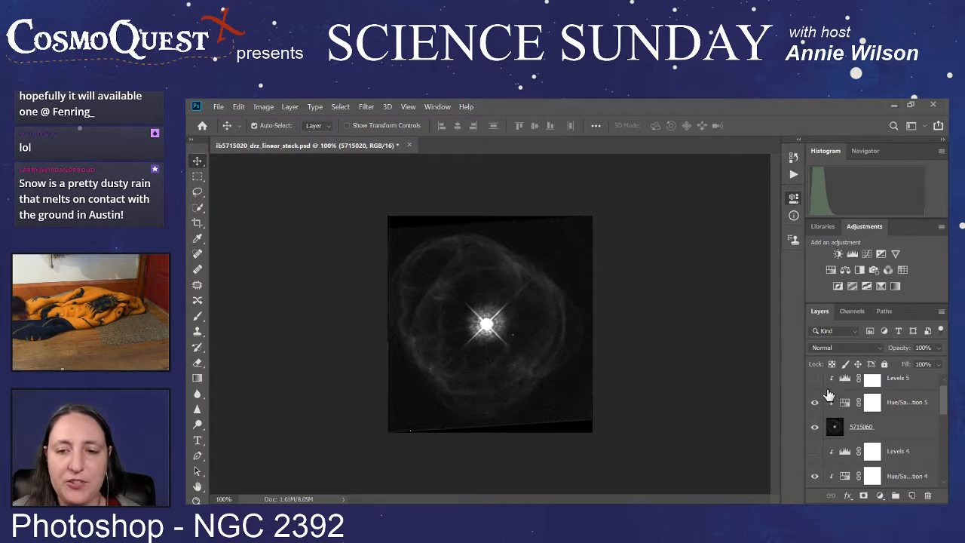
scroll(829, 400, down, 10)
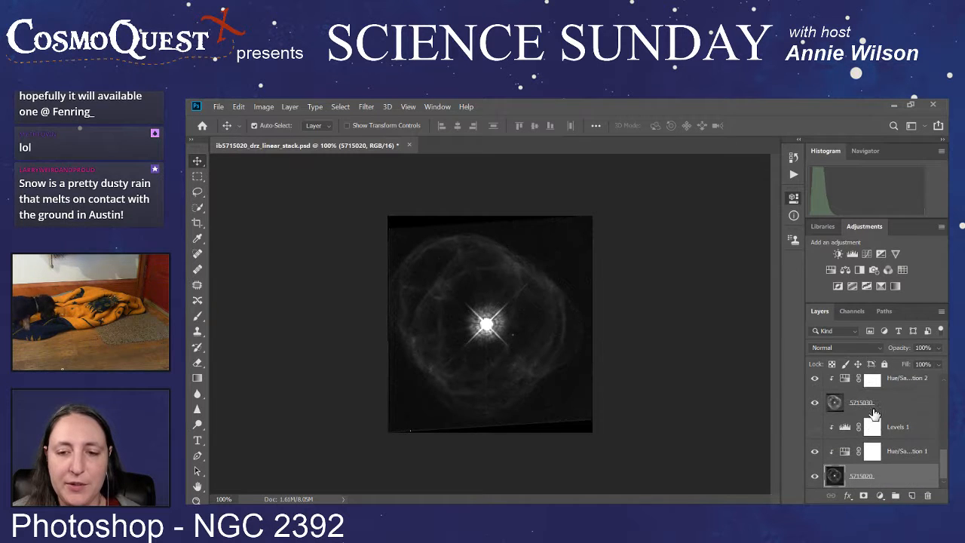
- Colorize layer 5715020 a saturated red with its Hue/Saturation 1 adjustment and hide image layers 5715030 through 5715060
click(915, 454)
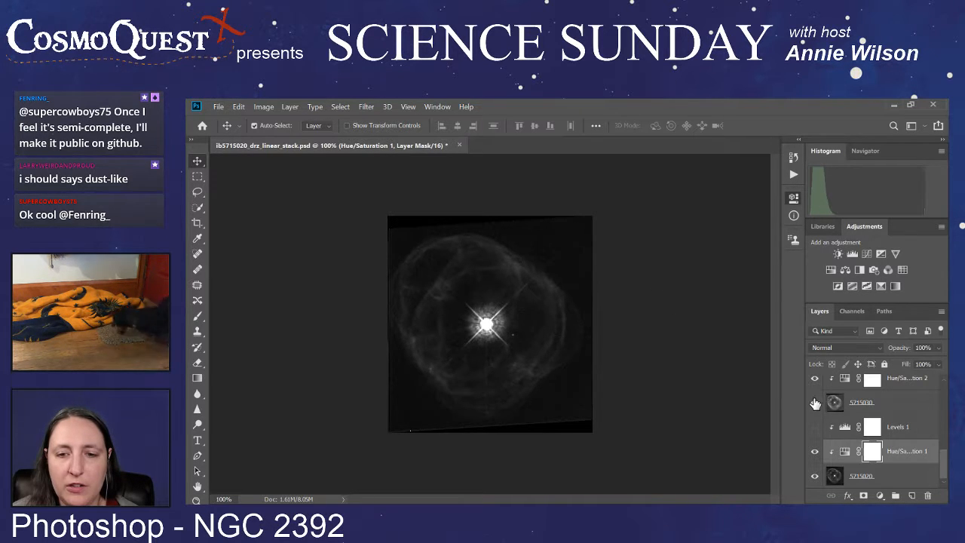
scroll(817, 407, up, 3)
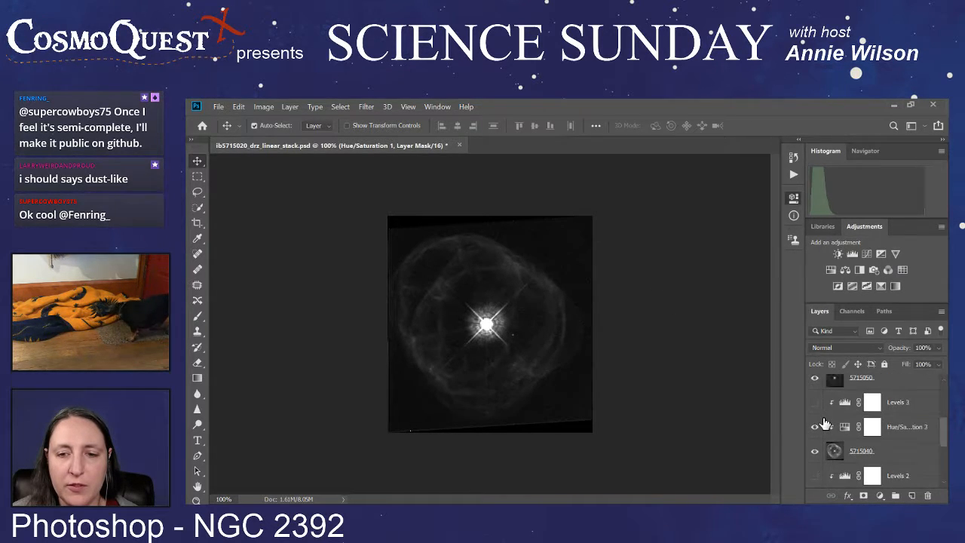
scroll(818, 453, up, 2)
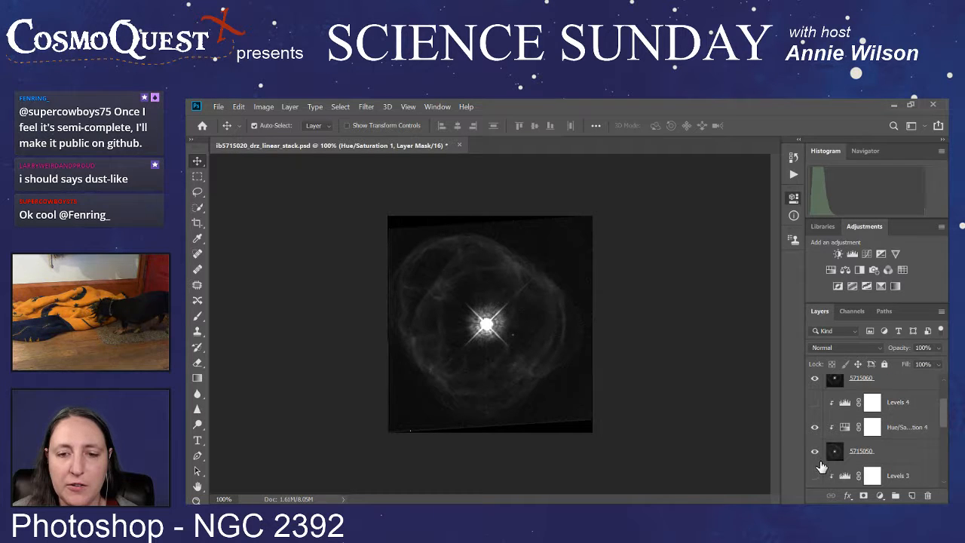
scroll(819, 453, up, 2)
click(815, 435)
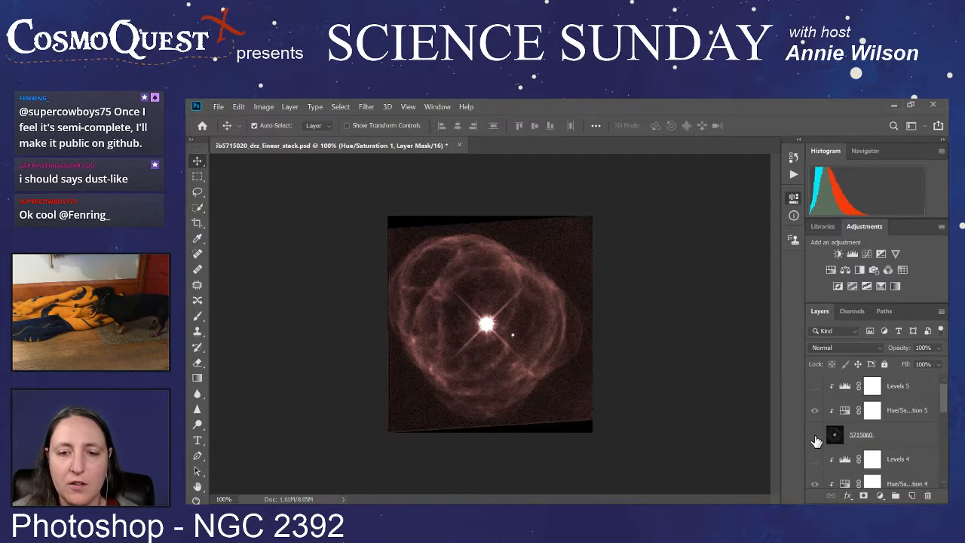
scroll(827, 424, down, 5)
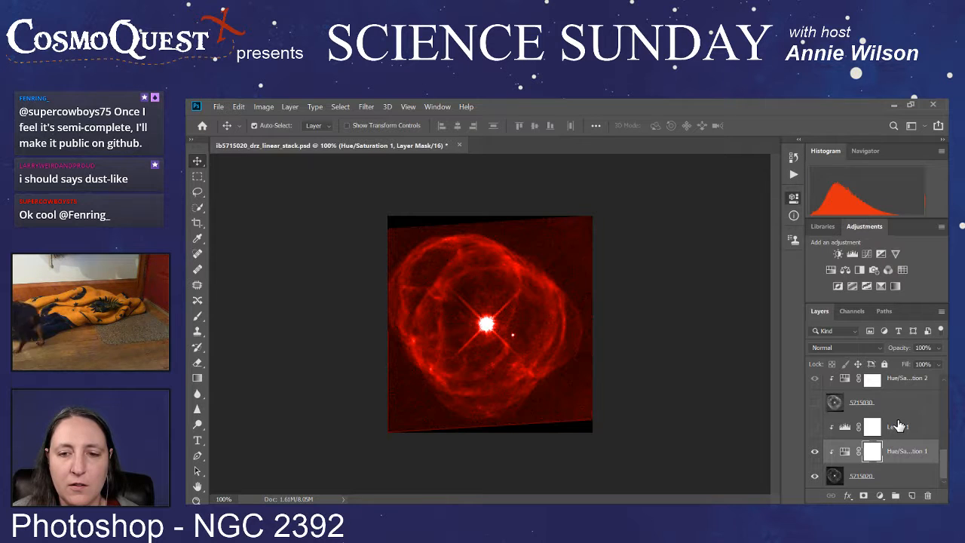
- Show only image layer 5715030 instead of 5715020 and colorize it a saturated yellow with its Hue/Saturation 2 adjustment
click(815, 476)
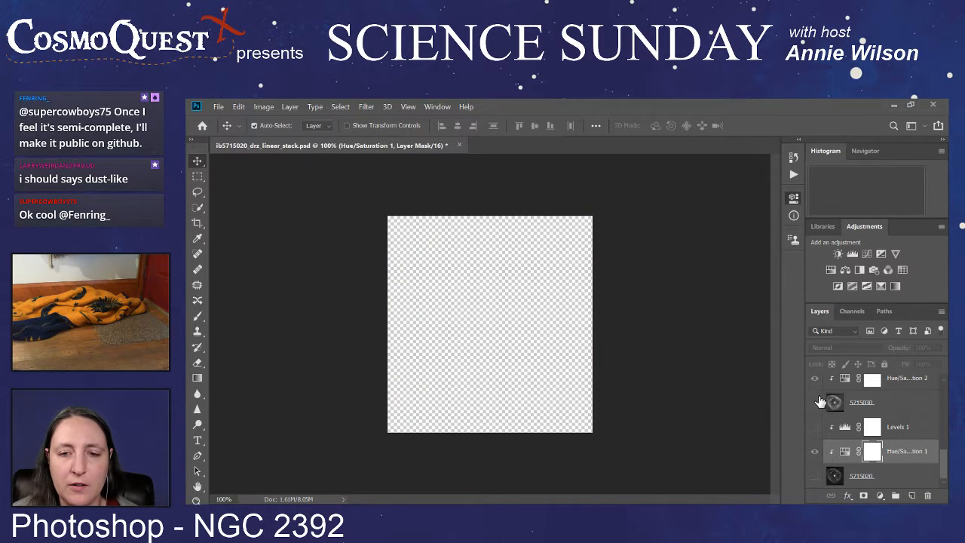
click(816, 404)
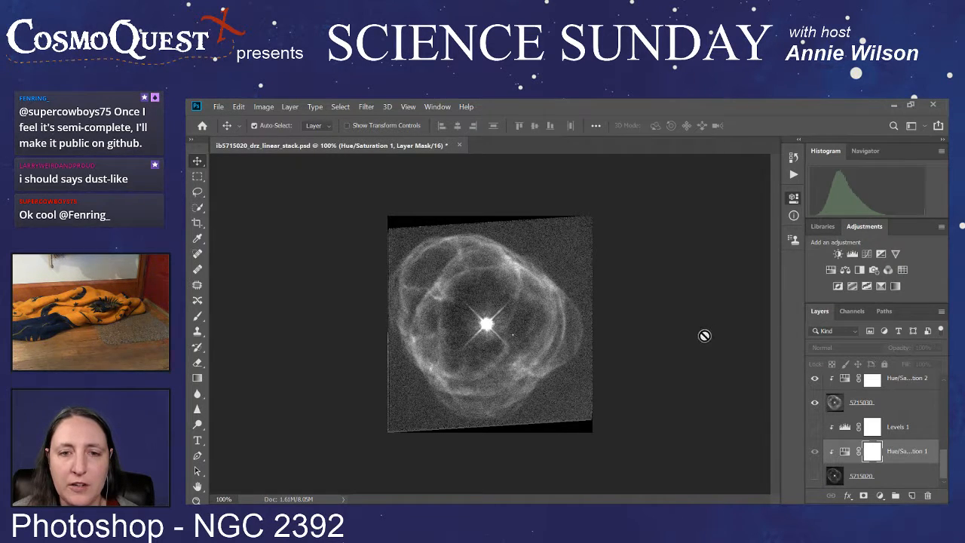
click(913, 379)
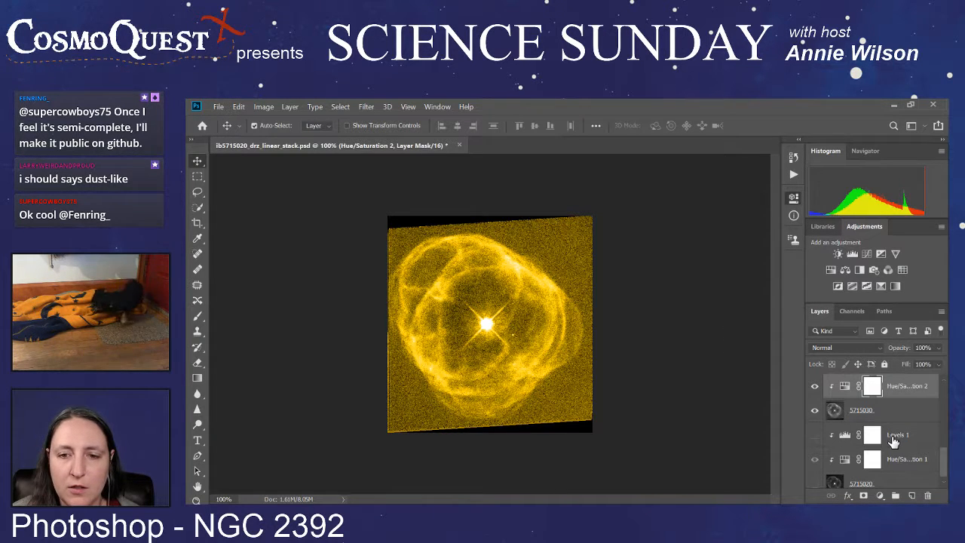
- Show only image layer 5715040 instead of 5715030 and colorize it a saturated blue with its Hue/Saturation 3 adjustment
click(816, 411)
scroll(820, 417, up, 1)
scroll(819, 417, up, 2)
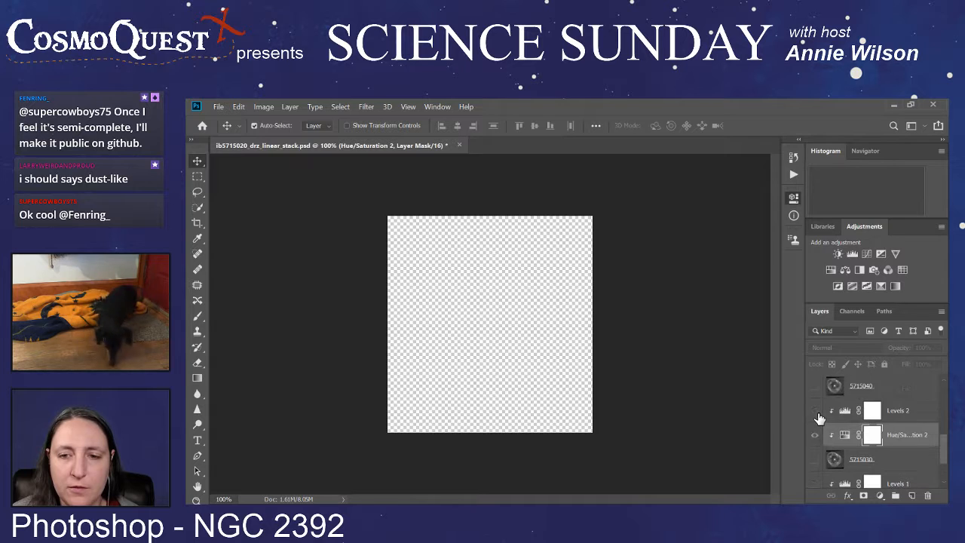
click(815, 410)
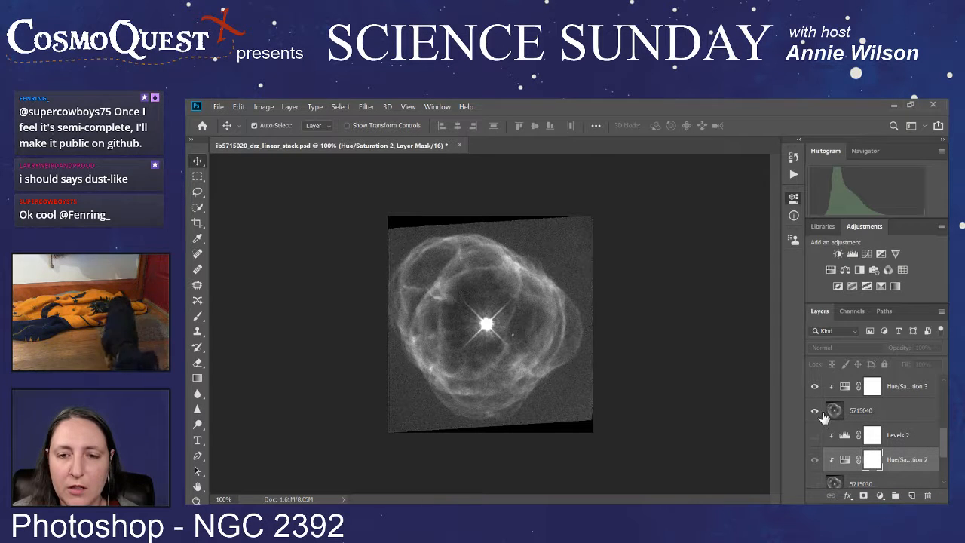
click(909, 414)
click(917, 395)
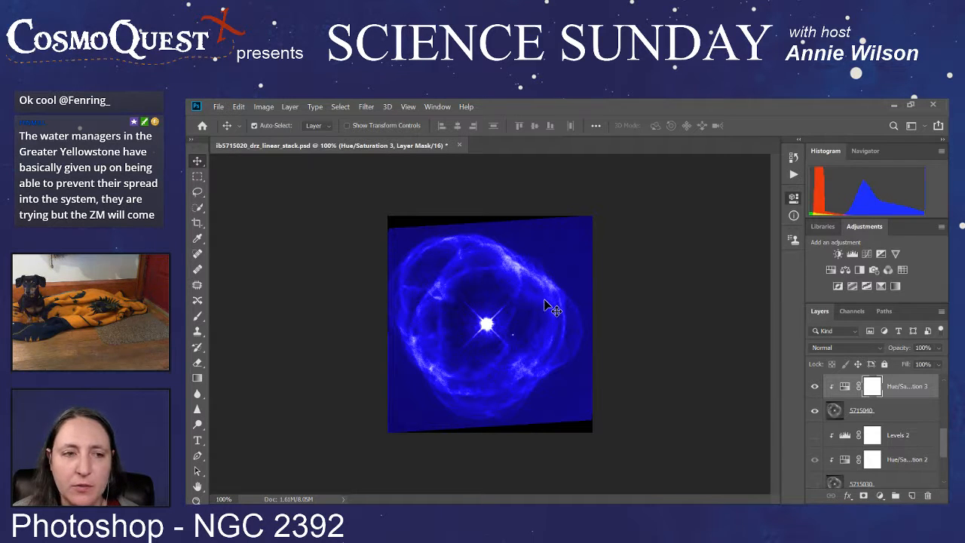
- Show only image layer 5715050 instead of 5715040 and colorize it a saturated green with its Hue/Saturation 4 adjustment
scroll(872, 423, up, 1)
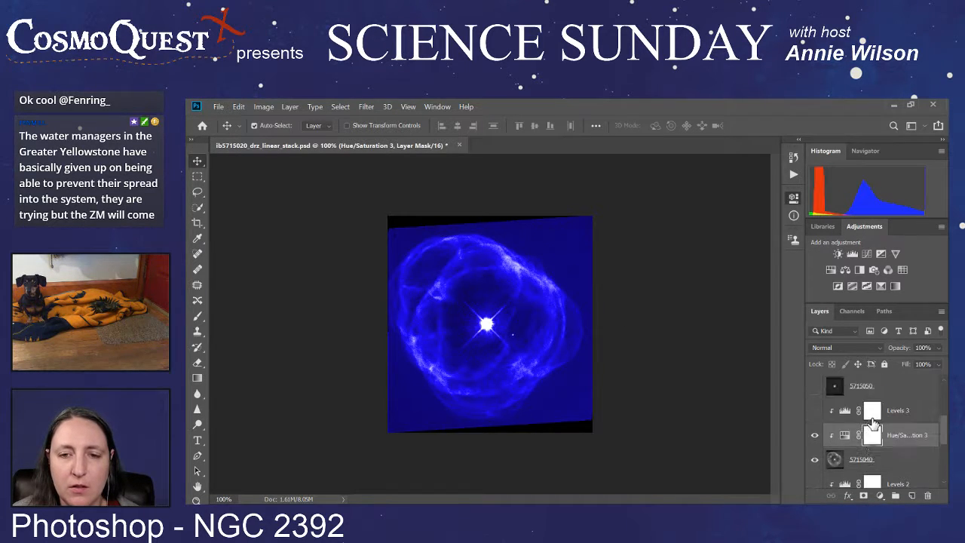
click(815, 462)
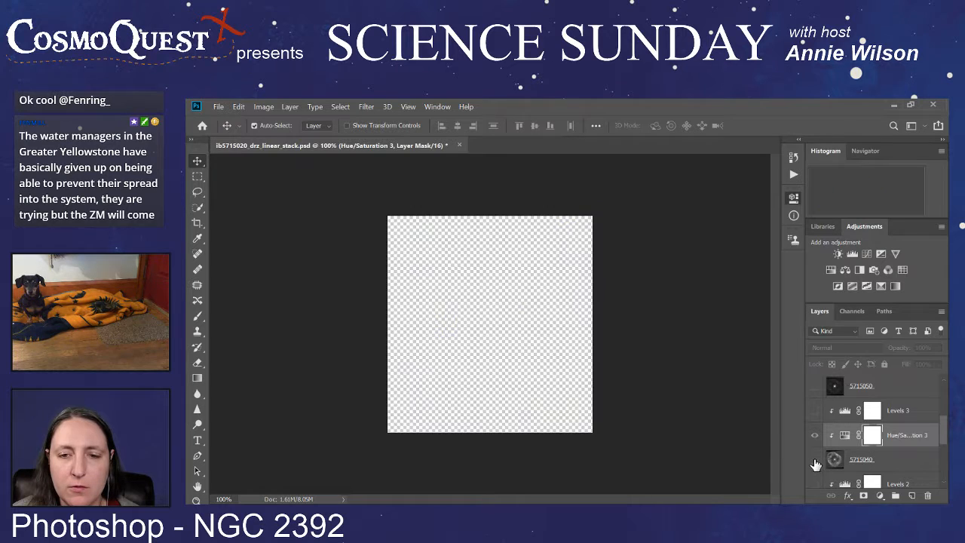
click(815, 386)
scroll(873, 397, up, 1)
scroll(873, 398, up, 1)
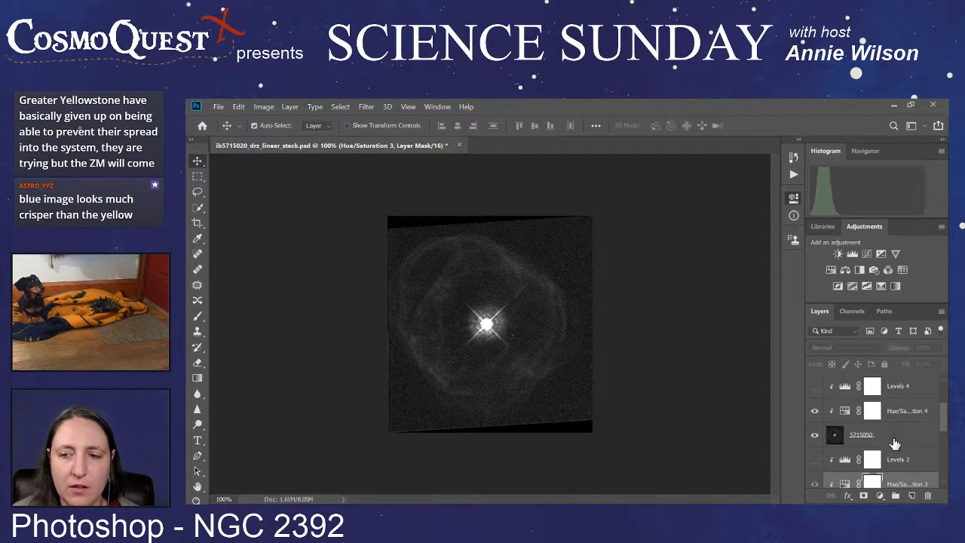
click(905, 442)
scroll(905, 442, up, 1)
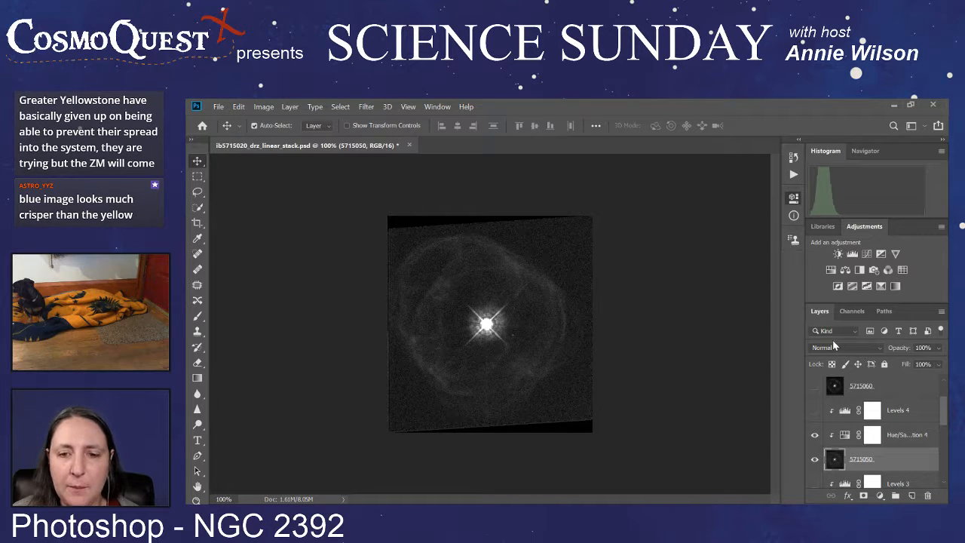
click(908, 436)
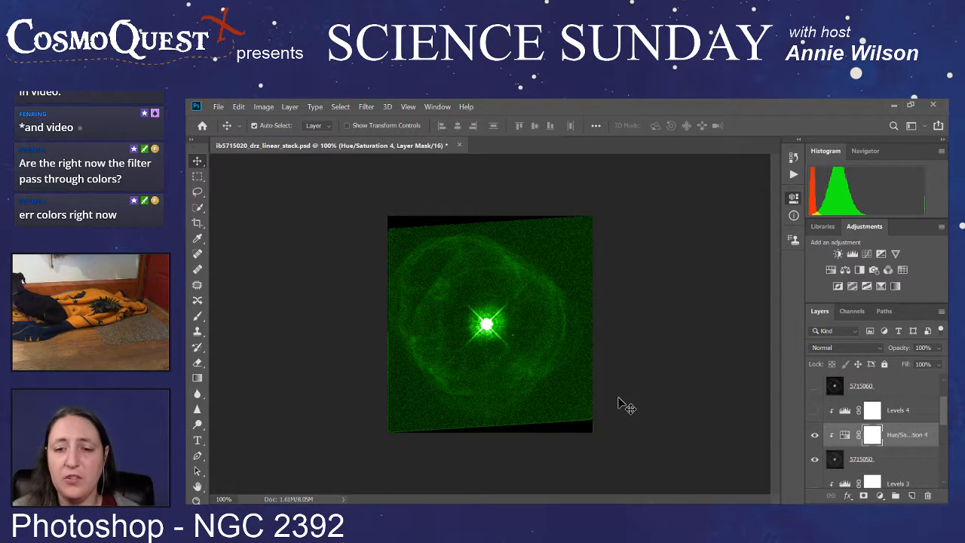
- Show only image layer 5715060 instead of 5715050 and colorize it a saturated magenta with its Hue/Saturation 5 adjustment
scroll(867, 445, down, 1)
scroll(867, 445, up, 1)
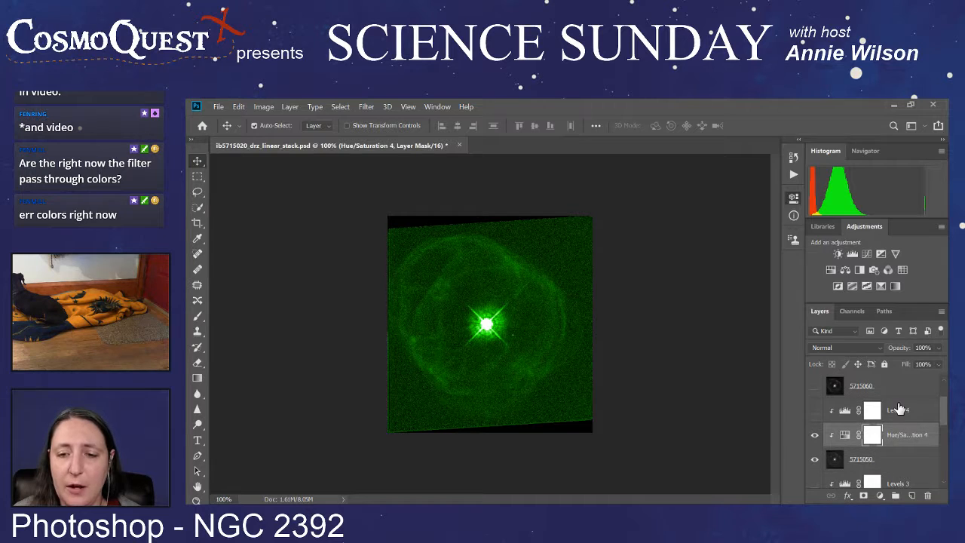
click(815, 459)
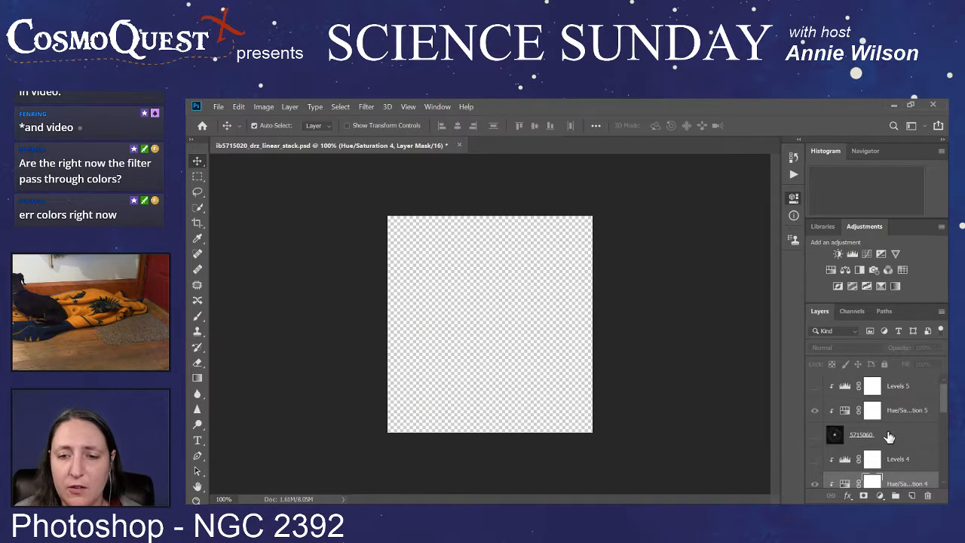
click(890, 438)
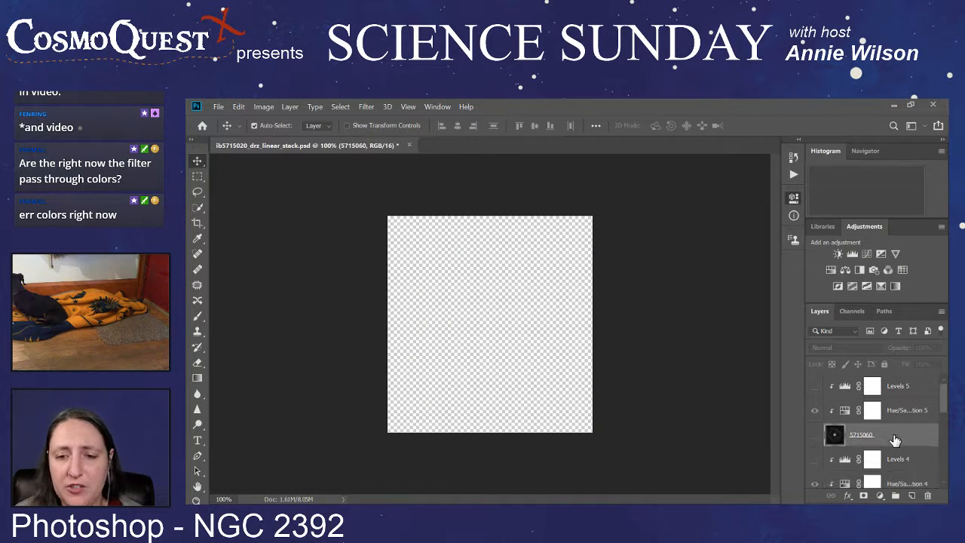
click(815, 435)
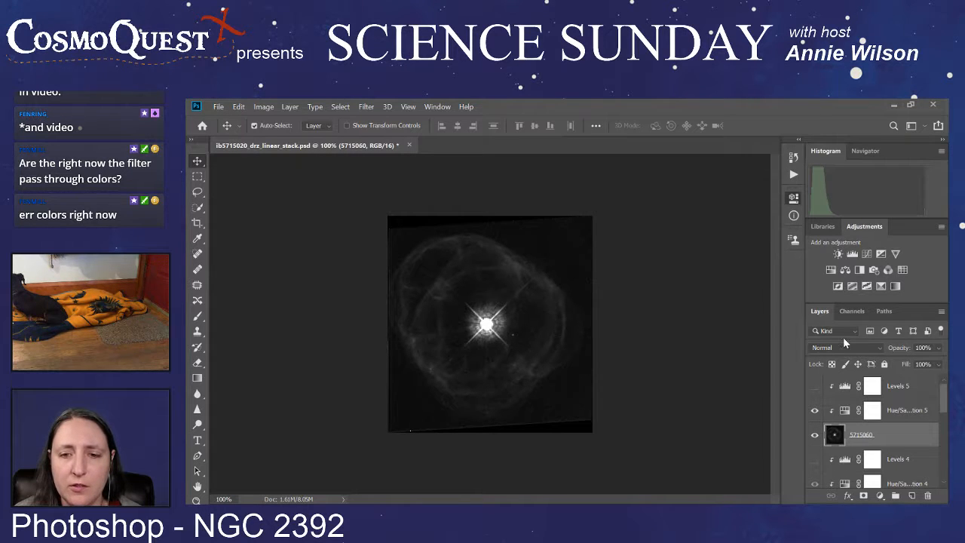
click(905, 411)
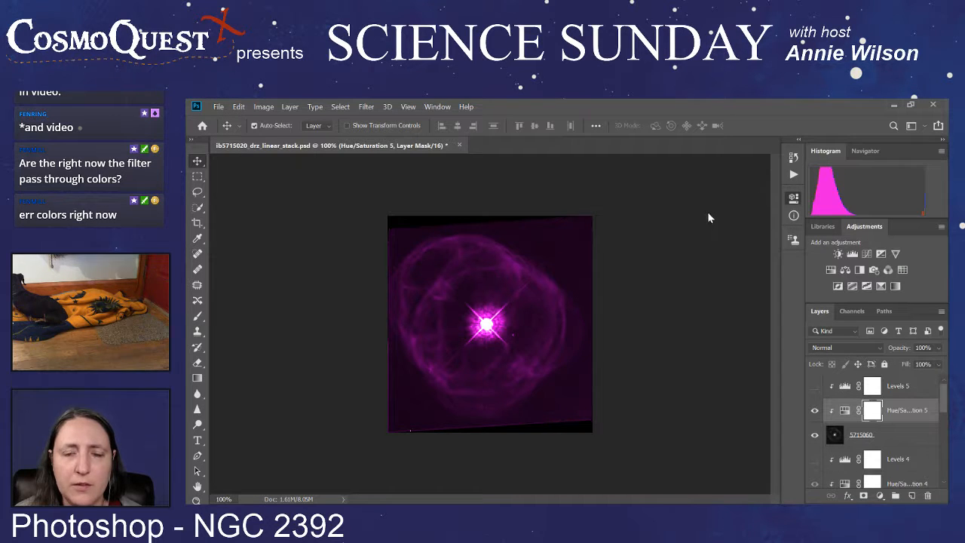
- Make the hidden image layers 5715050, 5715040, 5715030 and 5715020 visible again beneath 5715060
click(633, 290)
scroll(831, 451, down, 1)
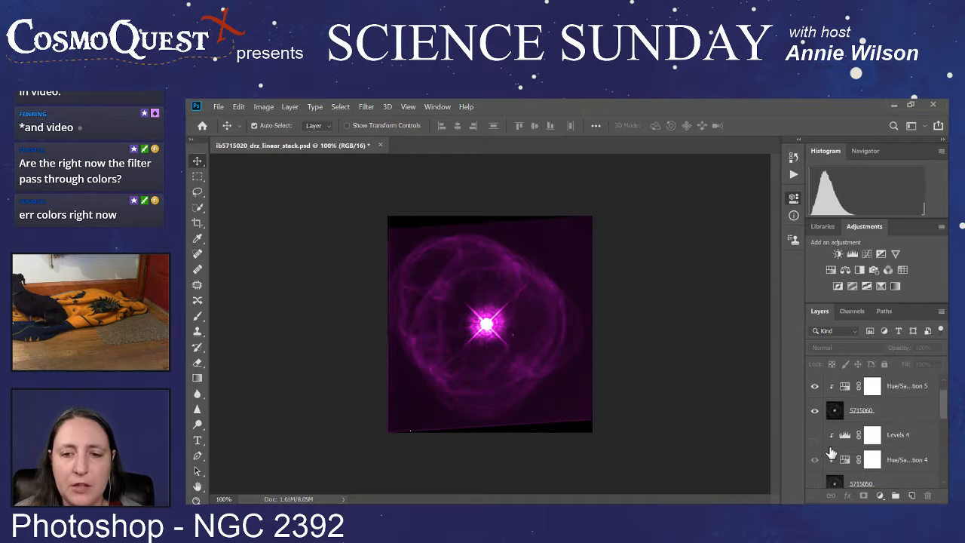
scroll(832, 451, down, 1)
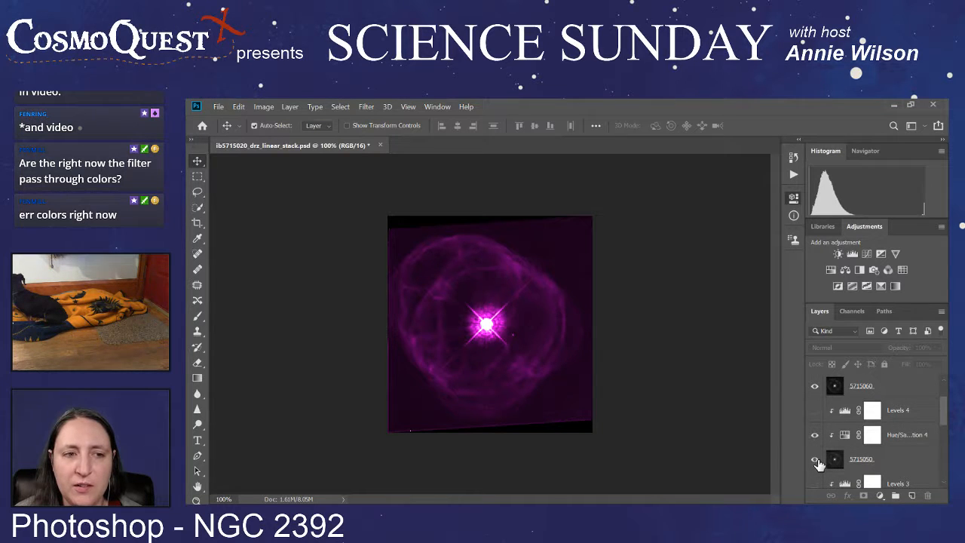
scroll(817, 464, down, 2)
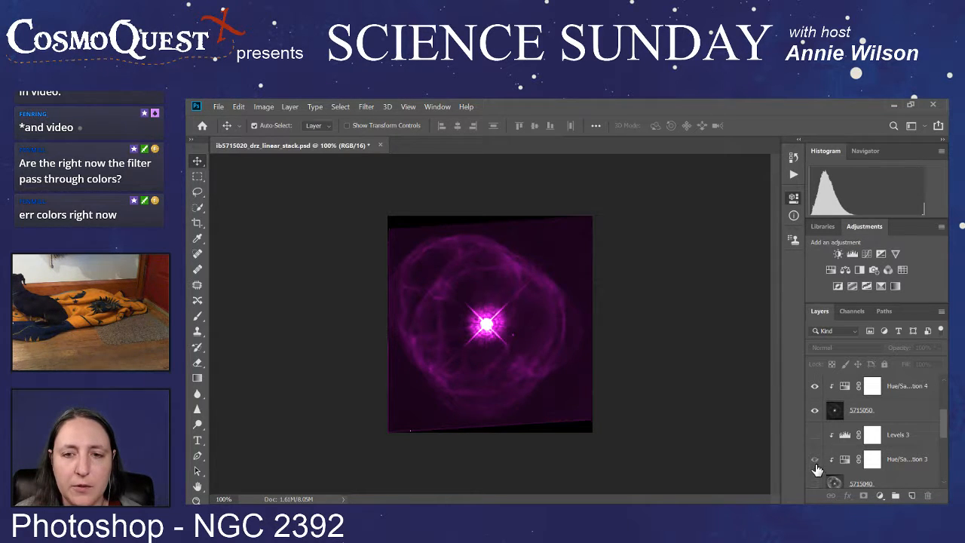
scroll(817, 468, down, 4)
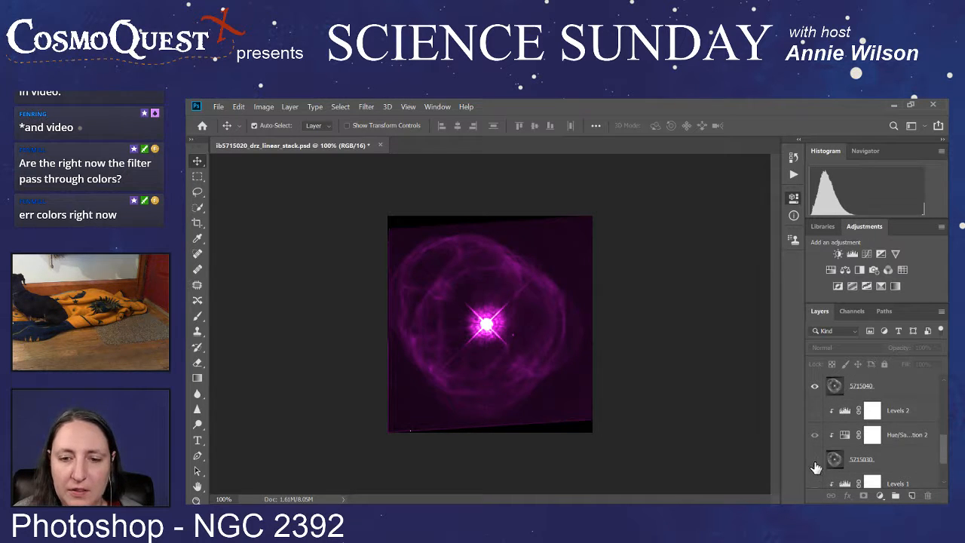
scroll(818, 466, down, 3)
click(815, 475)
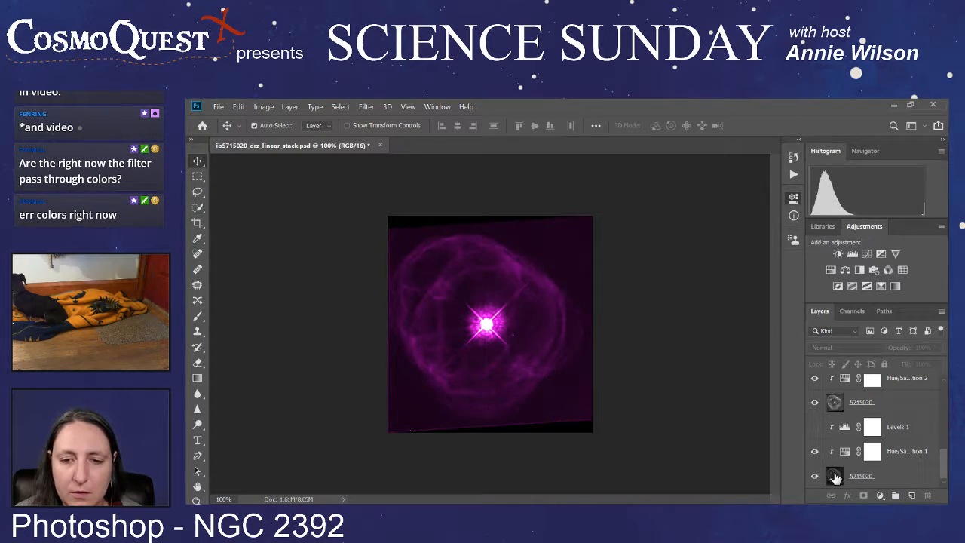
- Set the blend mode of image layers 5715020 and 5715030 to Screen
click(894, 476)
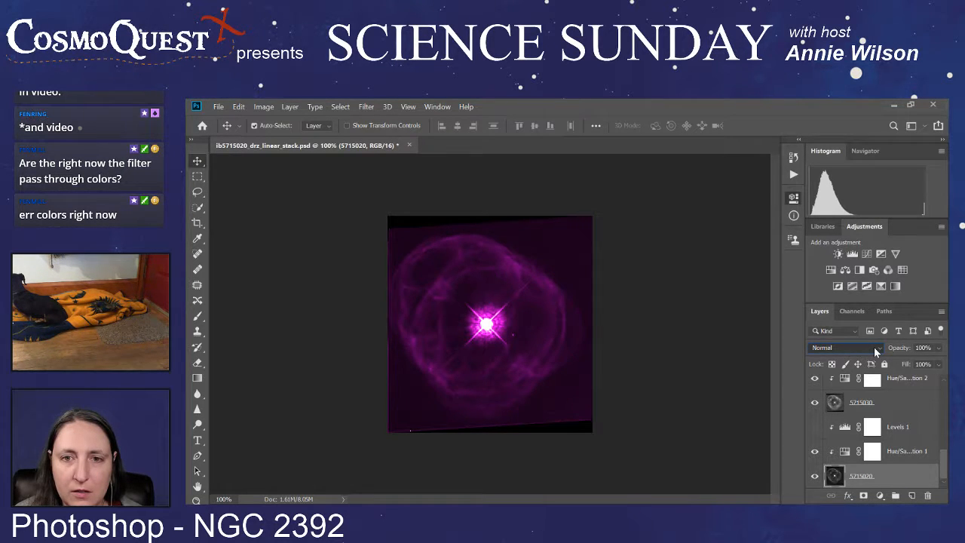
scroll(874, 347, down, 8)
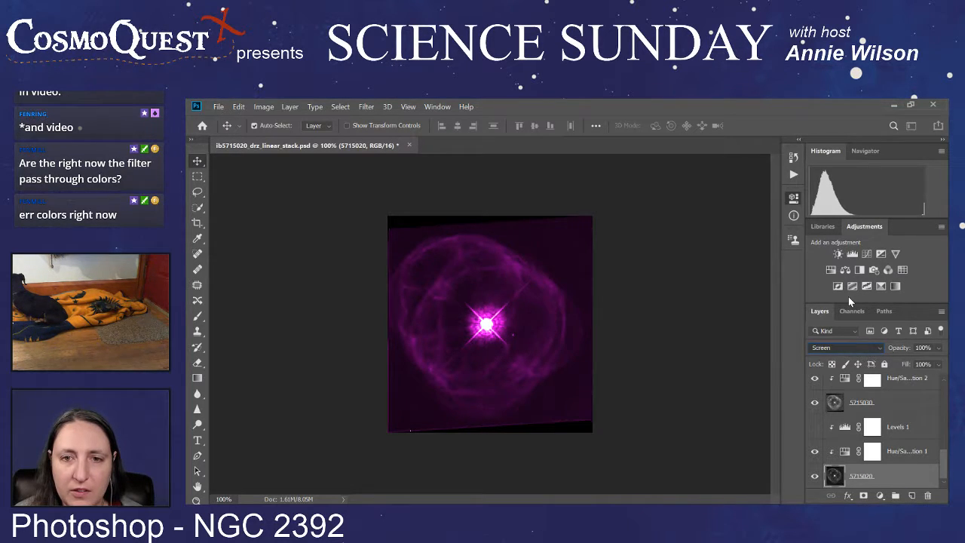
click(880, 408)
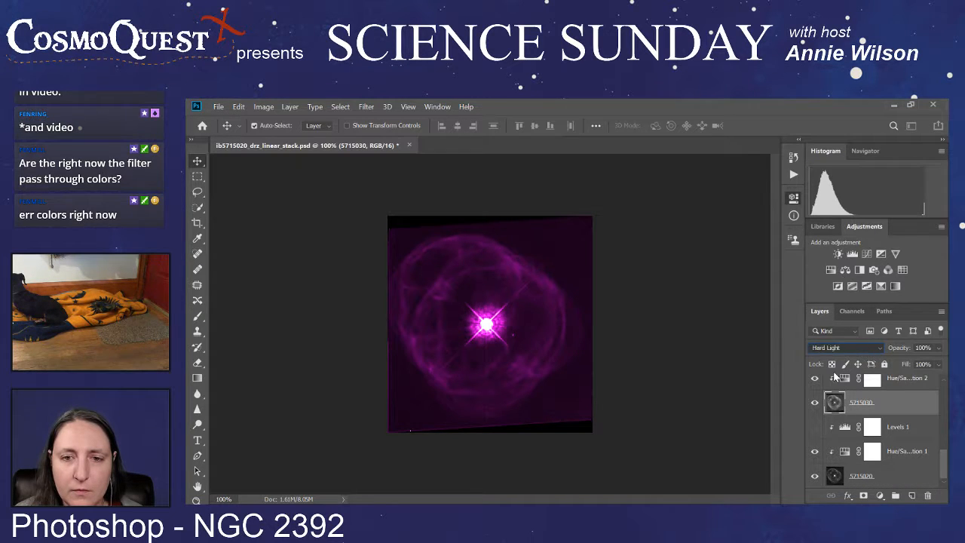
scroll(845, 348, up, 6)
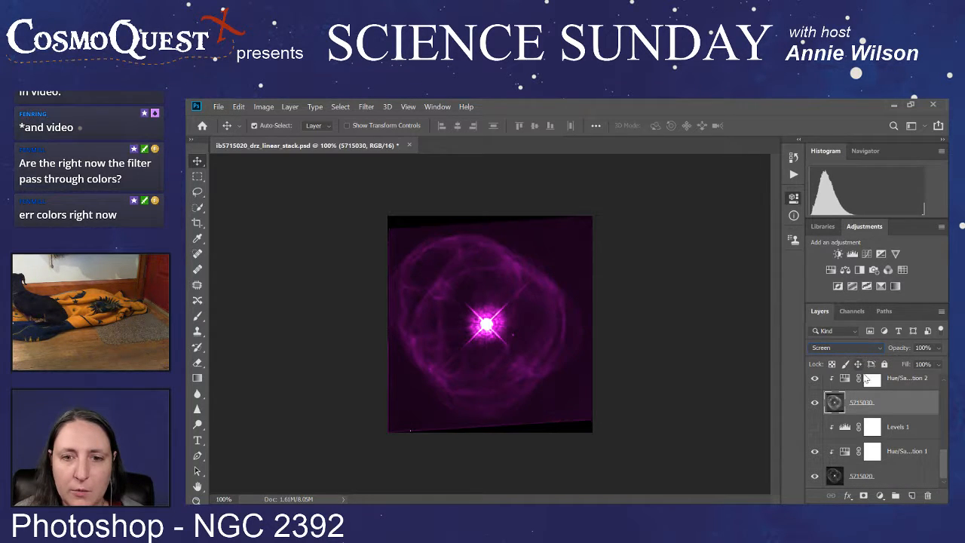
- Set the blend mode of image layers 5715040 and 5715050 to Screen
scroll(889, 426, up, 3)
click(894, 404)
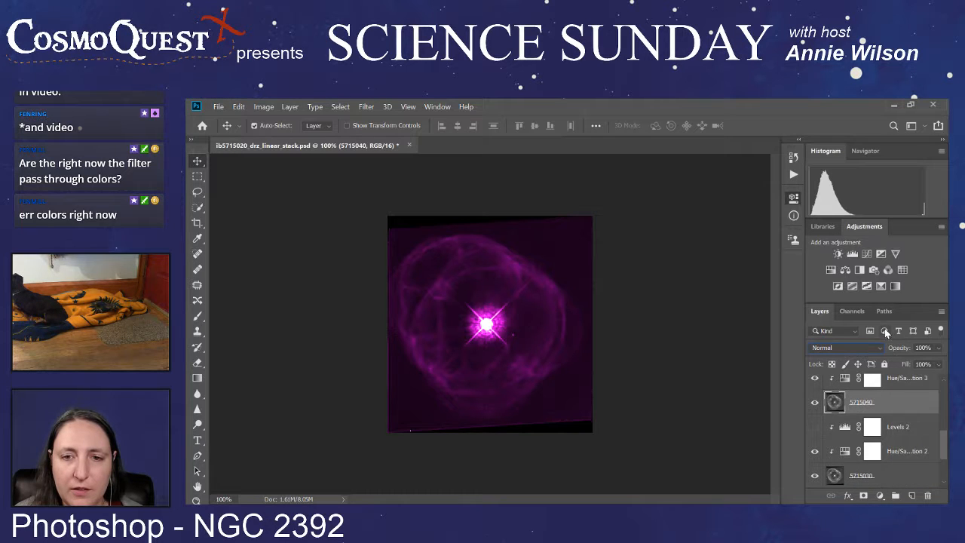
scroll(875, 348, down, 18)
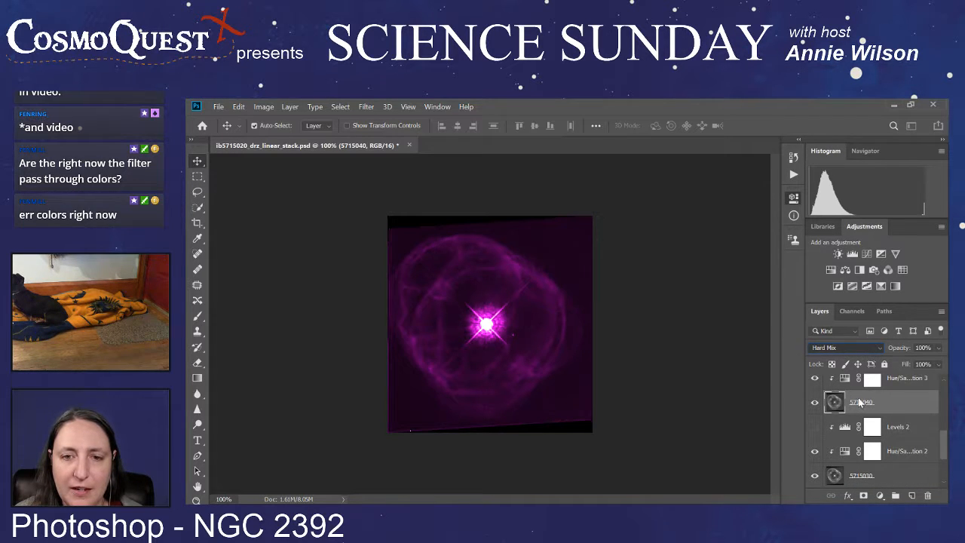
scroll(858, 345, up, 10)
scroll(877, 405, up, 3)
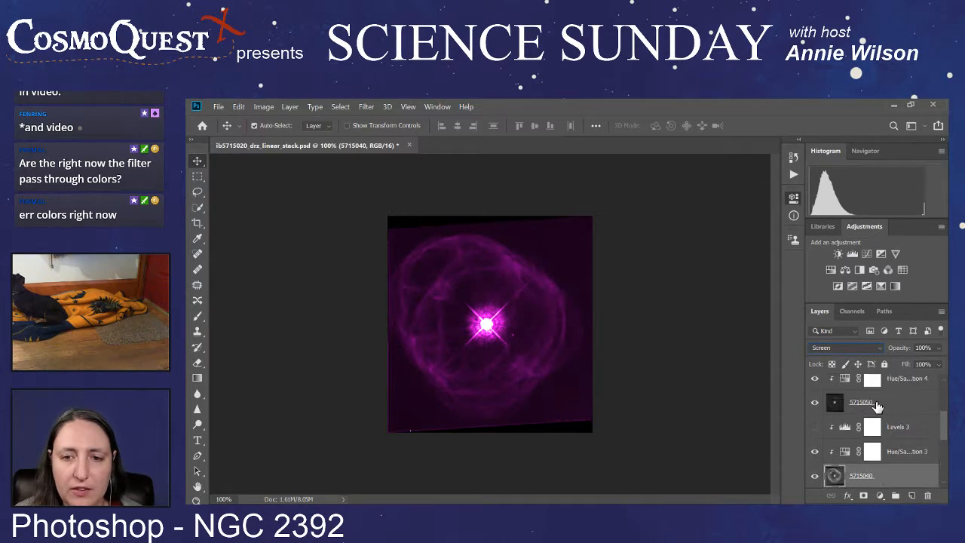
click(877, 405)
scroll(859, 343, down, 4)
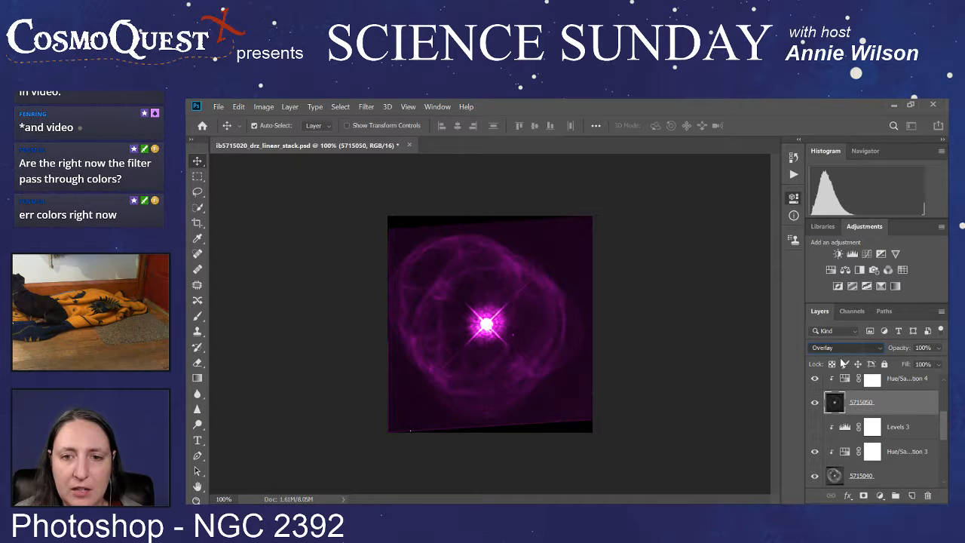
scroll(843, 349, up, 4)
- Set image layer 5715060's blend mode to Screen and save the document as ib5715020_drz_linear_stack_10feb19.psd
scroll(869, 413, up, 2)
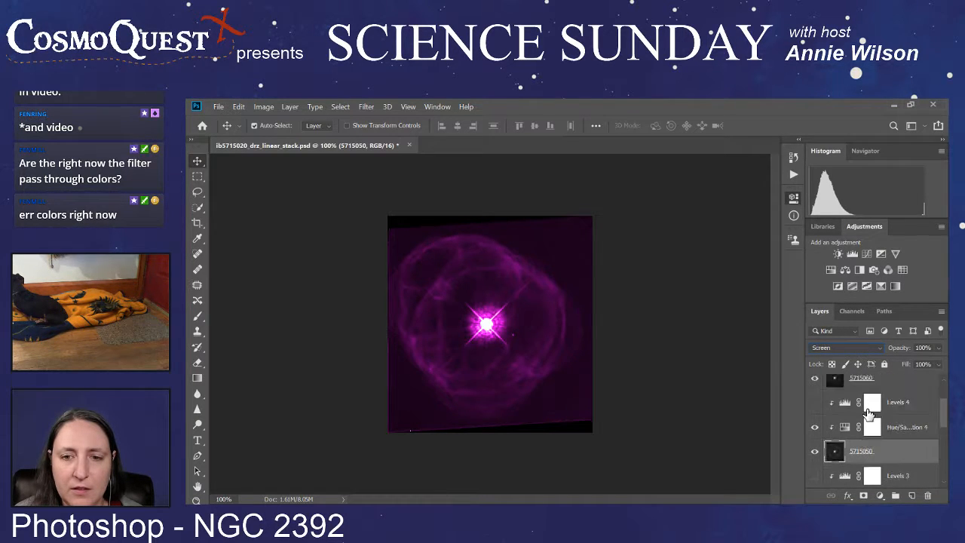
scroll(869, 413, up, 1)
click(883, 404)
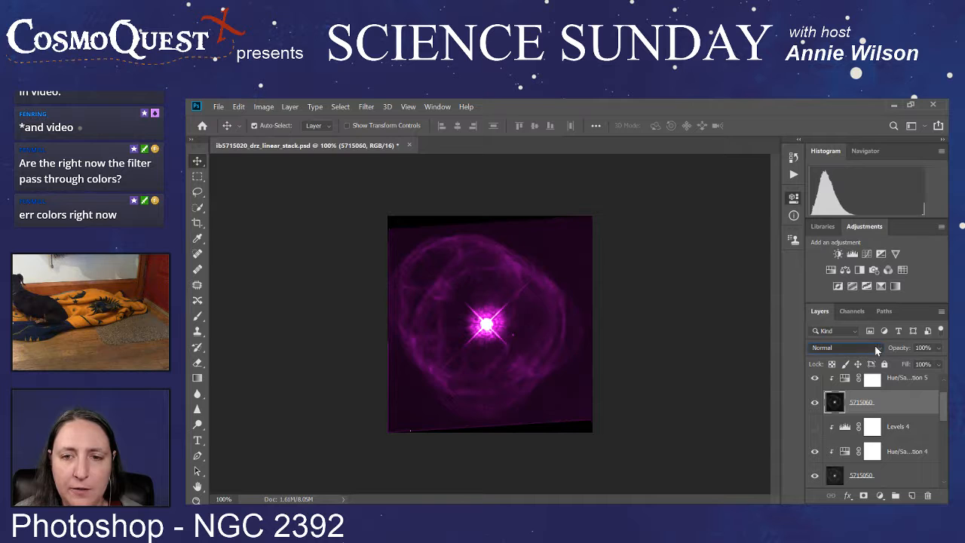
scroll(868, 347, down, 20)
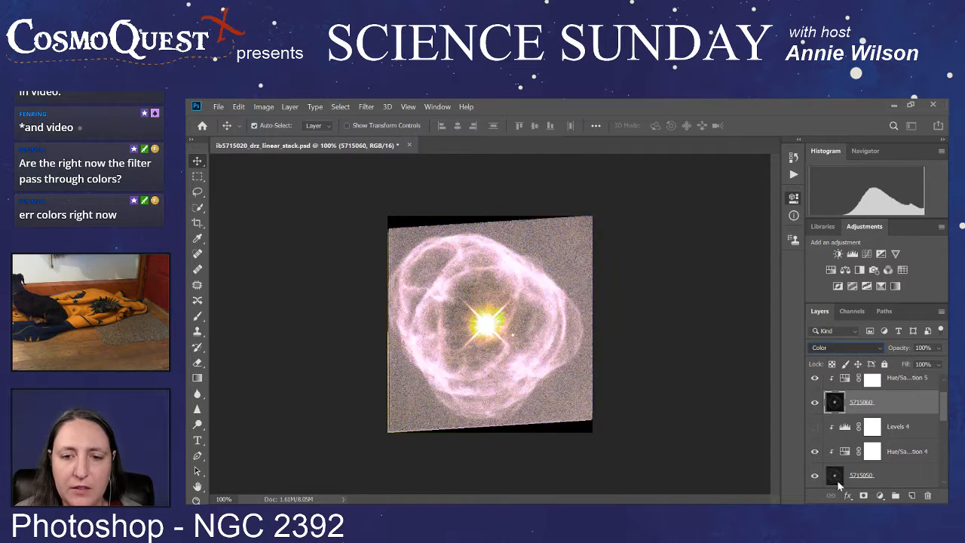
scroll(843, 348, up, 17)
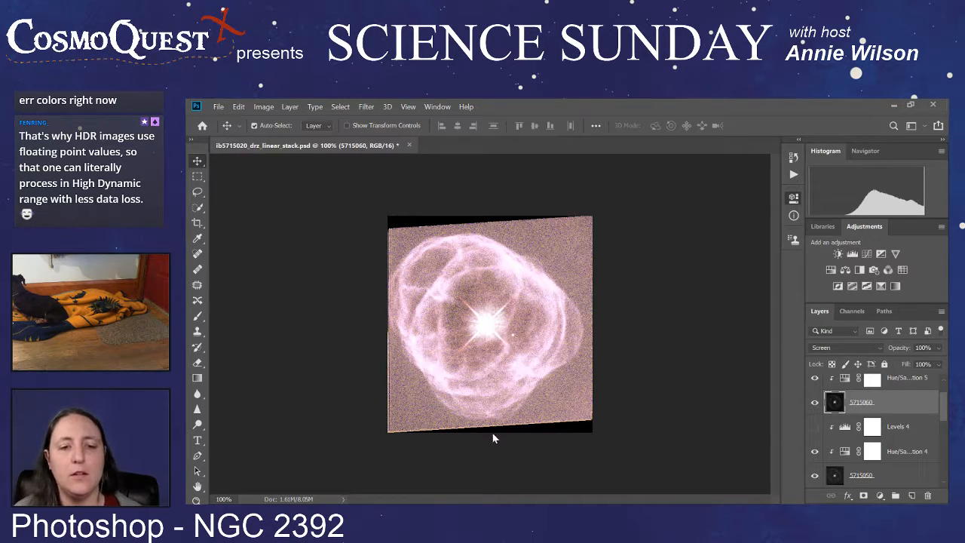
click(654, 477)
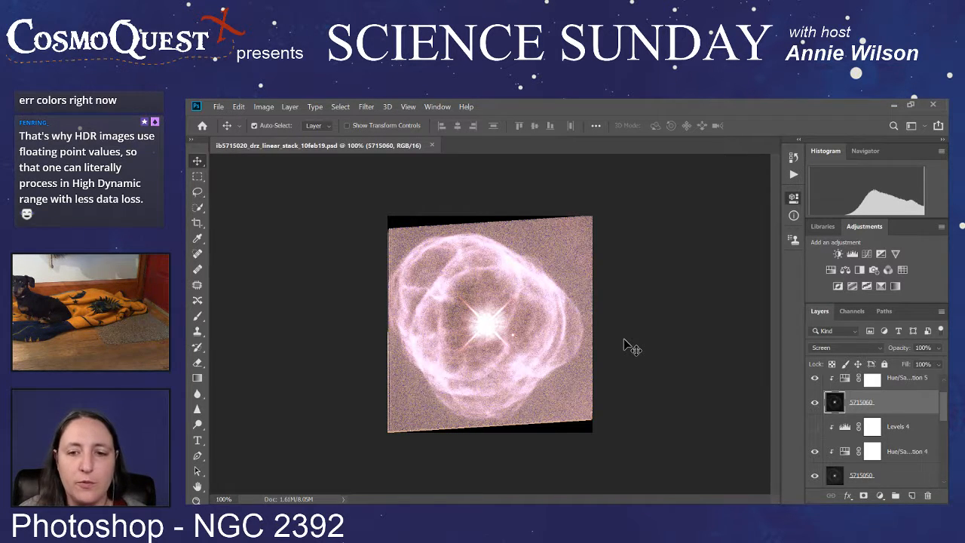
- Switch to FITS Liberator and examine the exposure's metadata for observation details such as instrument, spectral band and central wavelength
scroll(854, 427, down, 5)
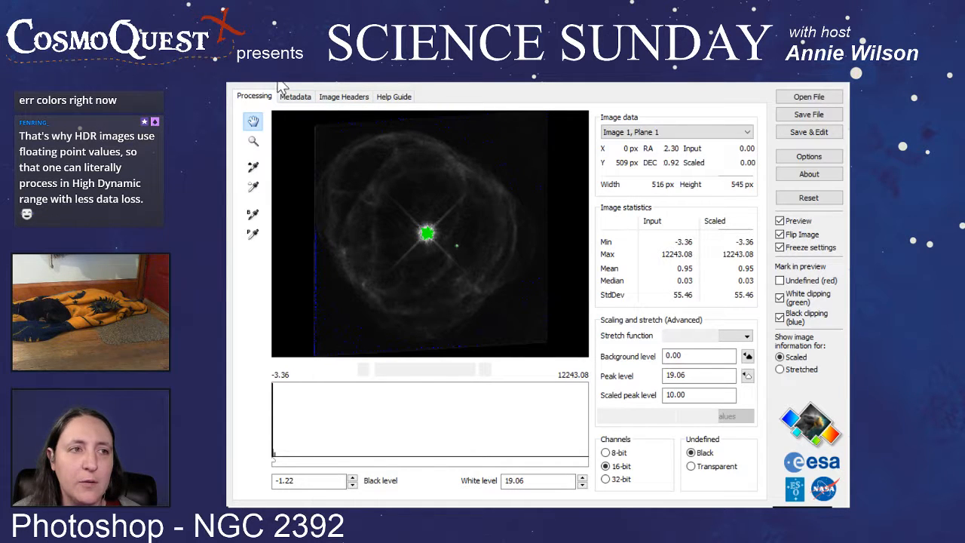
click(316, 99)
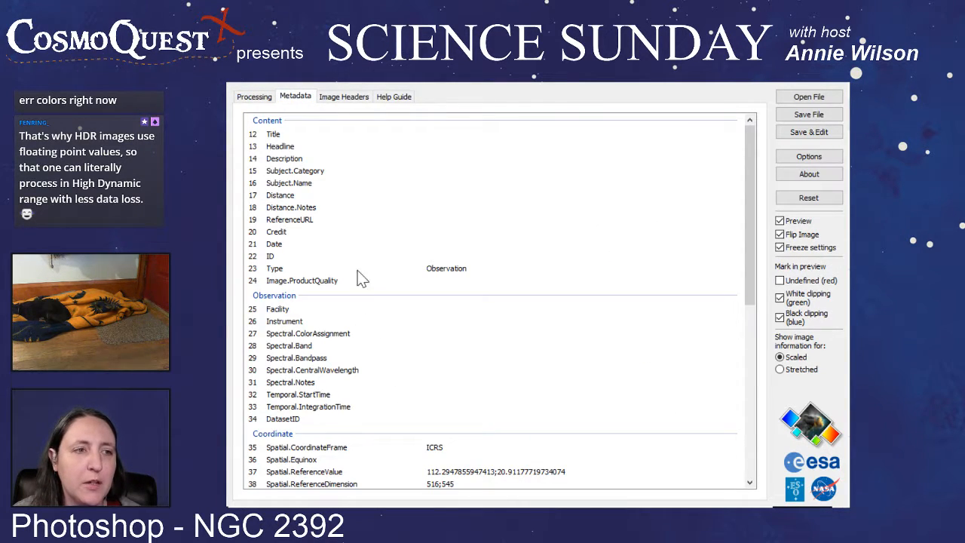
scroll(363, 220, down, 3)
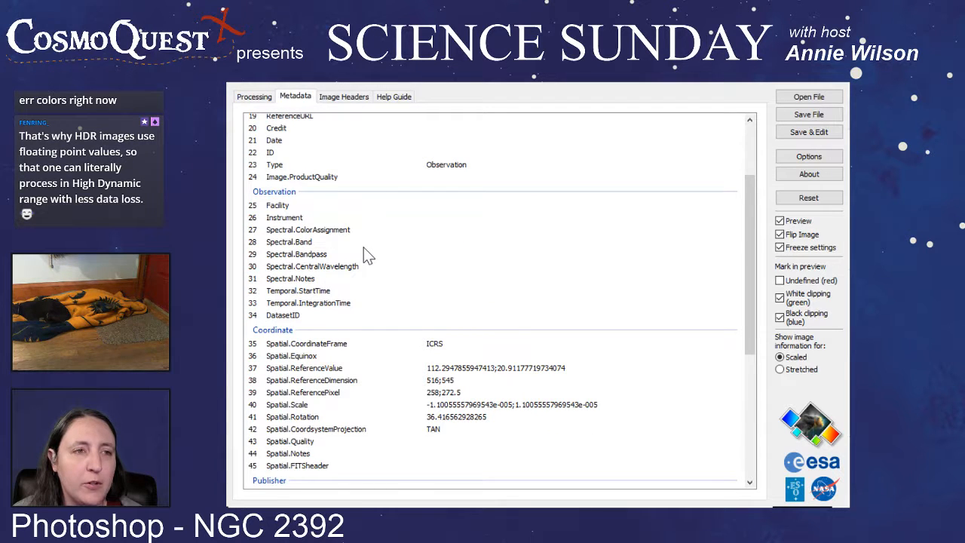
scroll(416, 281, down, 1)
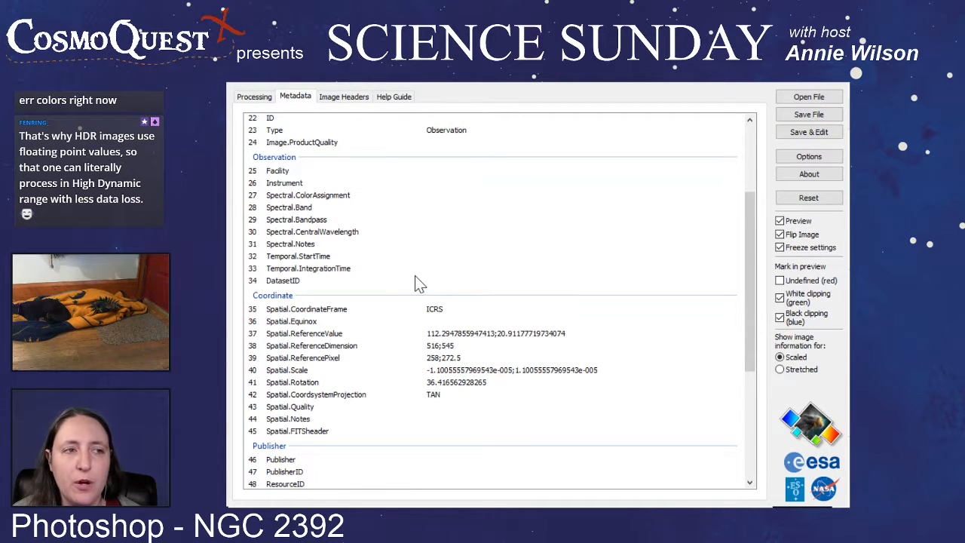
scroll(419, 284, down, 3)
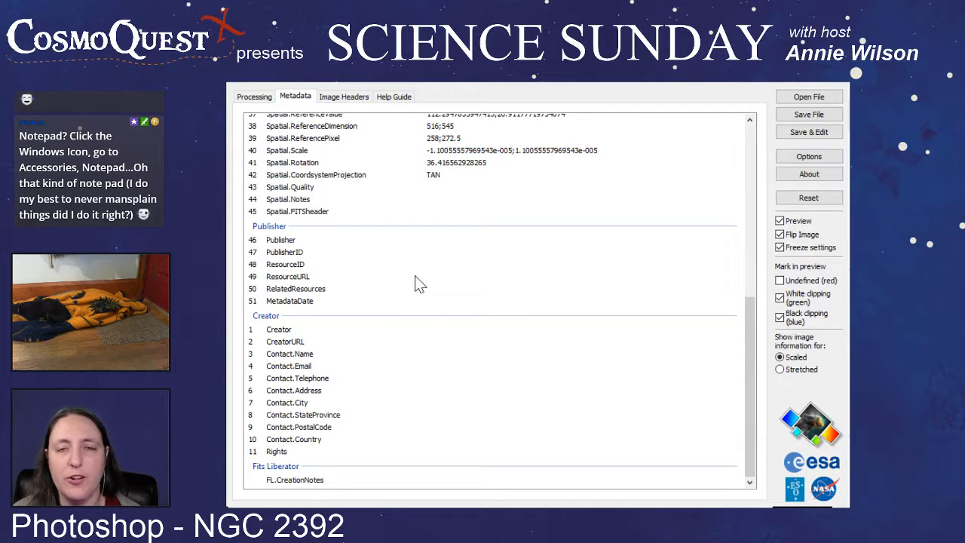
scroll(419, 284, up, 9)
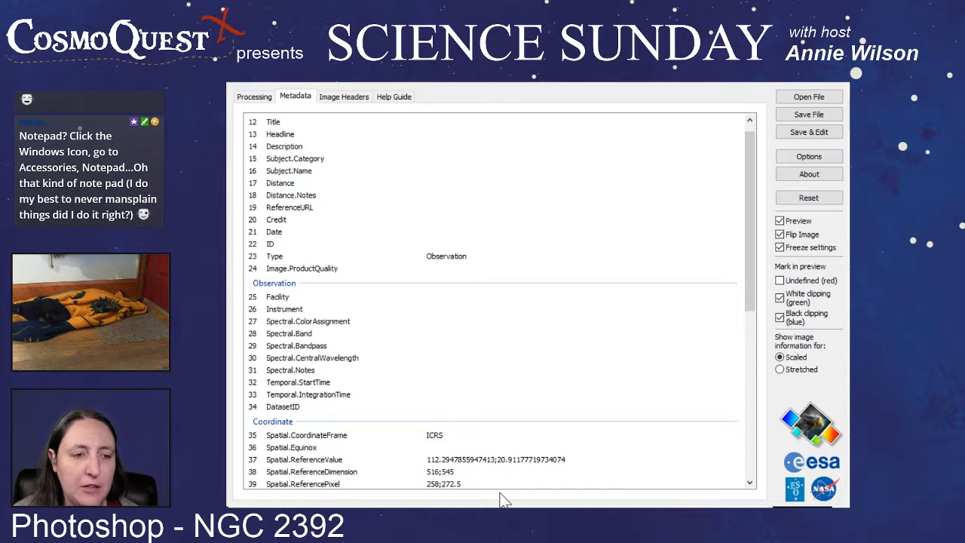
scroll(504, 500, down, 3)
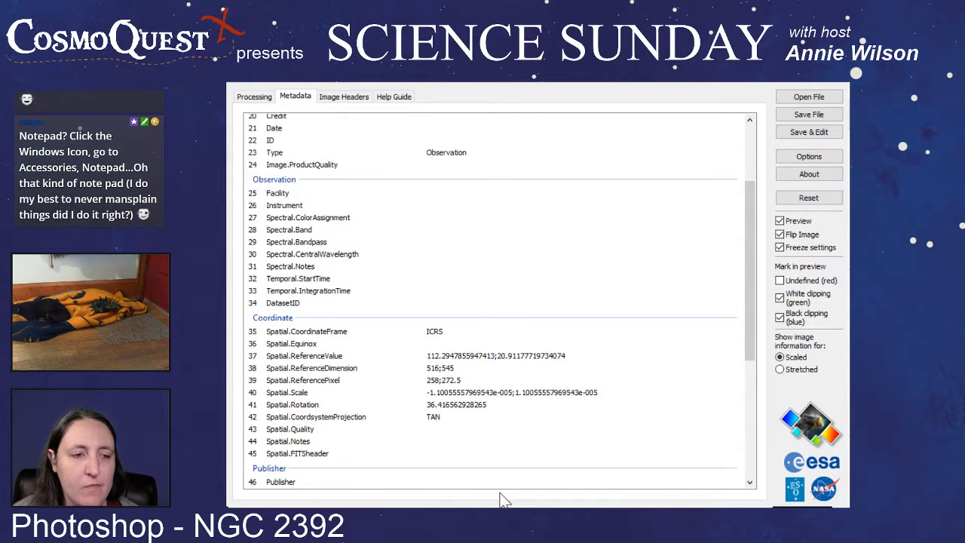
- Check the remaining metadata fields, and look through the exposure's image headers for the filter in the photometry keywords
scroll(504, 500, down, 6)
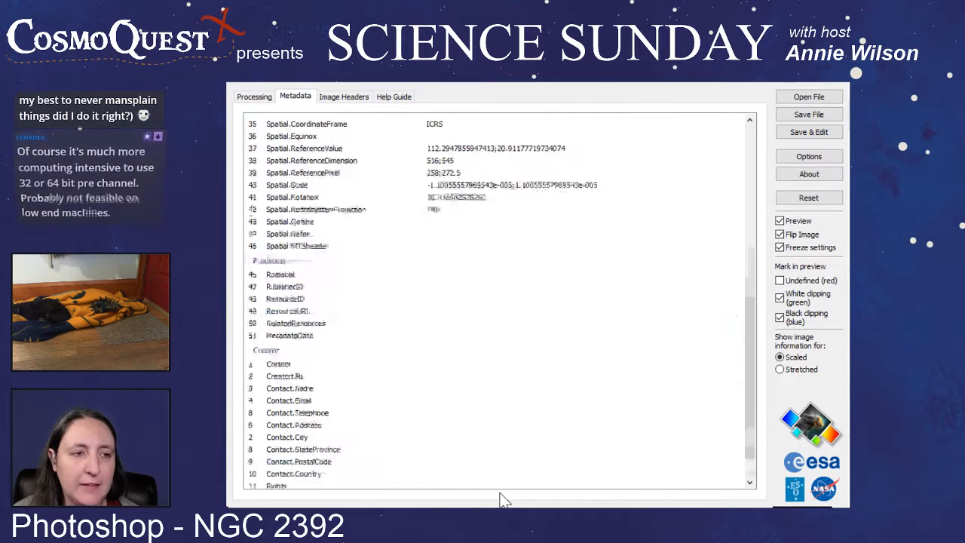
scroll(504, 500, up, 9)
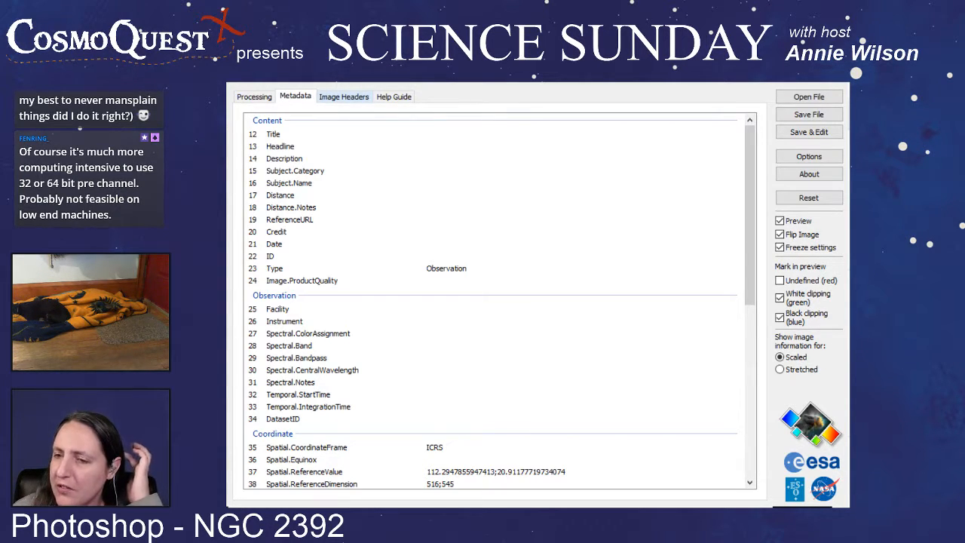
click(343, 96)
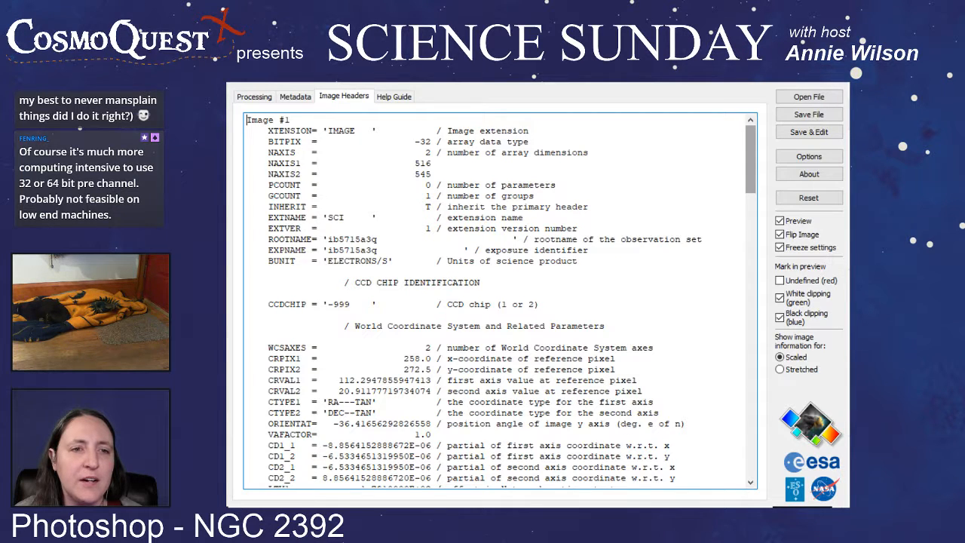
scroll(501, 302, down, 1)
scroll(501, 302, up, 1)
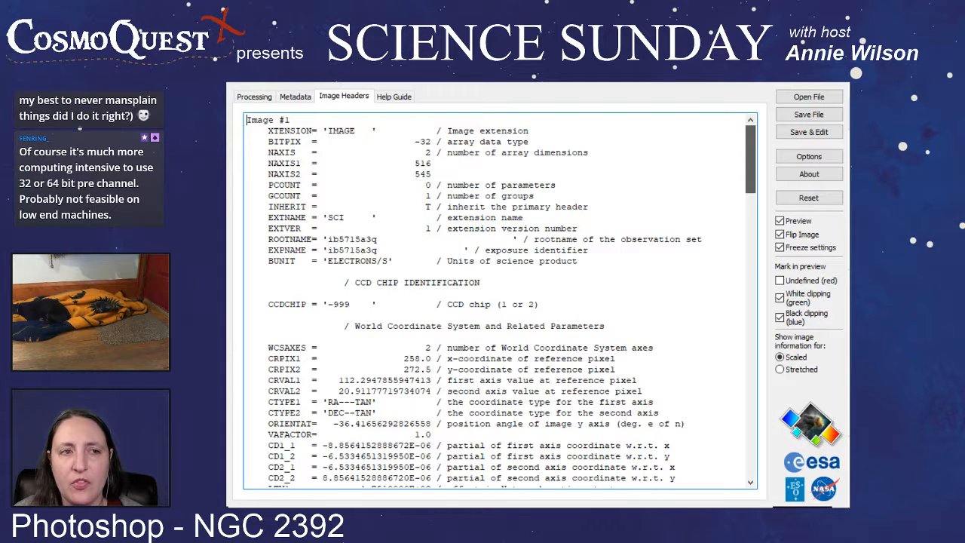
scroll(501, 301, down, 1)
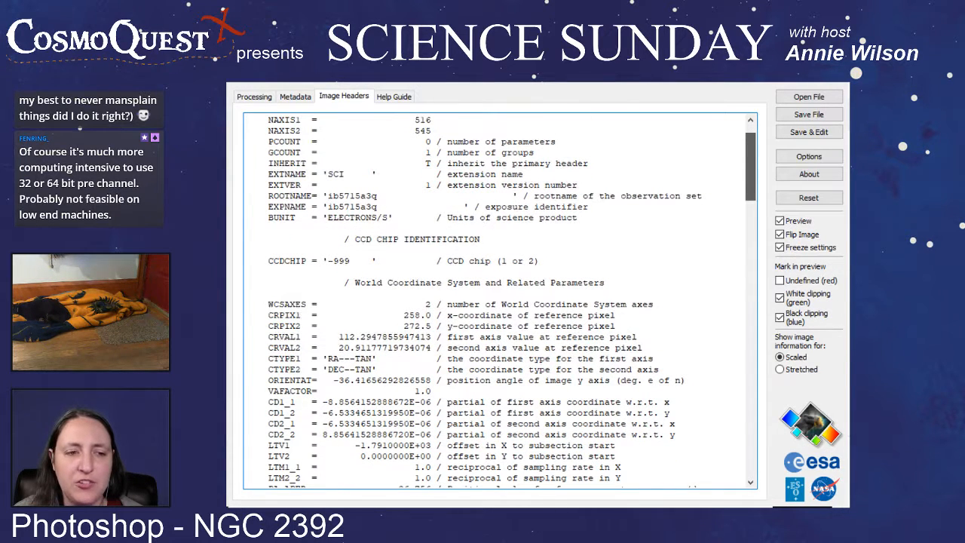
scroll(501, 302, down, 4)
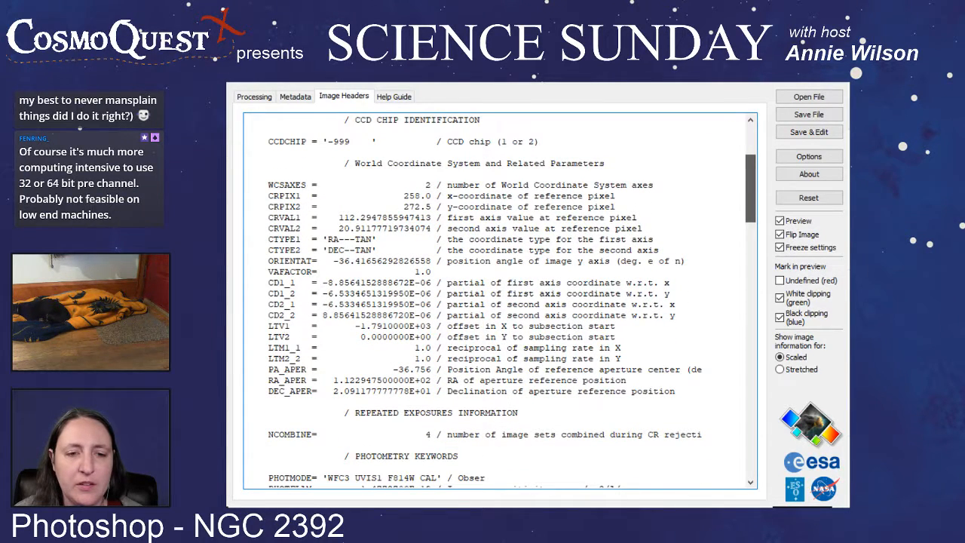
scroll(501, 302, down, 5)
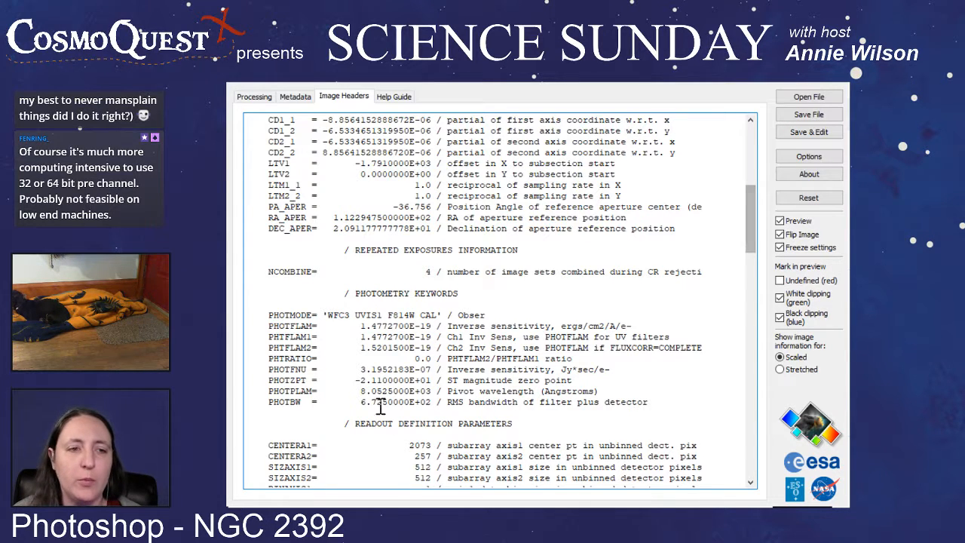
- Highlight the PHOTMODE entry in the exposure's image headers to point out the instrument and filter
key(shift+Left)
key(shift+Left)
key(shift+Left)
key(shift+Left)
key(shift+Left)
key(shift+Left)
key(shift+Left)
key(shift+Left)
key(shift+Left)
key(shift+Left)
key(shift+Left)
key(shift+Left)
key(shift+Left)
key(shift+Left)
key(shift+Left)
key(shift+Left)
key(shift+Left)
key(shift+Left)
key(shift+Left)
key(shift+Left)
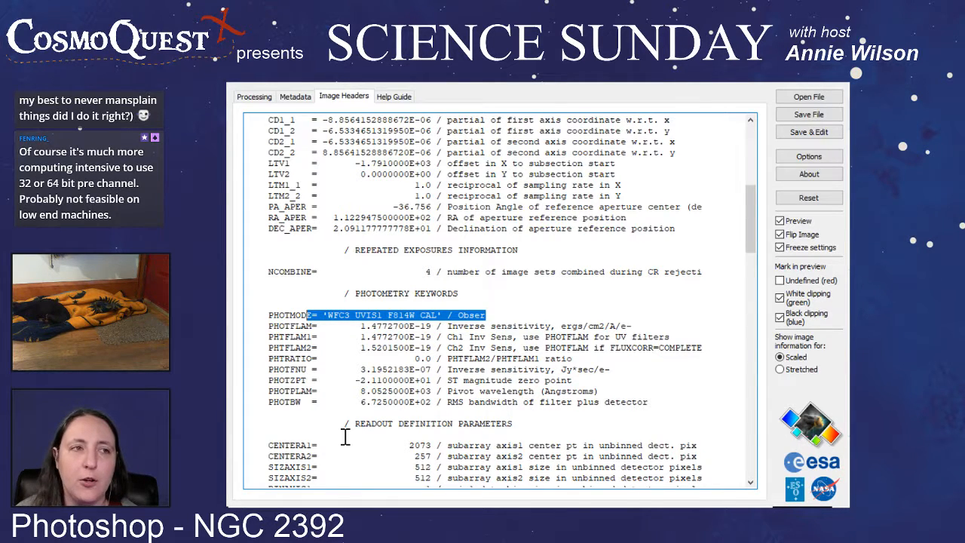
- Open another exposure and look up its PHOTMODE filter entry in the image headers
click(809, 97)
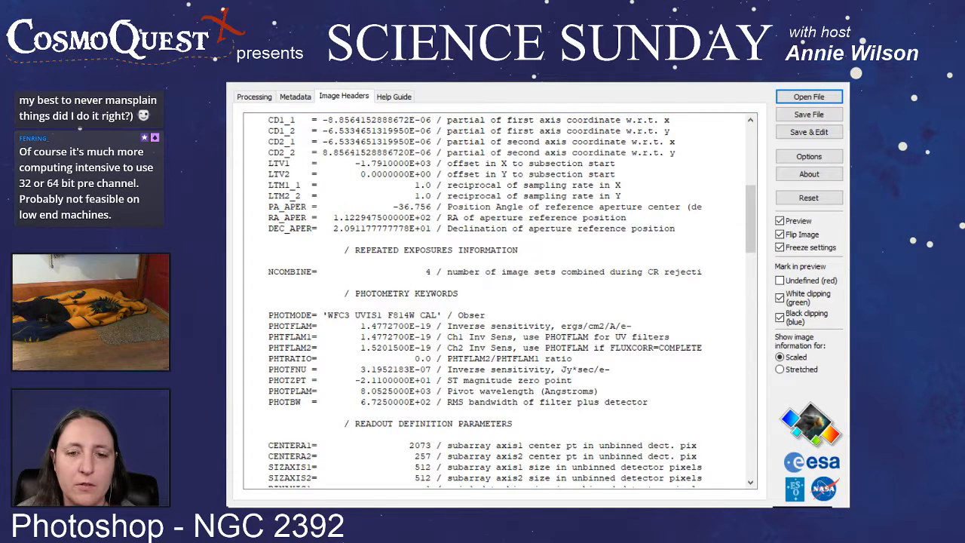
click(356, 98)
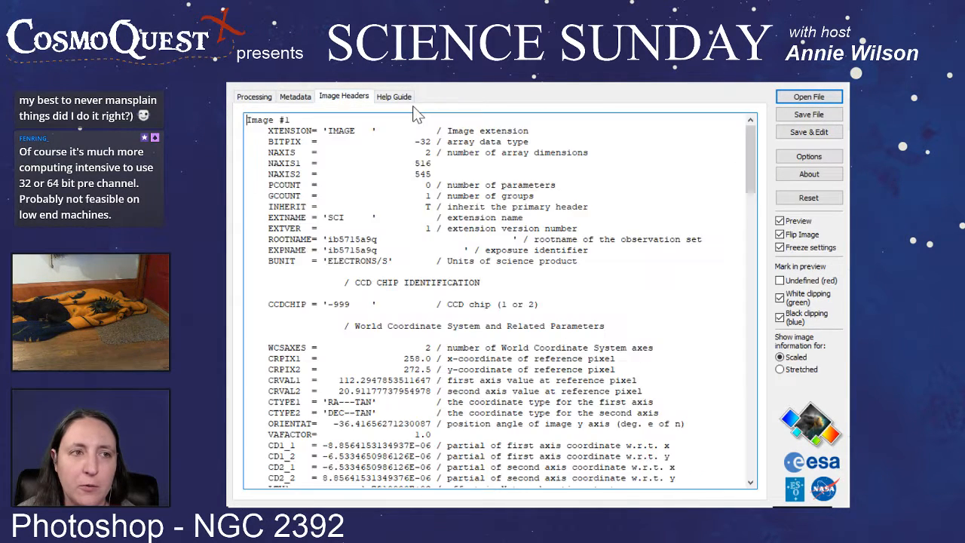
scroll(506, 469, down, 11)
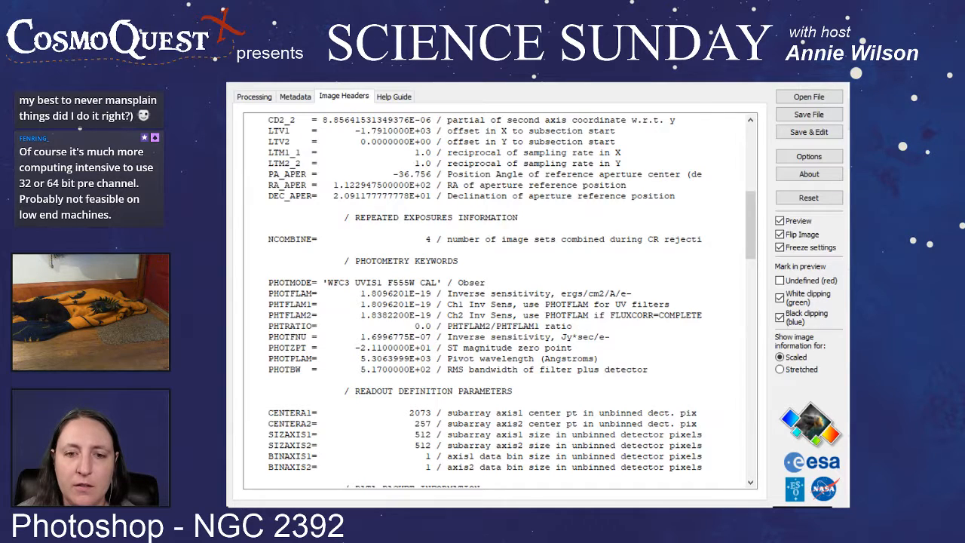
click(254, 96)
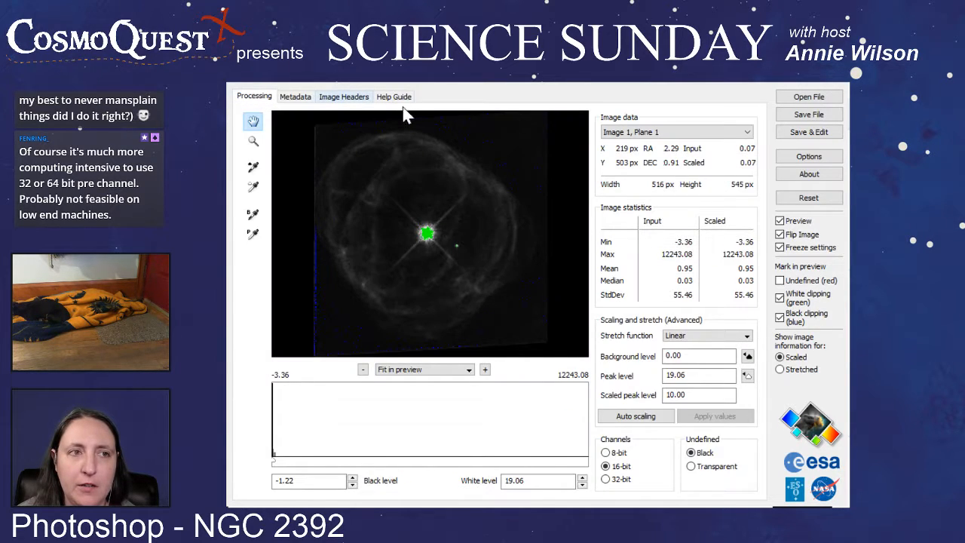
click(343, 96)
scroll(562, 422, down, 10)
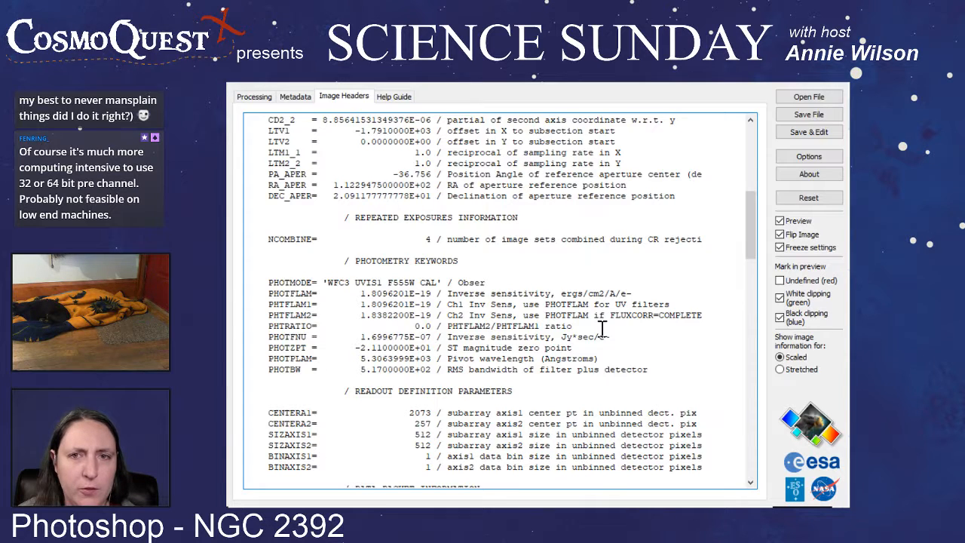
- Examine the full image headers of exposure ib5715a9q, from Image #1 through the Image #3 extension
click(809, 97)
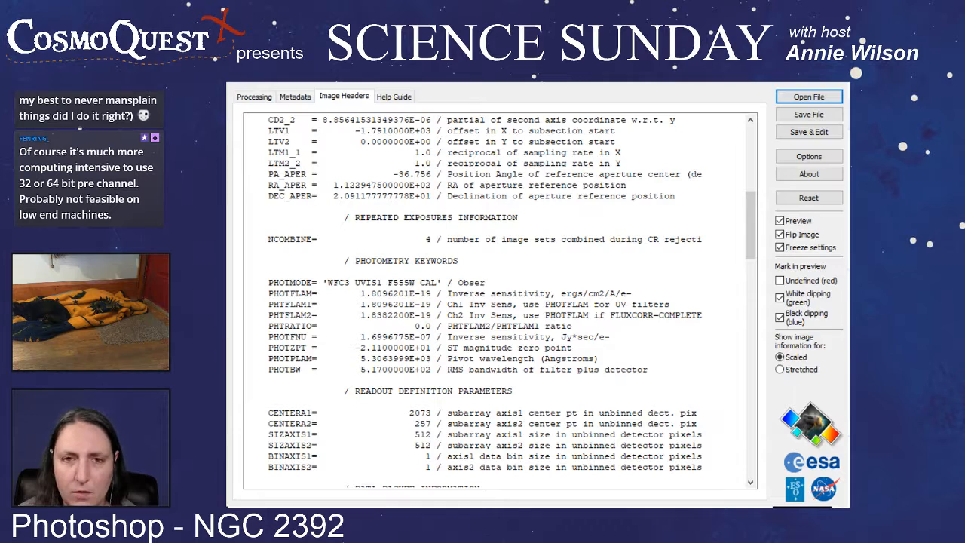
click(254, 96)
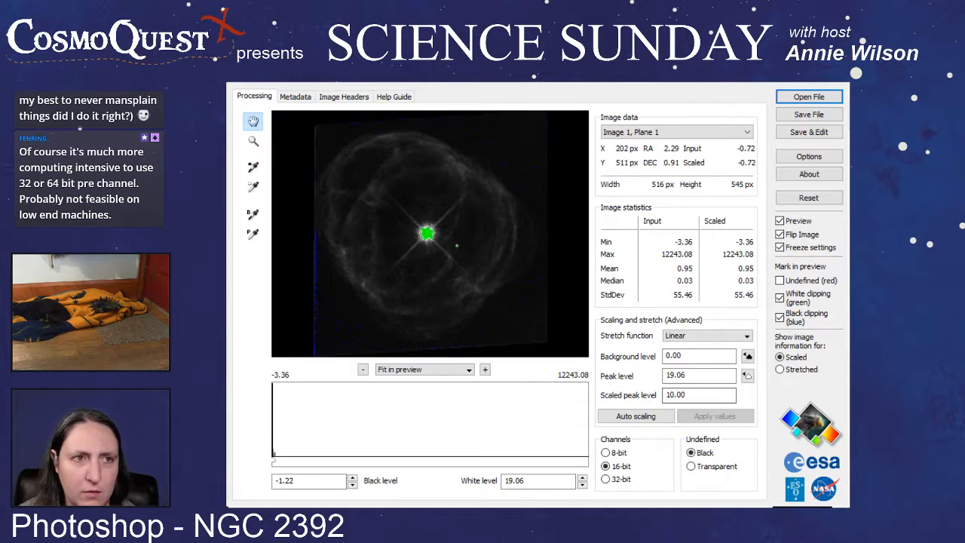
click(344, 97)
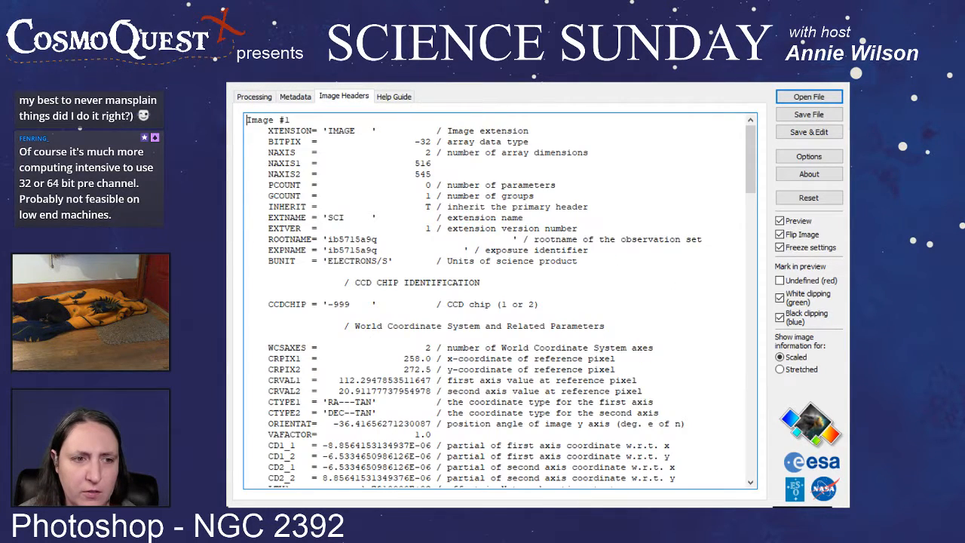
scroll(501, 301, down, 6)
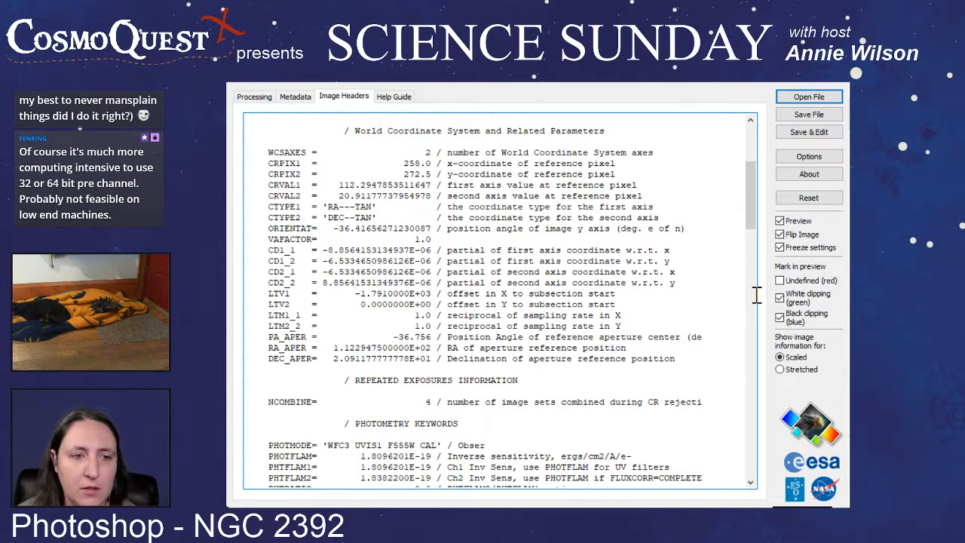
scroll(756, 294, down, 3)
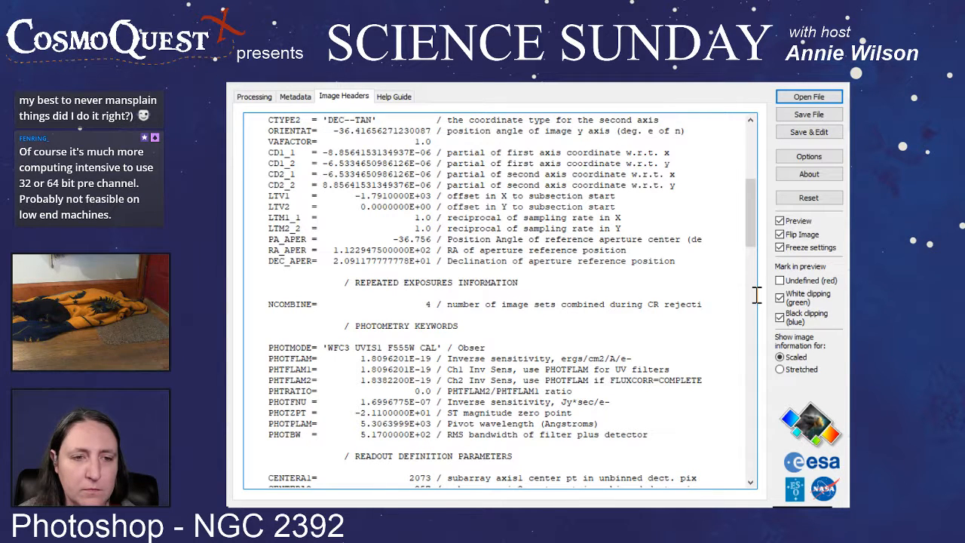
scroll(756, 294, down, 2)
scroll(757, 294, down, 3)
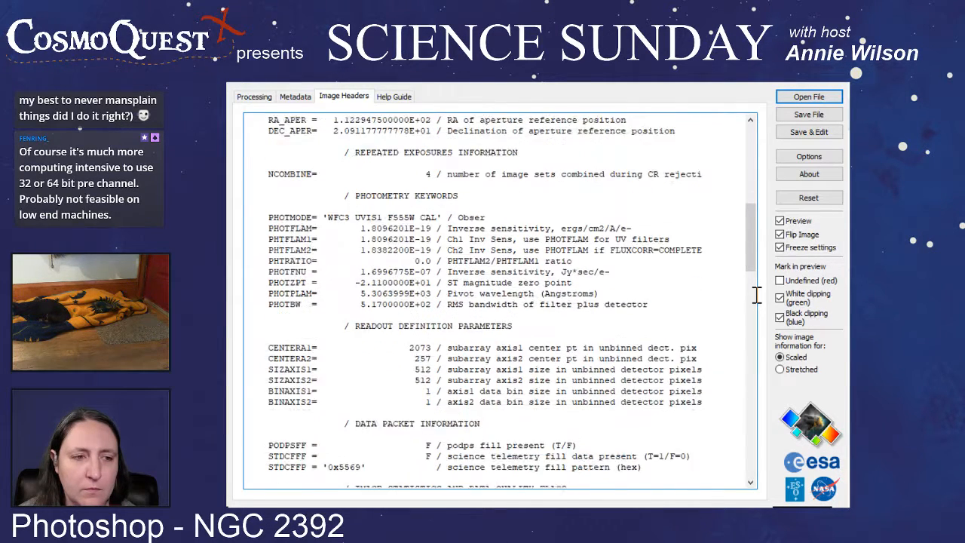
scroll(756, 294, down, 5)
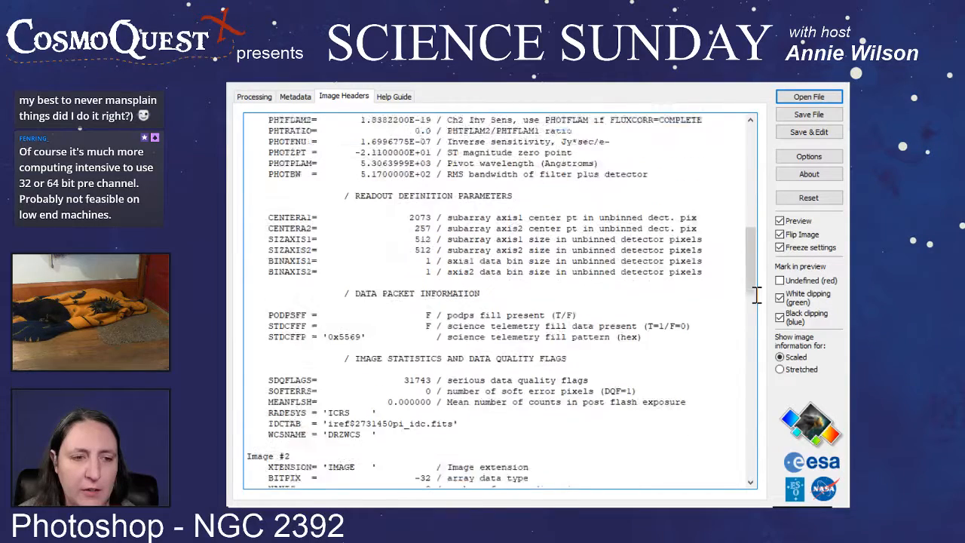
scroll(756, 294, down, 3)
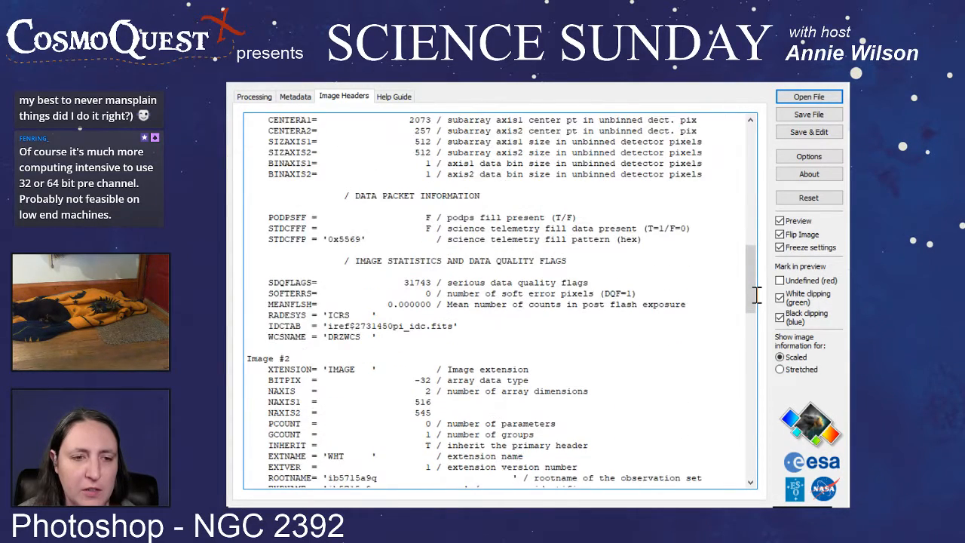
scroll(757, 294, down, 9)
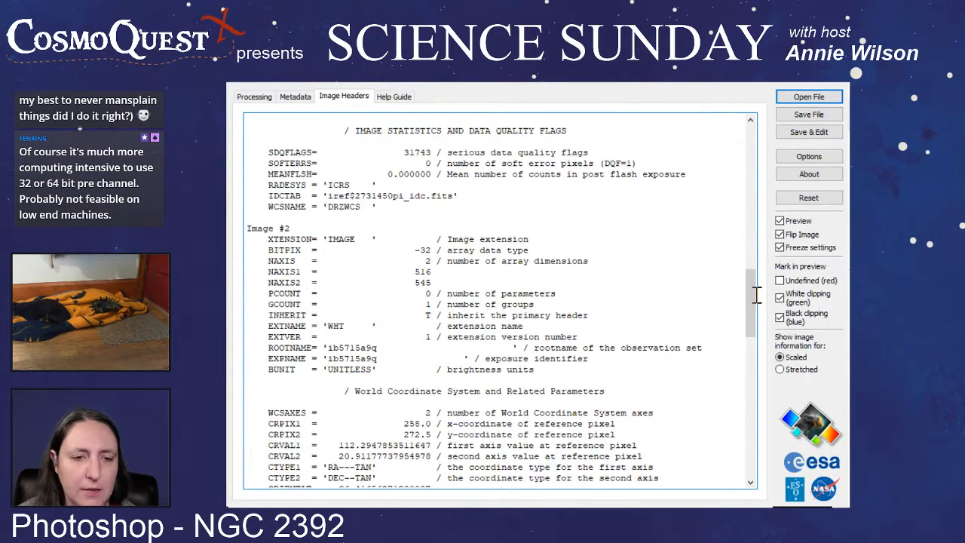
scroll(756, 294, down, 7)
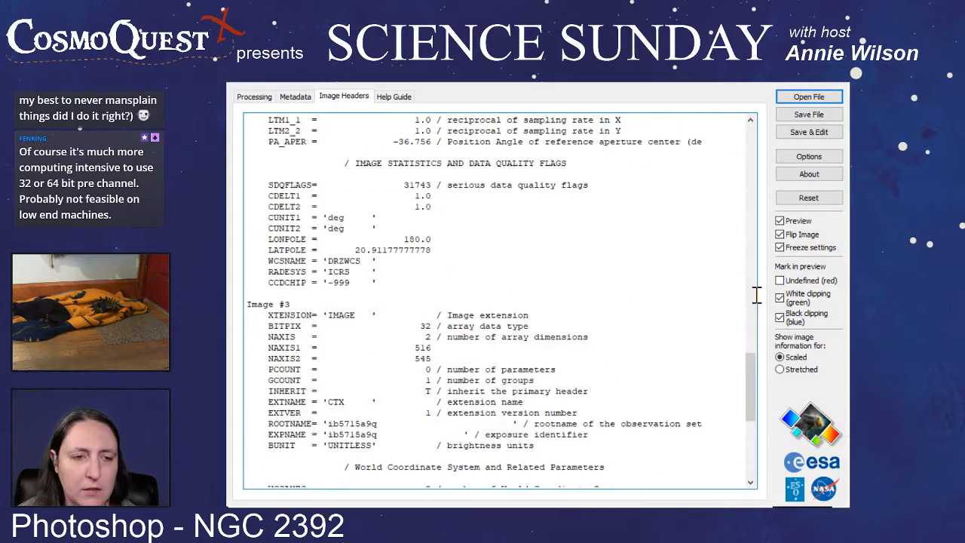
scroll(757, 294, down, 9)
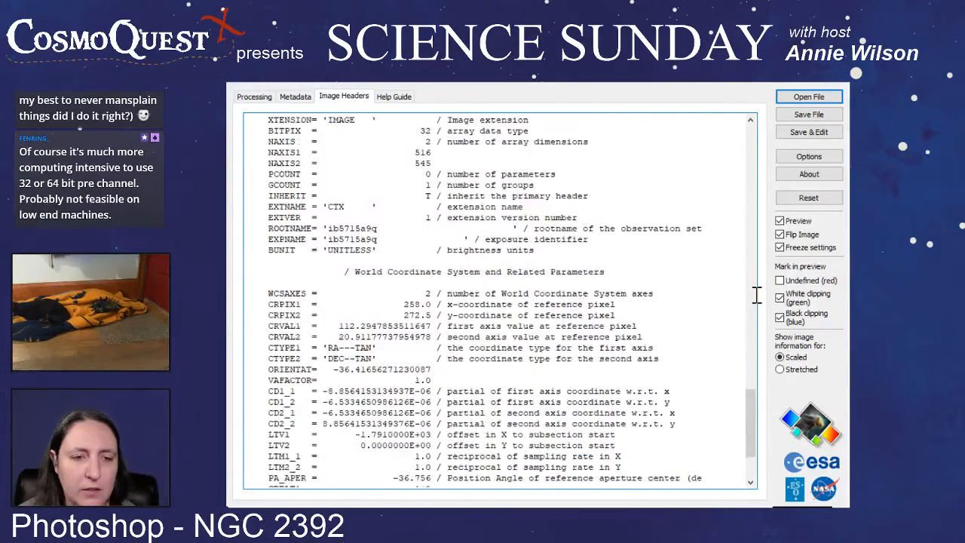
- Recheck the photometry keywords from the start of the headers, and look up the filter in another exposure's image headers
key(ctrl+Home)
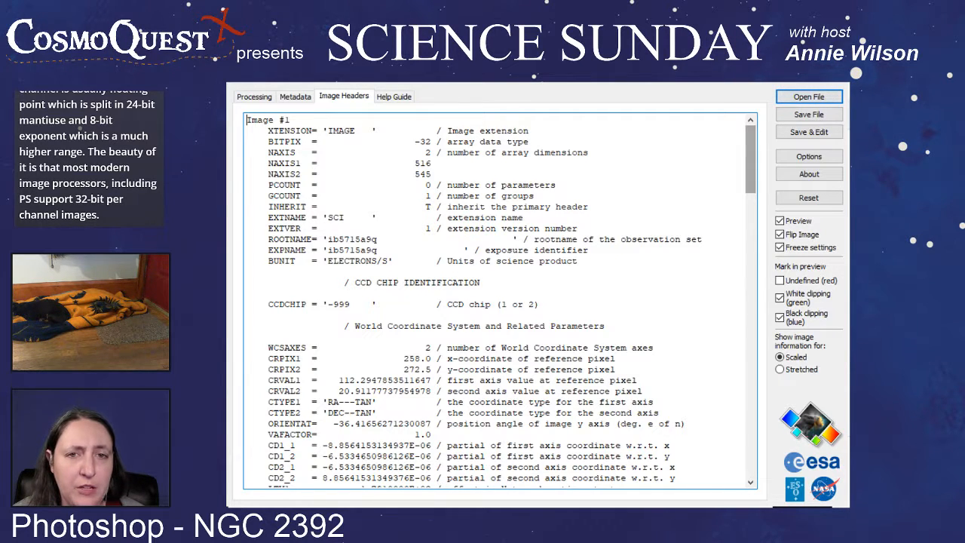
scroll(500, 300, down, 5)
scroll(500, 300, down, 8)
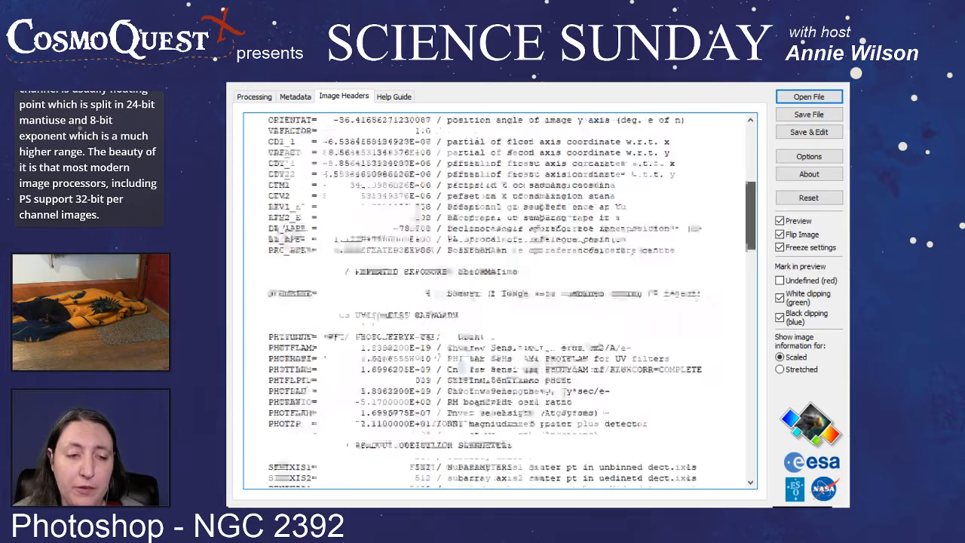
key(ctrl+Home)
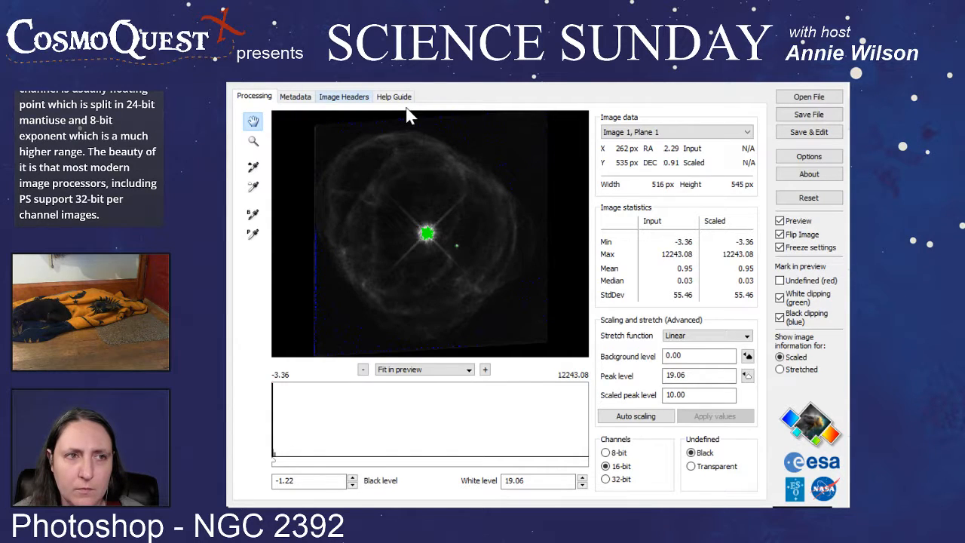
scroll(498, 302, down, 6)
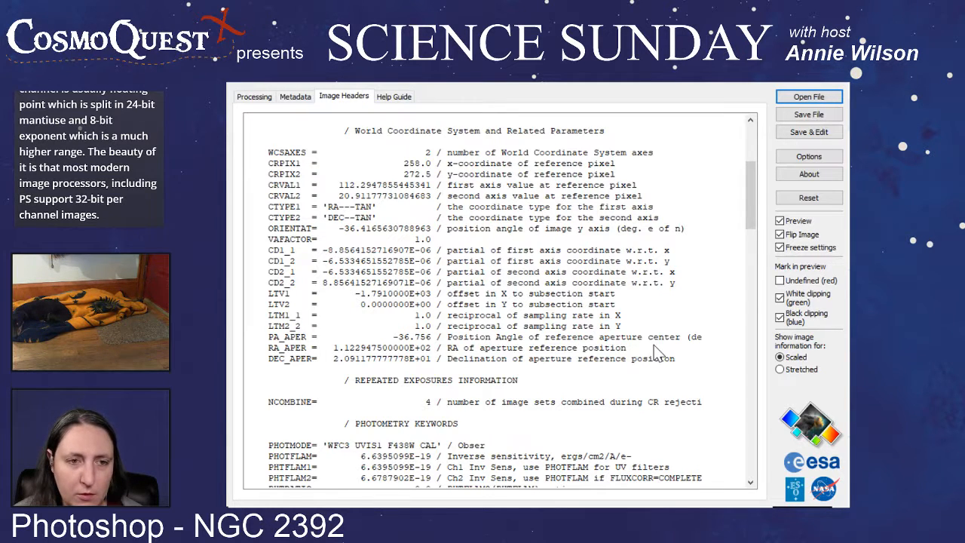
- Bring up the image headers of exposure ib5715ajq and examine its repeated exposures, photometry and filter bandwidth entries
key(alt+Tab)
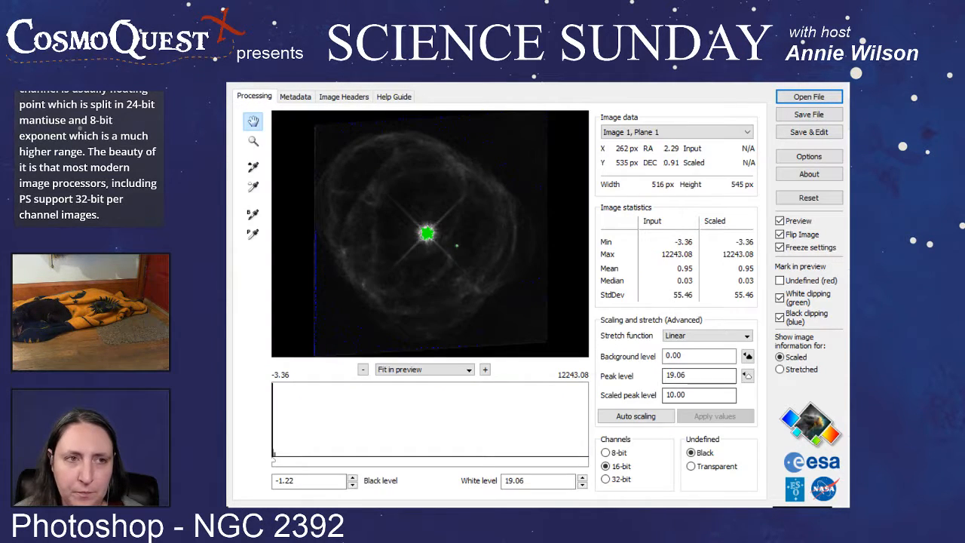
click(357, 97)
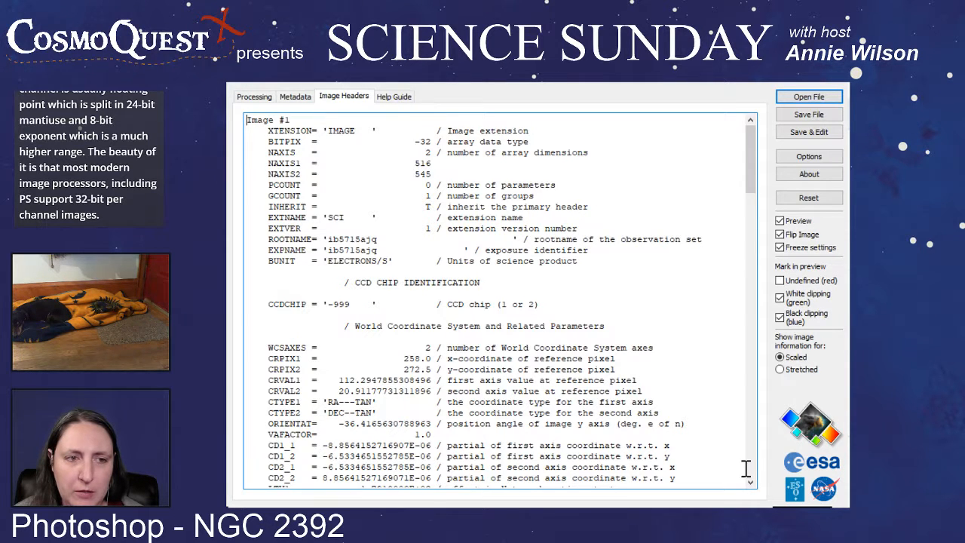
scroll(745, 468, down, 6)
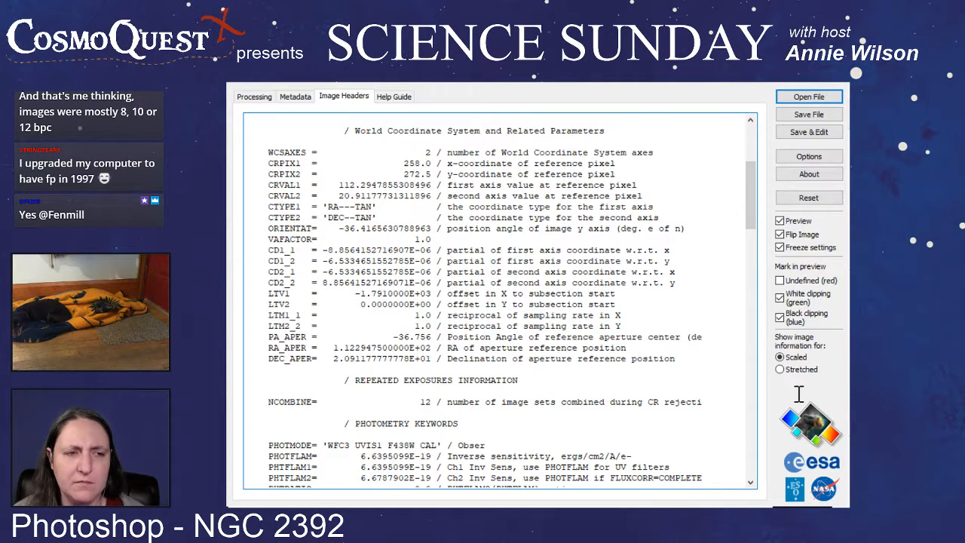
scroll(798, 394, down, 10)
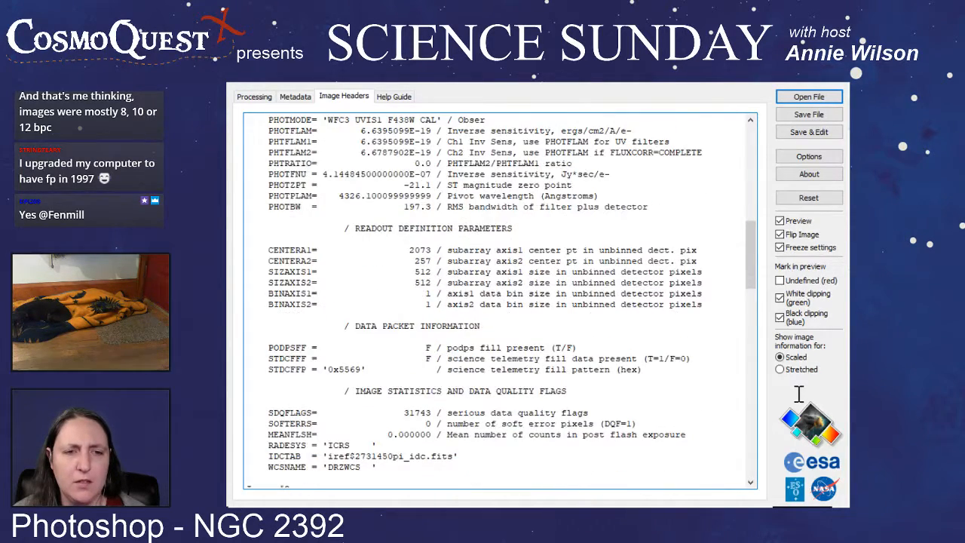
scroll(798, 394, down, 4)
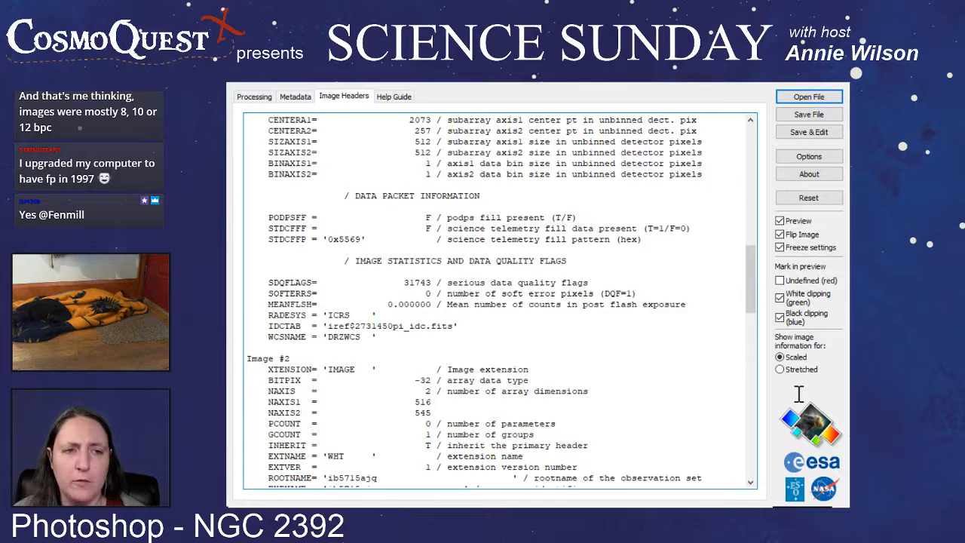
scroll(799, 394, down, 1)
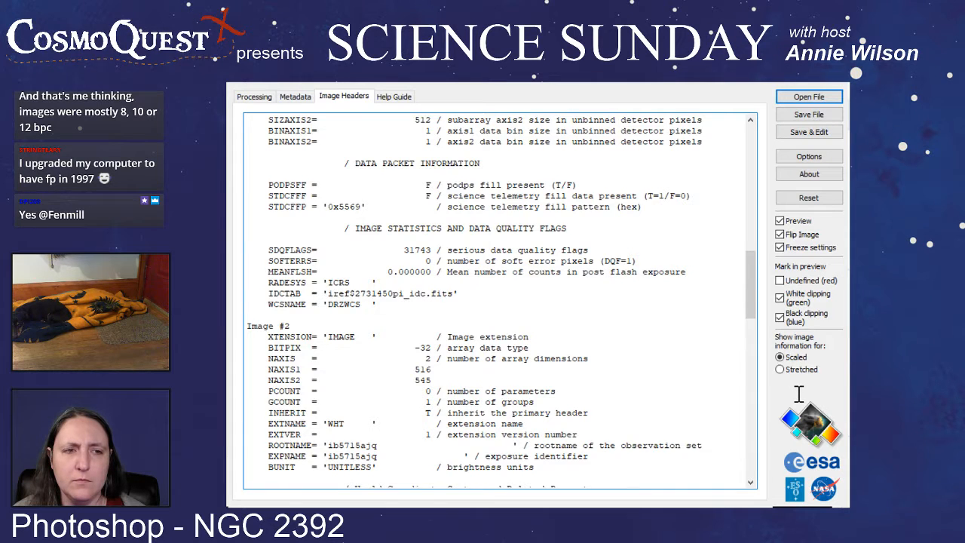
scroll(799, 394, up, 7)
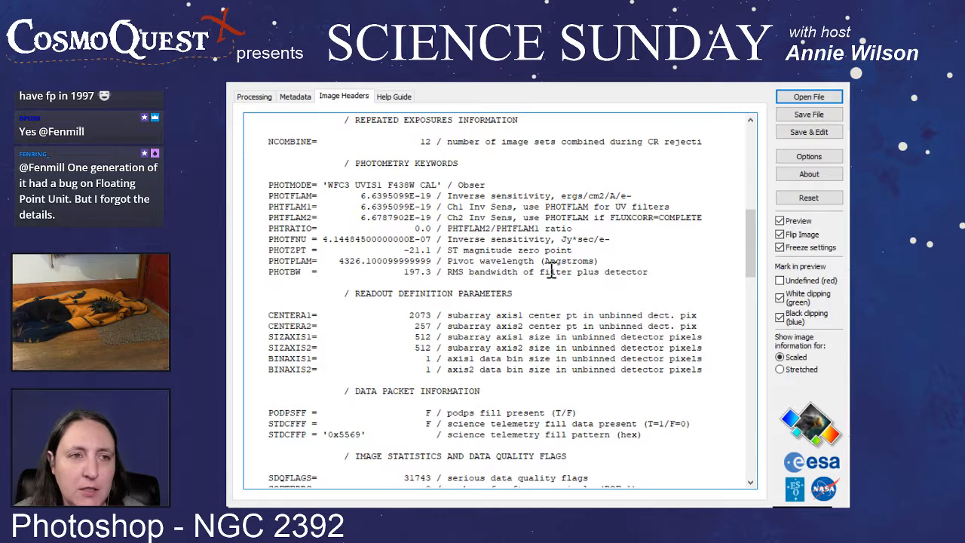
- Read exposure ib5715ajq's image headers from the photometry keywords through Image #2 to the end of the Image #3 extension
drag(344, 163, 649, 283)
click(269, 282)
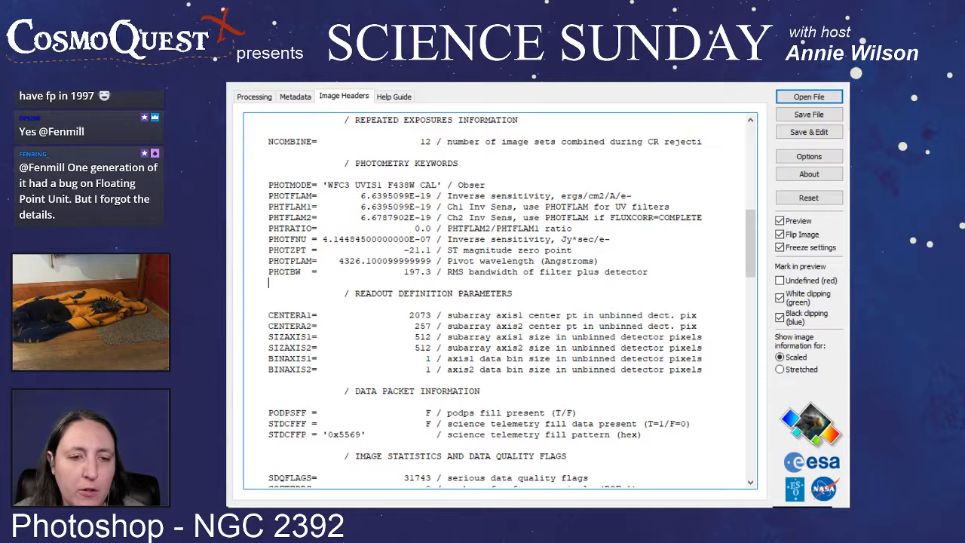
scroll(512, 303, down, 1)
scroll(500, 300, down, 2)
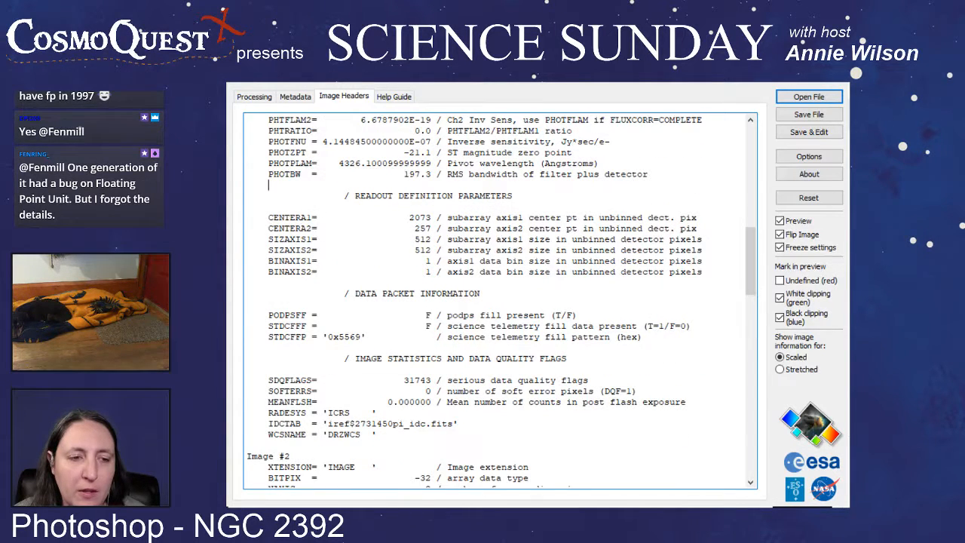
scroll(500, 302, down, 5)
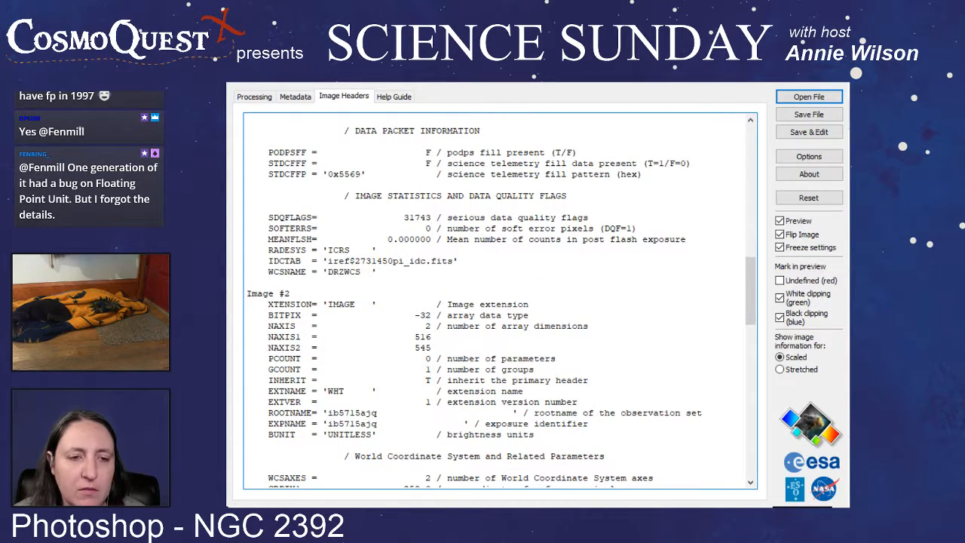
scroll(500, 302, down, 2)
scroll(500, 302, down, 9)
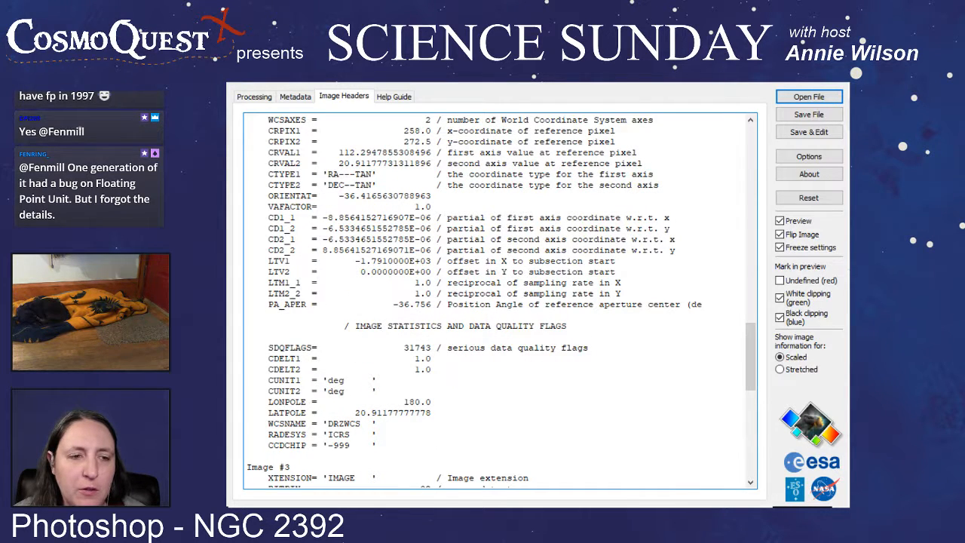
scroll(500, 302, down, 3)
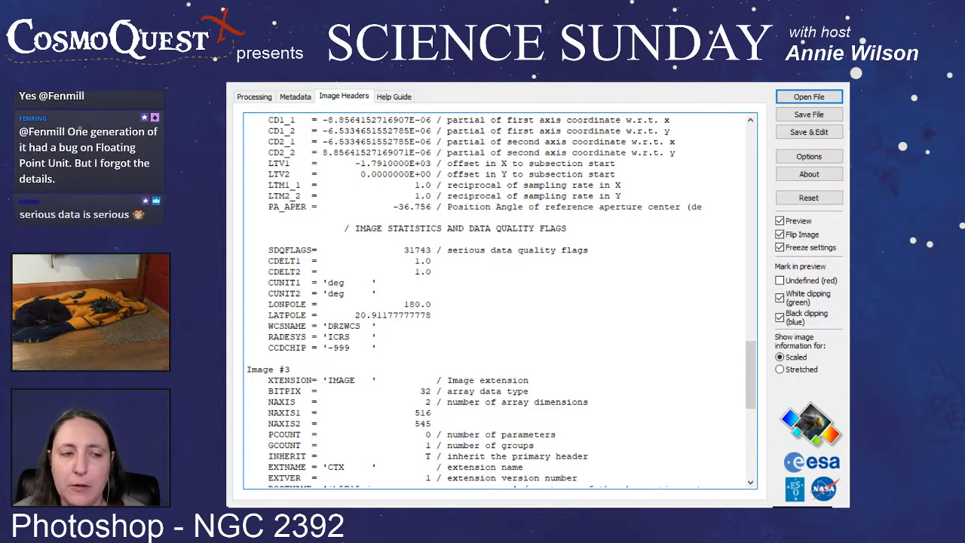
scroll(500, 302, down, 1)
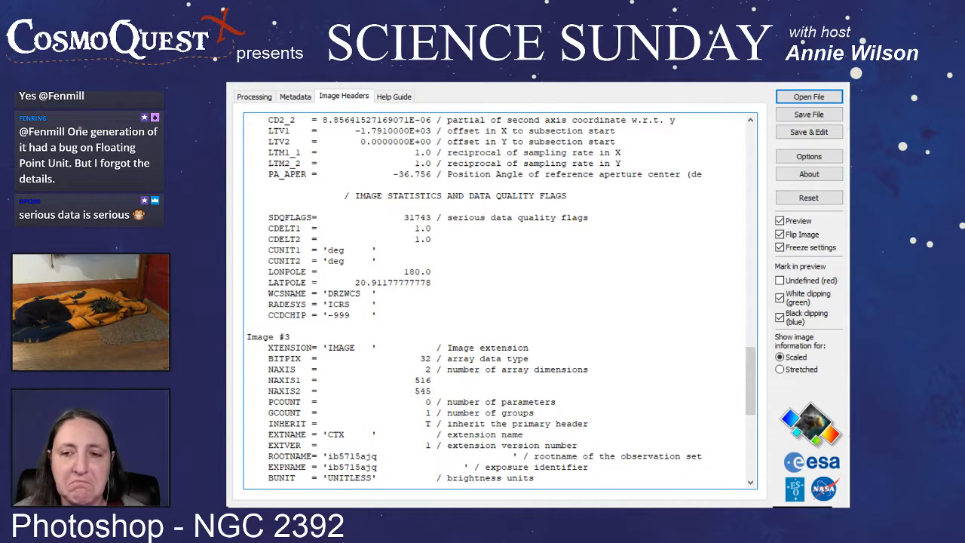
scroll(500, 302, down, 2)
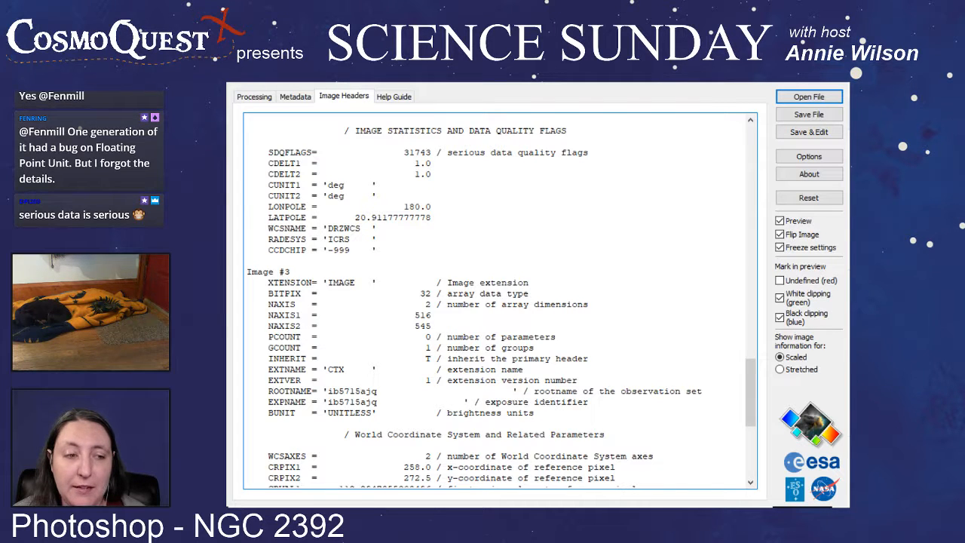
scroll(500, 301, down, 7)
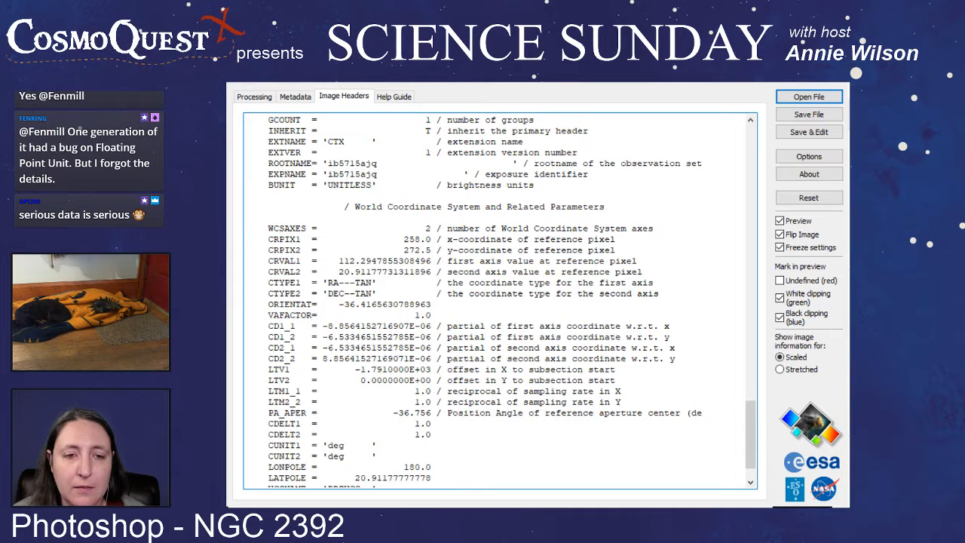
scroll(500, 302, down, 2)
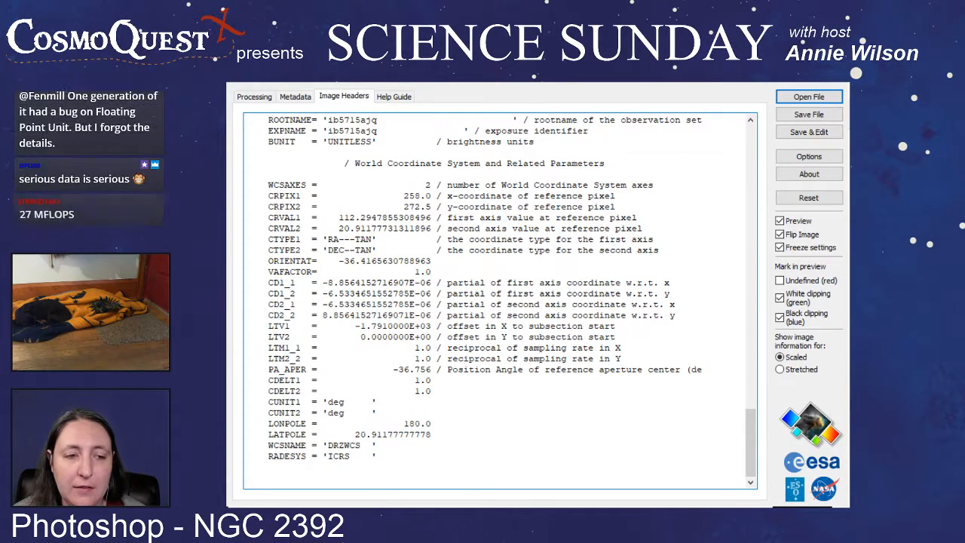
- Go back from the end of the headers to examine Image #2's coordinate and brightness unit entries and Image #1's data quality flags
scroll(500, 302, up, 20)
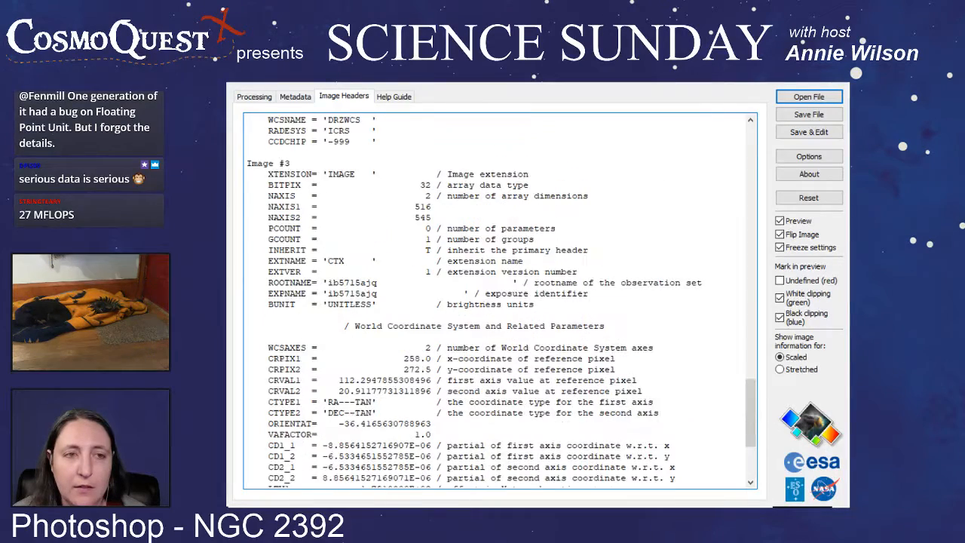
scroll(500, 301, up, 2)
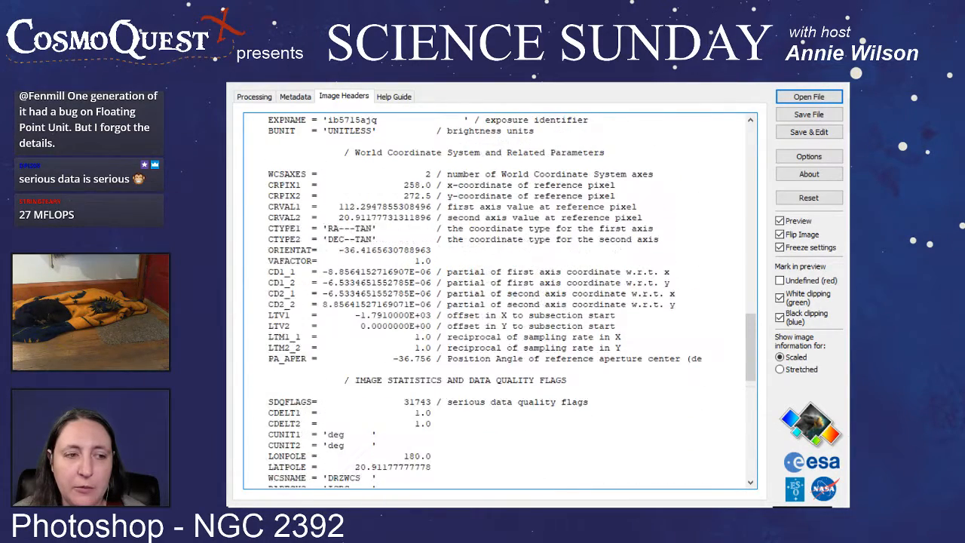
scroll(500, 302, down, 1)
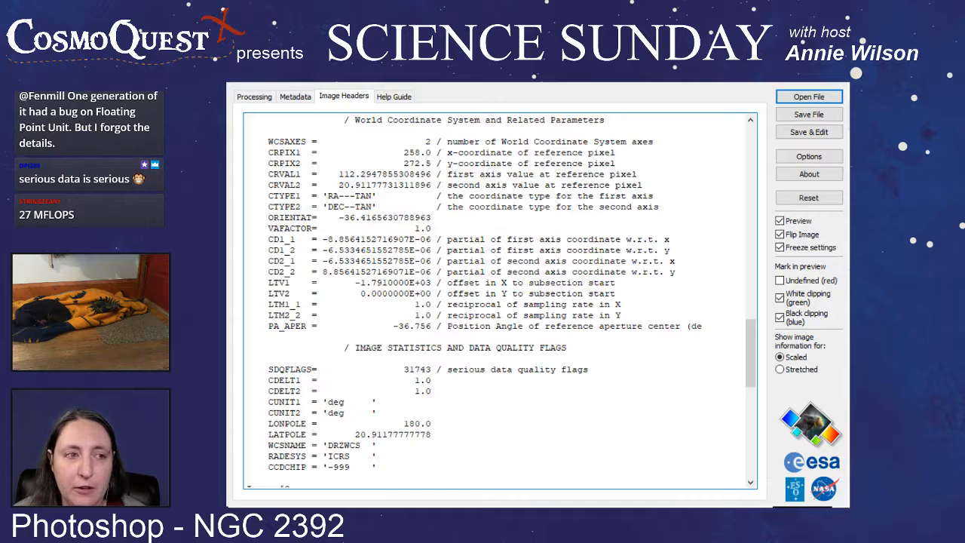
scroll(500, 301, up, 4)
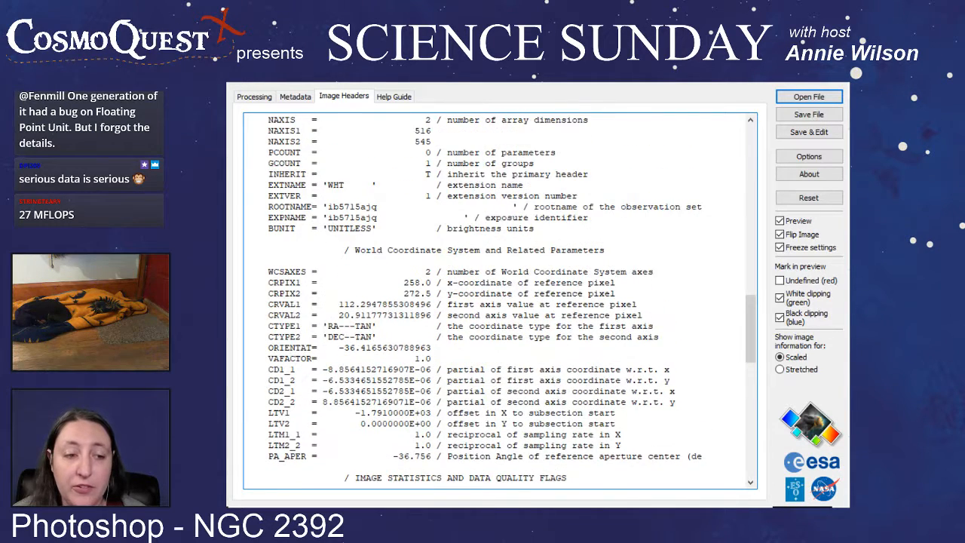
scroll(500, 302, up, 1)
scroll(500, 302, down, 1)
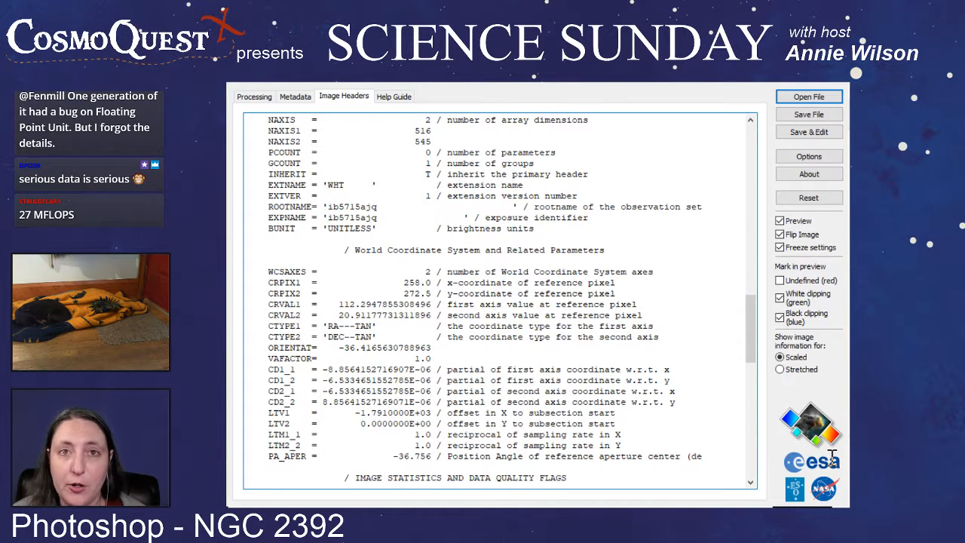
scroll(832, 455, up, 8)
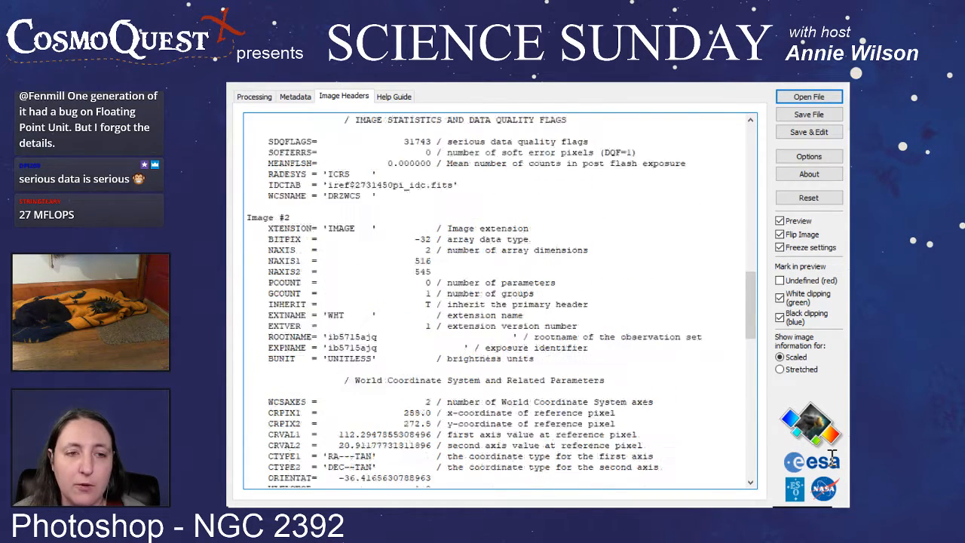
scroll(832, 455, down, 1)
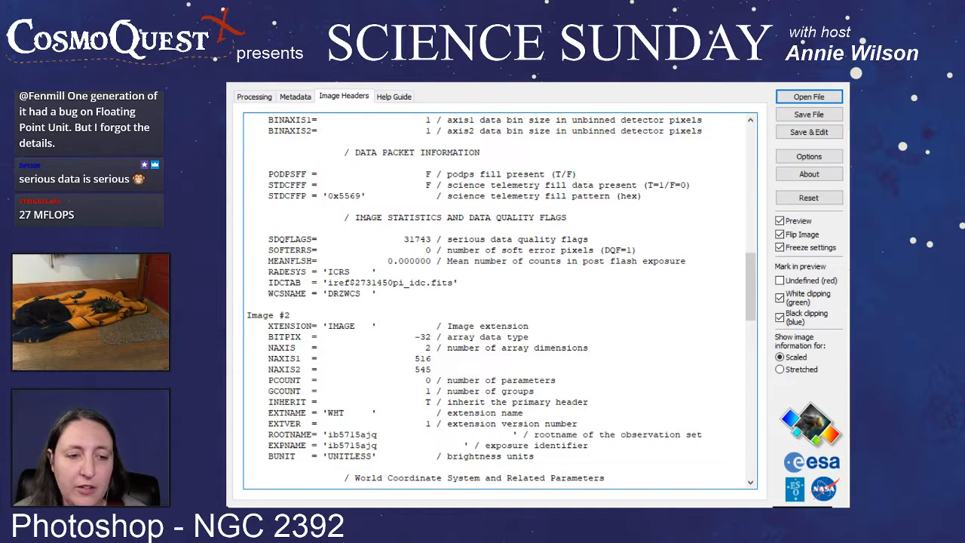
drag(452, 456, 269, 456)
click(312, 456)
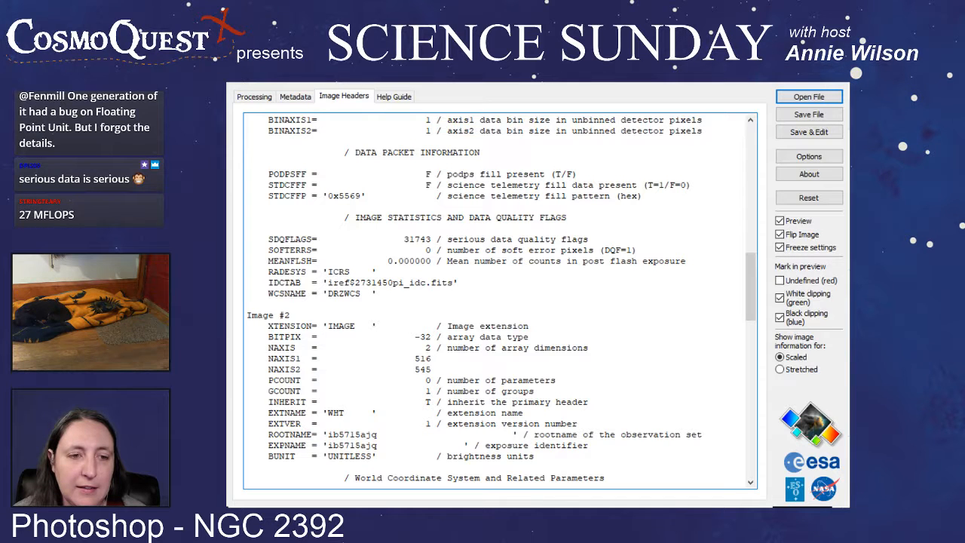
scroll(500, 302, up, 5)
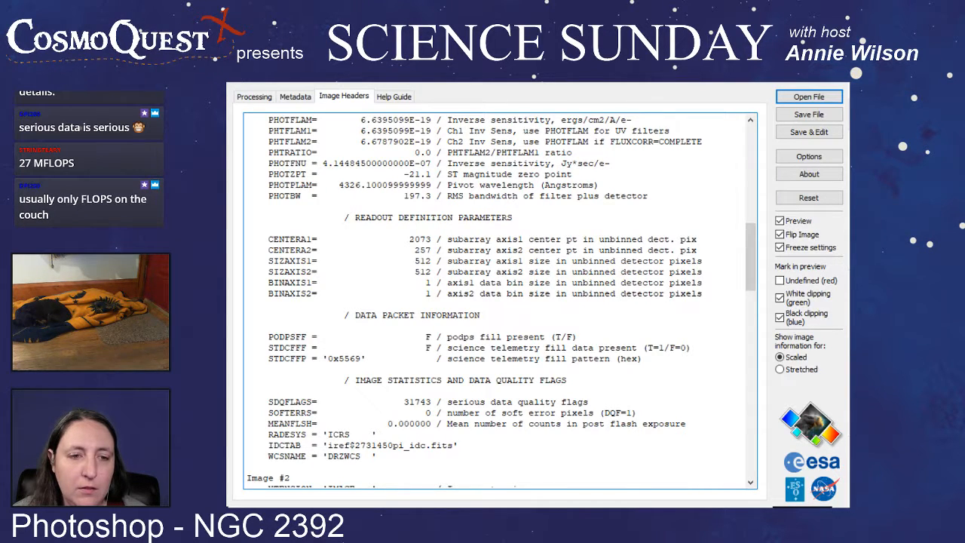
drag(447, 402, 590, 402)
click(590, 402)
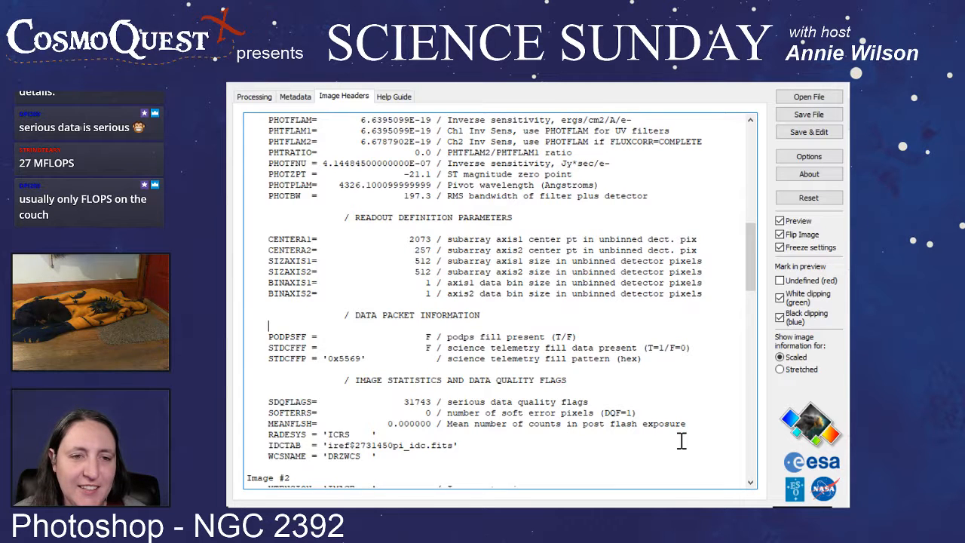
- Check the pivot wavelength among the photometry keywords and review the entries back to the start of Image #1
scroll(681, 441, up, 1)
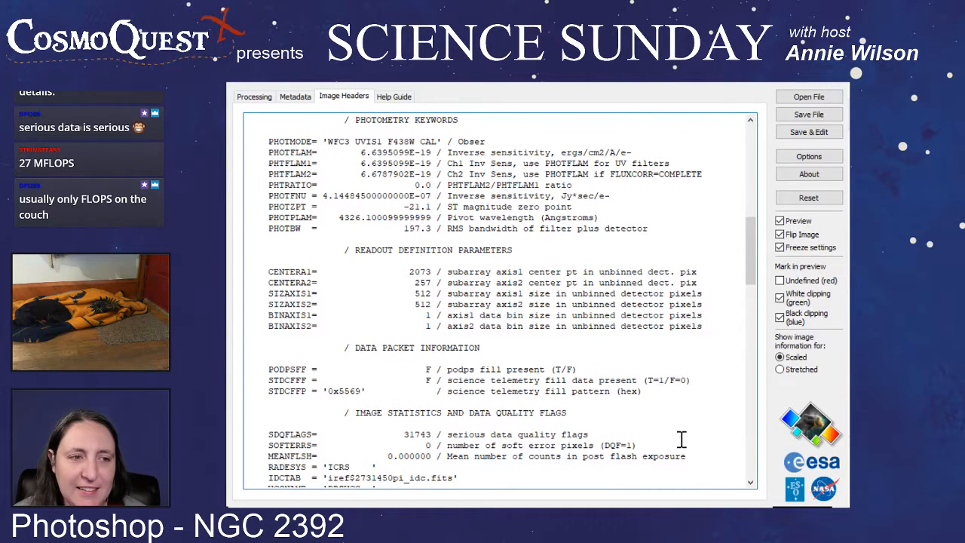
scroll(681, 441, up, 2)
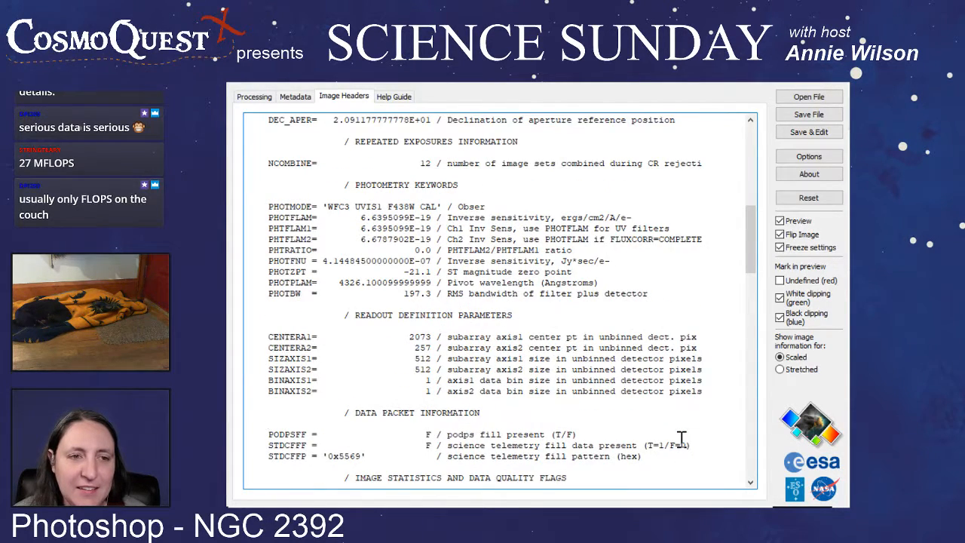
scroll(681, 440, up, 1)
drag(338, 315, 599, 315)
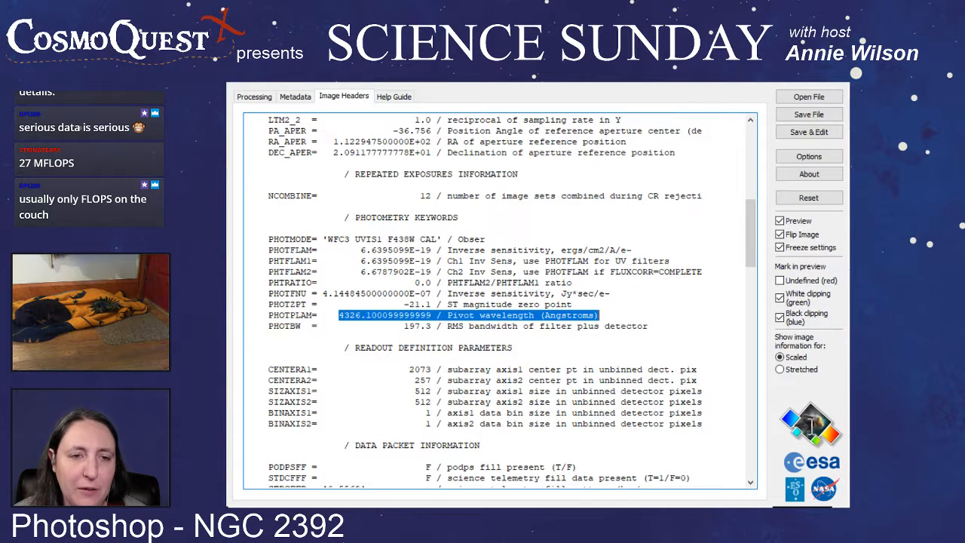
click(827, 442)
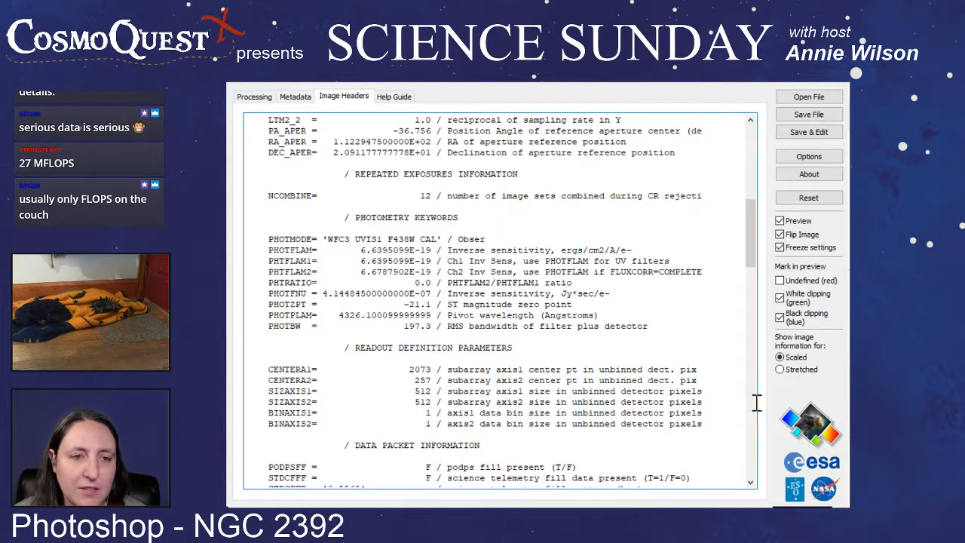
drag(804, 403, 318, 382)
scroll(319, 389, up, 2)
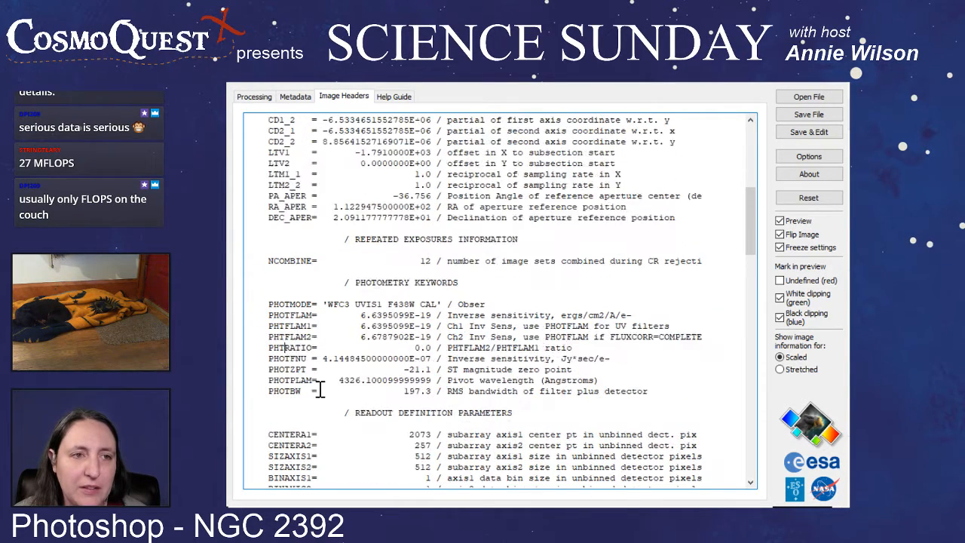
scroll(320, 389, up, 3)
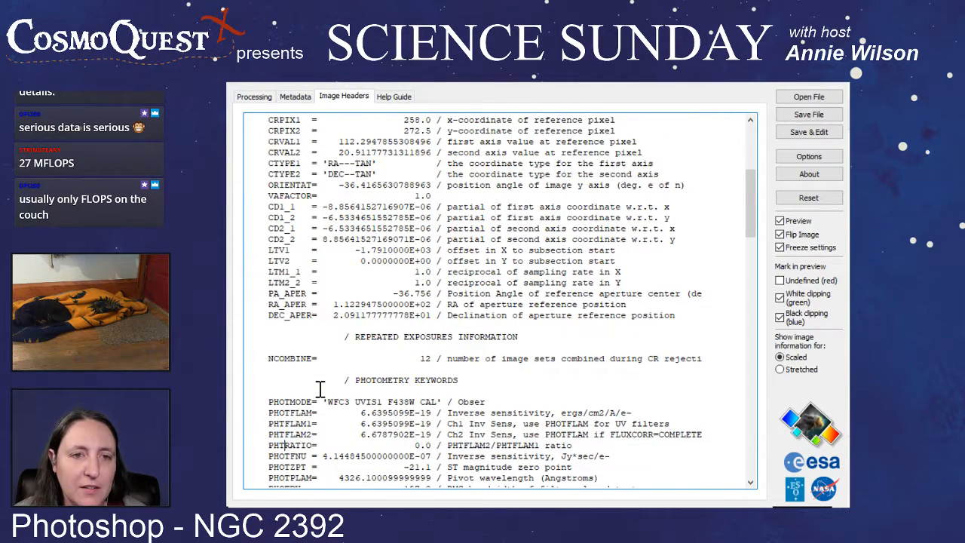
scroll(320, 389, up, 2)
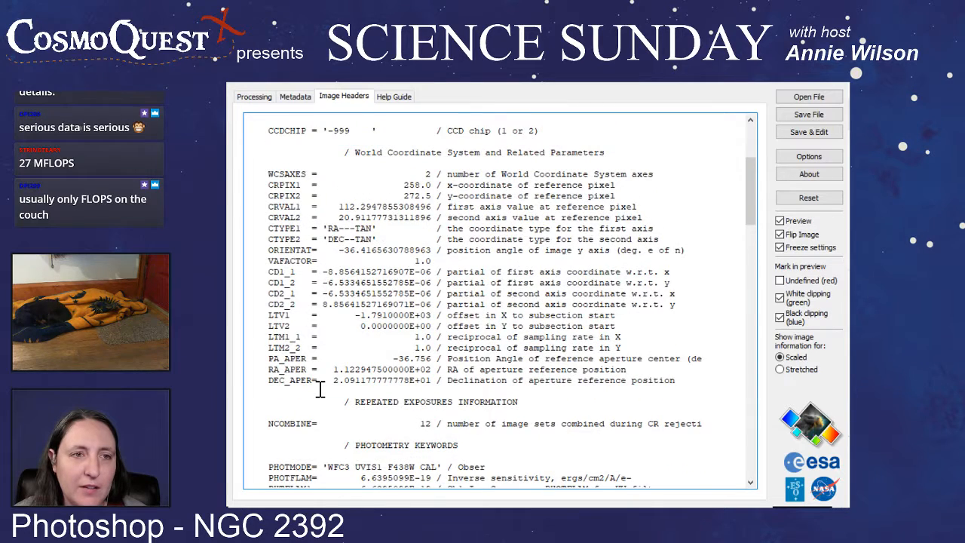
scroll(319, 389, up, 5)
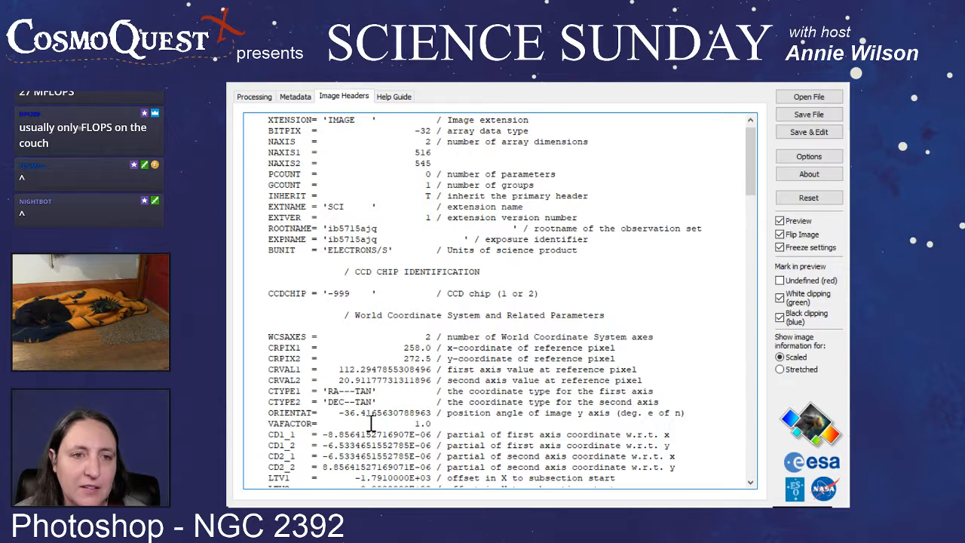
scroll(410, 262, up, 1)
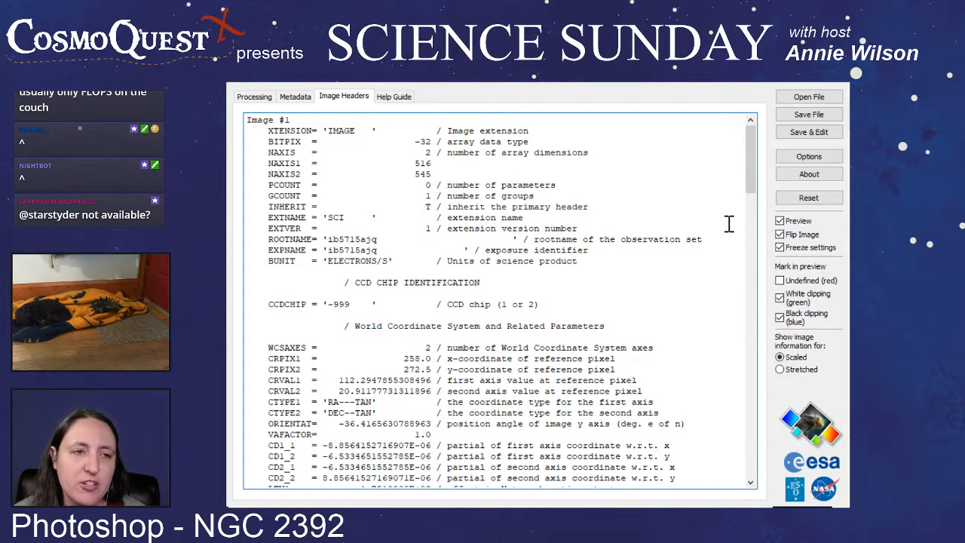
scroll(677, 188, down, 1)
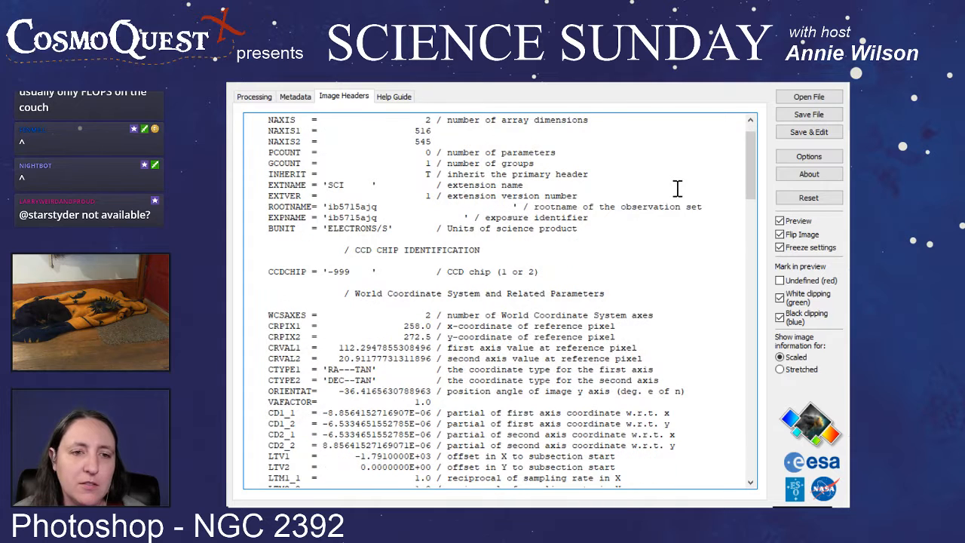
scroll(677, 188, up, 1)
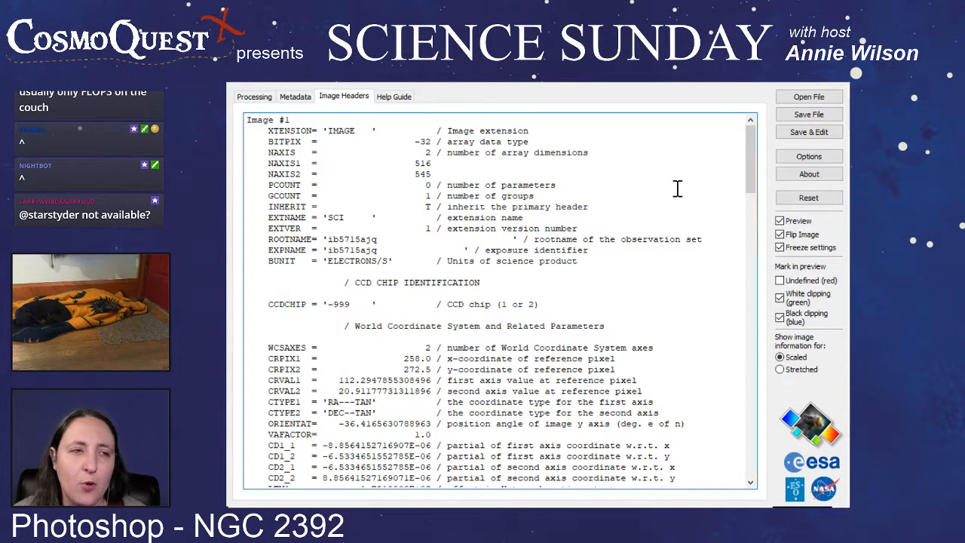
click(394, 96)
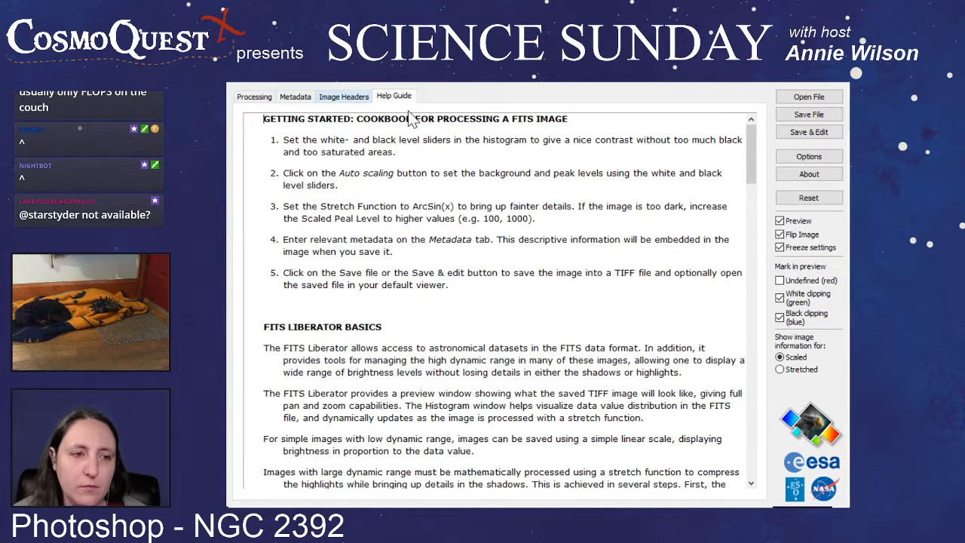
key(Left)
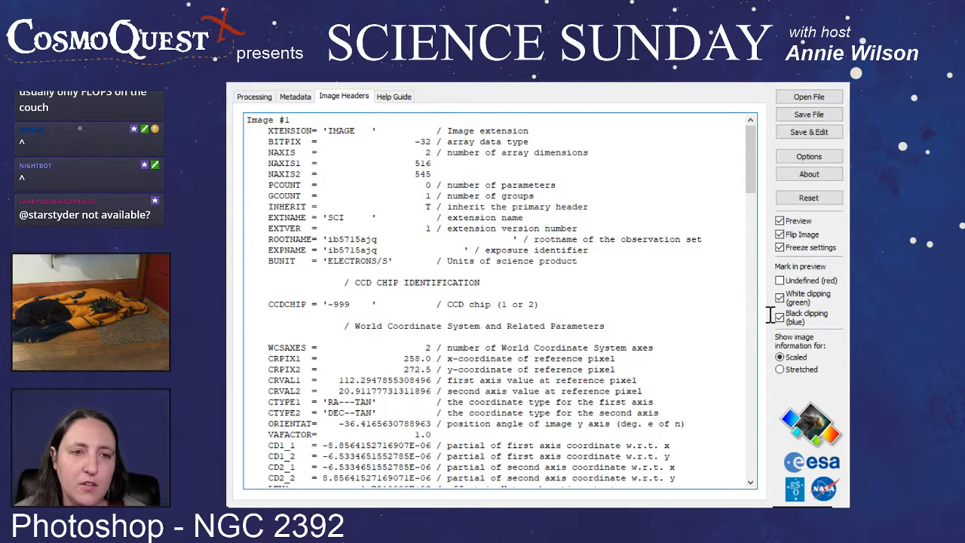
- Check the rootname entry in Image #1's header and highlight the start of the PHOTMODE entry under the photometry keywords
drag(683, 231, 550, 239)
key(Right)
scroll(480, 322, down, 5)
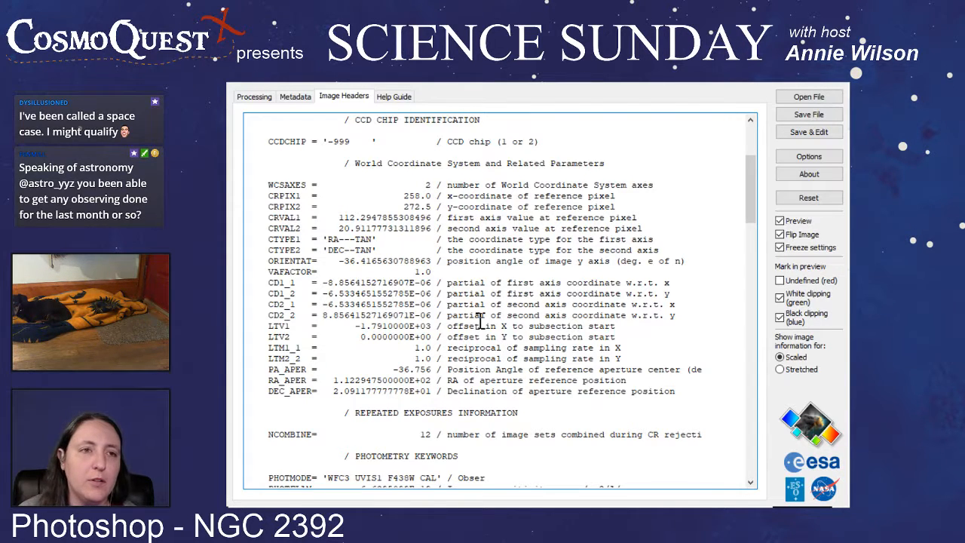
scroll(481, 321, down, 7)
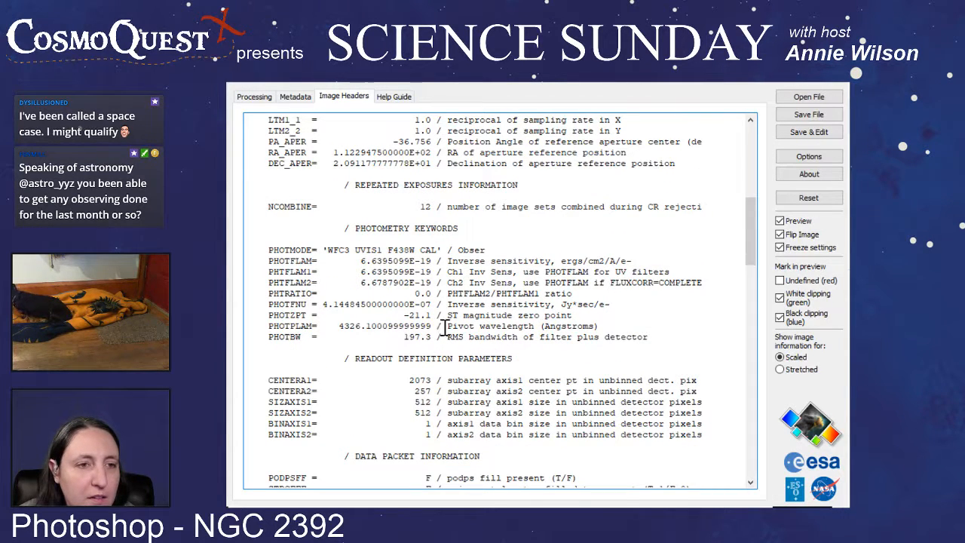
drag(388, 250, 268, 238)
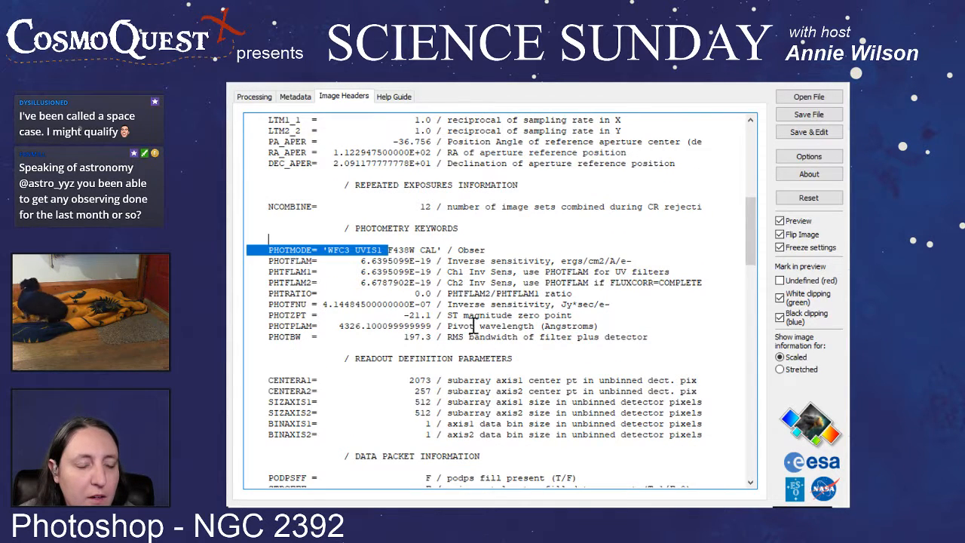
- Examine exposure ib5715ahq's photometry keywords in its image headers, highlighting the PHOTPLAM pivot wavelength value
click(387, 337)
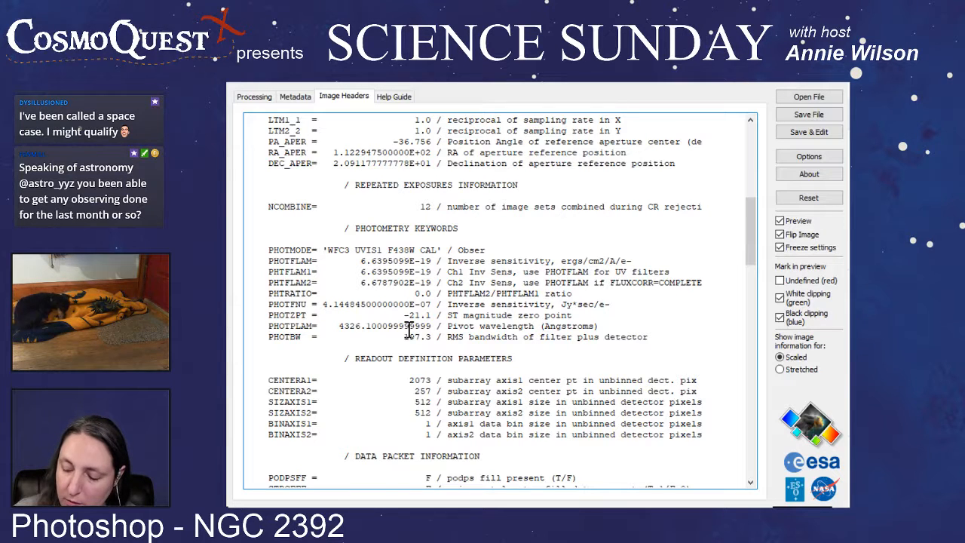
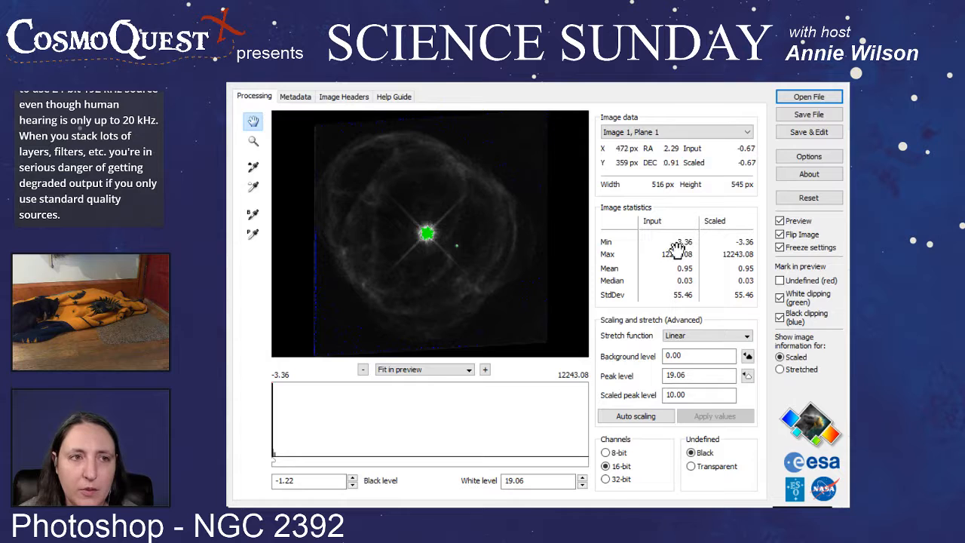
click(344, 96)
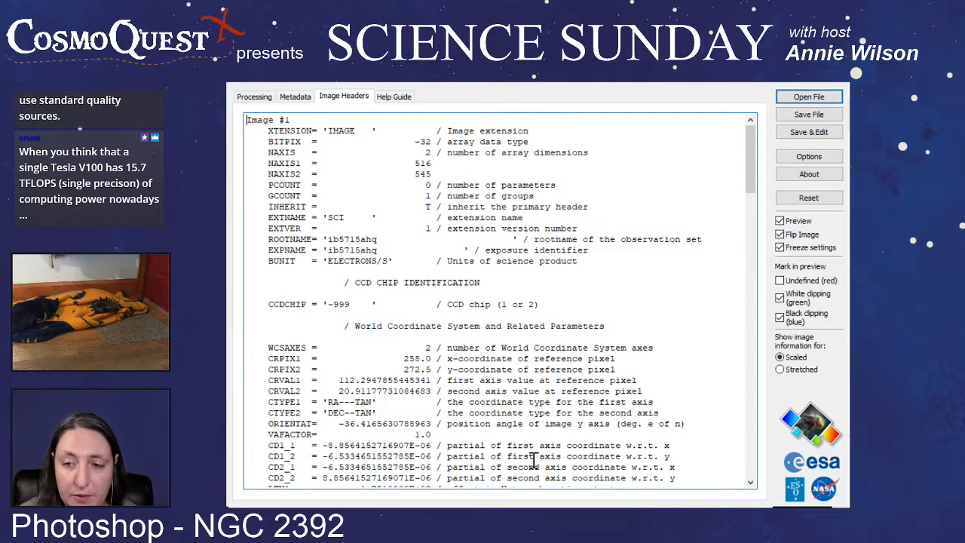
scroll(533, 459, down, 1)
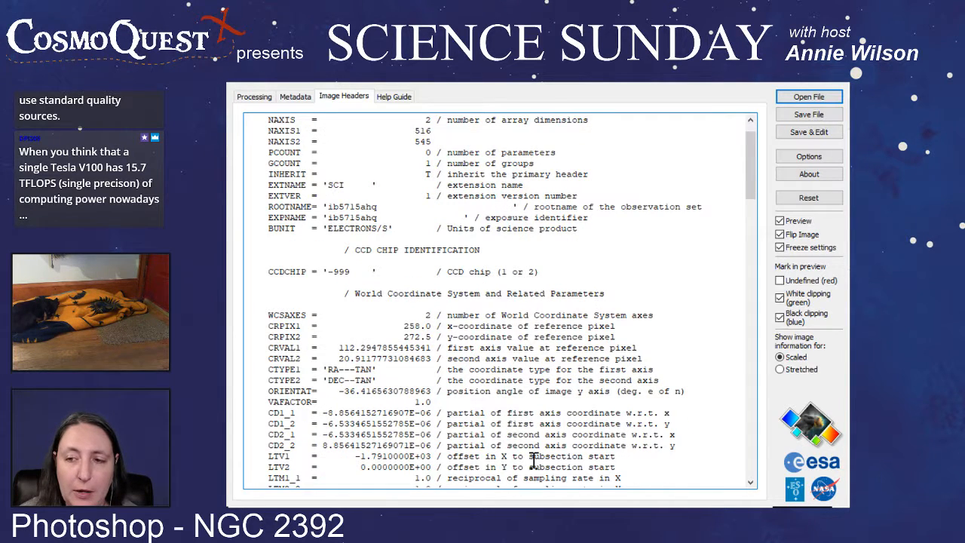
scroll(533, 459, down, 4)
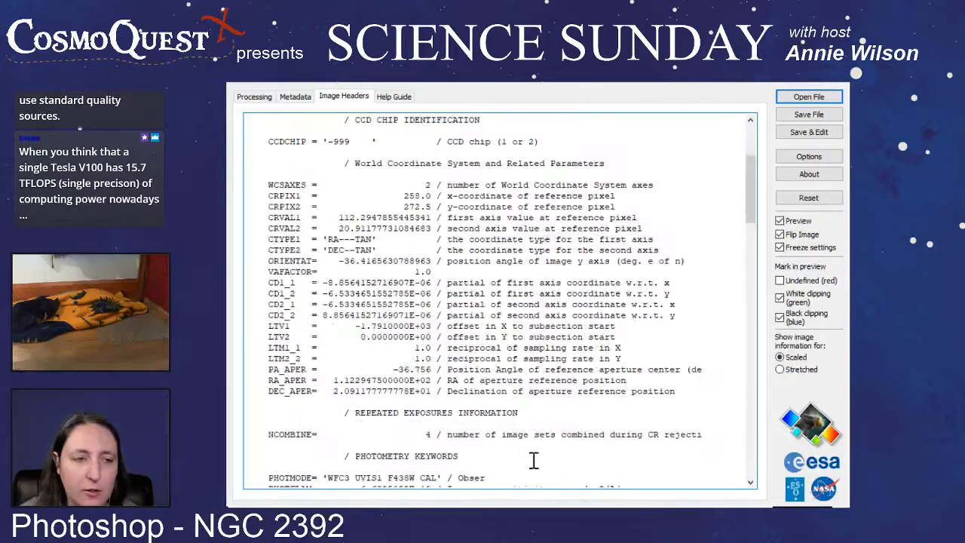
scroll(534, 459, down, 4)
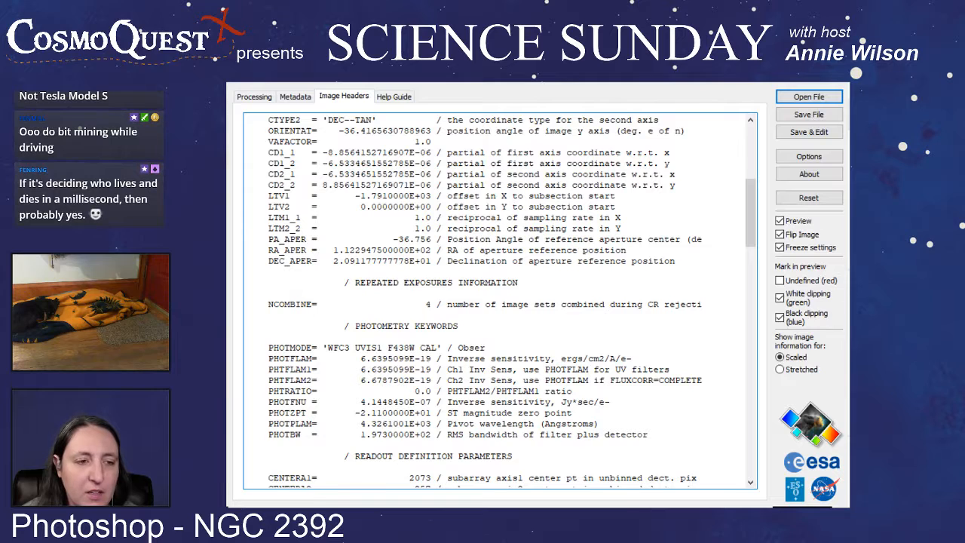
drag(361, 424, 431, 424)
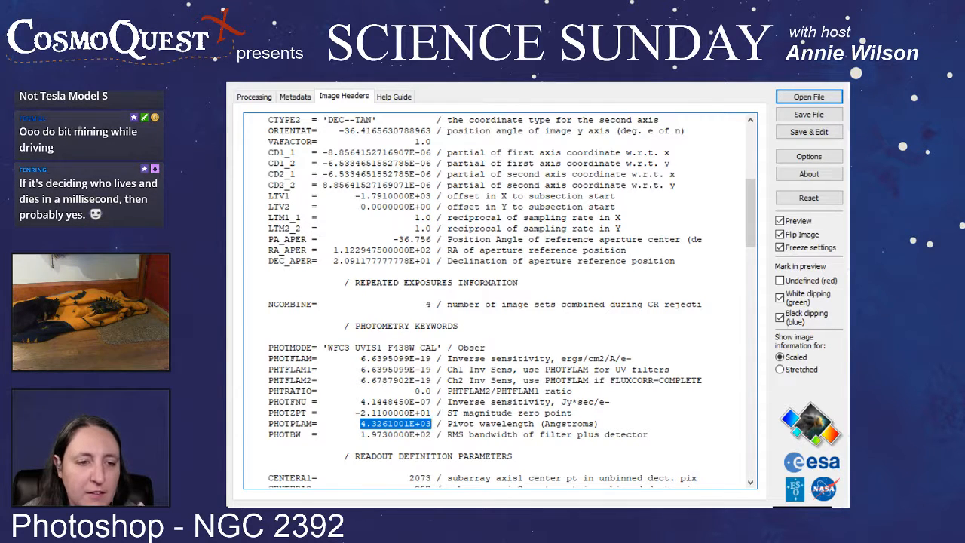
click(432, 424)
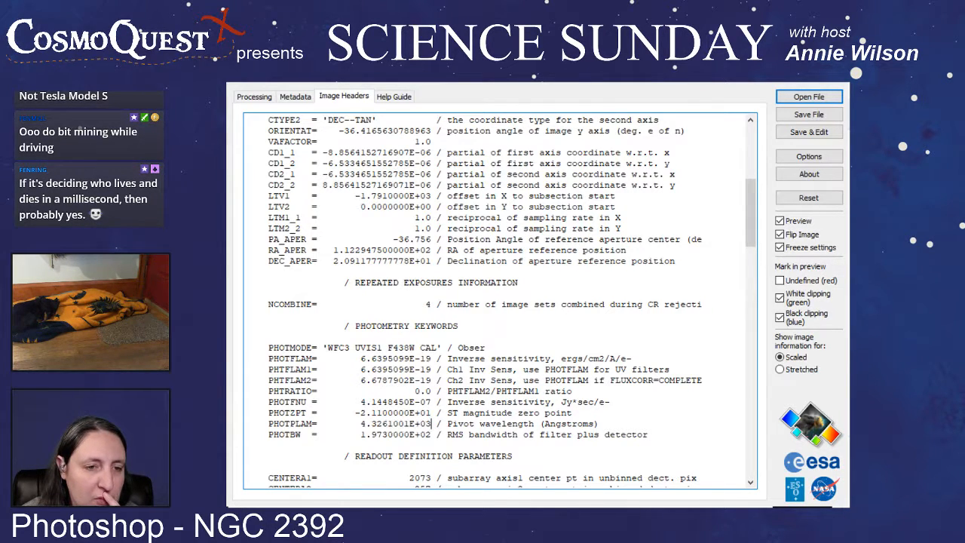
drag(433, 424, 381, 424)
click(389, 424)
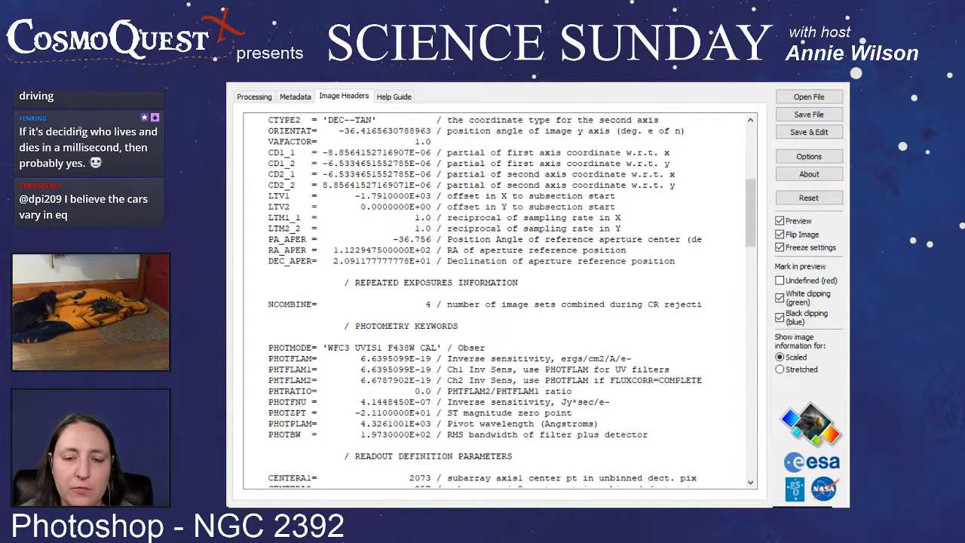
- Check exposure ib5715abq's image headers from the rootname entry down to the photometry keywords and pivot wavelength
click(254, 96)
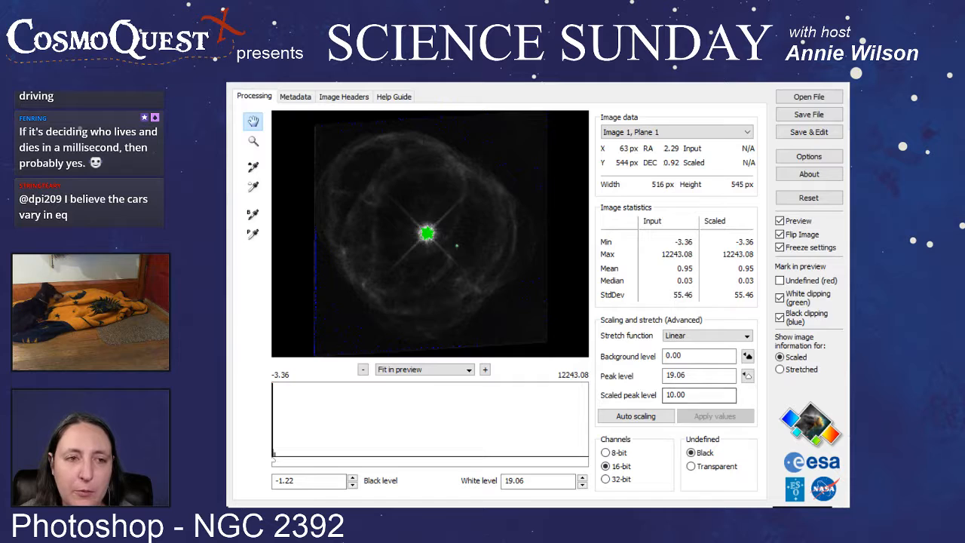
key(ctrl+Tab)
key(ctrl+Tab)
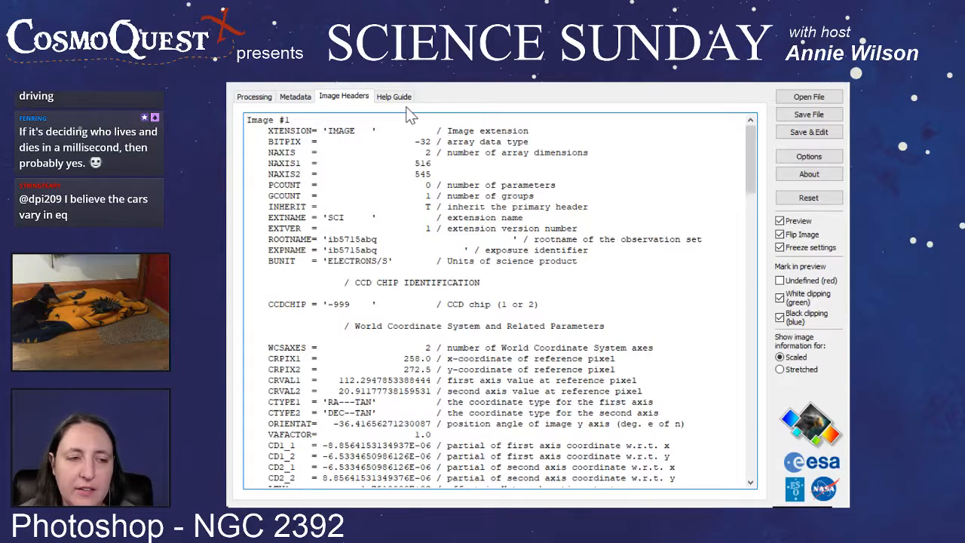
scroll(500, 302, down, 5)
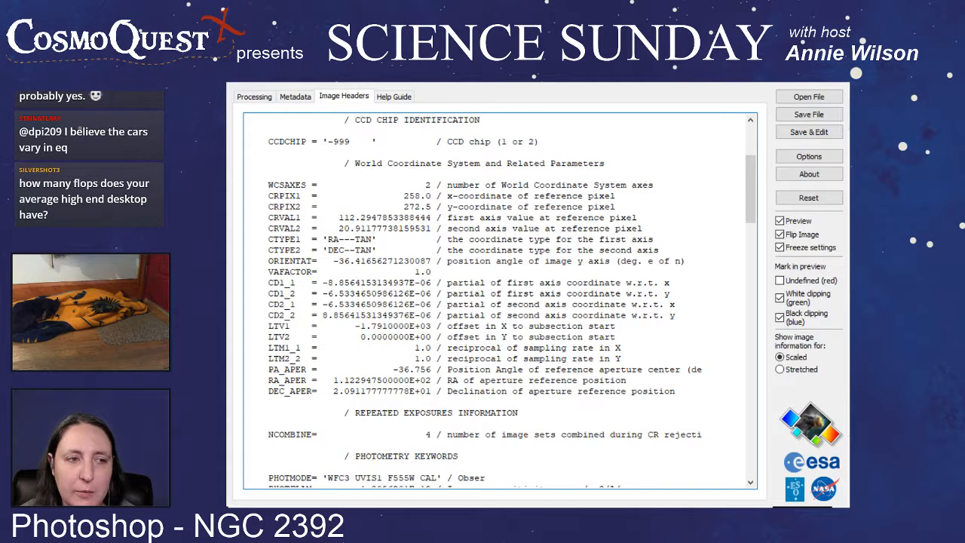
scroll(500, 302, down, 4)
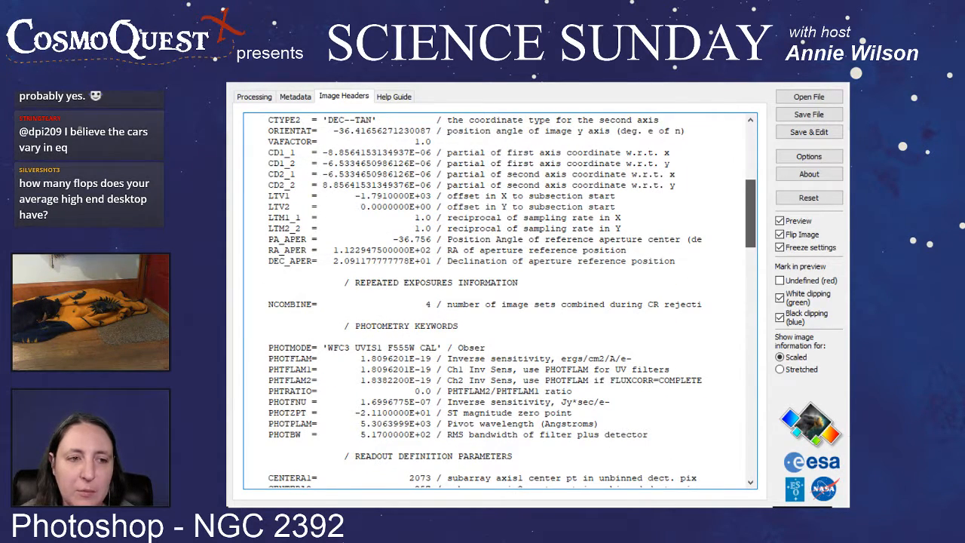
drag(750, 213, 750, 218)
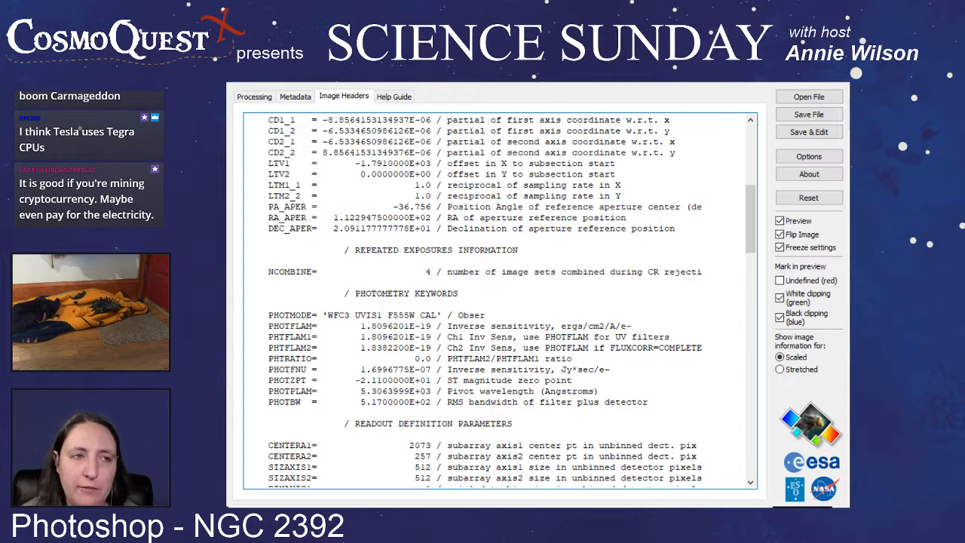
- Bring up exposure ib5715a9q's image headers and read from the rootname entry down to the photometry keywords
click(270, 100)
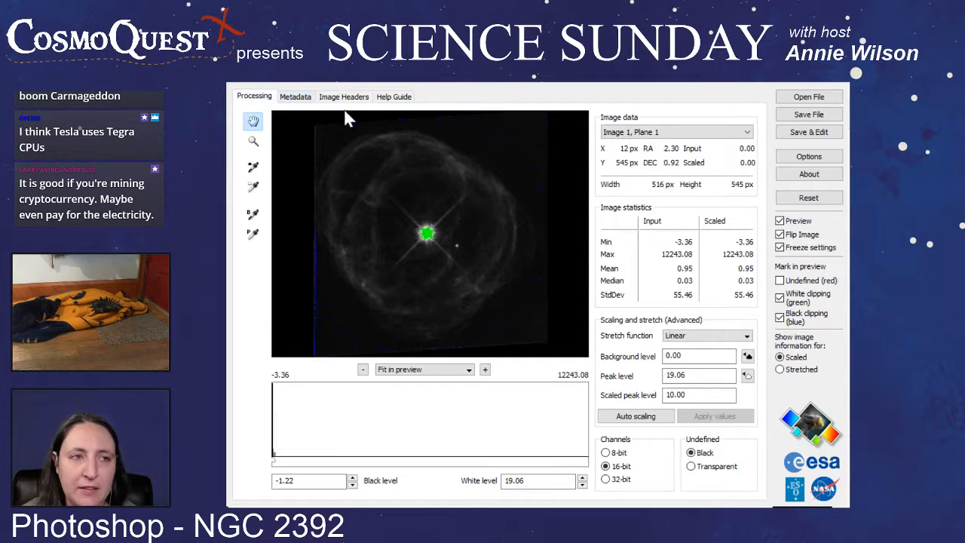
click(344, 96)
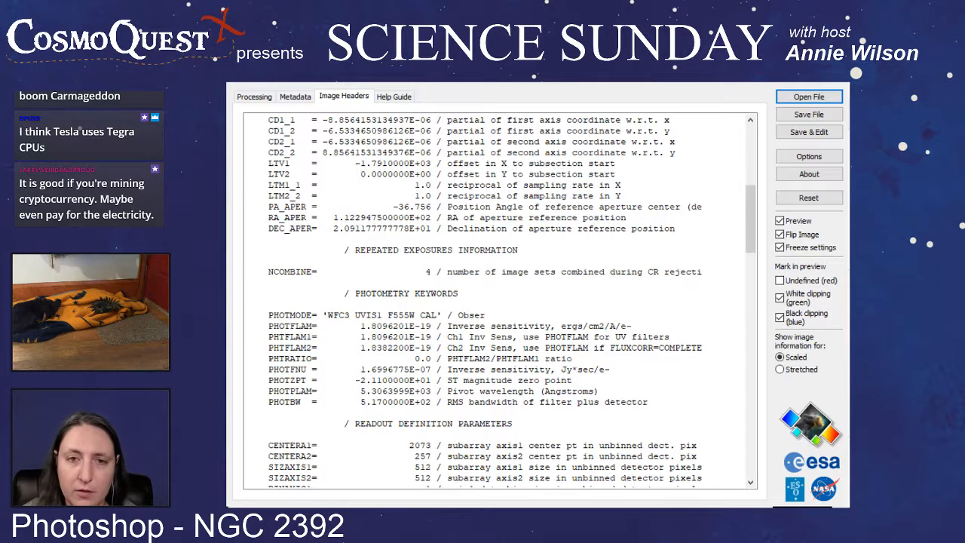
click(254, 96)
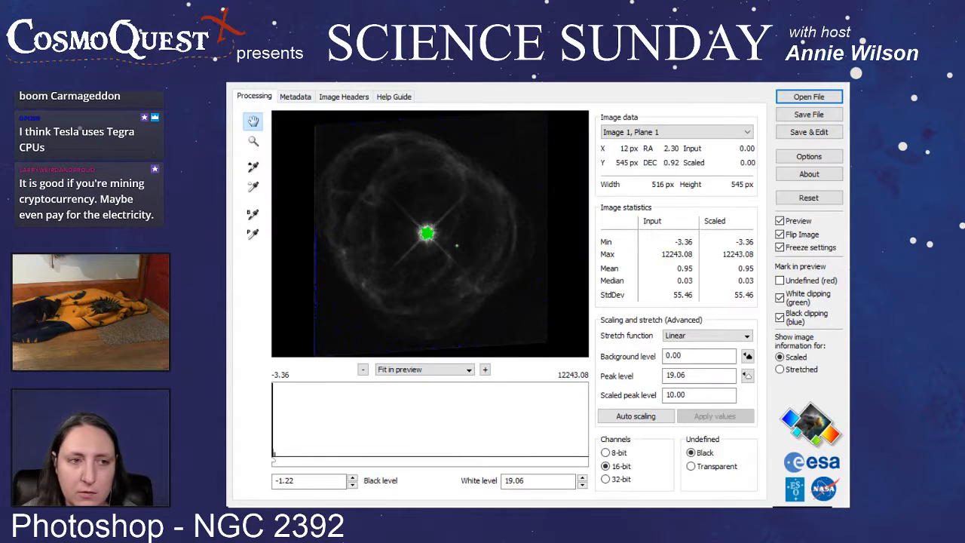
click(344, 97)
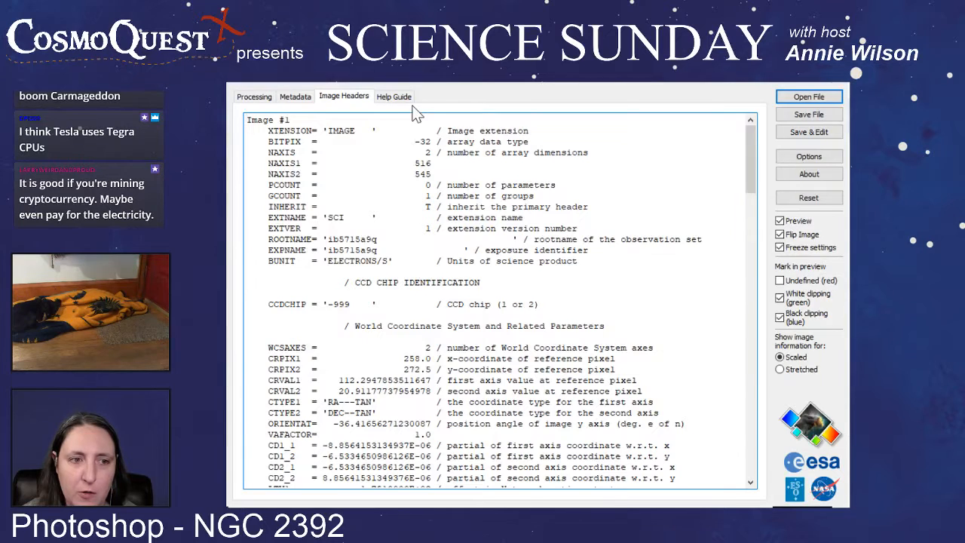
scroll(603, 298, down, 4)
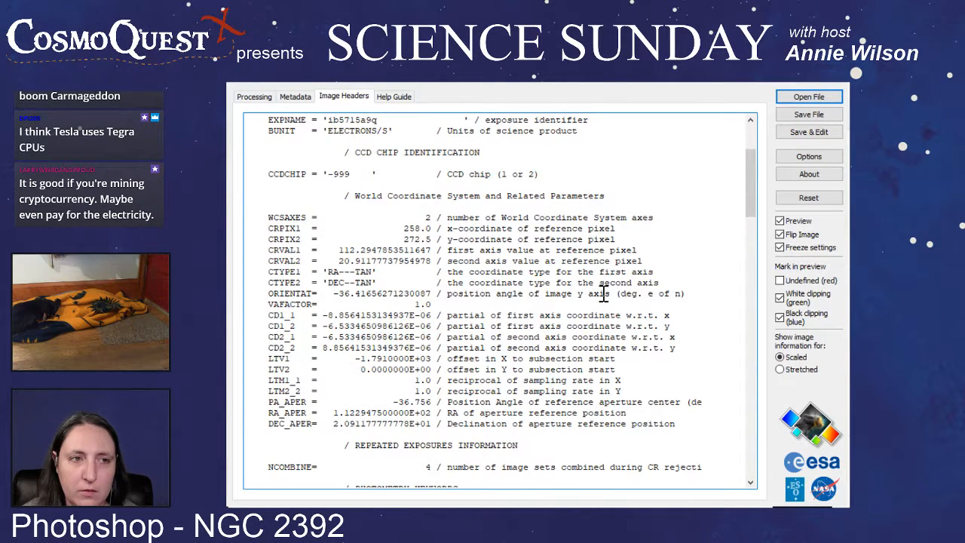
scroll(604, 294, down, 5)
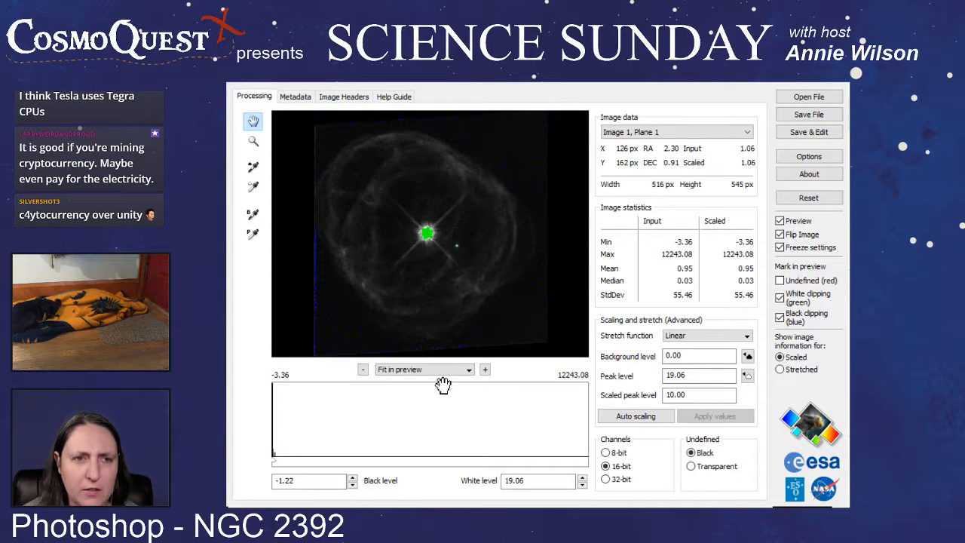
- Inspect the rootname and photometry keywords in exposure ib5715a3q's image headers to identify its filter
click(355, 96)
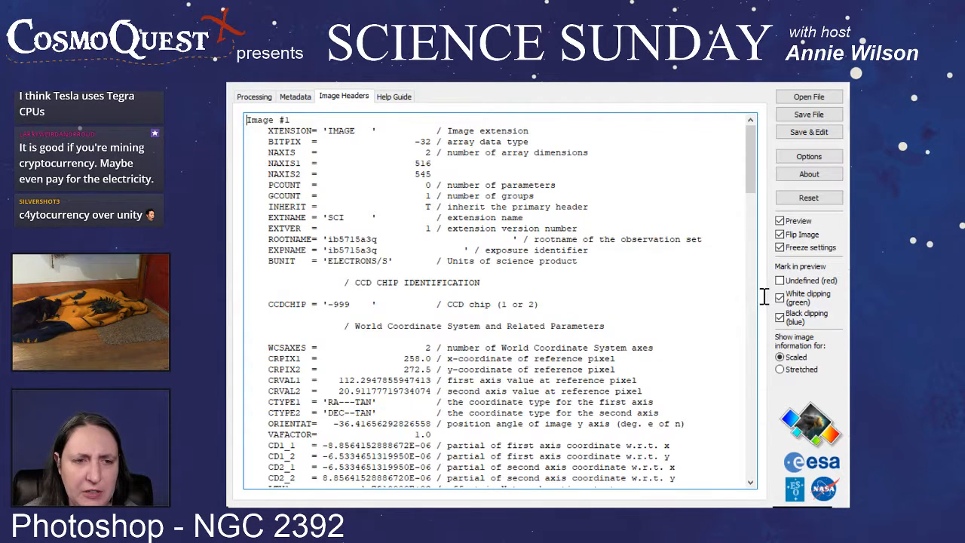
scroll(764, 296, down, 4)
scroll(764, 296, down, 3)
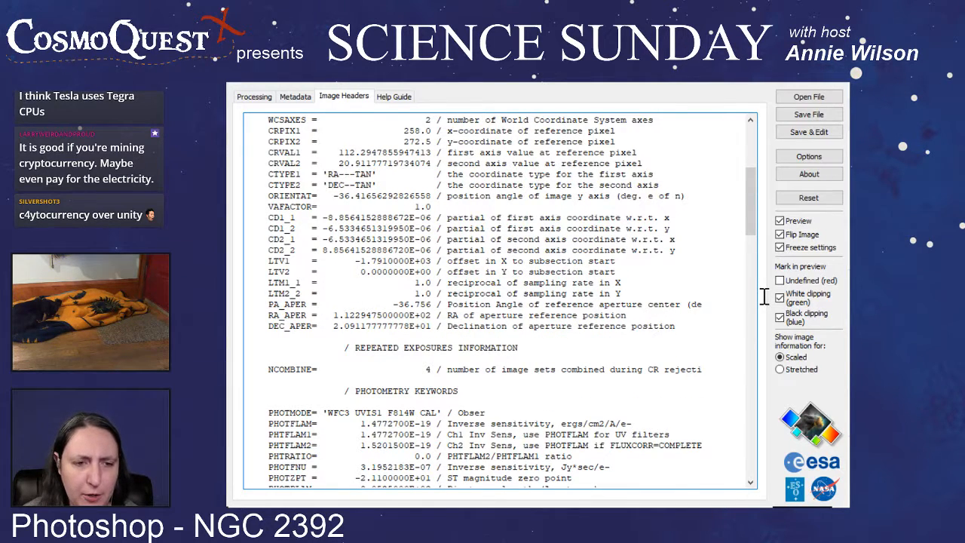
scroll(764, 296, down, 1)
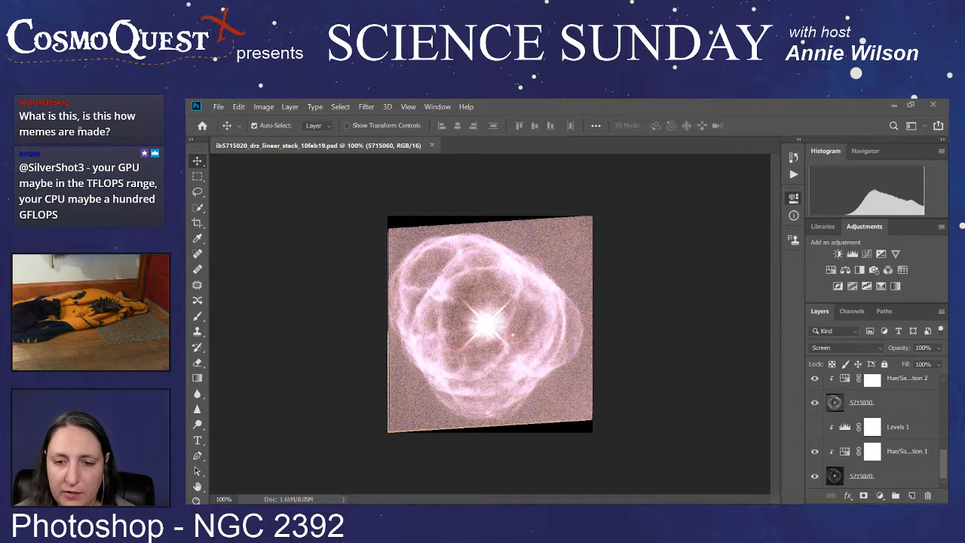
- In the Photoshop stack ib5715020_drz_linear_stack_10feb19.psd, hide exposure layers 5715020, 5715030 and 5715040
click(815, 476)
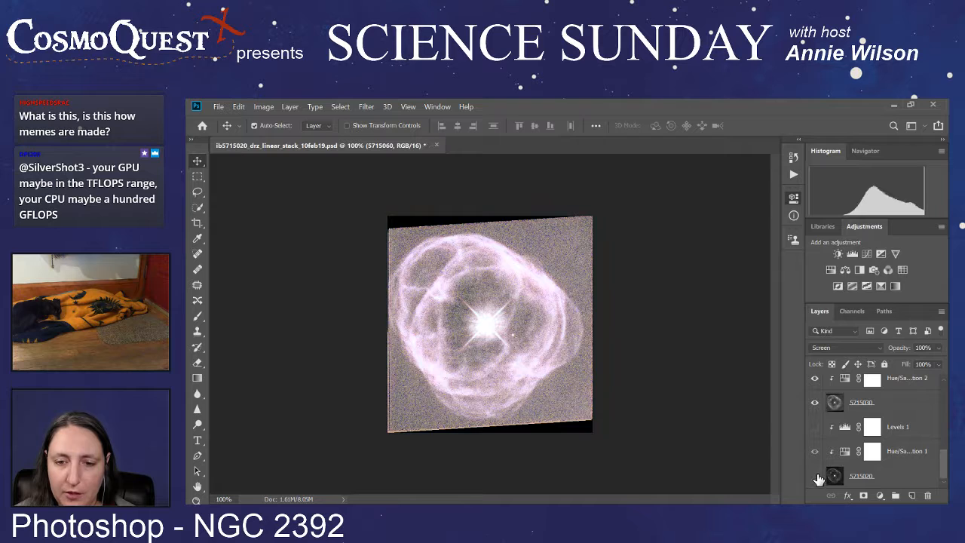
click(815, 402)
scroll(819, 409, up, 3)
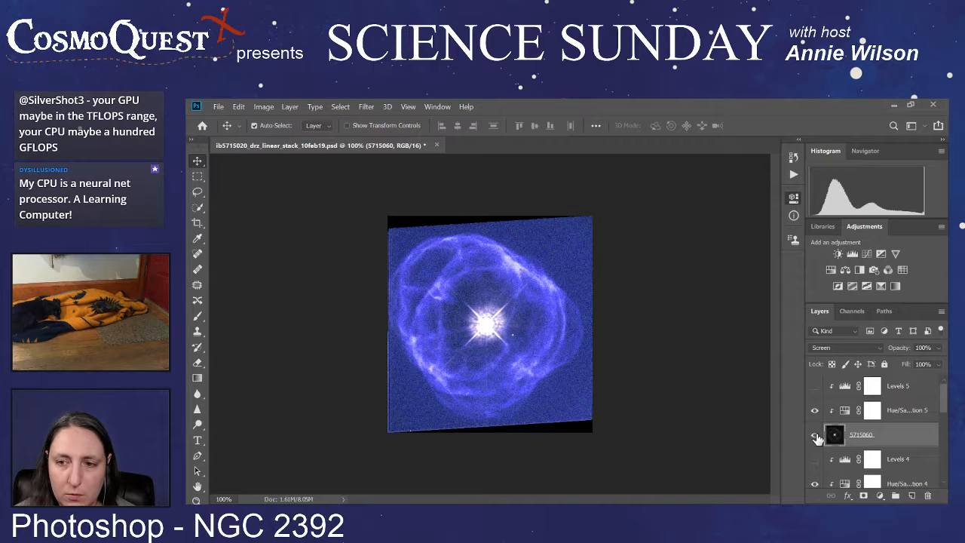
- Turn off the Hue/Saturation 5 and Hue/Saturation 4 adjustments, keeping exposure layers 5715060 and 5715050 shown
click(816, 435)
click(815, 411)
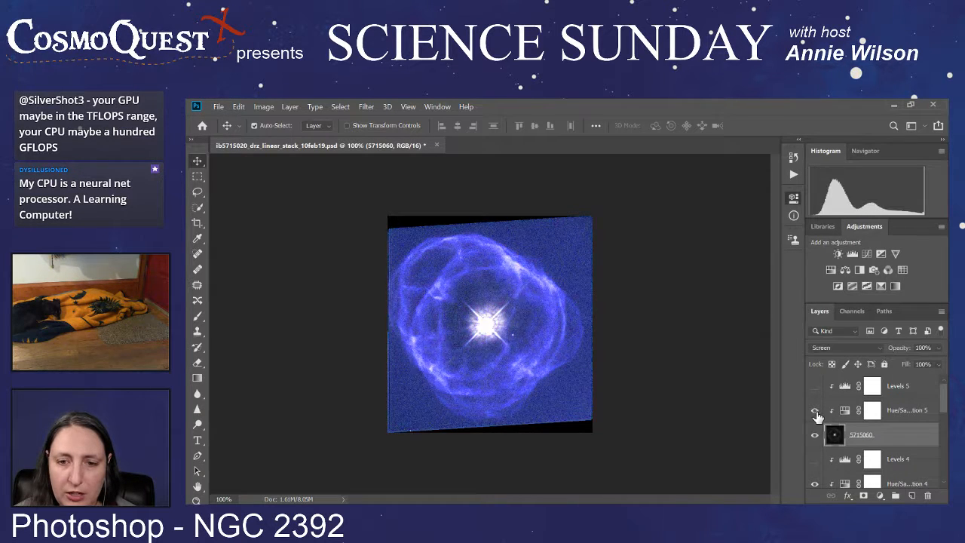
click(815, 411)
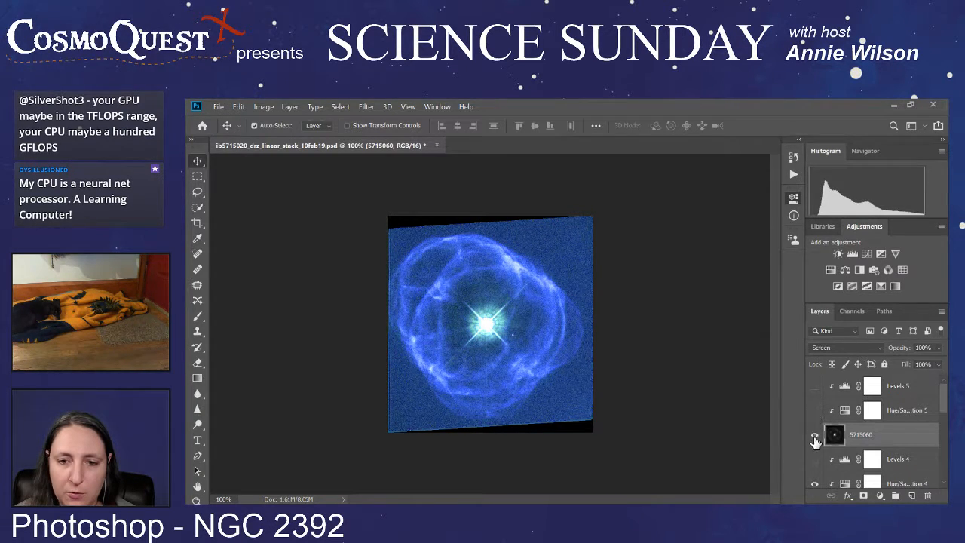
scroll(815, 441, down, 2)
click(816, 435)
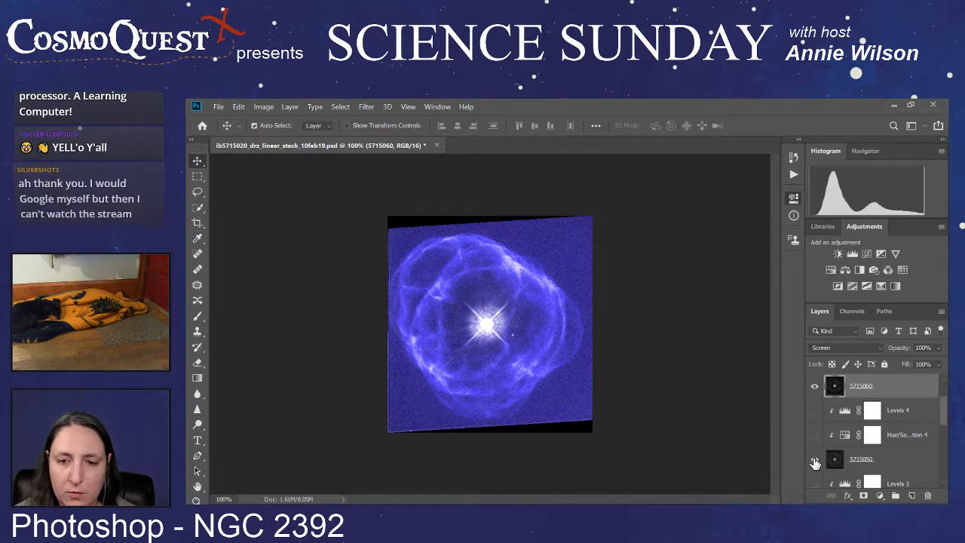
- Show exposure layers 5715040, 5715030 and 5715020 again and turn off their Hue/Saturation 3, 2 and 1 adjustments
scroll(815, 460, down, 3)
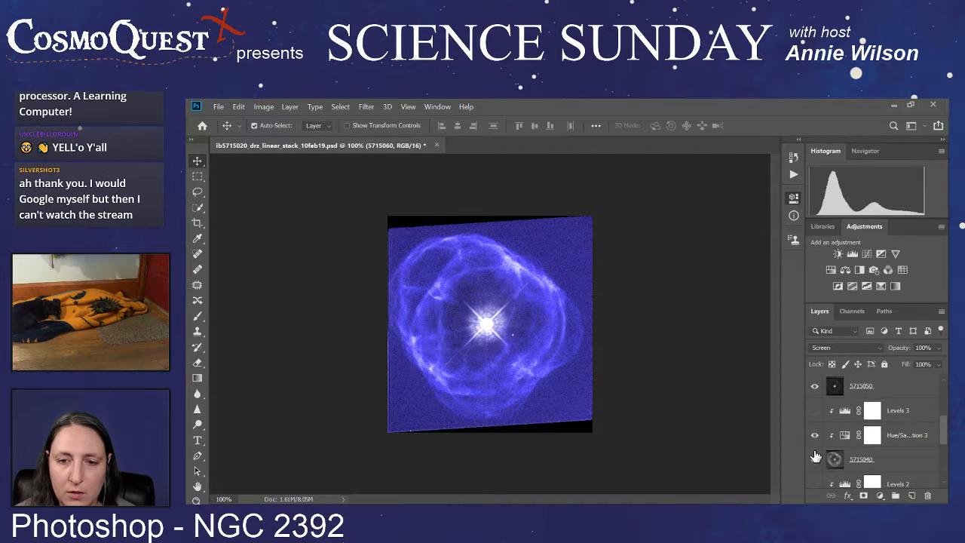
click(815, 457)
scroll(815, 449, down, 4)
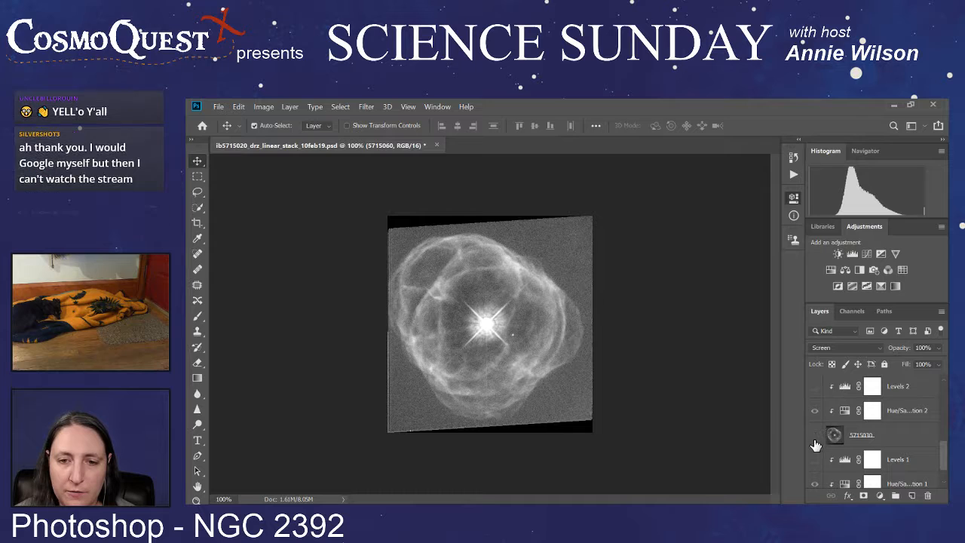
click(815, 435)
click(815, 411)
scroll(816, 422, down, 1)
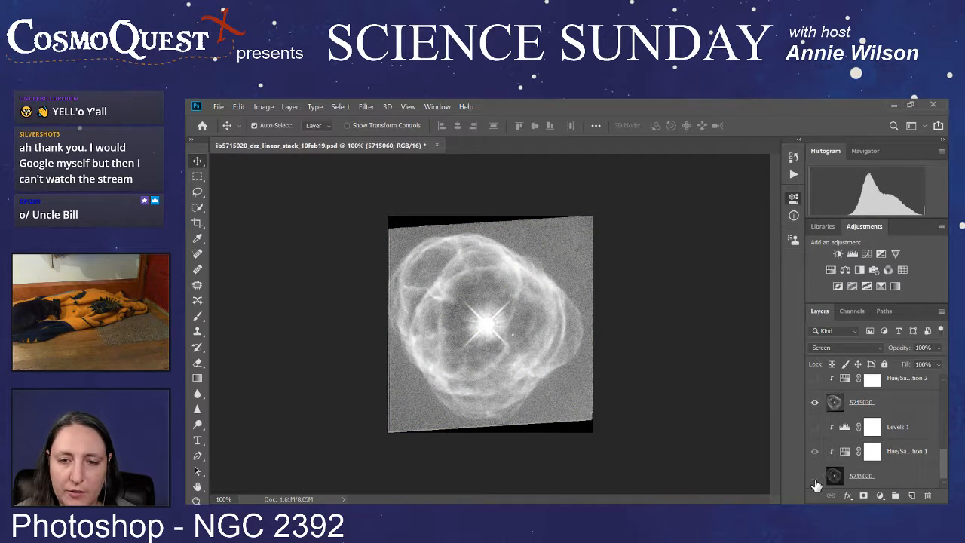
click(816, 477)
click(815, 453)
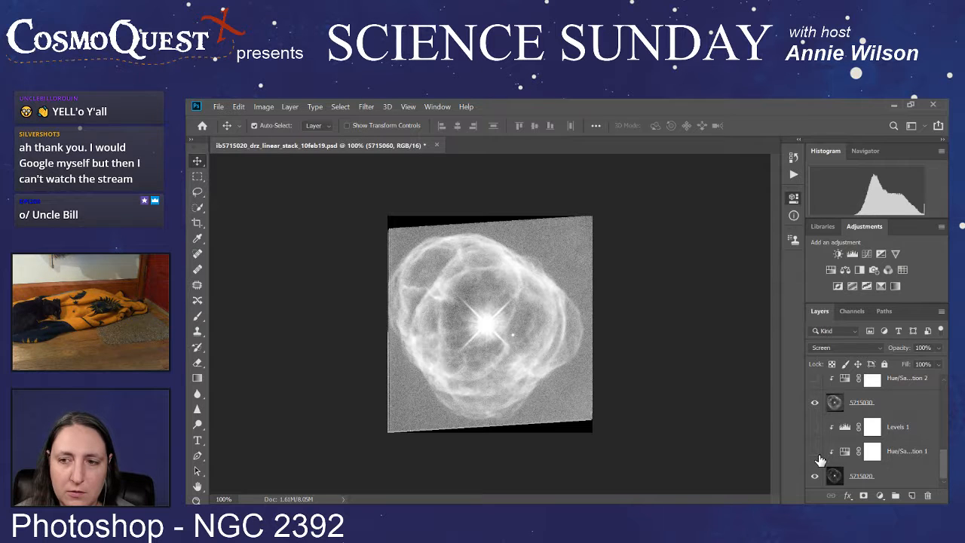
- Hide exposure layers 5715040, 5715030 and 5715020, leaving only 5715060 and 5715050 shown
scroll(820, 460, up, 5)
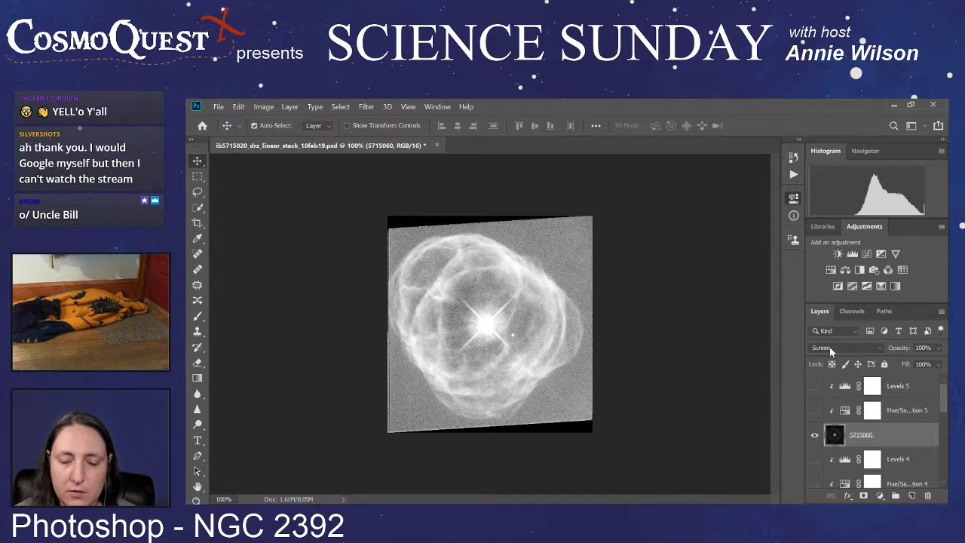
scroll(816, 441, down, 2)
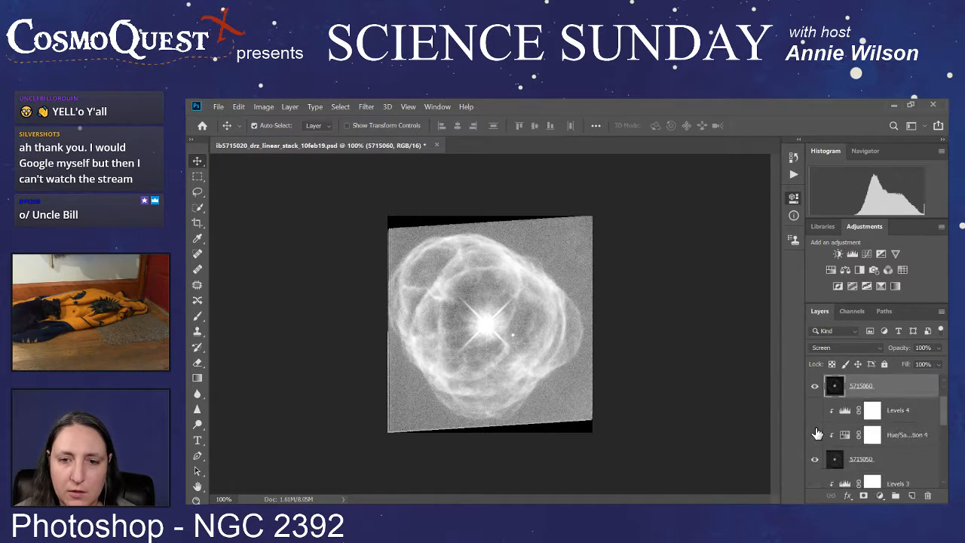
click(815, 437)
scroll(817, 440, down, 3)
click(816, 437)
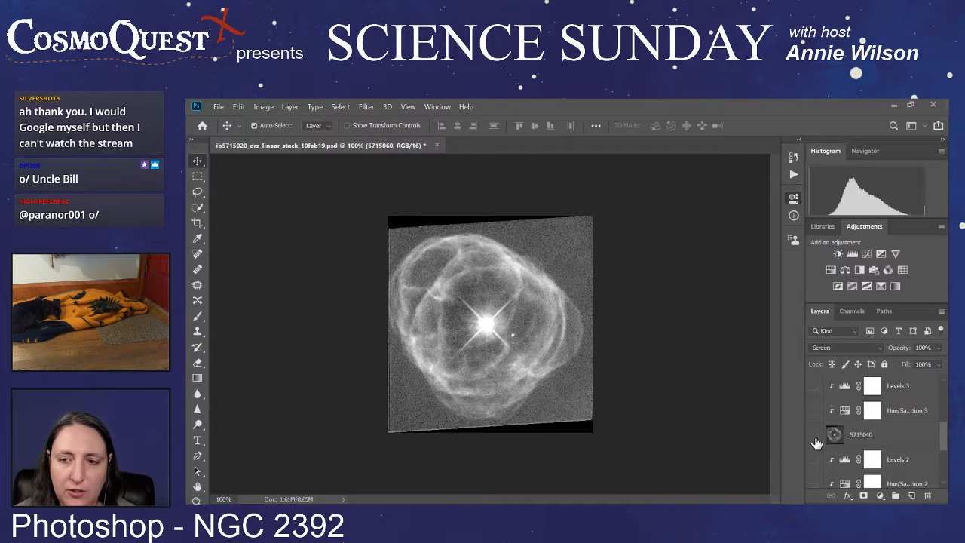
scroll(816, 440, down, 2)
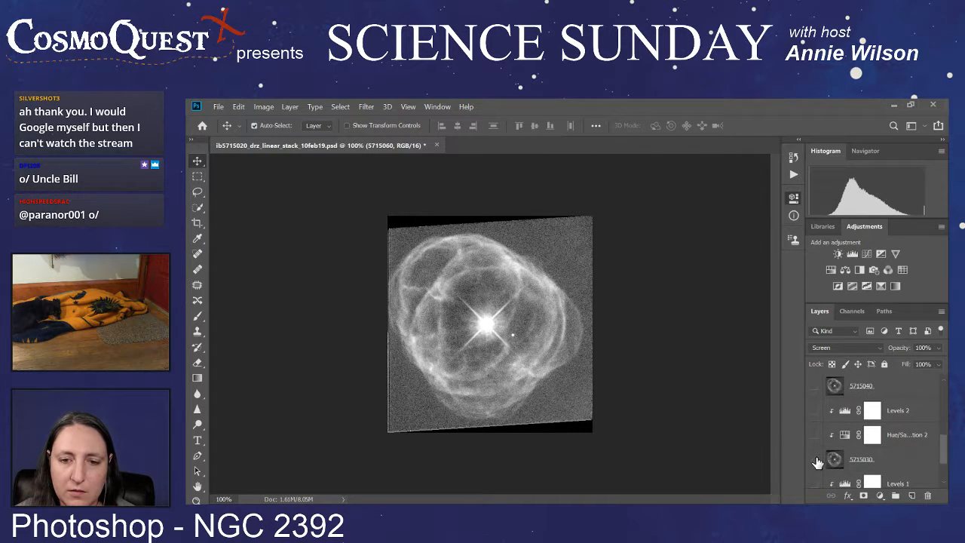
click(815, 459)
scroll(819, 458, down, 2)
click(816, 476)
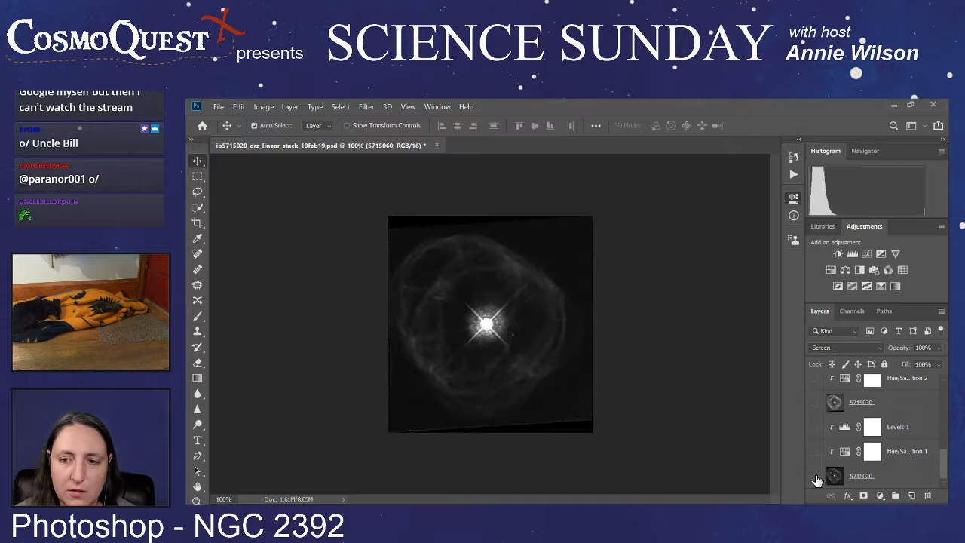
- Compare exposures 5715060 and 5715050 by alternately showing each one alone, ending with only 5715060 shown
scroll(834, 436, up, 5)
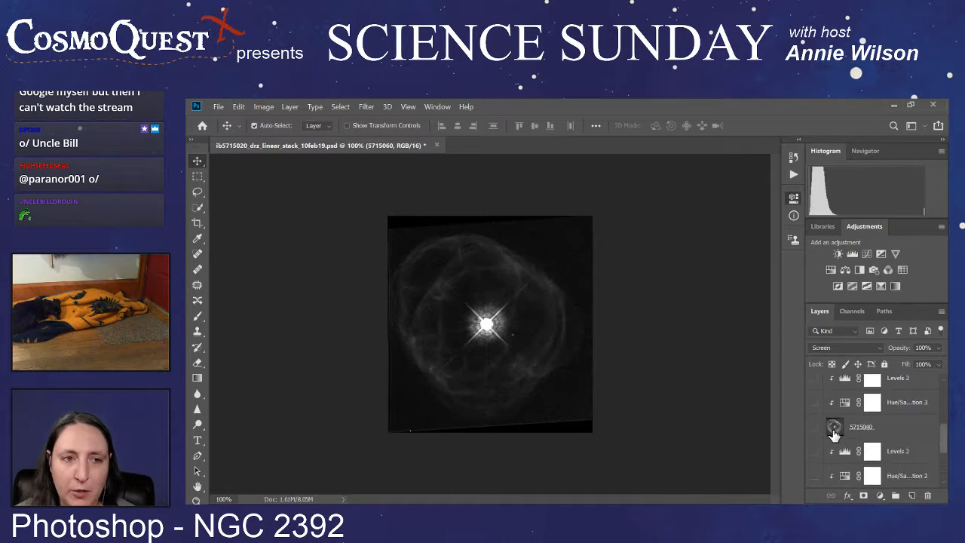
scroll(834, 435, up, 3)
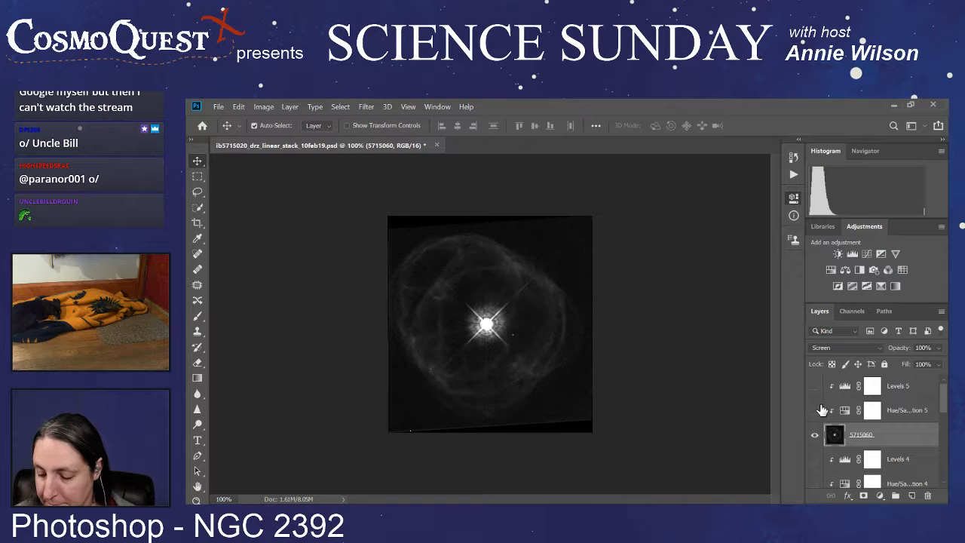
scroll(822, 410, down, 2)
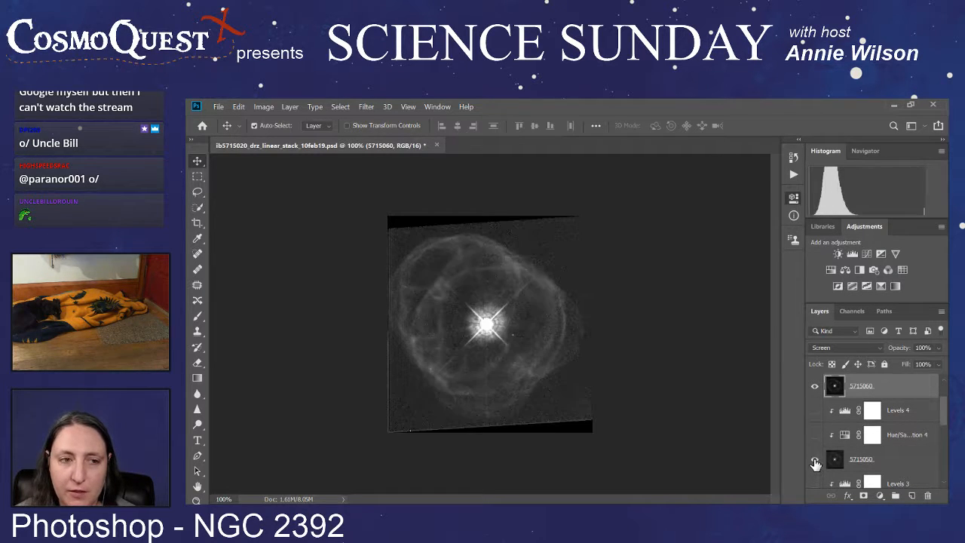
click(814, 459)
click(814, 386)
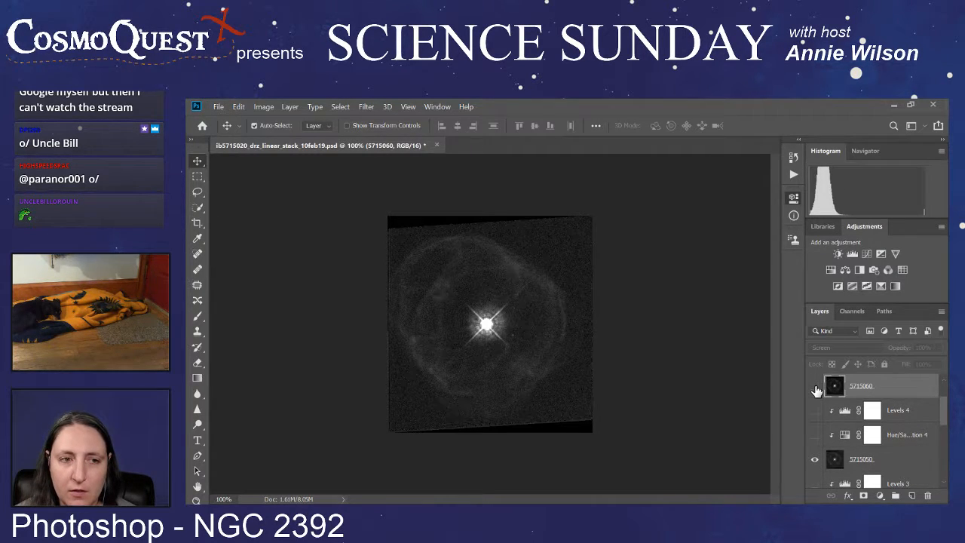
click(814, 387)
click(814, 459)
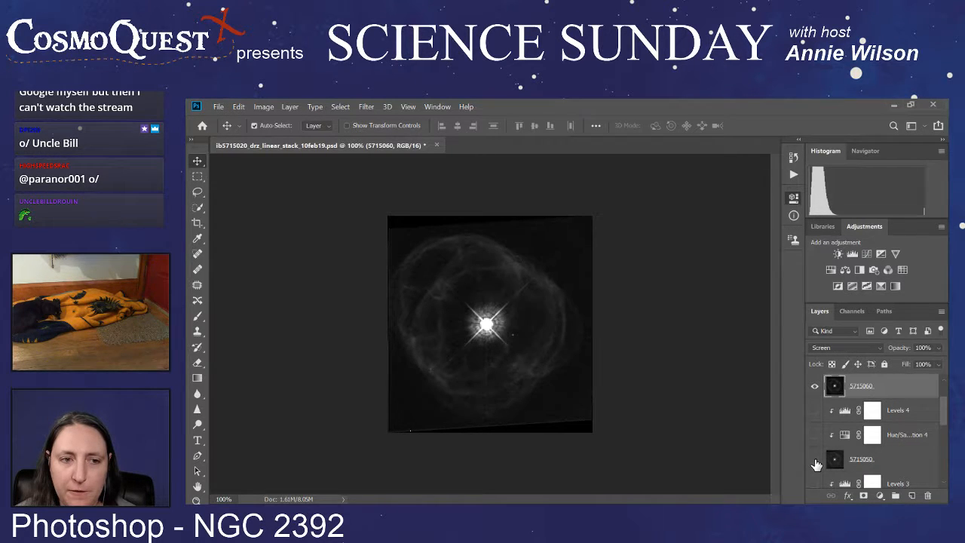
click(815, 458)
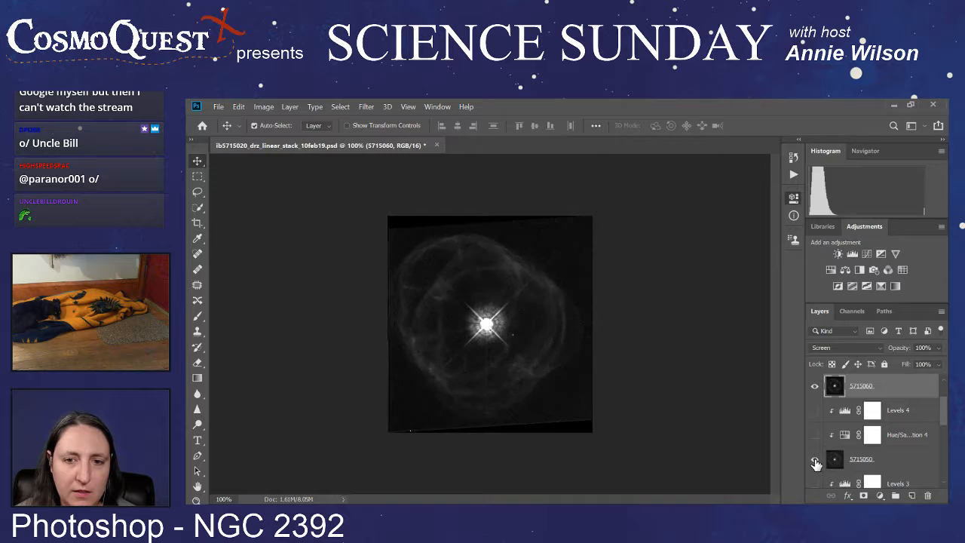
click(814, 387)
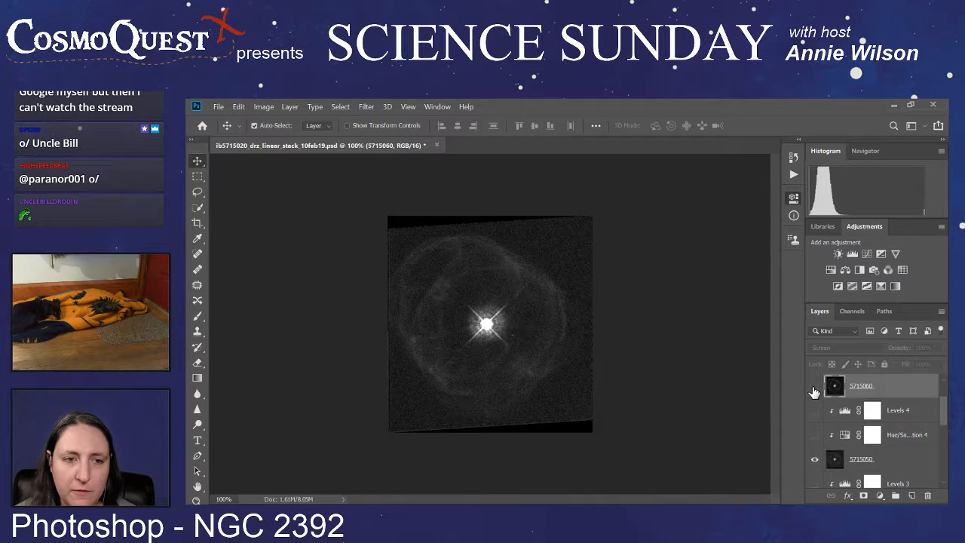
click(815, 388)
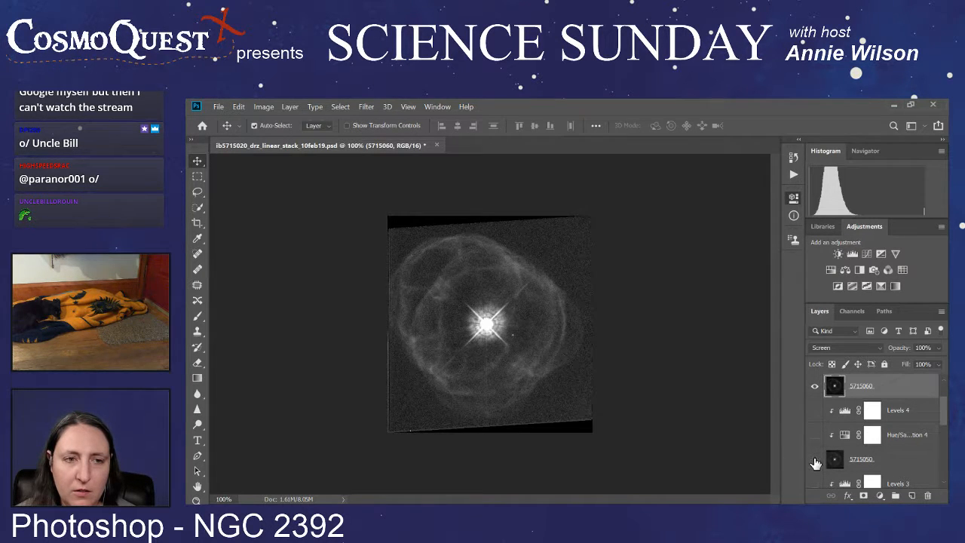
click(816, 460)
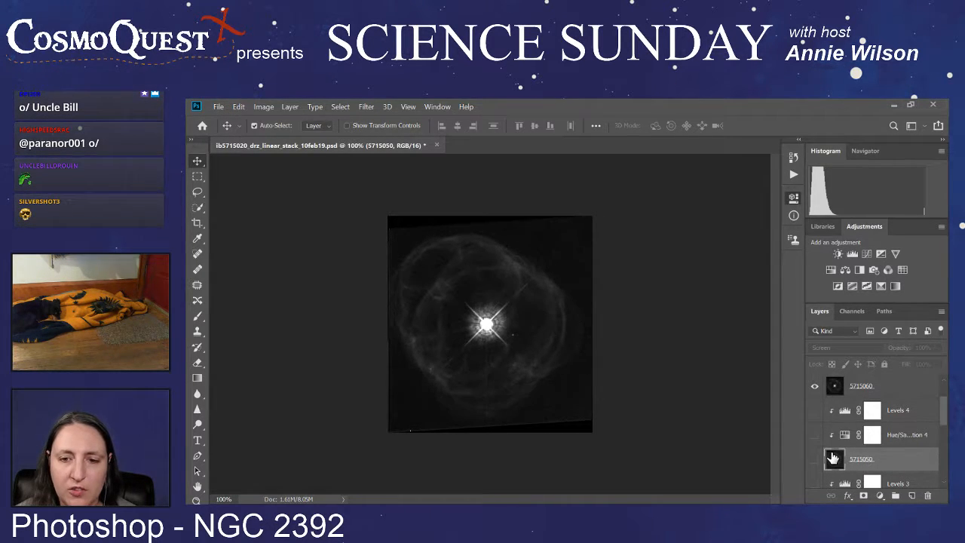
- Delete exposure layer 5715050 together with its Levels 4 and Hue/Saturation 4 adjustment layers
drag(833, 459, 927, 496)
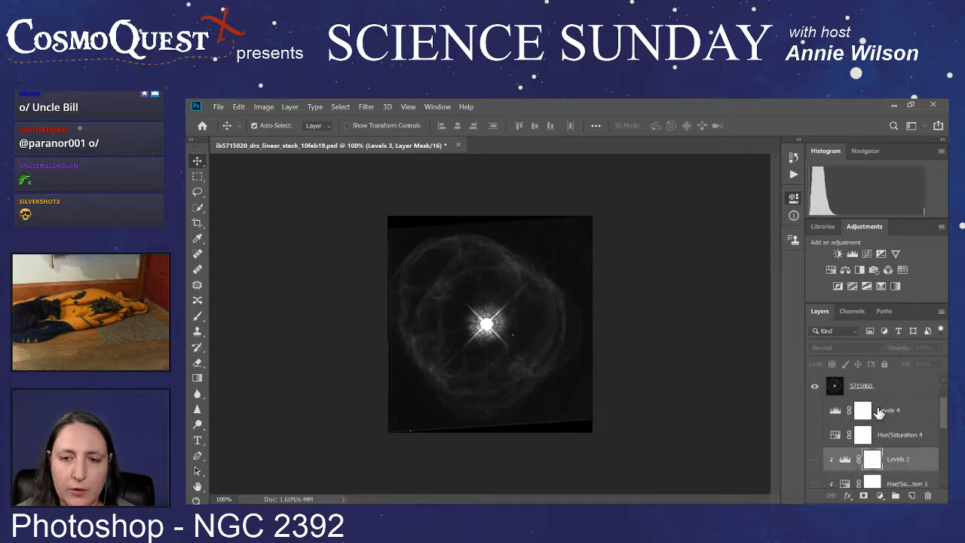
click(907, 411)
shift+click(902, 436)
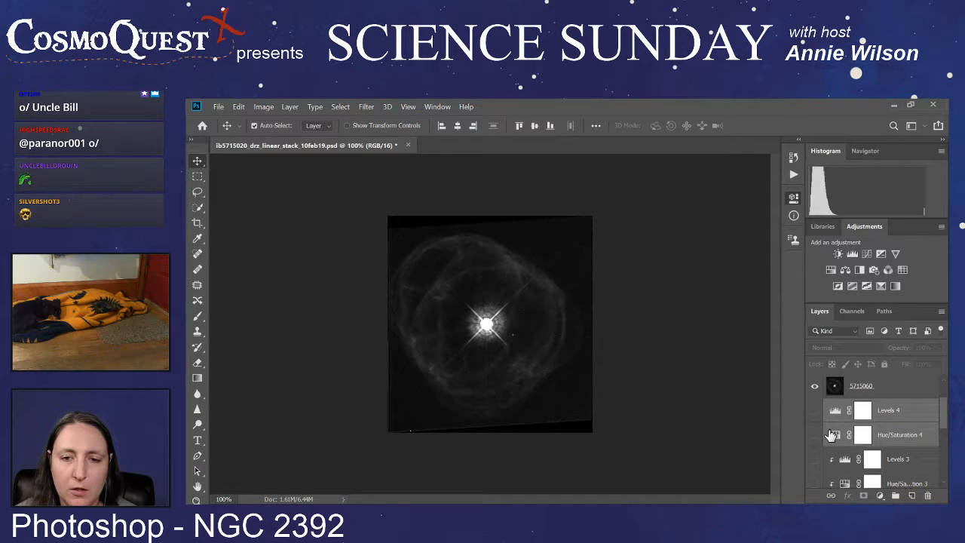
click(928, 496)
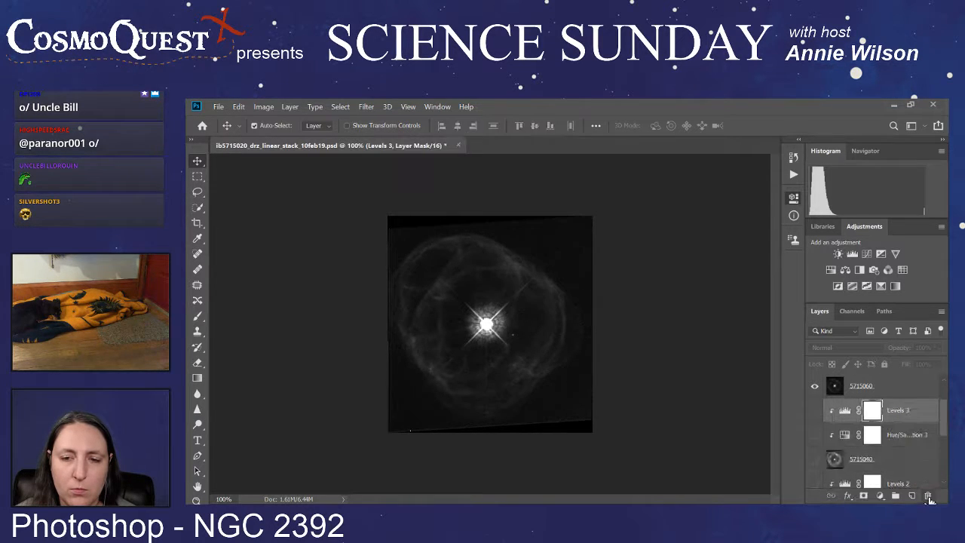
- Hide exposure layer 5715060 and show exposure layers 5715030 and 5715040 instead
scroll(890, 468, up, 2)
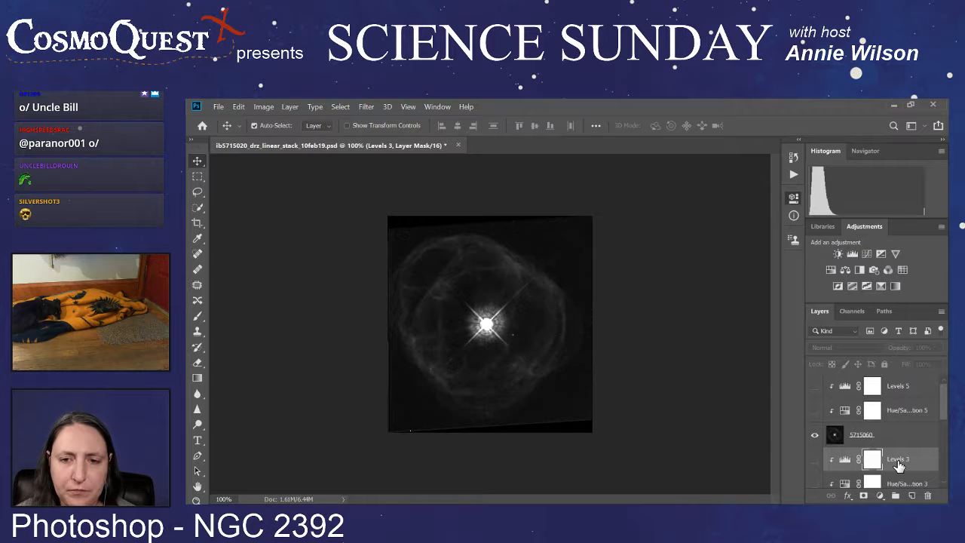
scroll(879, 461, down, 2)
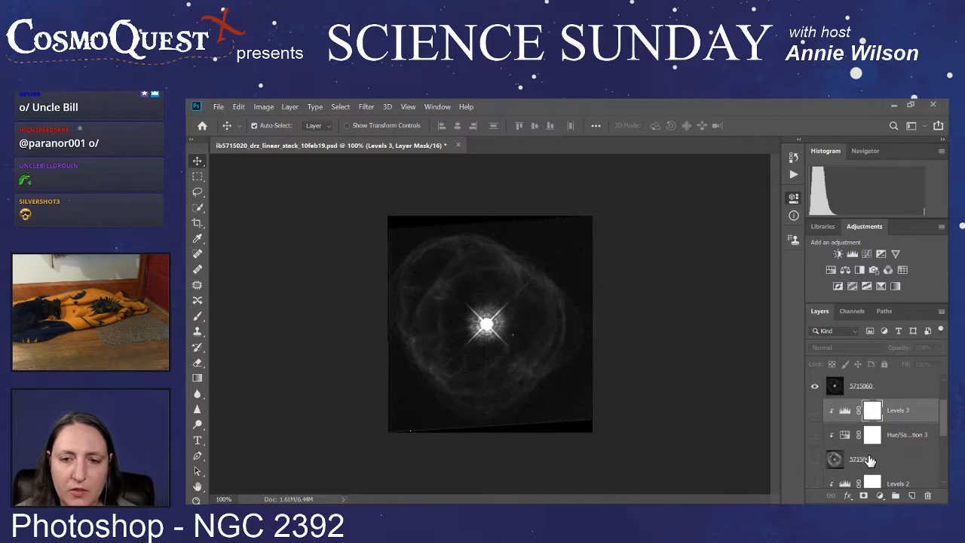
click(815, 388)
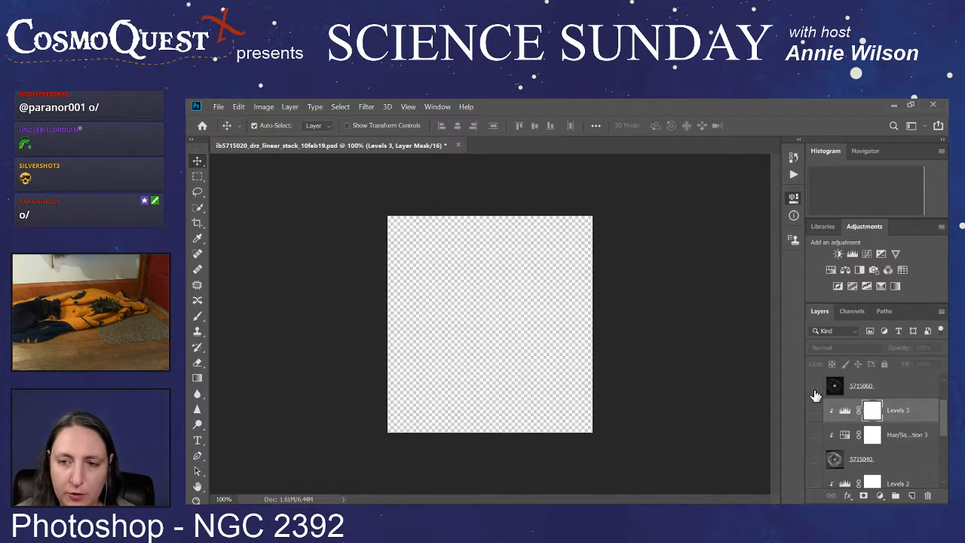
scroll(815, 395, down, 4)
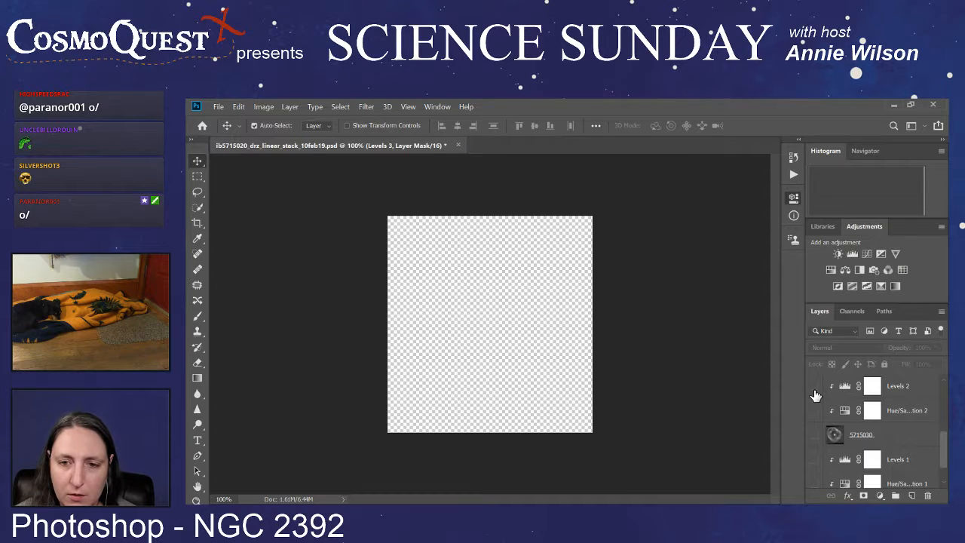
click(815, 436)
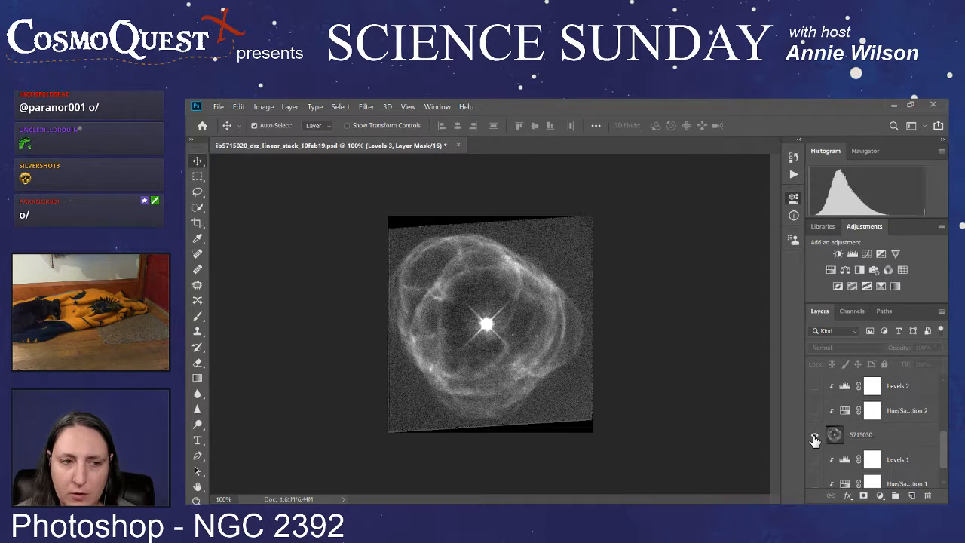
scroll(814, 440, up, 1)
click(815, 386)
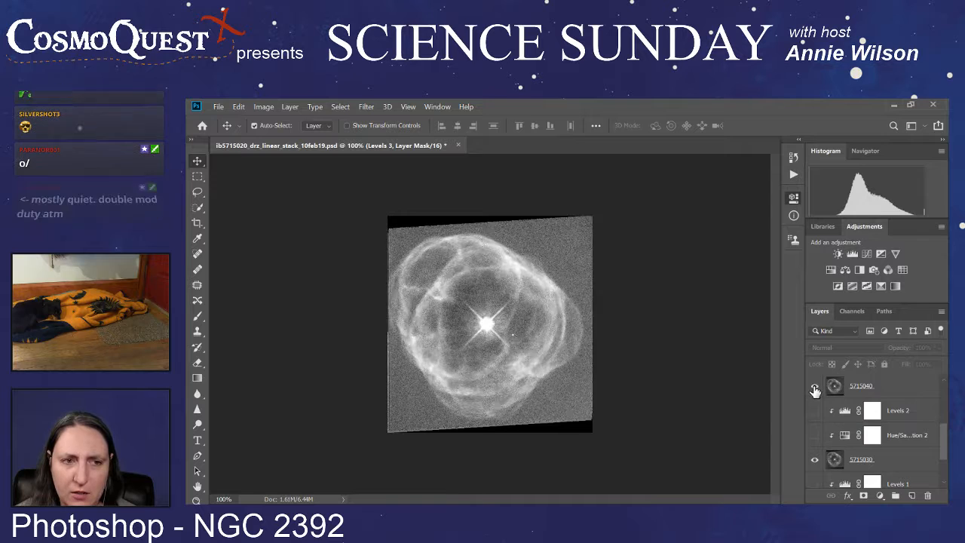
- Compare exposures 5715040 and 5715030 by alternately showing each one alone, ending with only 5715040 shown
click(815, 462)
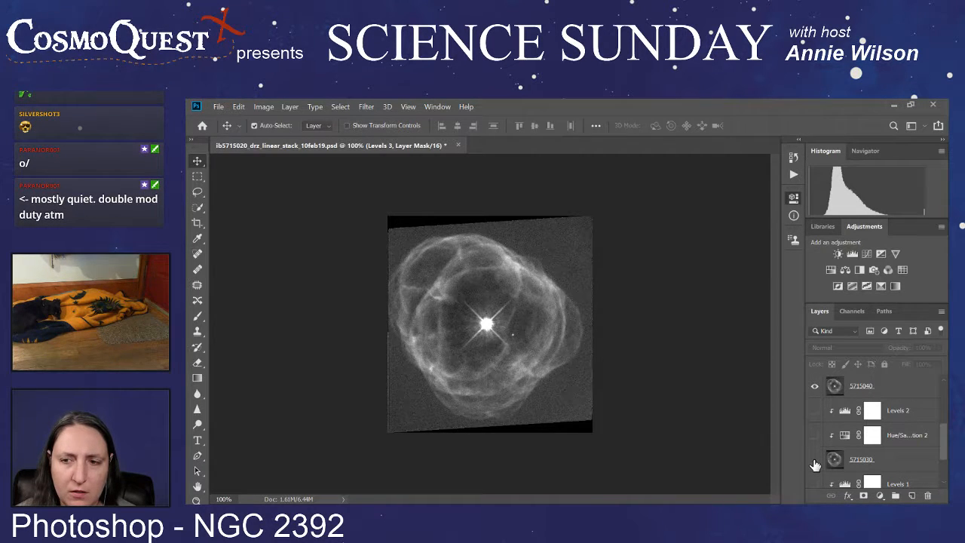
click(815, 460)
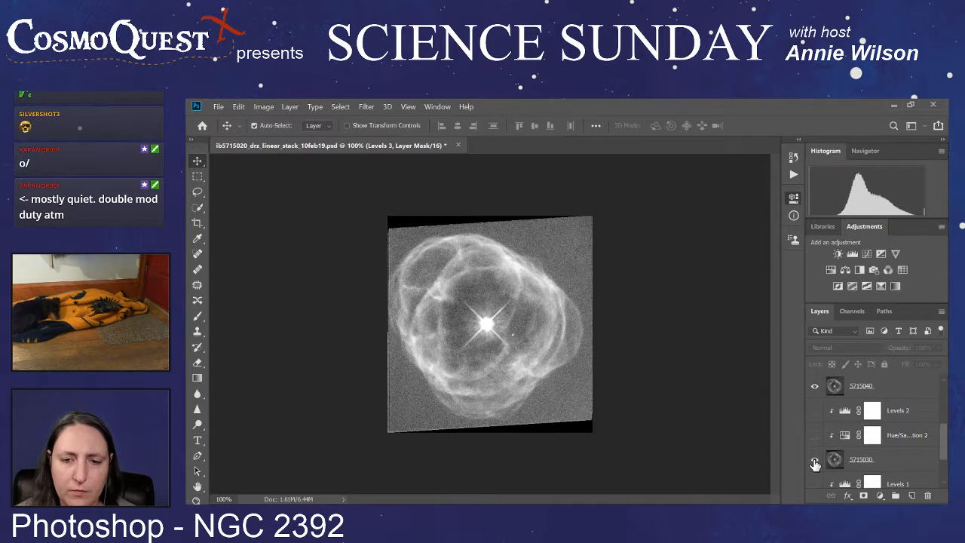
click(814, 386)
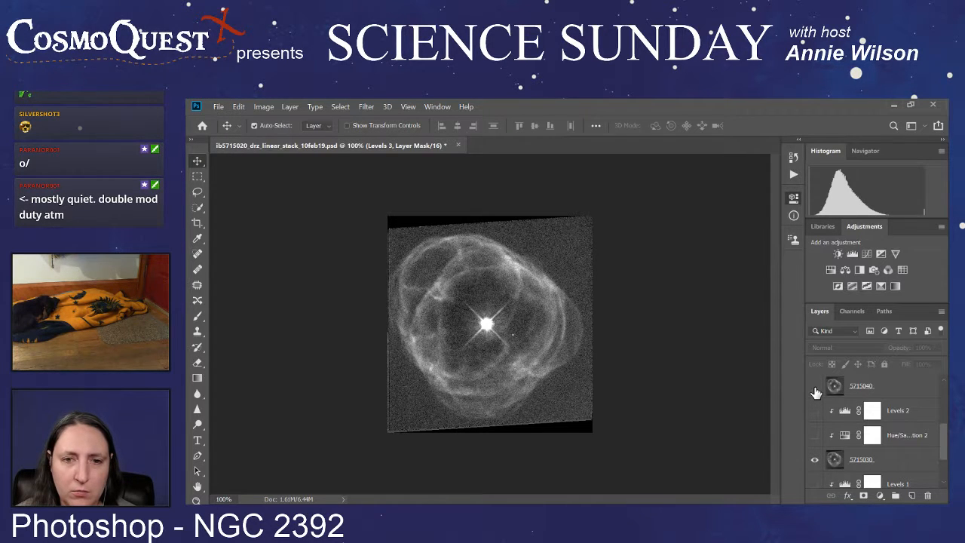
click(815, 388)
click(816, 388)
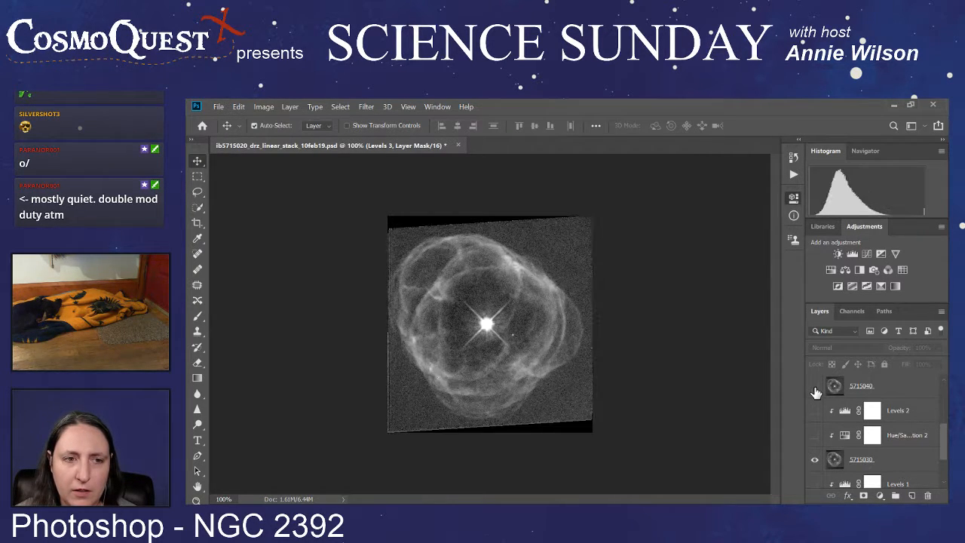
click(815, 387)
click(816, 464)
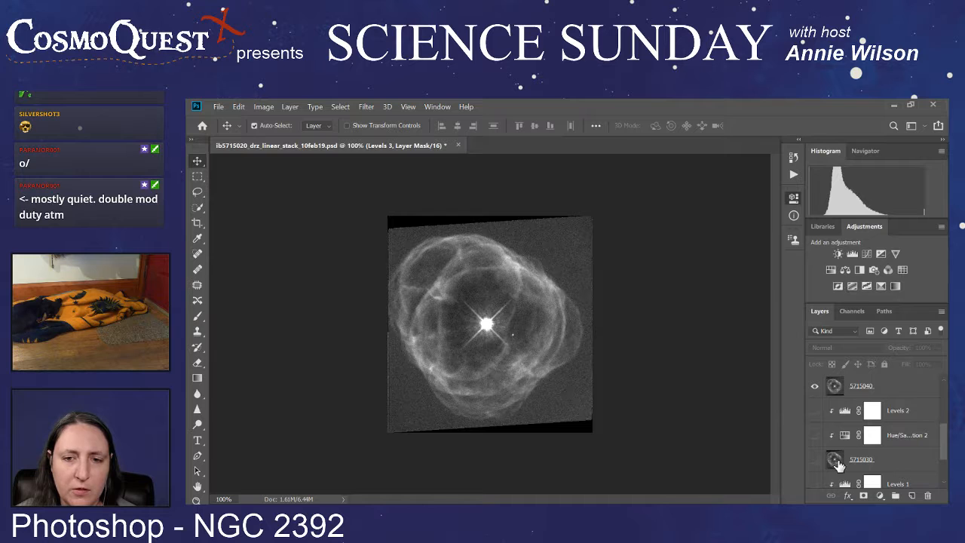
click(815, 460)
click(815, 387)
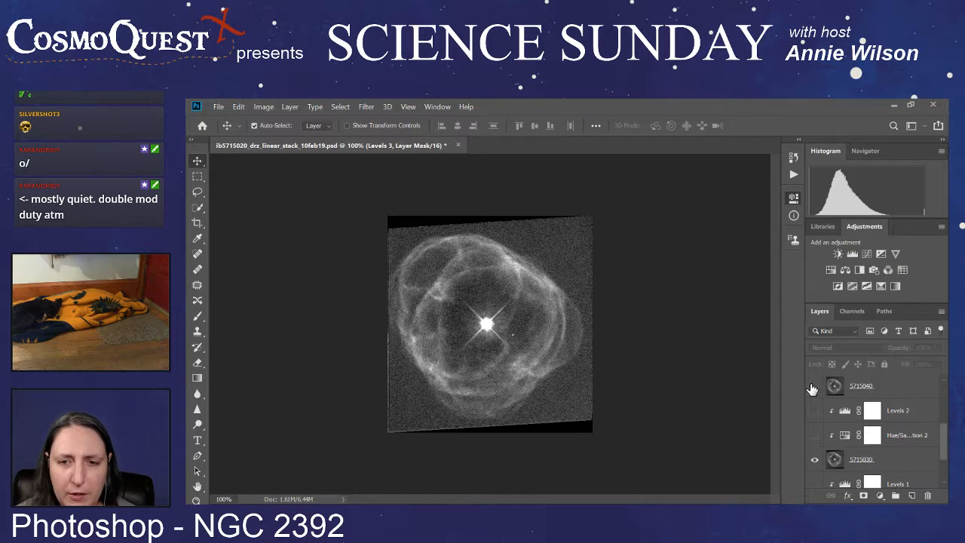
click(814, 387)
click(815, 461)
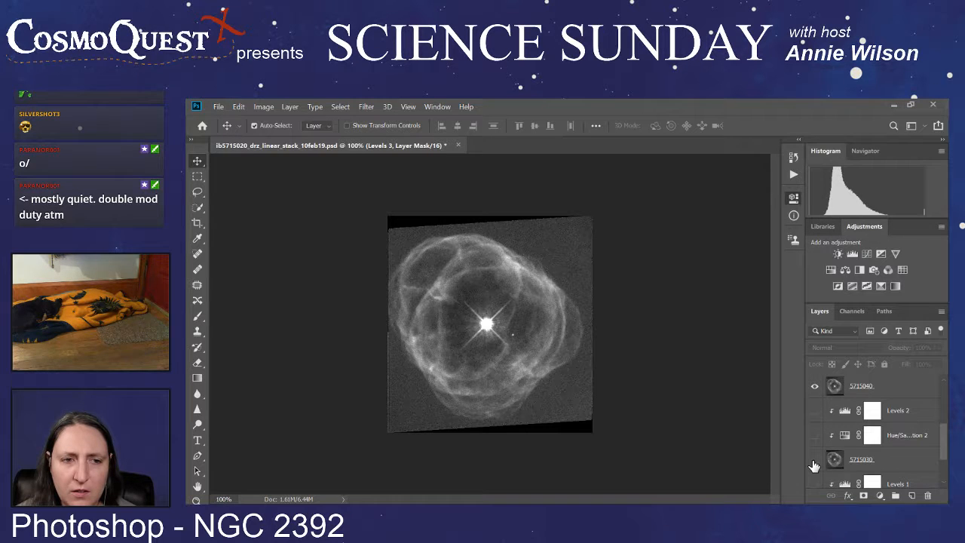
click(814, 461)
click(814, 387)
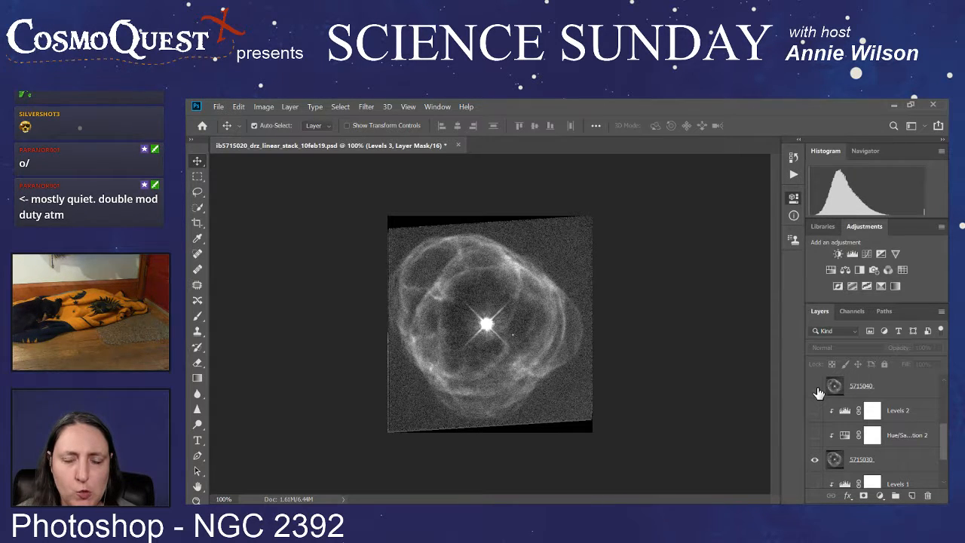
click(815, 386)
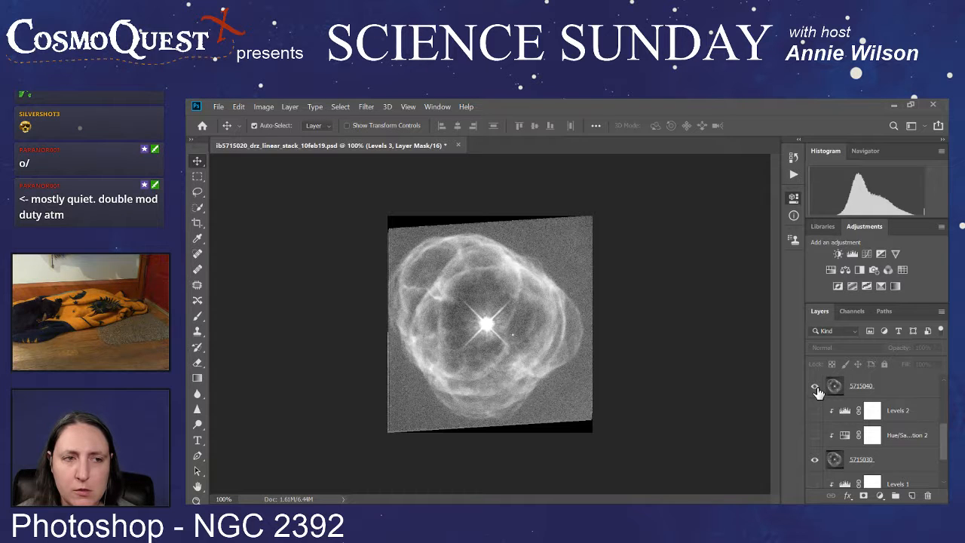
click(815, 460)
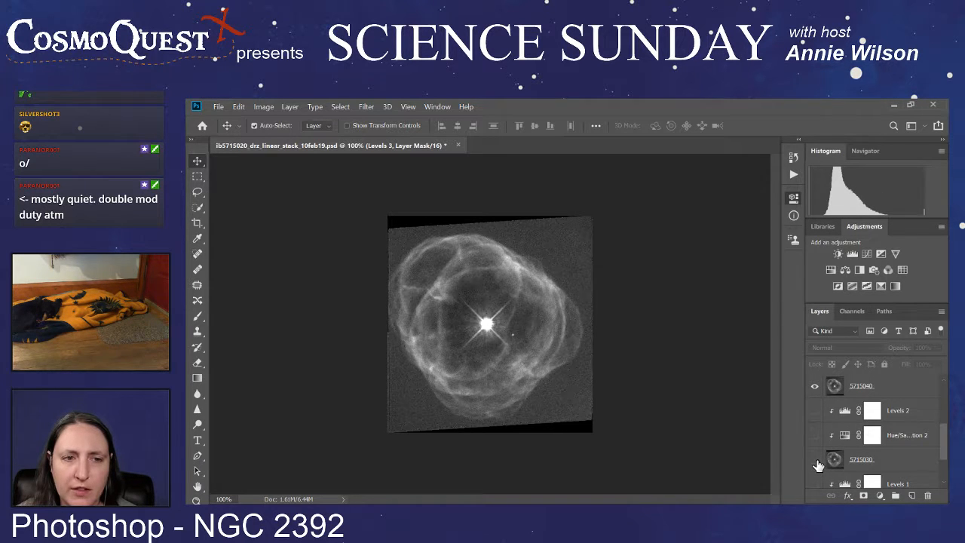
- Delete exposure layer 5715030 together with its Levels 2 and Hue/Saturation 2 adjustment layers
click(896, 462)
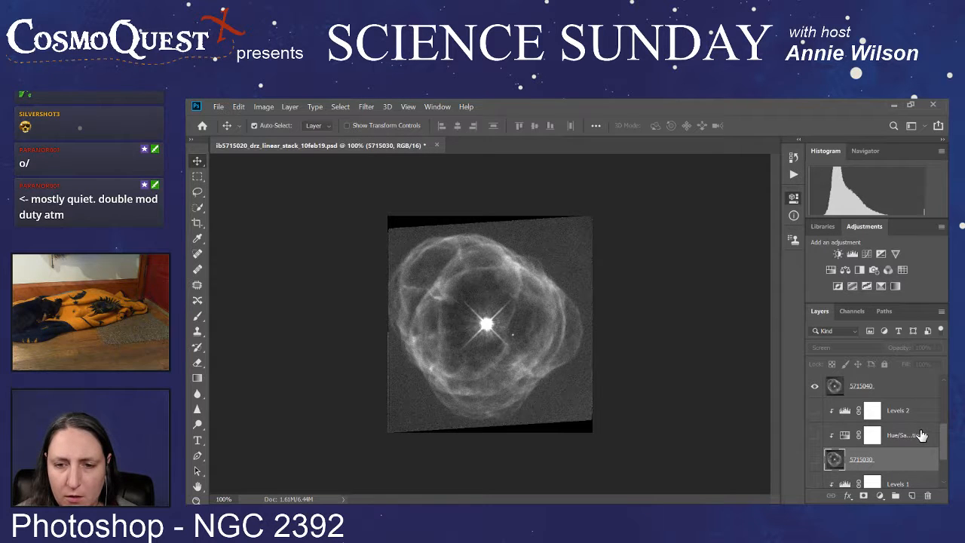
click(922, 435)
click(921, 411)
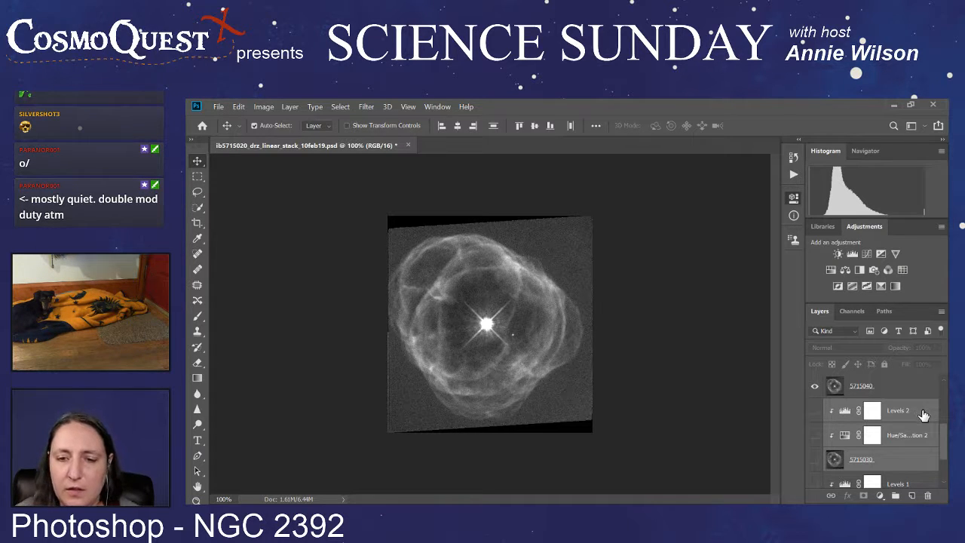
scroll(926, 417, down, 2)
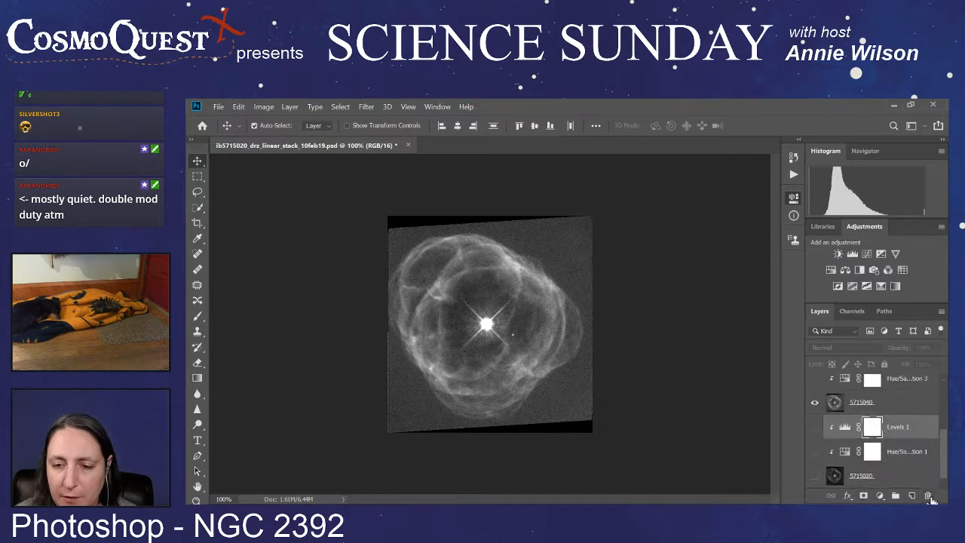
click(898, 429)
- Show exposure layers 5715020 and 5715060 together with the already shown 5715040
scroll(895, 452, up, 3)
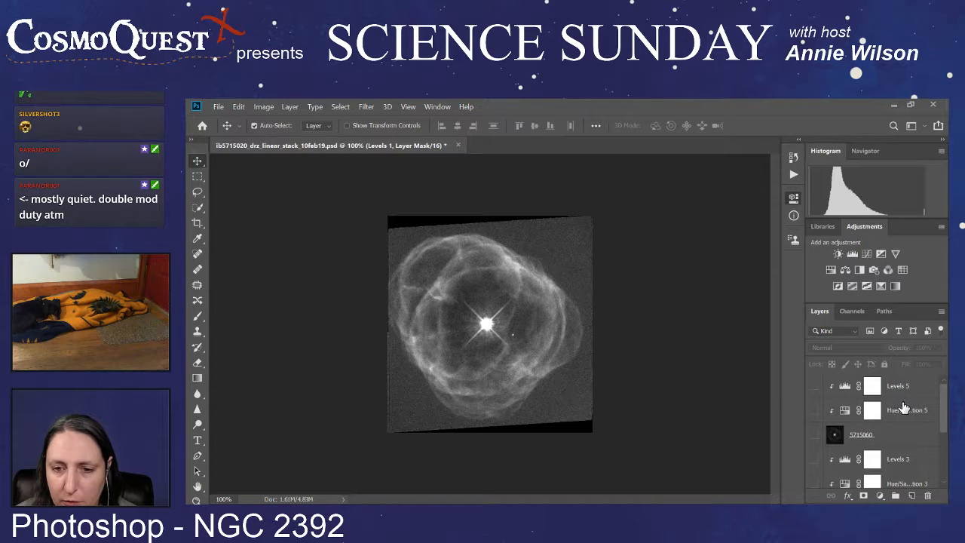
scroll(904, 408, down, 2)
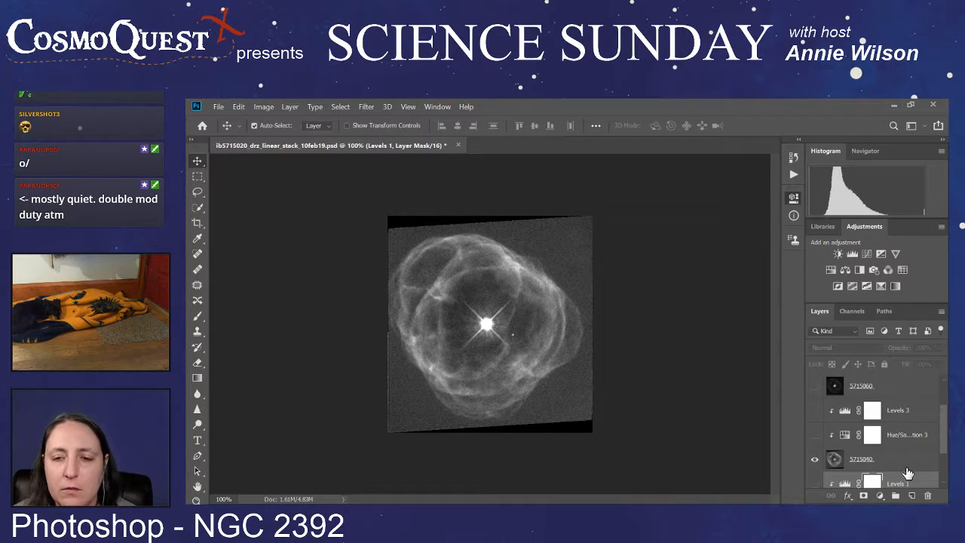
scroll(901, 452, down, 2)
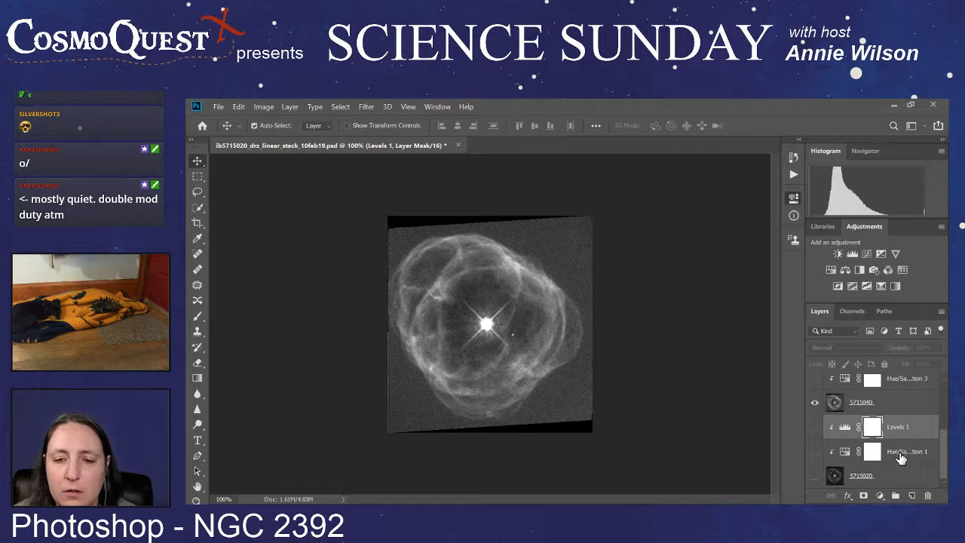
click(815, 477)
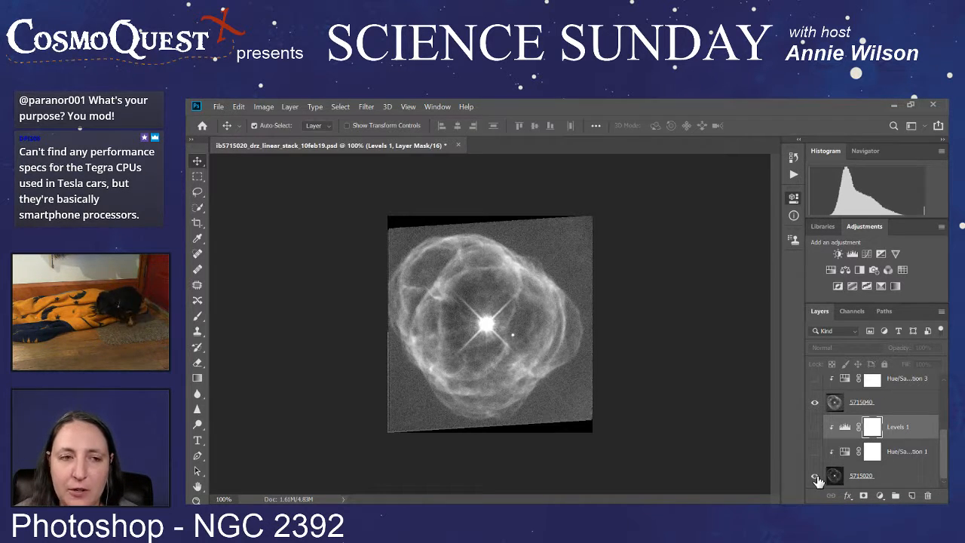
scroll(821, 460, up, 3)
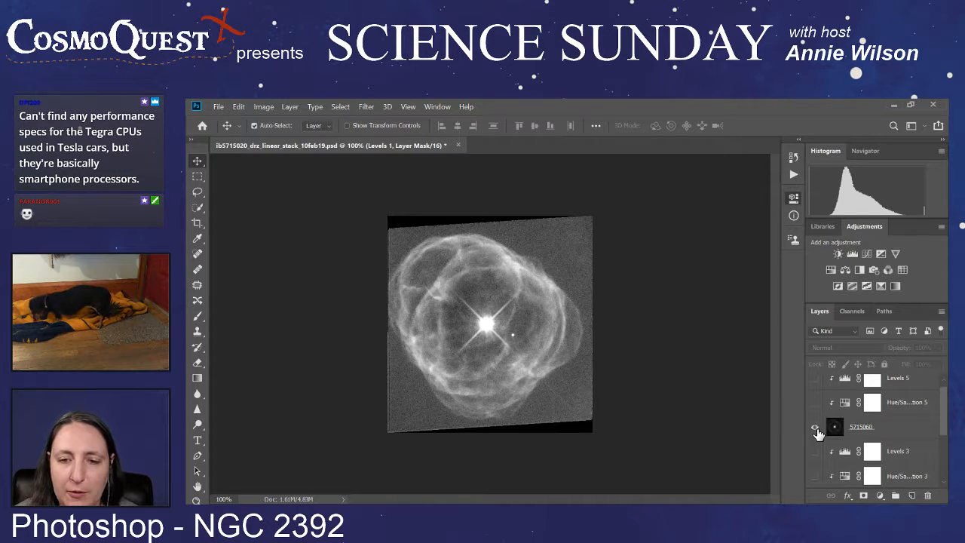
click(815, 428)
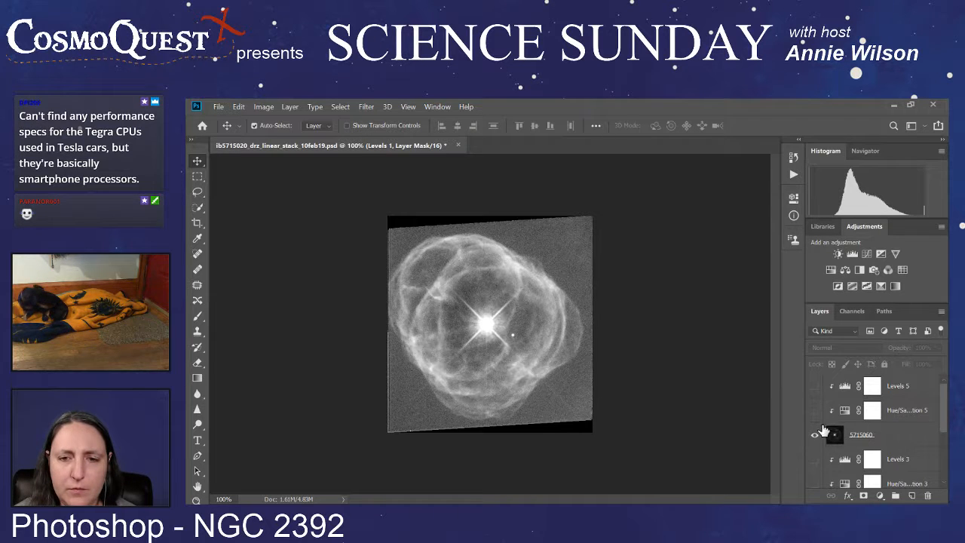
- Preview the color tint of each exposure by briefly toggling Hue/Saturation 1, Hue/Saturation 3 and Hue/Saturation 5 on and off
scroll(826, 431, down, 3)
scroll(823, 473, up, 2)
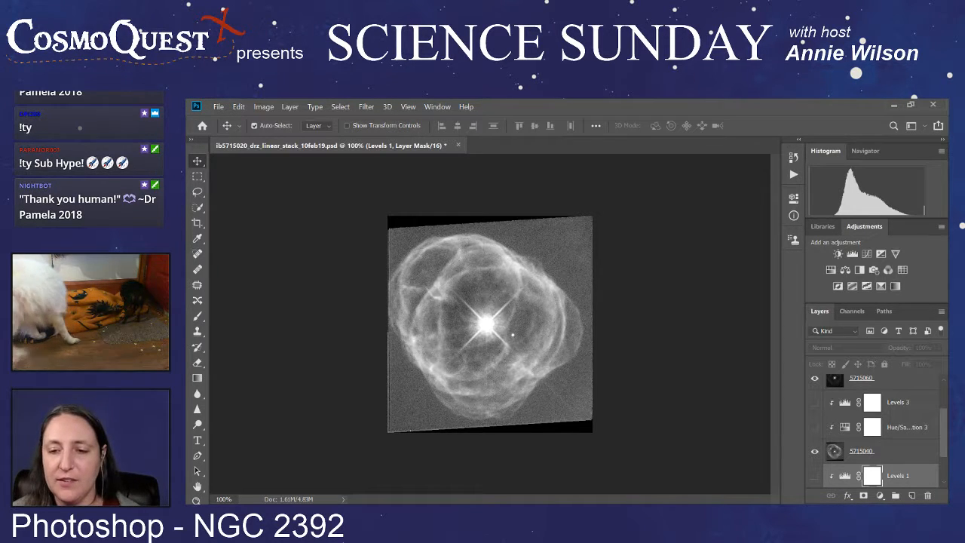
scroll(889, 428, down, 2)
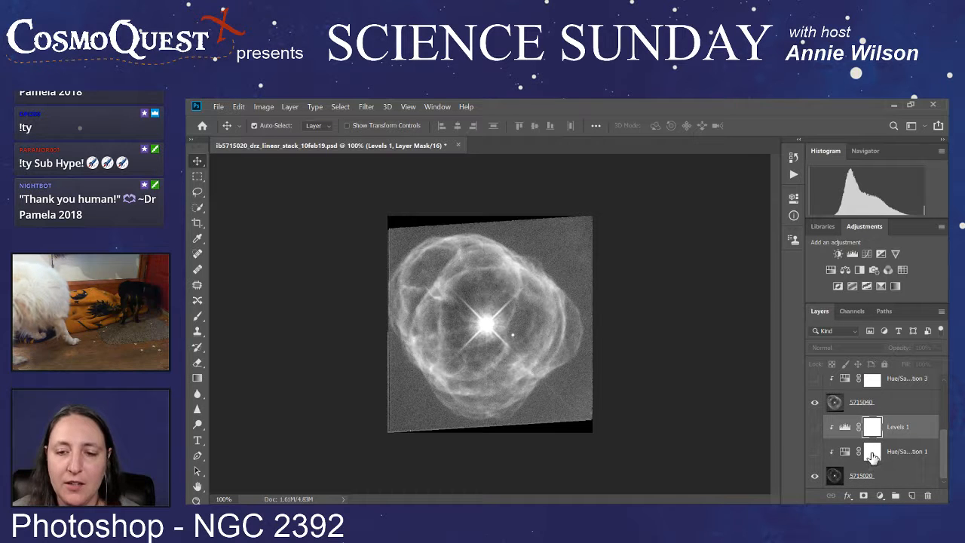
click(814, 451)
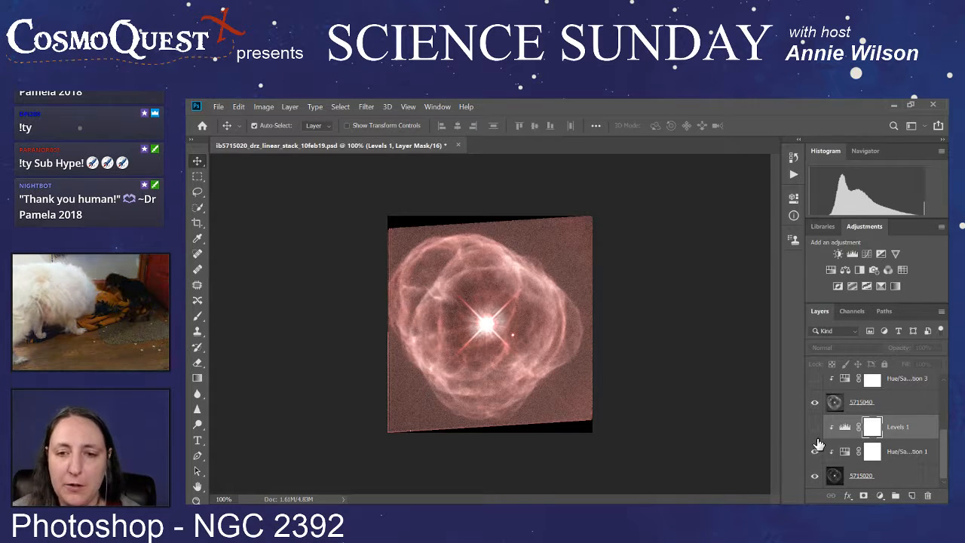
click(814, 451)
scroll(821, 434, up, 1)
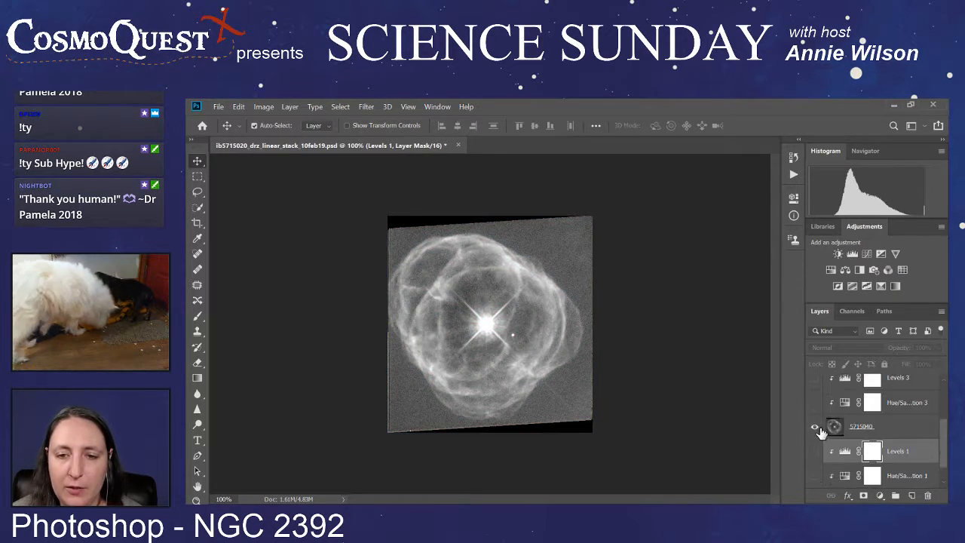
click(816, 403)
click(815, 404)
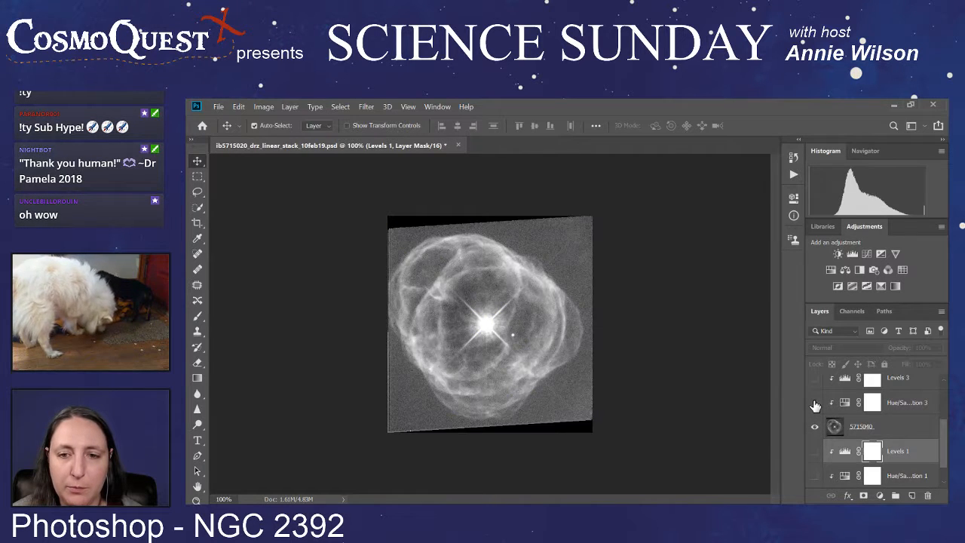
scroll(815, 405, up, 3)
click(815, 406)
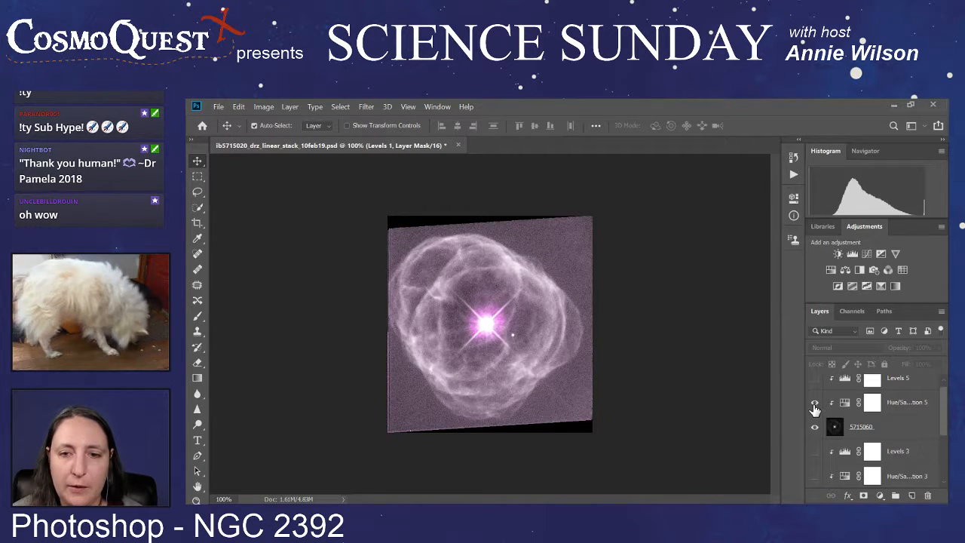
click(815, 406)
scroll(818, 449, down, 4)
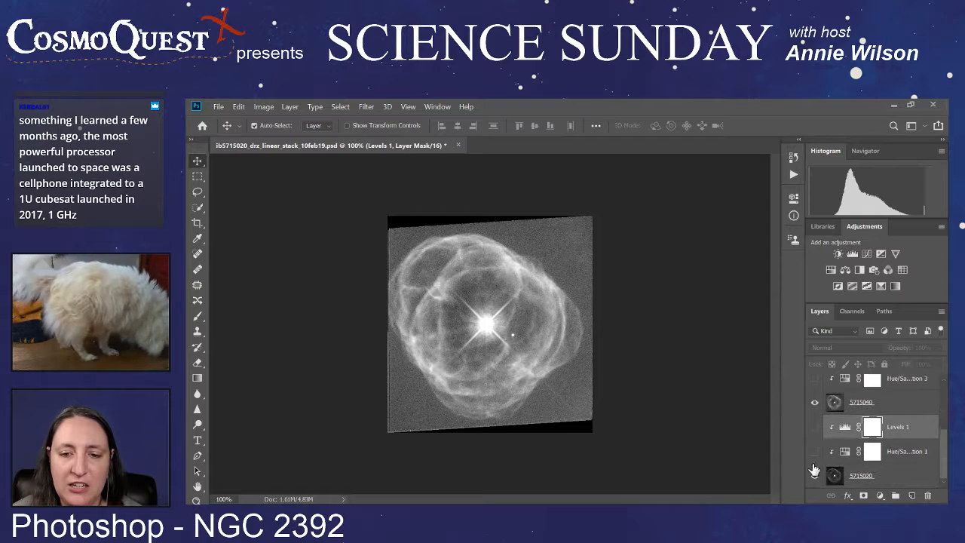
- Hide exposure layers 5715040 and 5715020 so that only exposure 5715060 is shown
click(815, 404)
scroll(816, 406, up, 3)
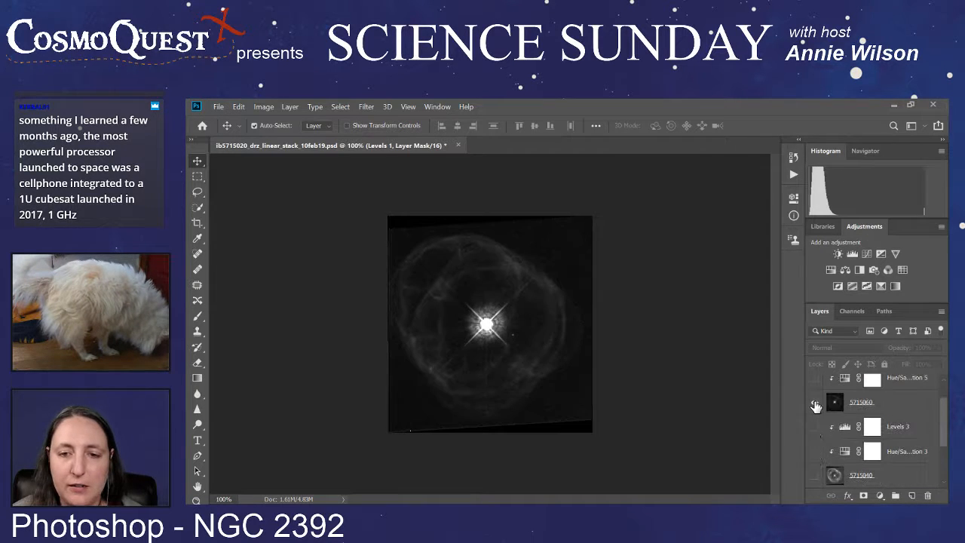
click(815, 405)
scroll(852, 403, up, 1)
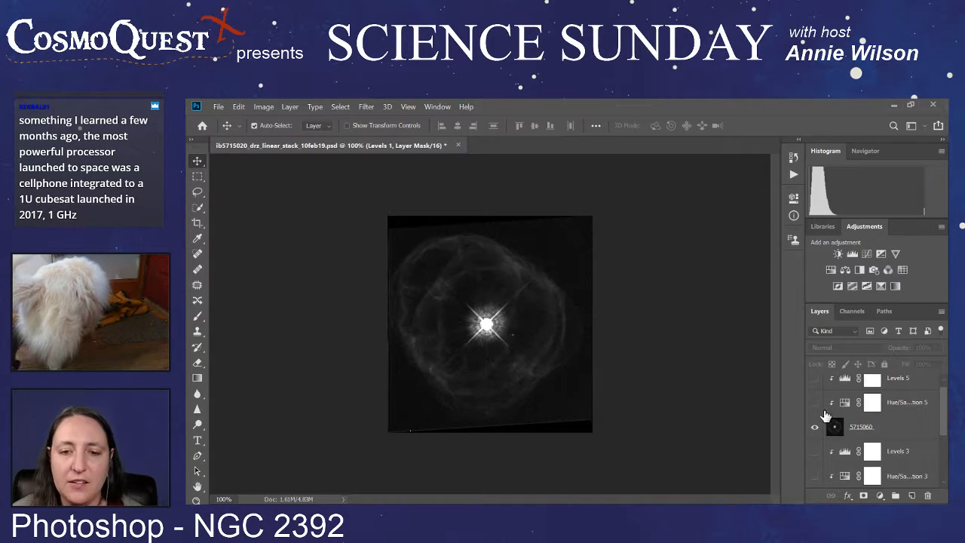
- Turn on Hue/Saturation 5 and change its hue so that exposure 5715060 is tinted green
click(815, 402)
click(905, 407)
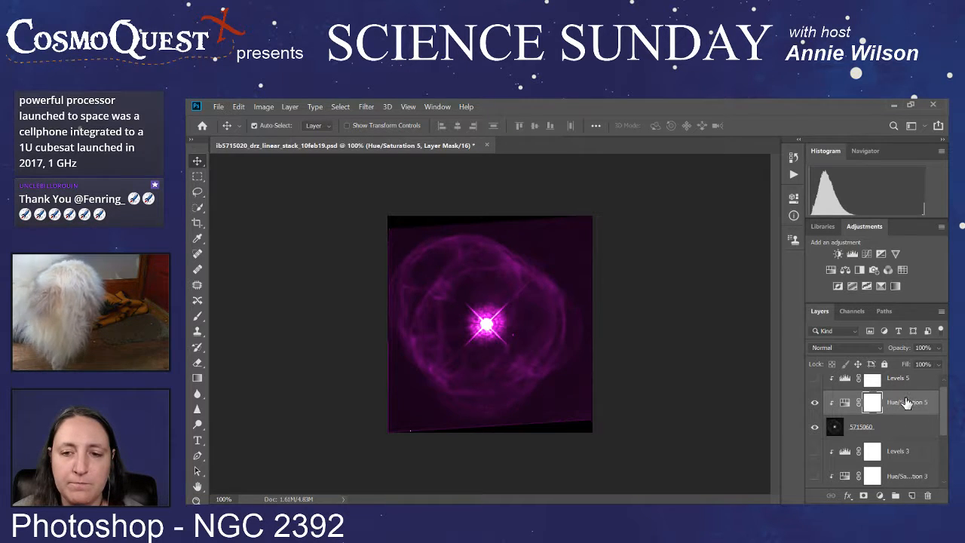
double_click(907, 402)
key(Return)
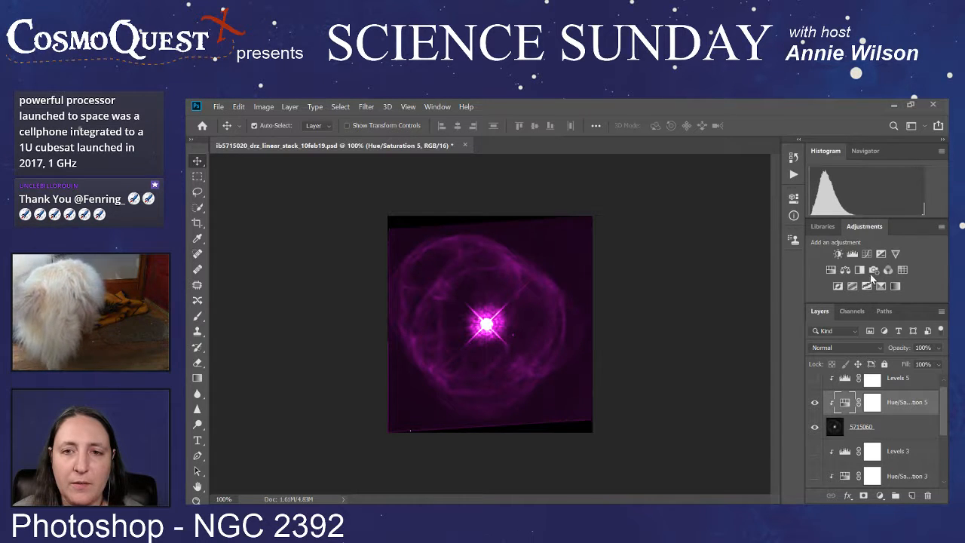
click(876, 404)
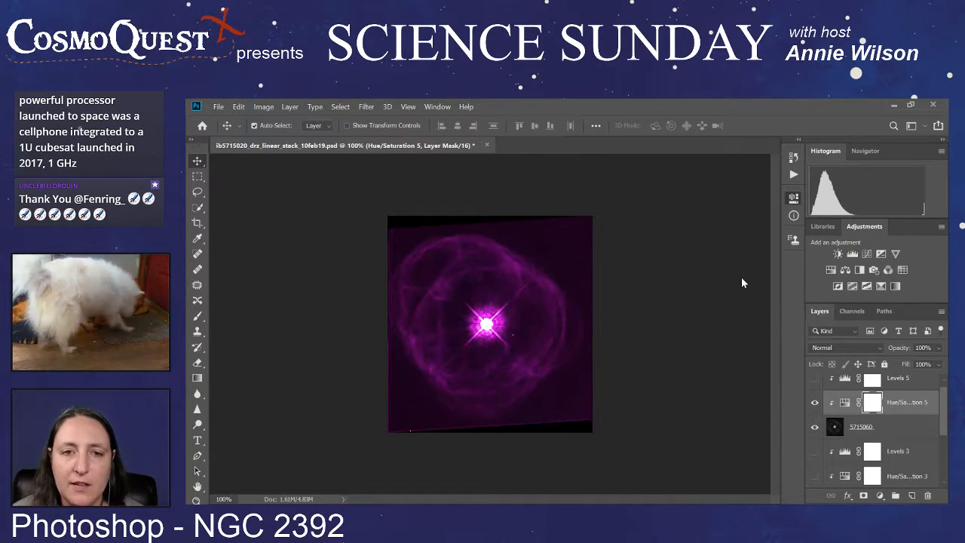
key(ctrl+z)
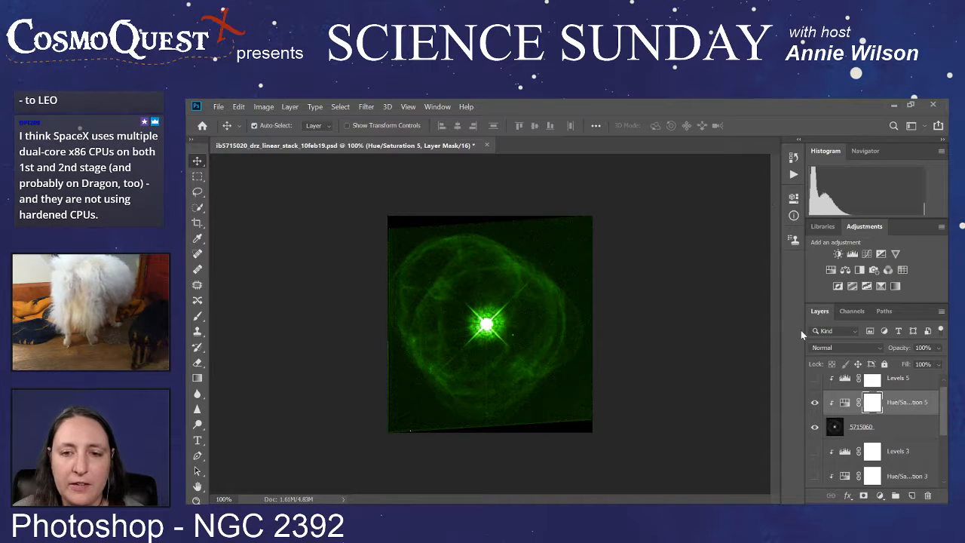
- Show exposures 5715020 and 5715040 along with their color adjustments Hue/Saturation 1 and Hue/Saturation 3
scroll(832, 400, down, 3)
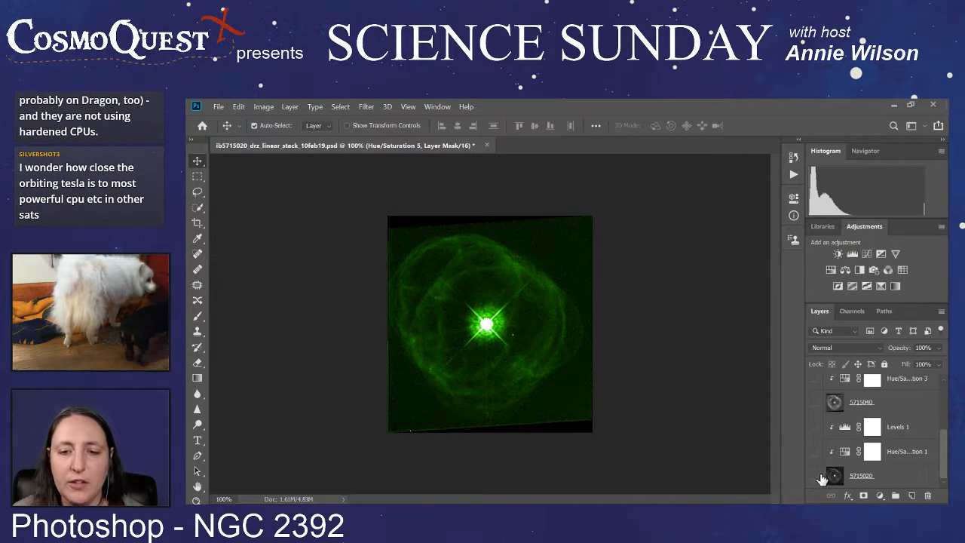
click(814, 477)
click(814, 452)
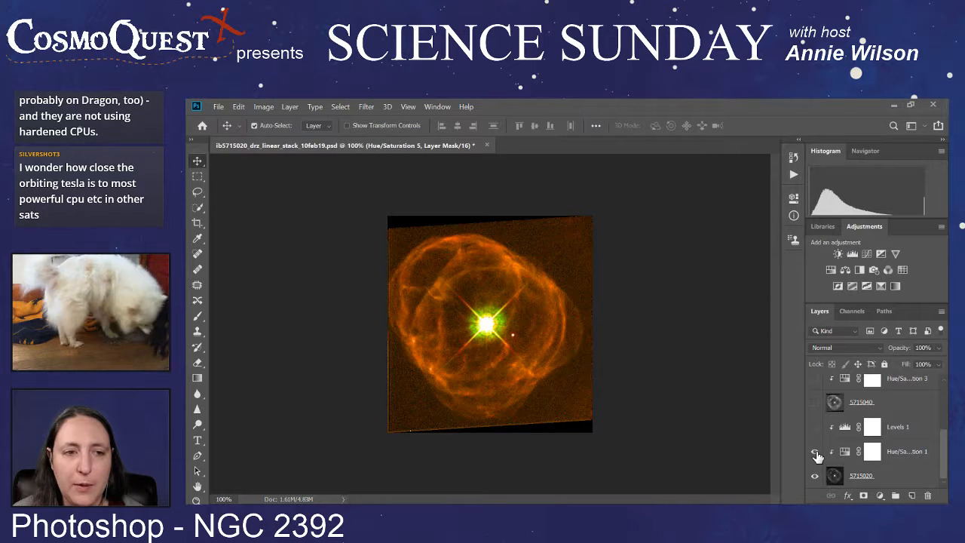
scroll(817, 453, up, 1)
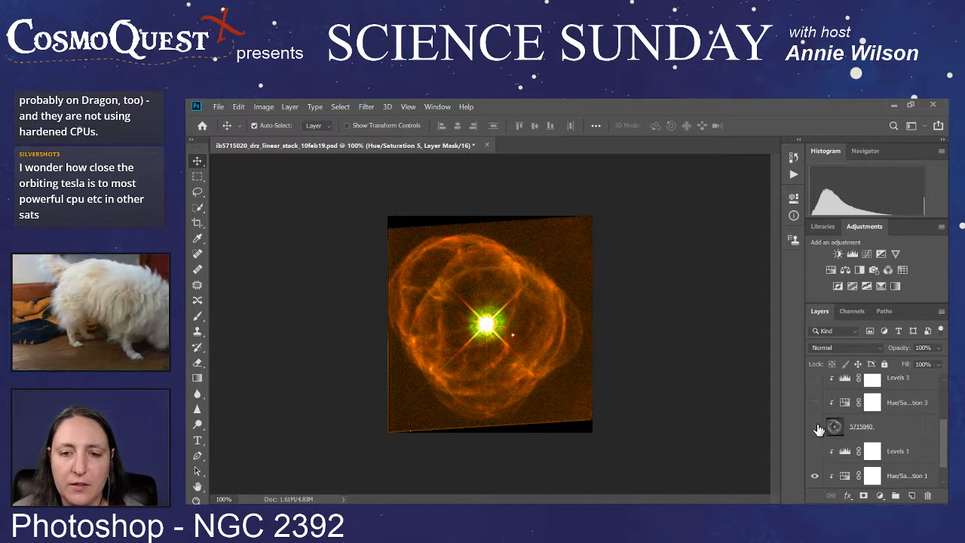
click(815, 426)
click(815, 403)
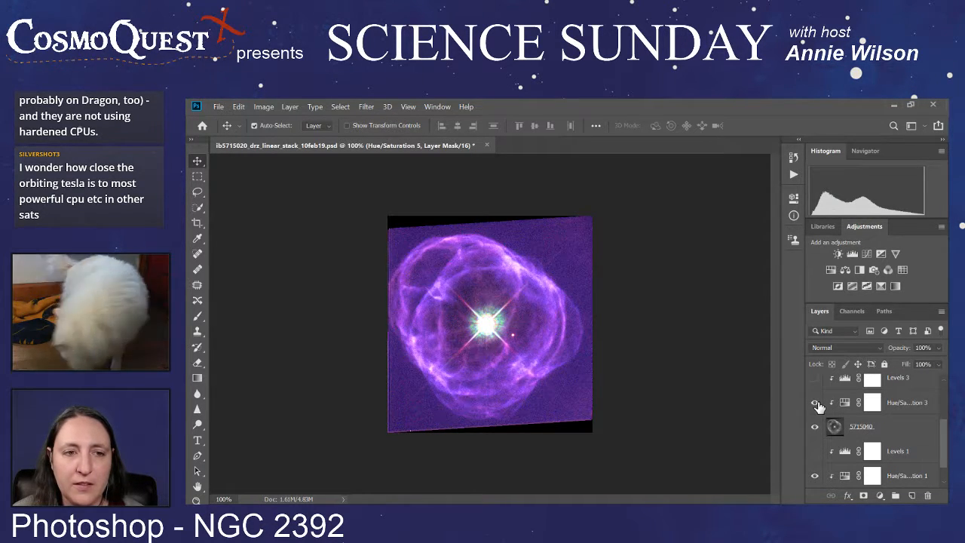
- Turn on the Levels 5 adjustment of exposure 5715060 and open its properties
scroll(818, 407, up, 3)
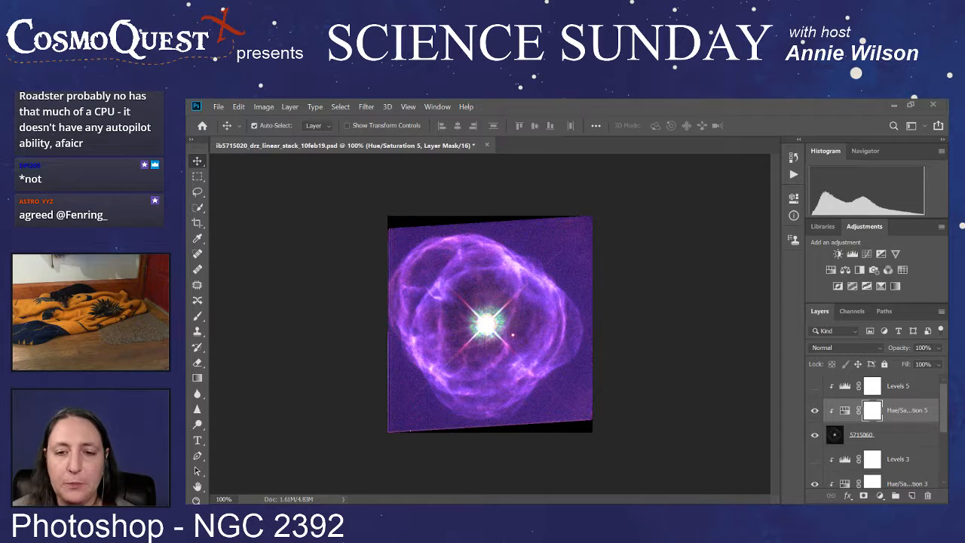
click(816, 387)
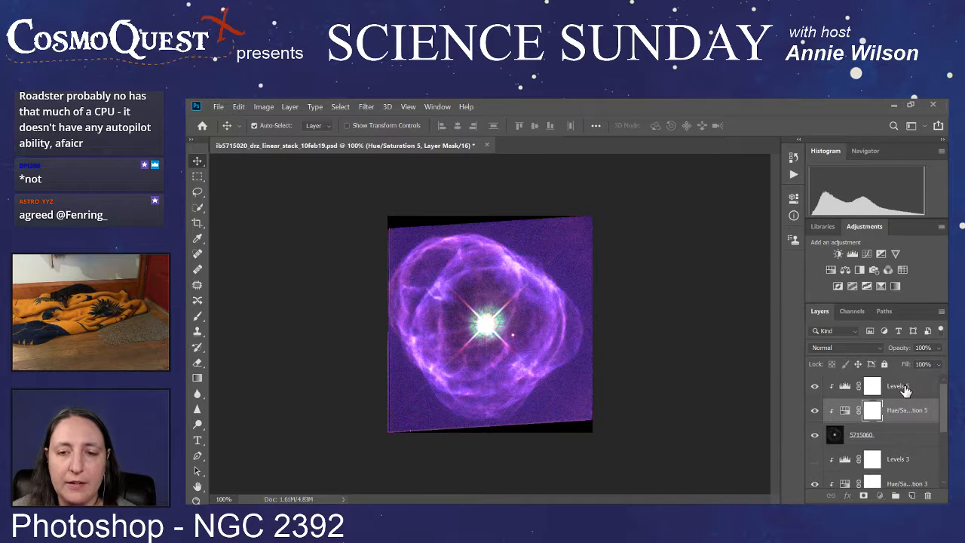
click(873, 387)
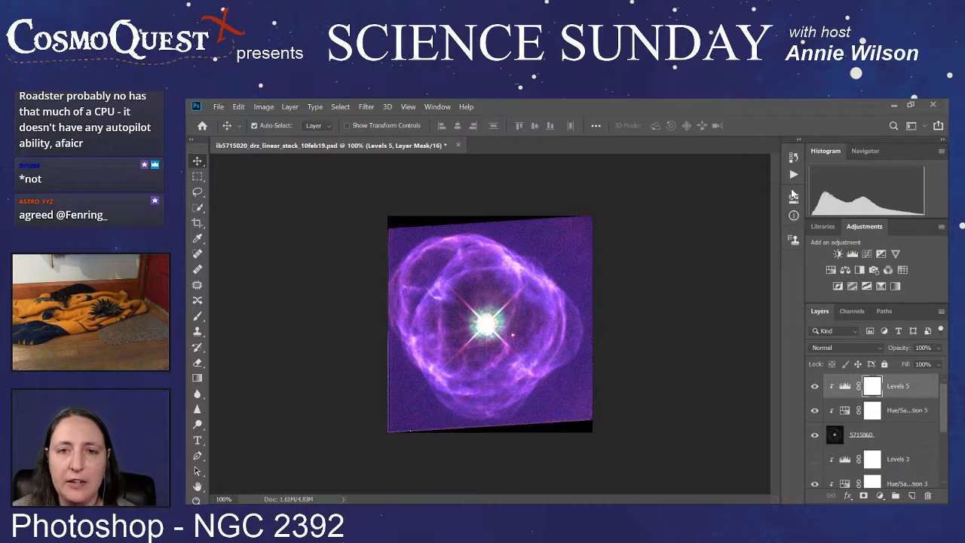
click(799, 140)
click(800, 141)
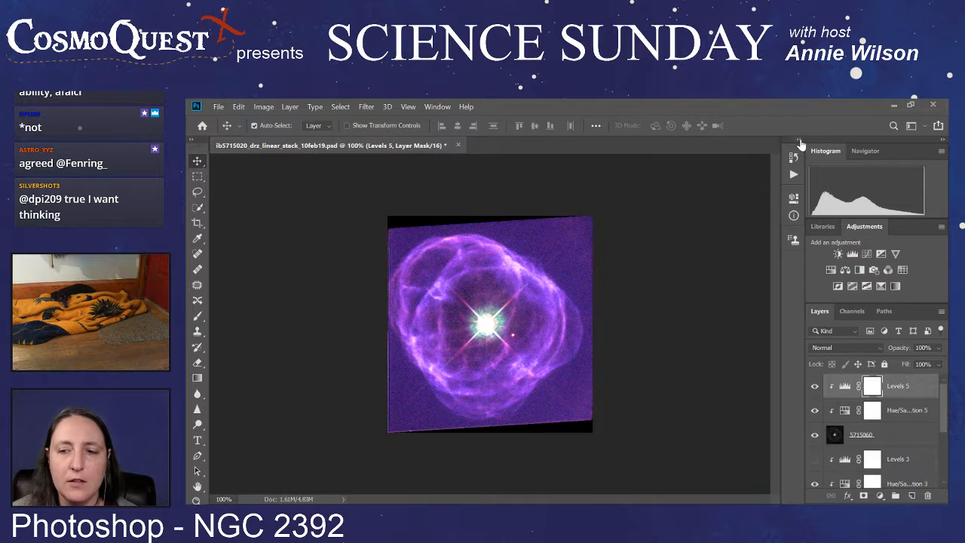
double_click(898, 386)
key(Return)
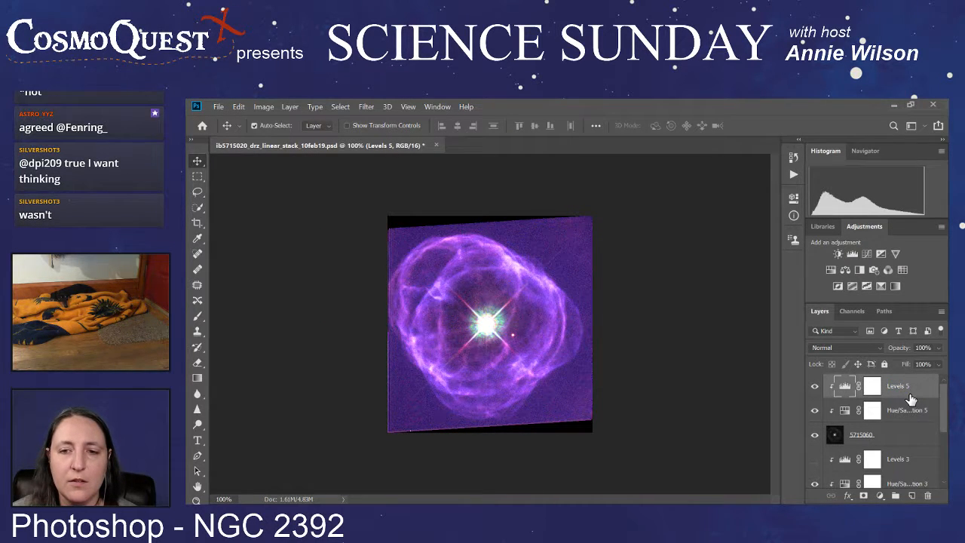
key(h)
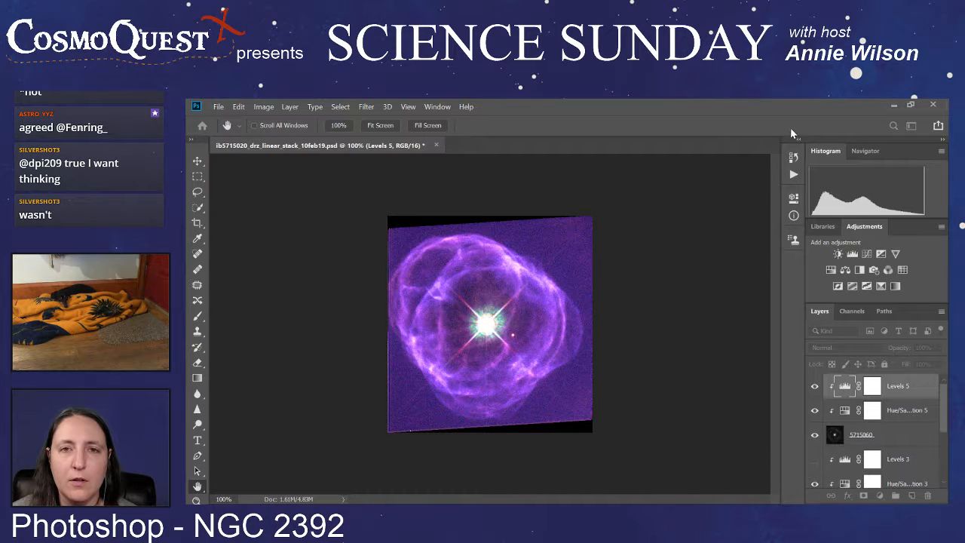
key(v)
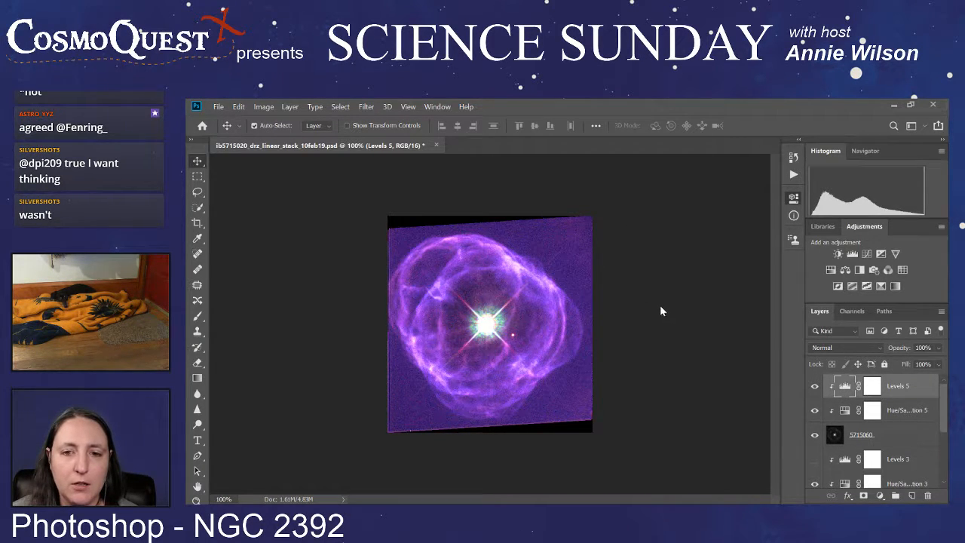
- Hide exposures 5715060 and 5715020 so that only the blue-tinted exposure 5715040 is shown
click(815, 435)
scroll(816, 445, down, 3)
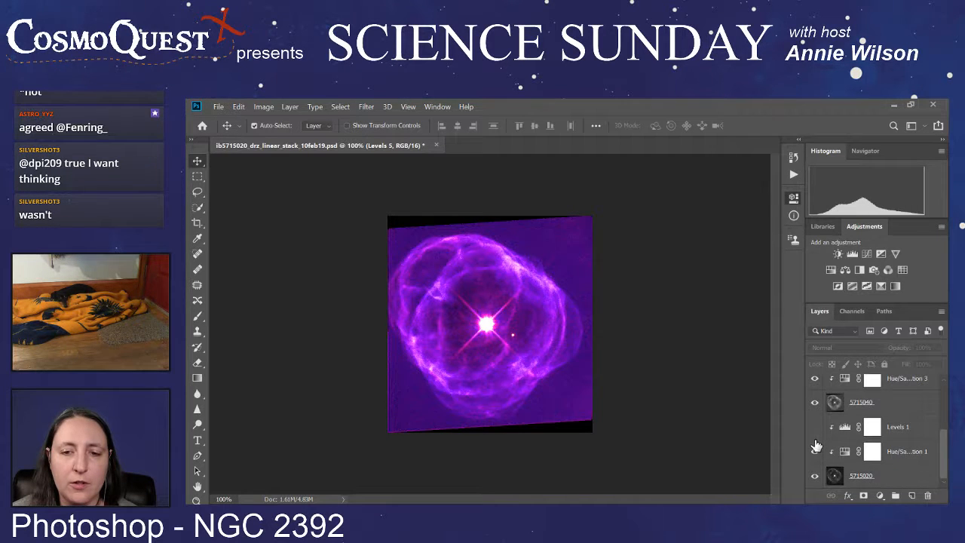
click(814, 476)
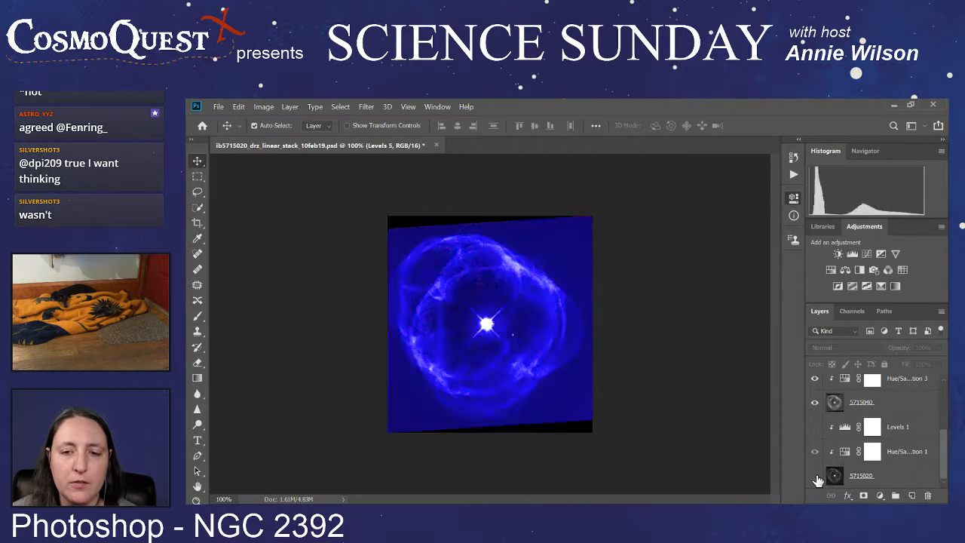
- Isolate exposure 5715060 without its green tint and sample the dark background outside the nebula as the Levels 5 black point
click(816, 404)
scroll(816, 407, up, 3)
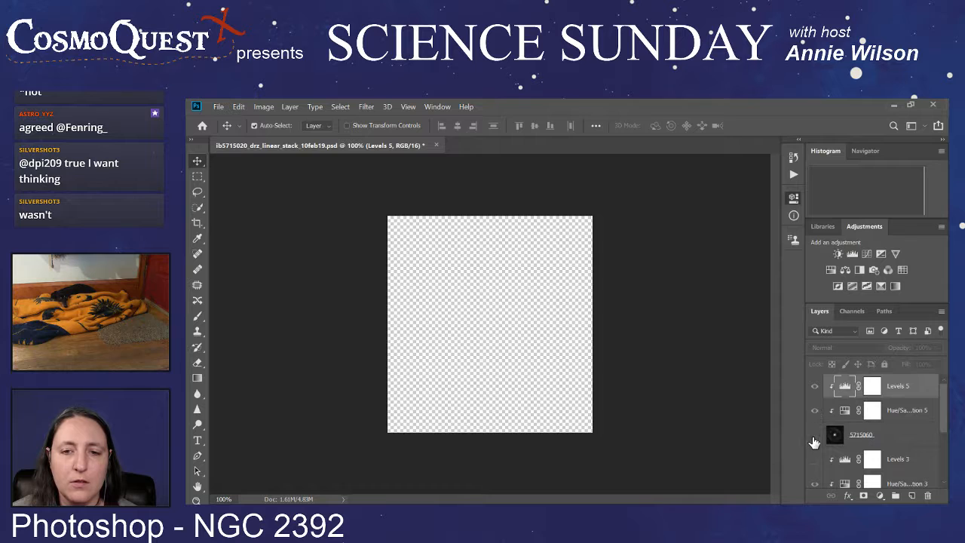
click(815, 435)
click(815, 410)
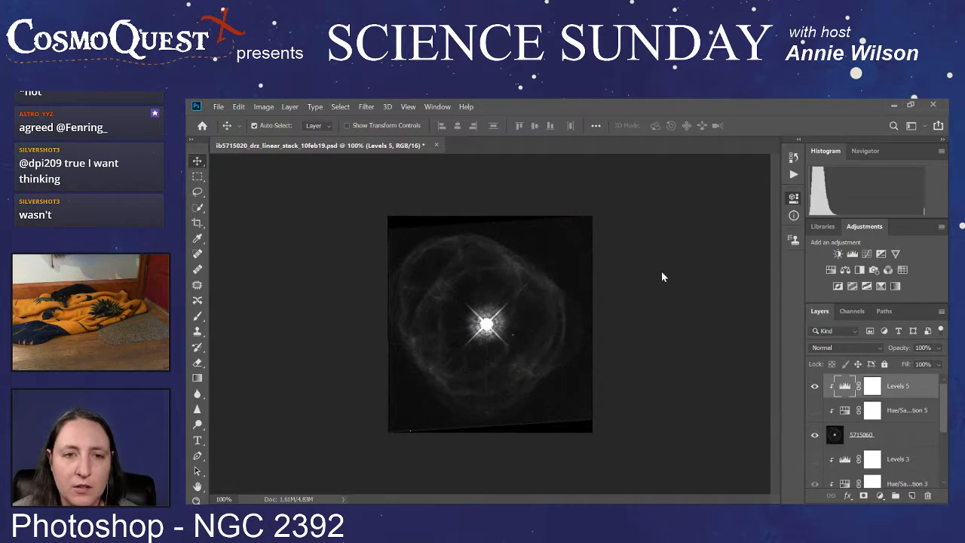
key(i)
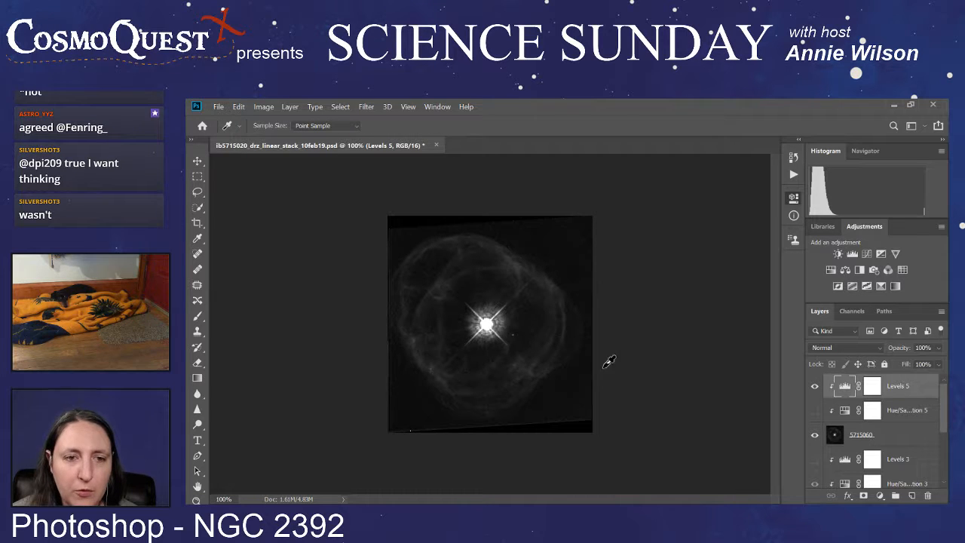
click(565, 395)
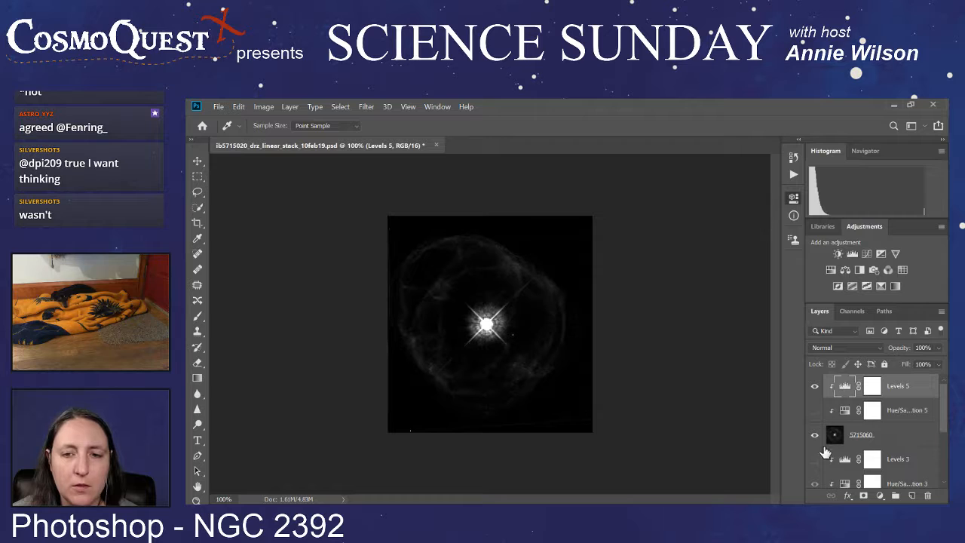
- Hide exposure 5715060 and show 5715040 in grayscale, with Hue/Saturation 3 off and Levels 3 on
scroll(816, 442, down, 2)
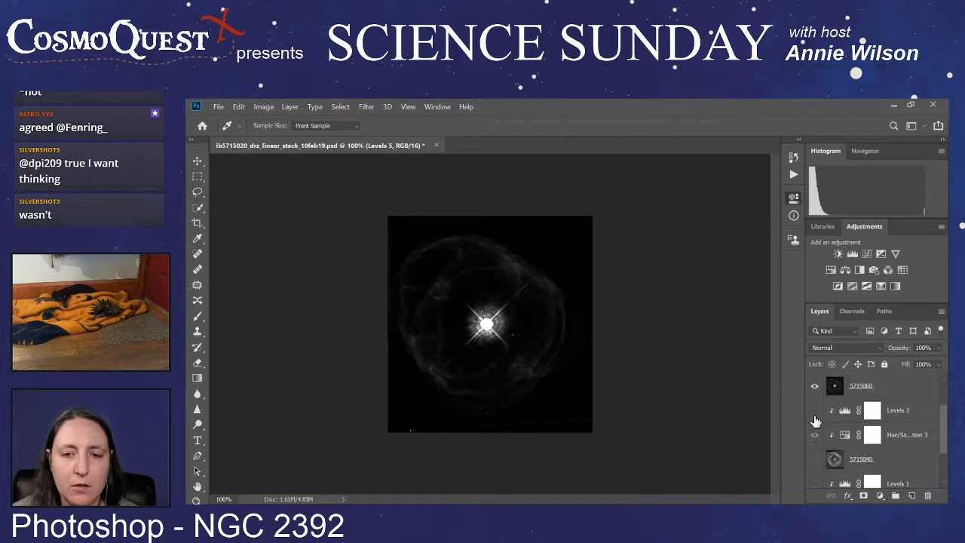
click(815, 410)
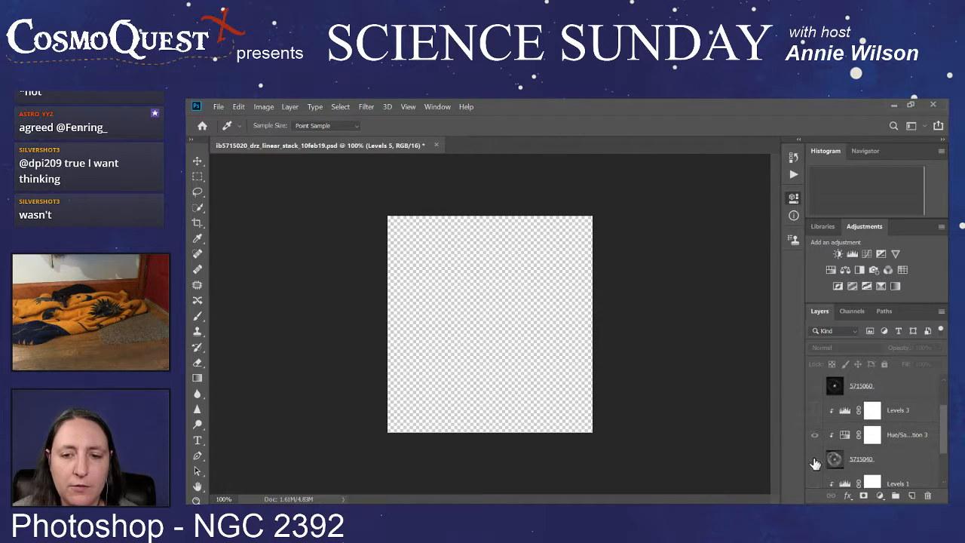
click(815, 459)
click(815, 434)
click(815, 409)
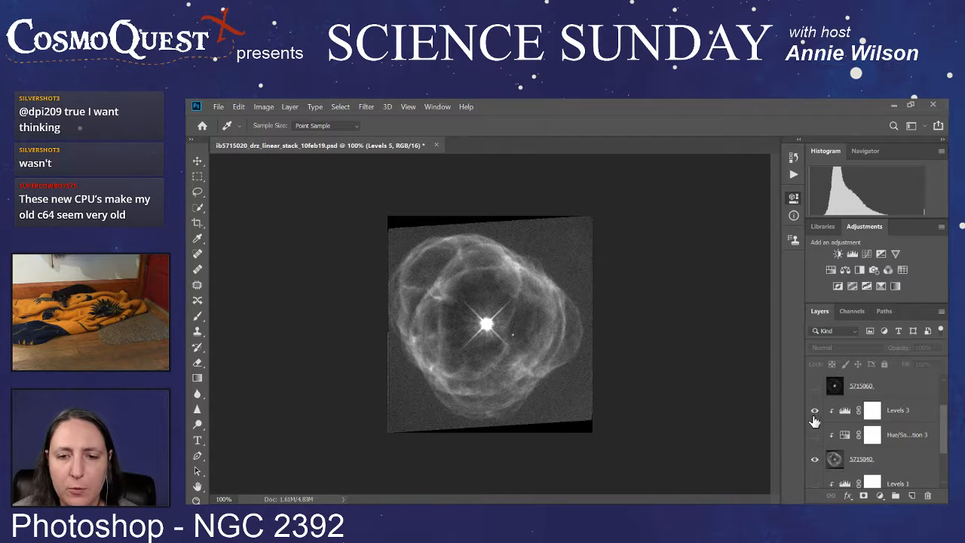
- Hide exposure 5715040 and show 5715020 in grayscale, with Levels 1 on and Hue/Saturation 1 off
scroll(814, 421, down, 2)
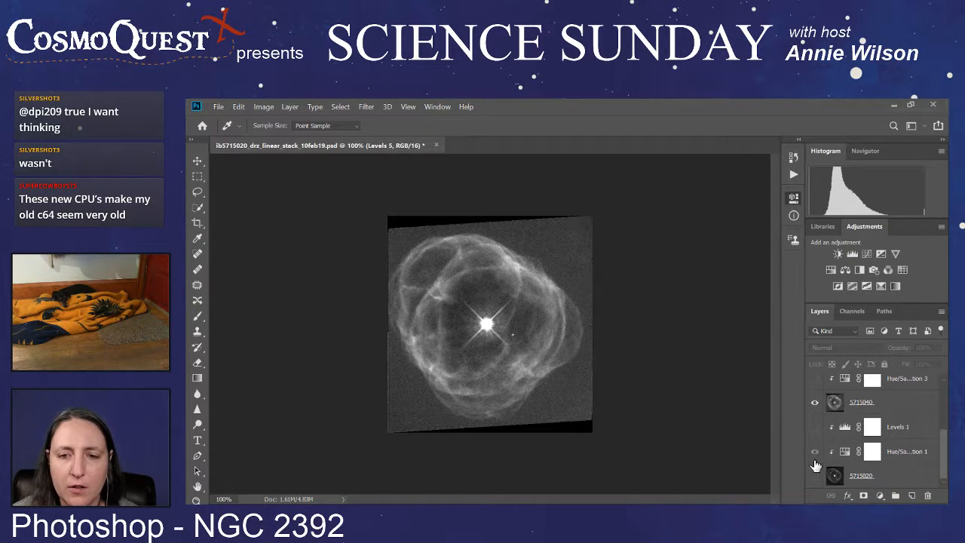
scroll(816, 466, up, 1)
click(814, 426)
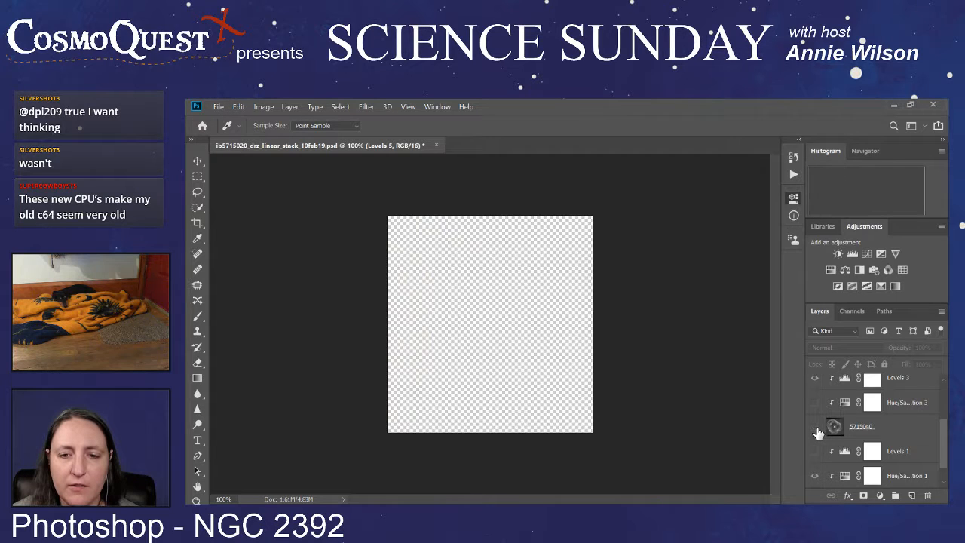
scroll(816, 428, down, 1)
click(815, 476)
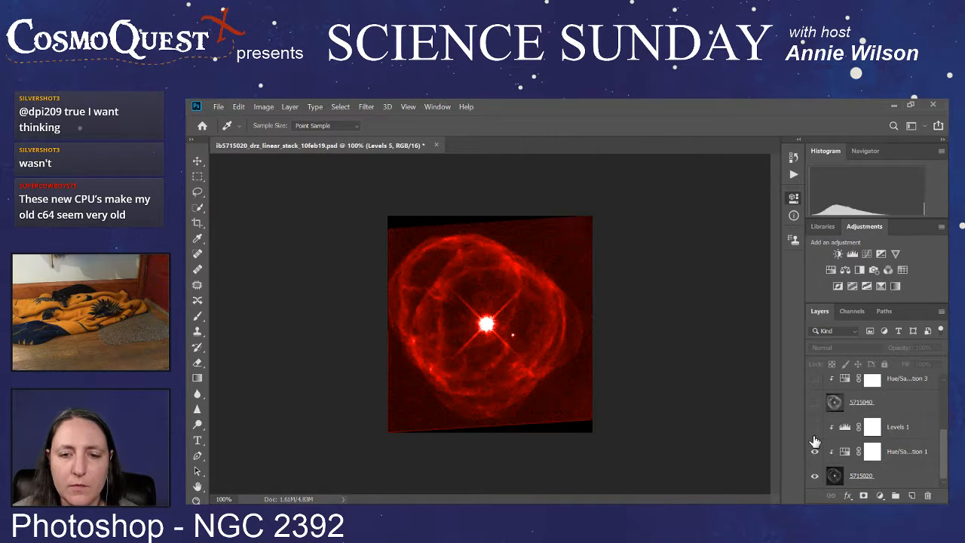
click(815, 427)
click(815, 452)
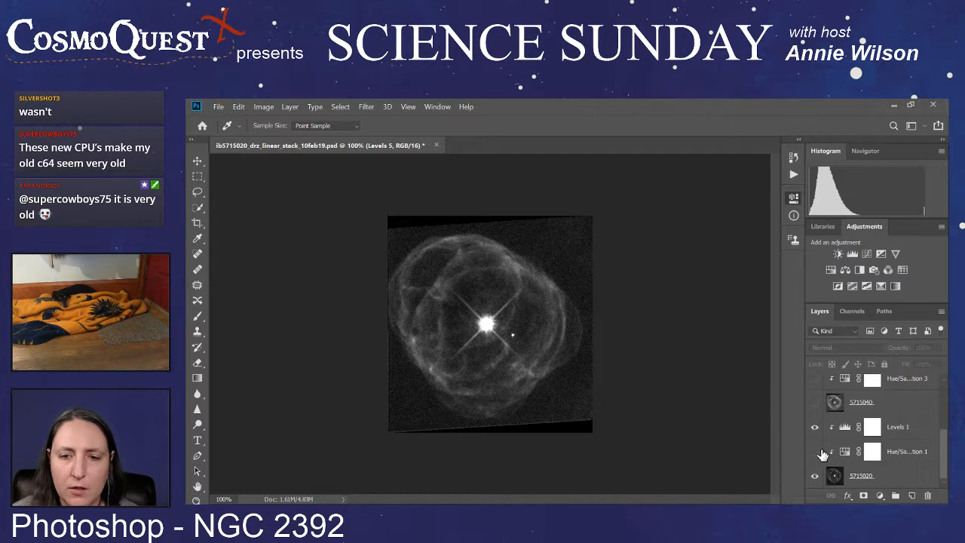
- Show exposures 5715040 and 5715060 again and turn on Hue/Saturation 5, 3 and 1 for the full color composite
click(815, 403)
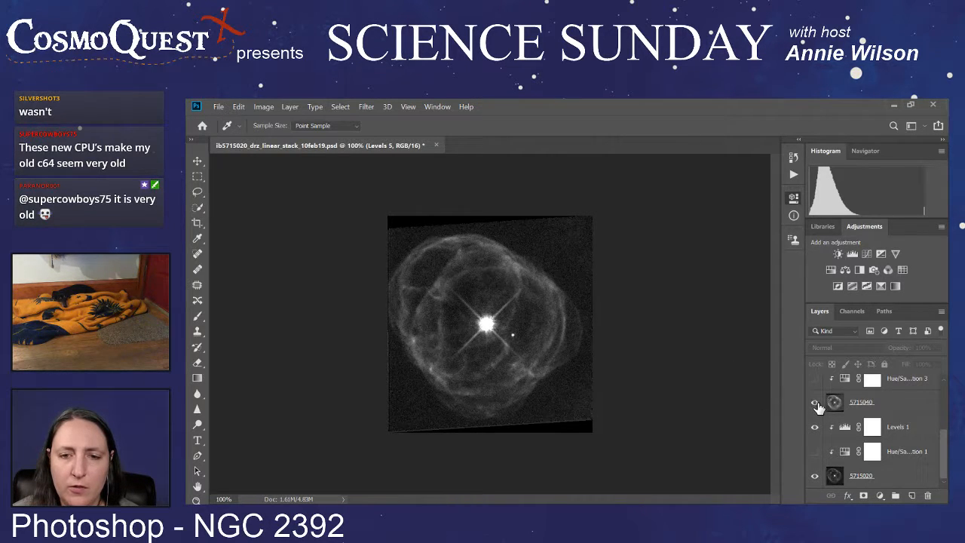
scroll(816, 407, up, 2)
scroll(815, 405, up, 2)
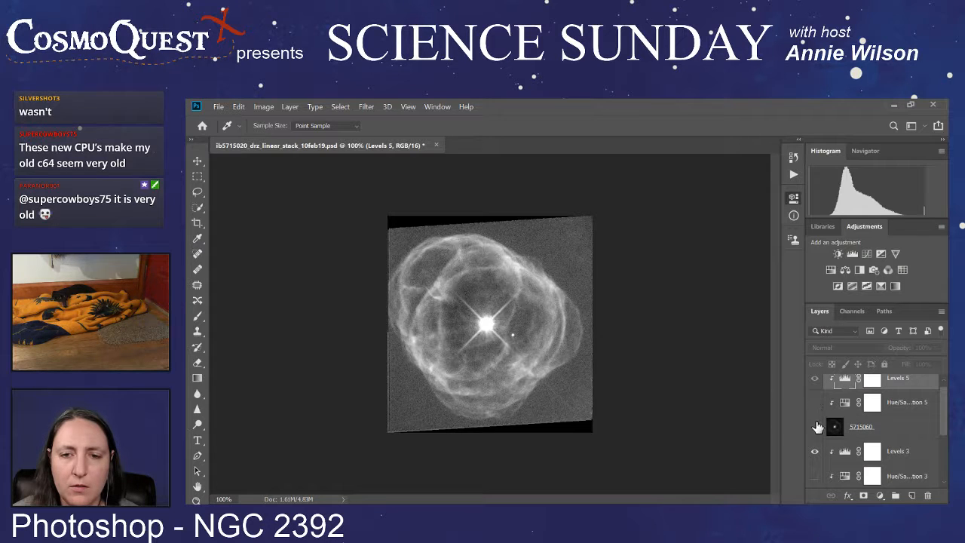
click(816, 427)
scroll(814, 405, down, 2)
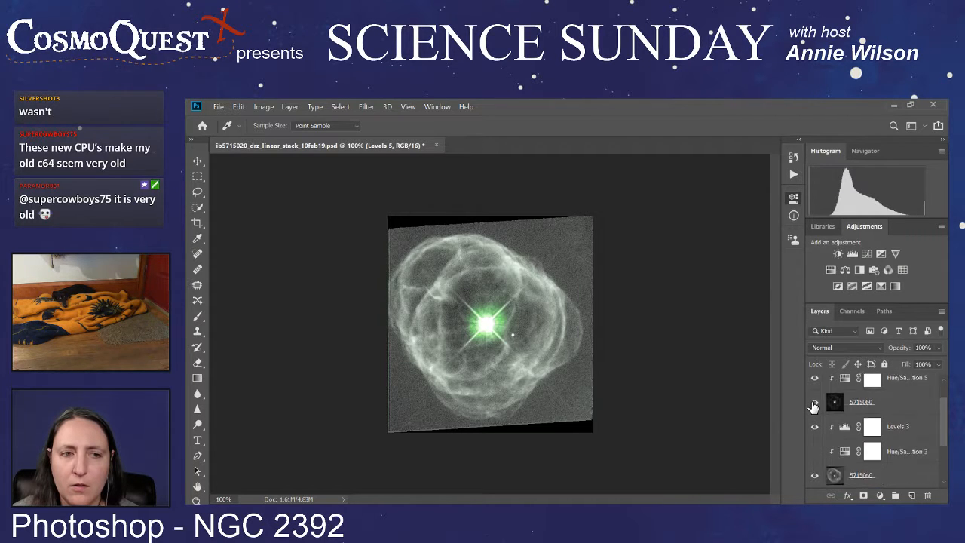
click(815, 428)
scroll(814, 429, down, 2)
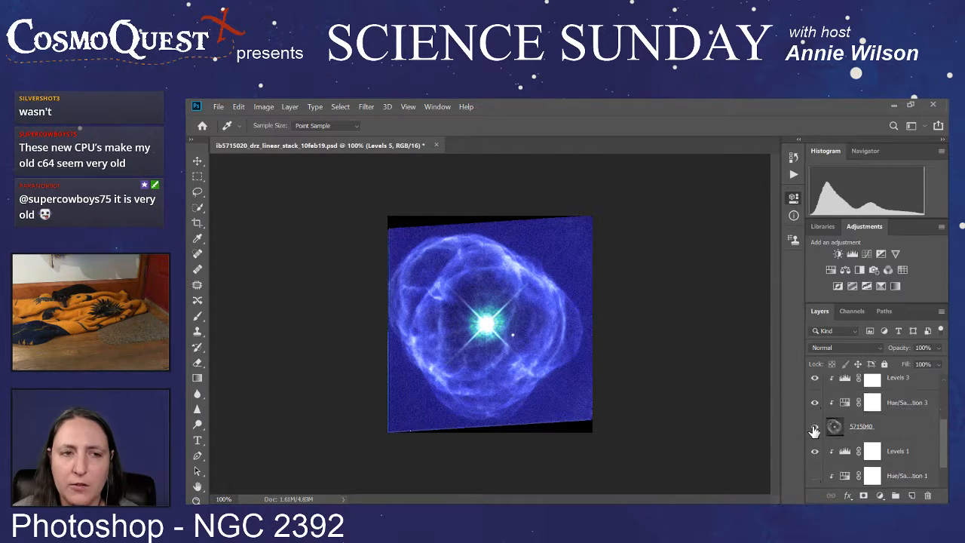
click(816, 451)
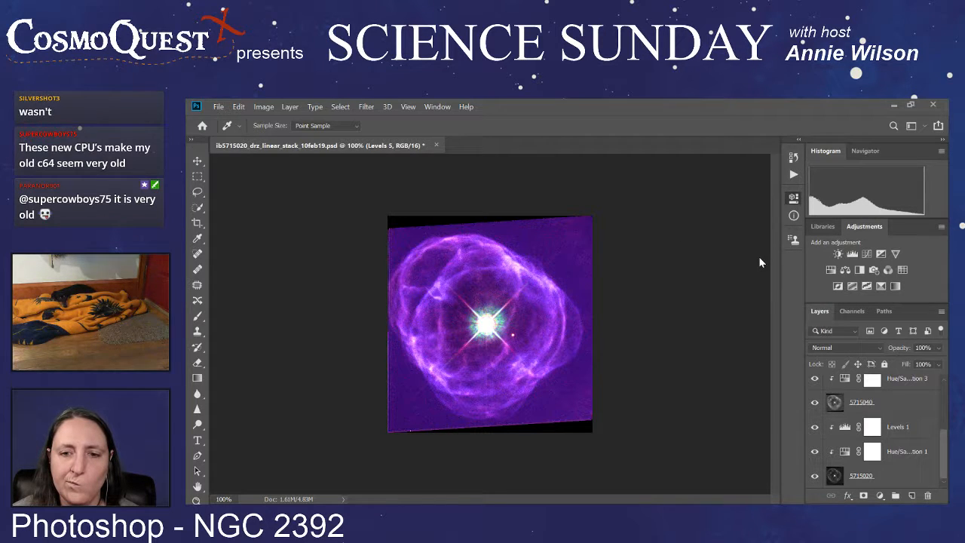
- Isolate exposure 5715020 by hiding 5715040 and 5715060, and turn off its Hue/Saturation 1 tint
key(v)
click(916, 451)
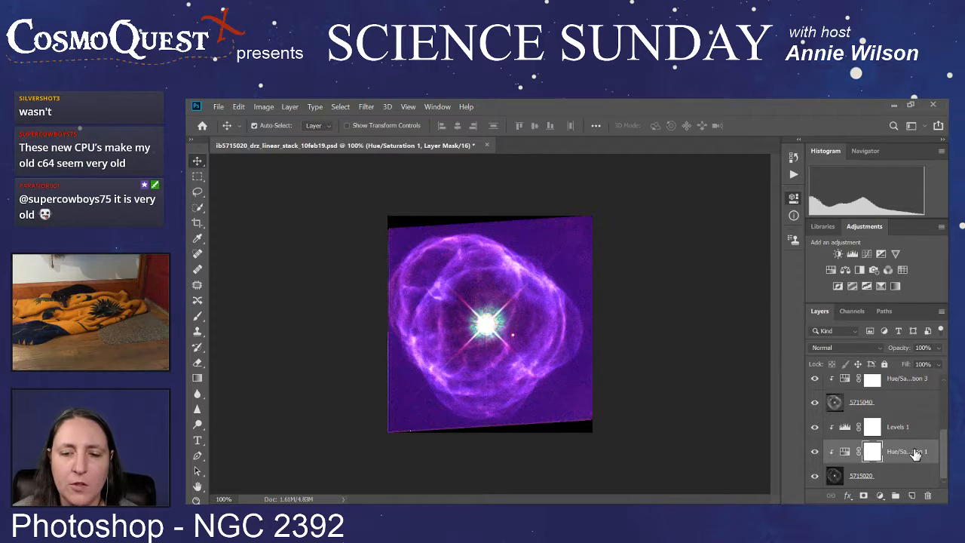
click(905, 427)
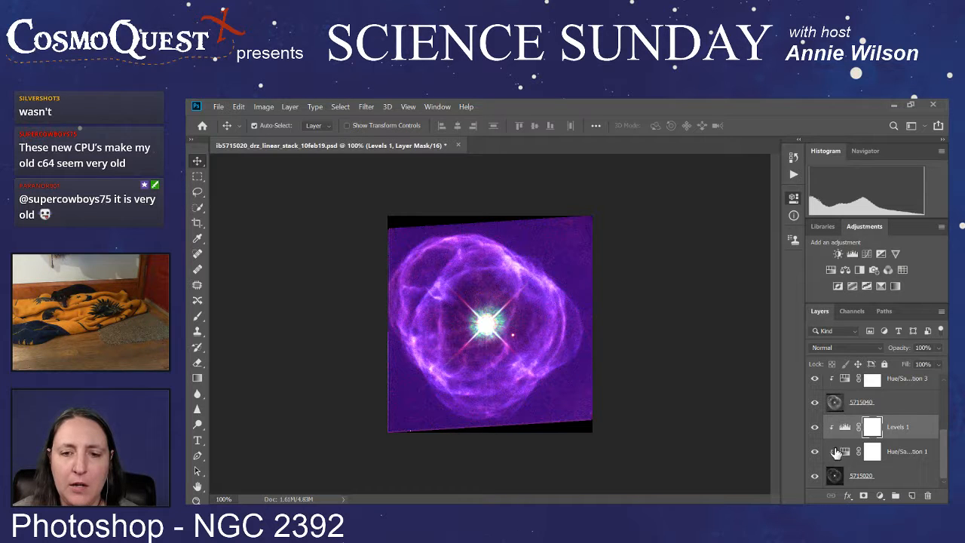
click(815, 476)
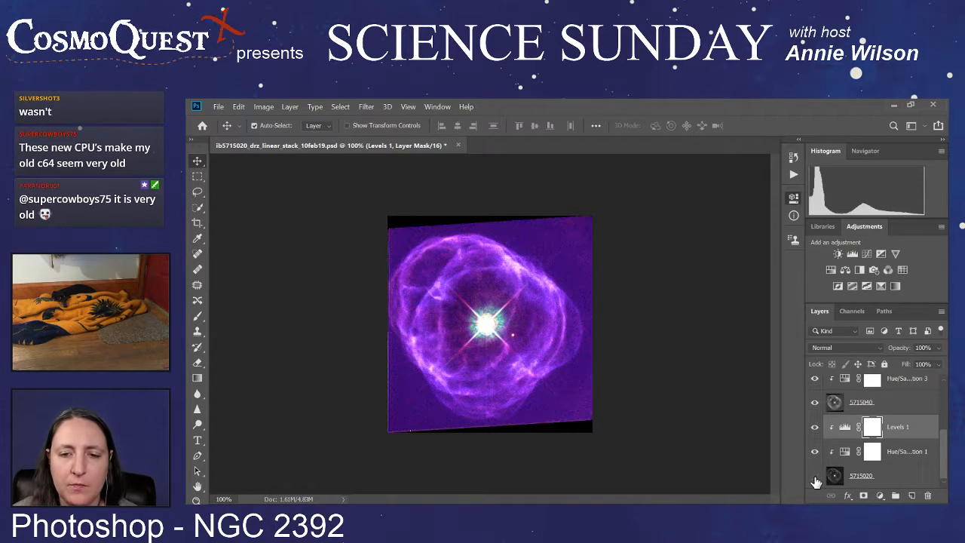
click(814, 403)
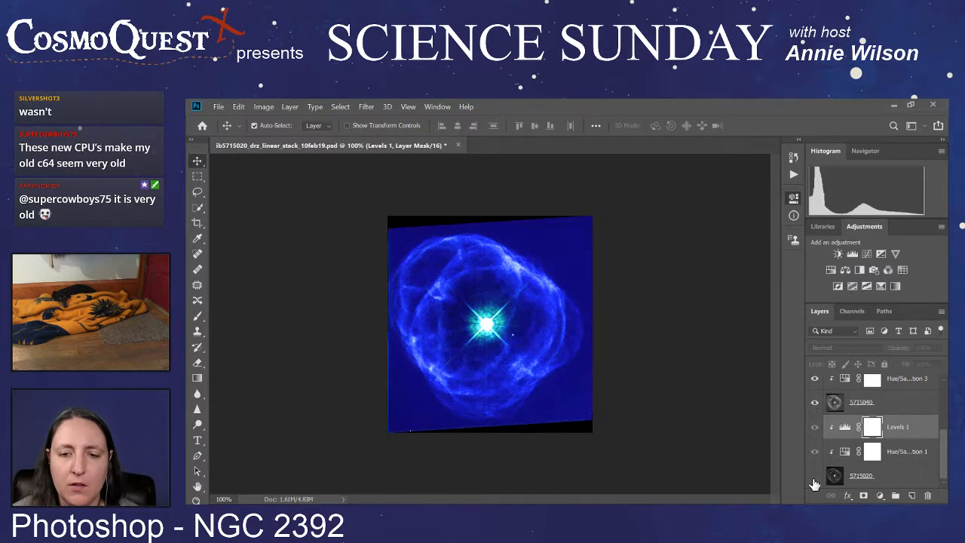
click(814, 405)
scroll(818, 408, up, 3)
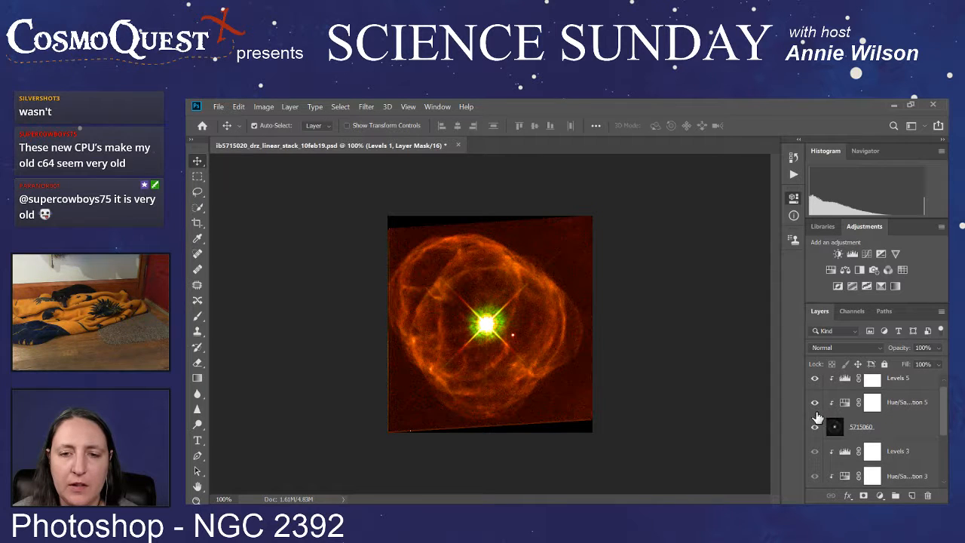
click(815, 427)
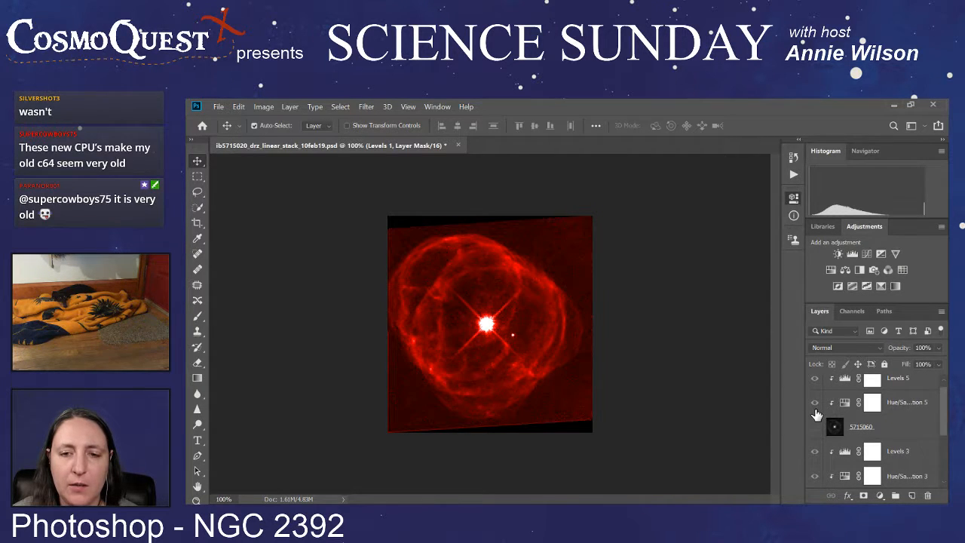
scroll(816, 419, down, 3)
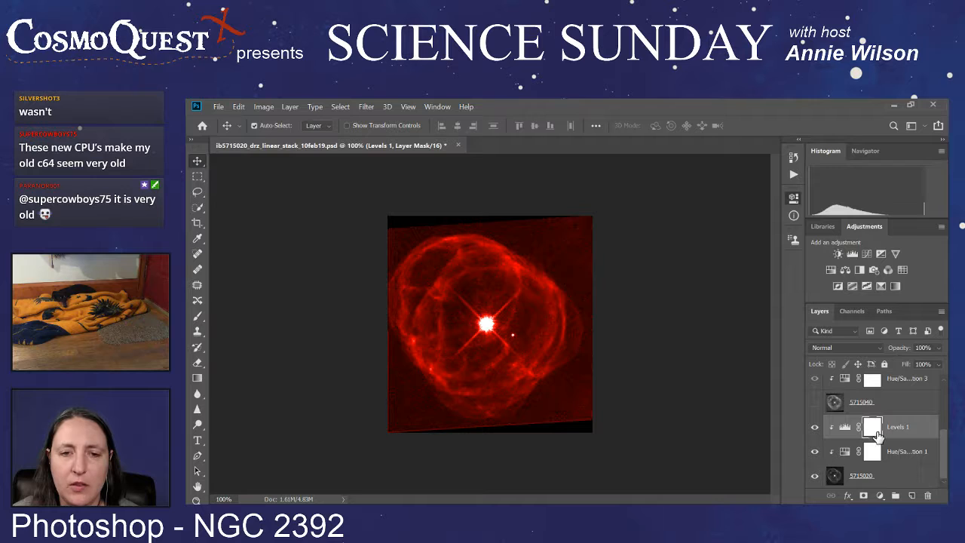
click(814, 452)
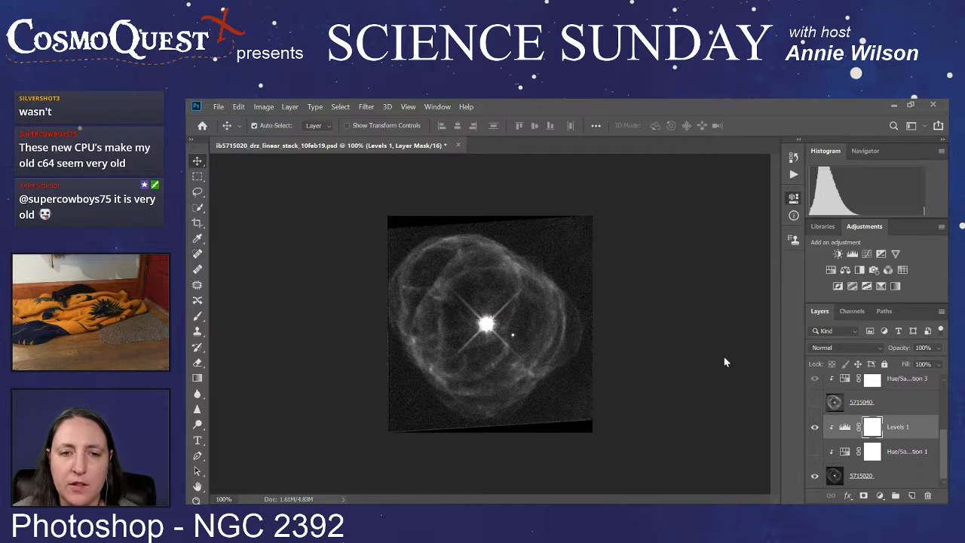
- Sample the dark background outside the nebula in exposure 5715020 as the Levels 1 black point
click(905, 430)
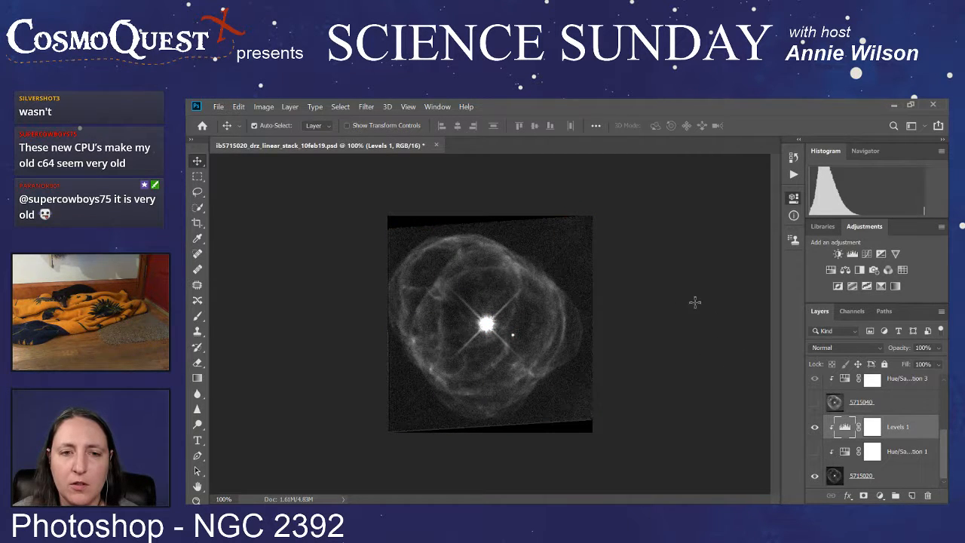
key(i)
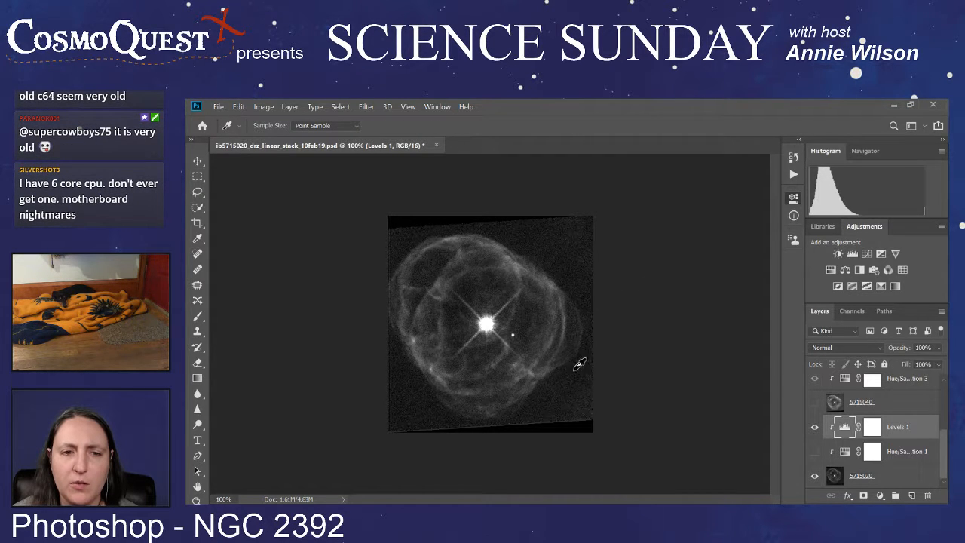
click(575, 388)
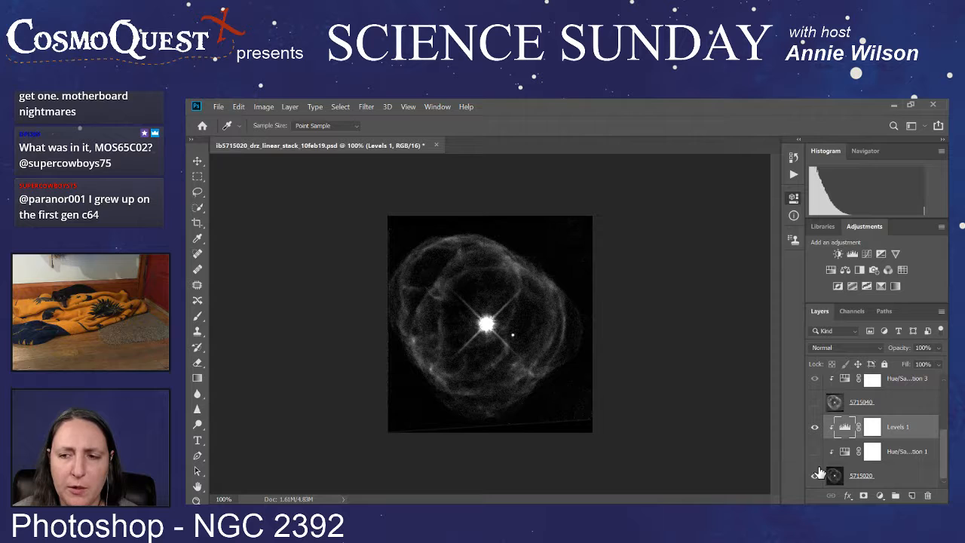
- Show exposure 5715040 in place of 5715020 and turn off its Hue/Saturation 3 tint
scroll(830, 424, up, 1)
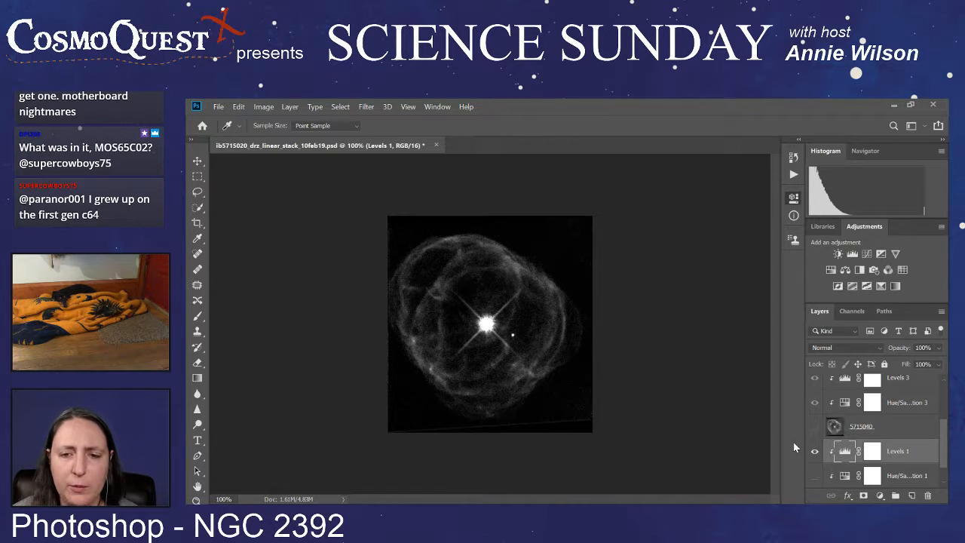
scroll(828, 436, up, 1)
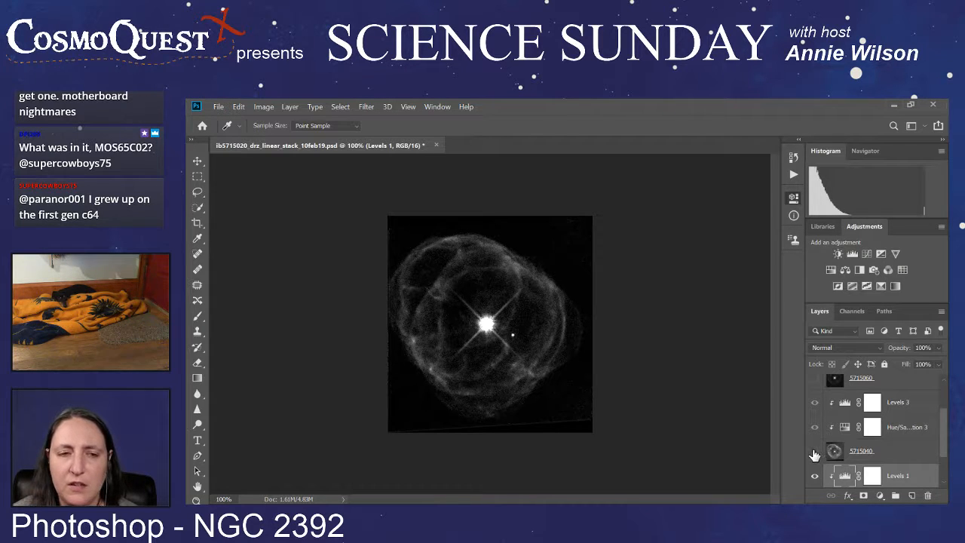
click(814, 452)
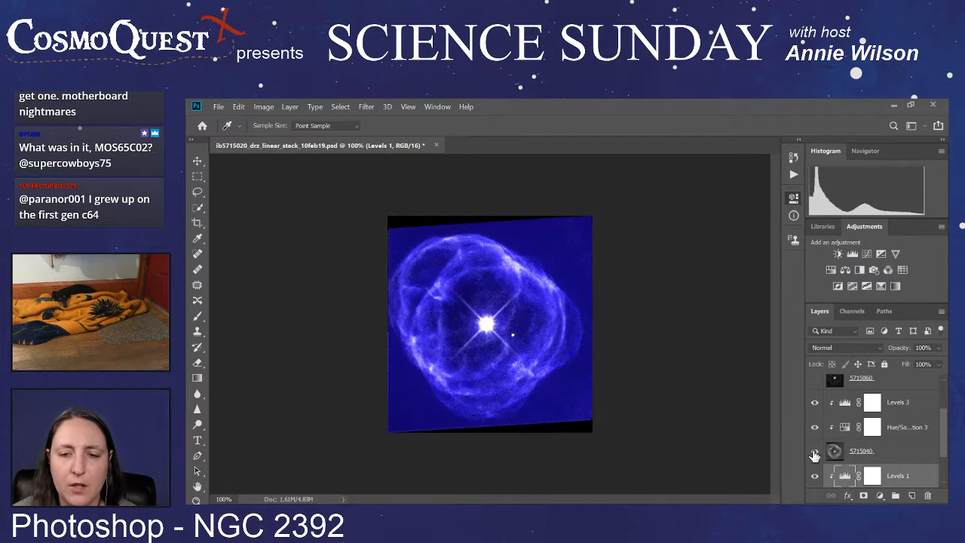
scroll(814, 456, down, 2)
click(814, 477)
scroll(819, 444, up, 1)
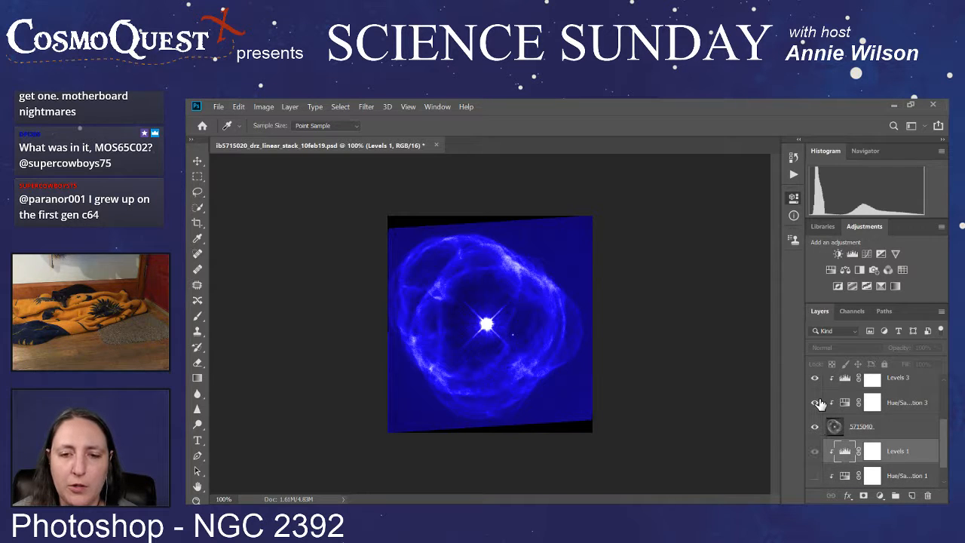
click(815, 403)
- Select the Levels 3 adjustment and darken the background of exposure 5715040 with it
scroll(886, 402, up, 1)
click(901, 406)
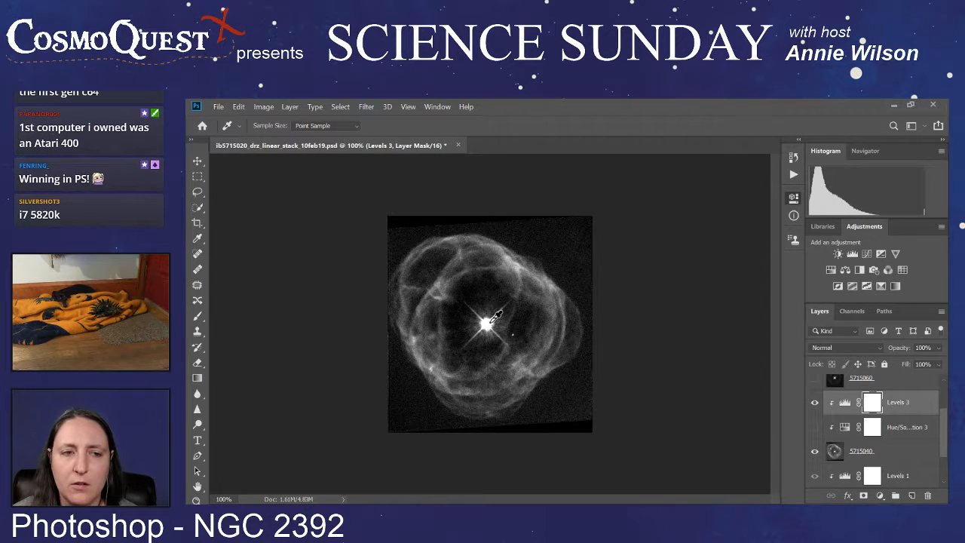
key(v)
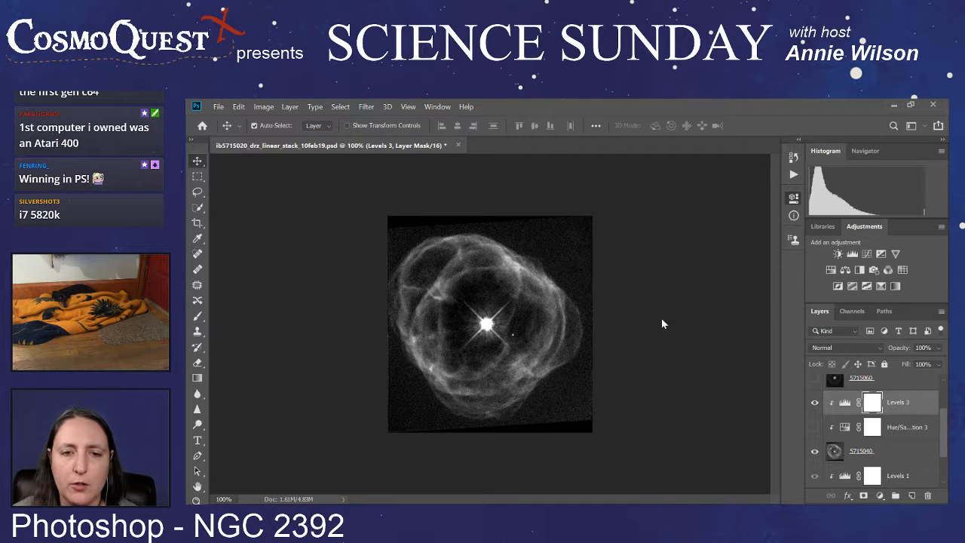
- Select Levels 5, show exposure 5715060 in place of 5715040, and turn off its Hue/Saturation 5 tint
scroll(871, 429, down, 1)
scroll(872, 428, up, 2)
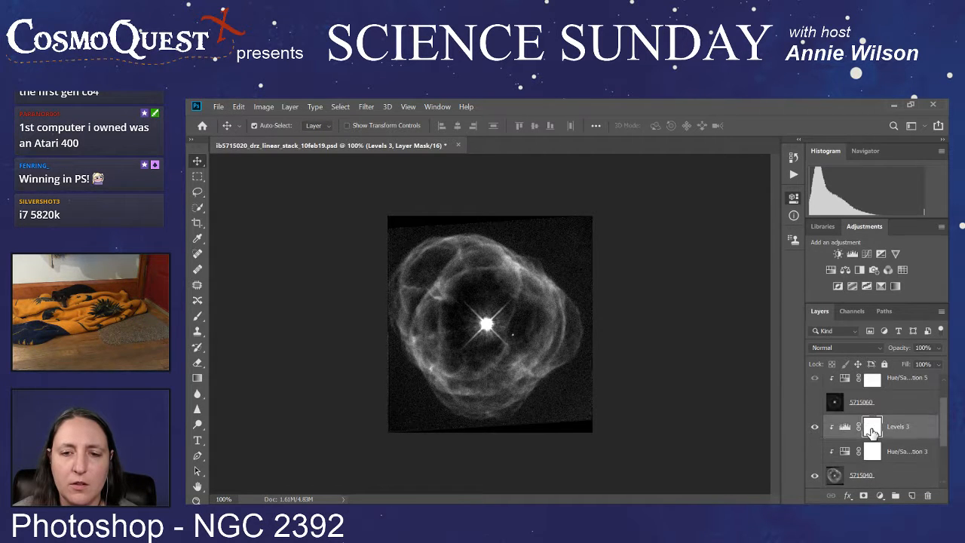
click(909, 389)
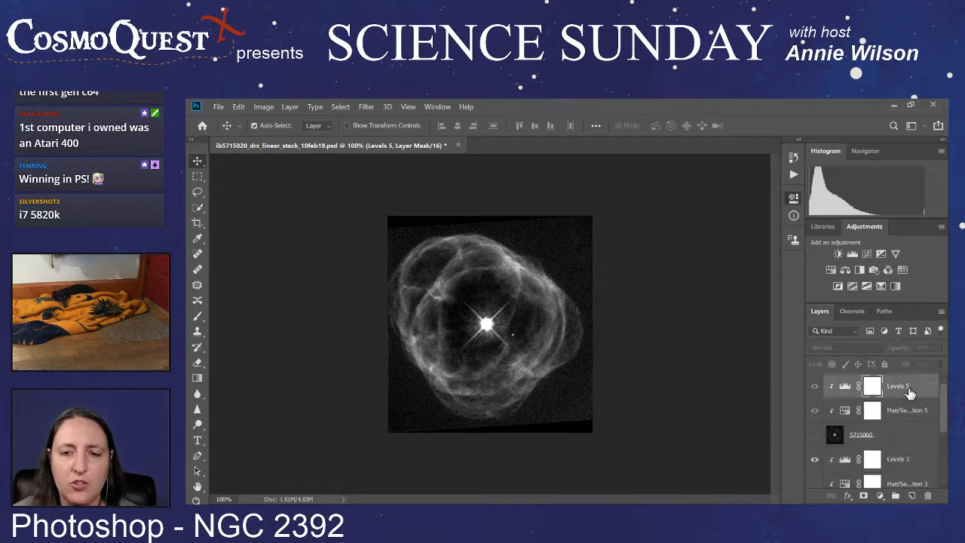
click(815, 435)
click(814, 410)
scroll(817, 413, down, 2)
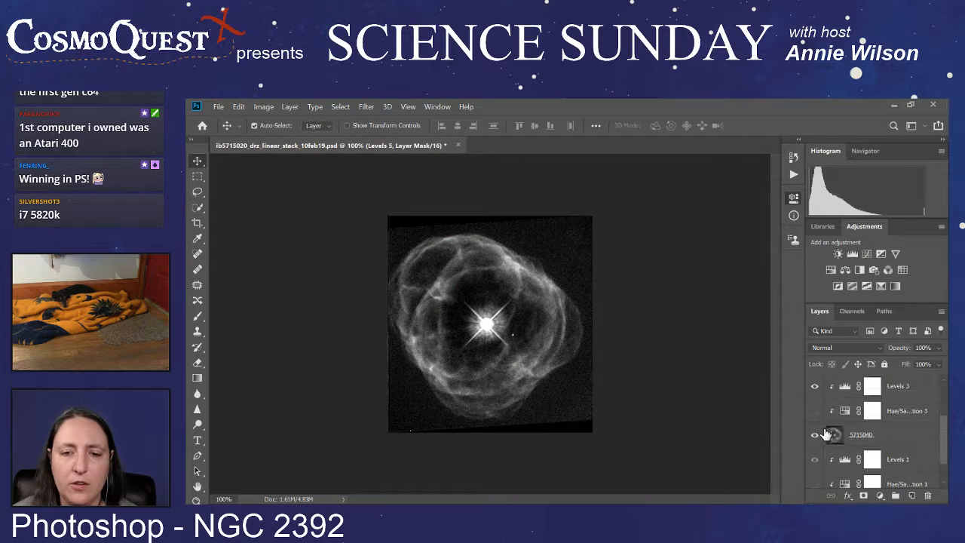
click(815, 438)
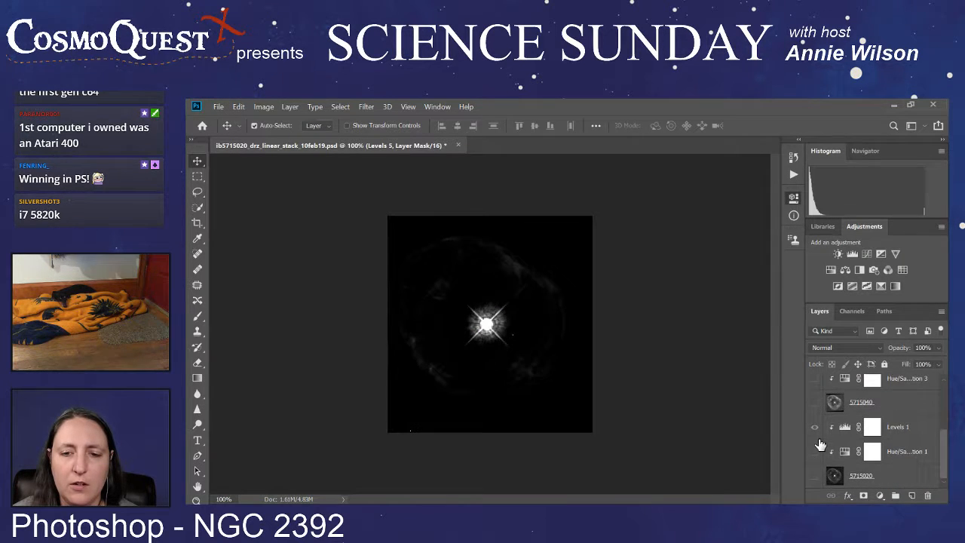
- Sample the dark background outside the nebula in exposure 5715060 as the Levels 5 black point
scroll(827, 475, up, 2)
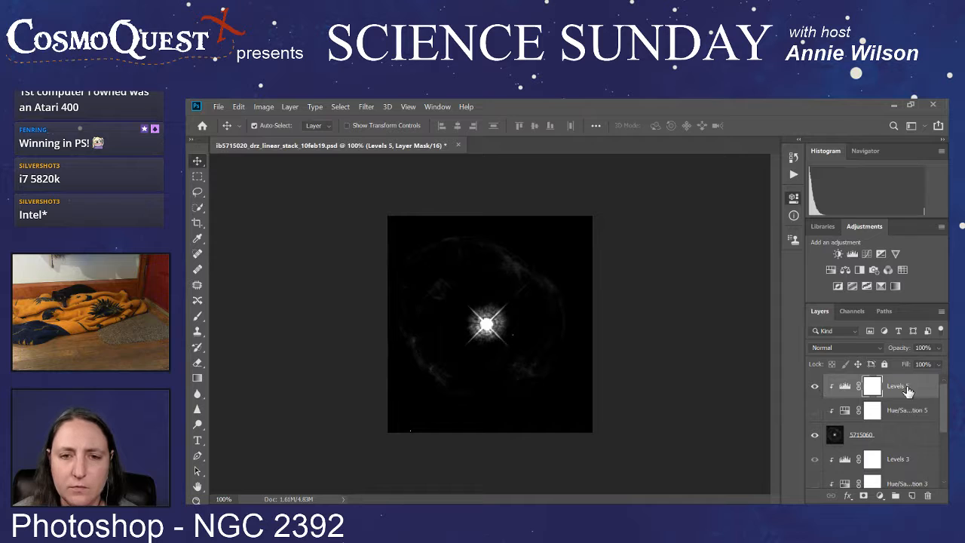
key(i)
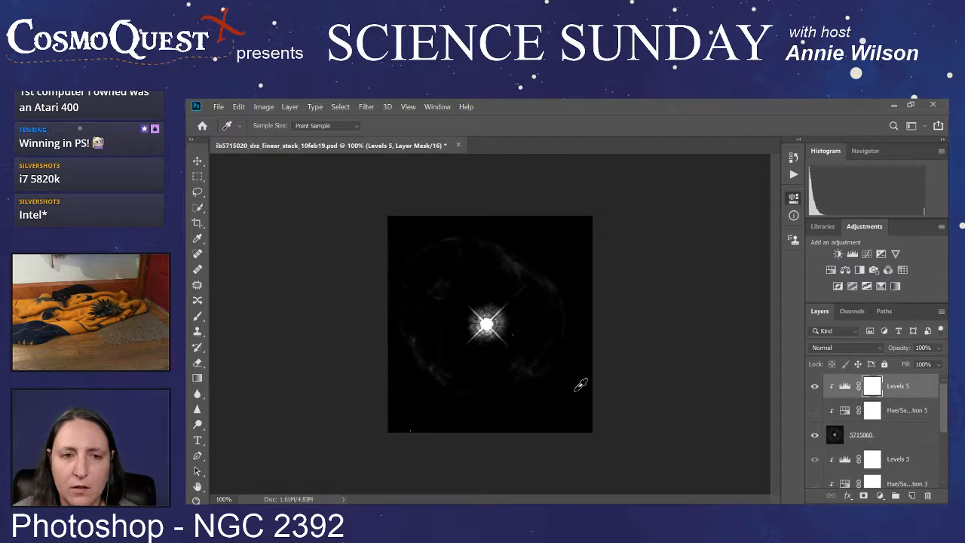
click(562, 396)
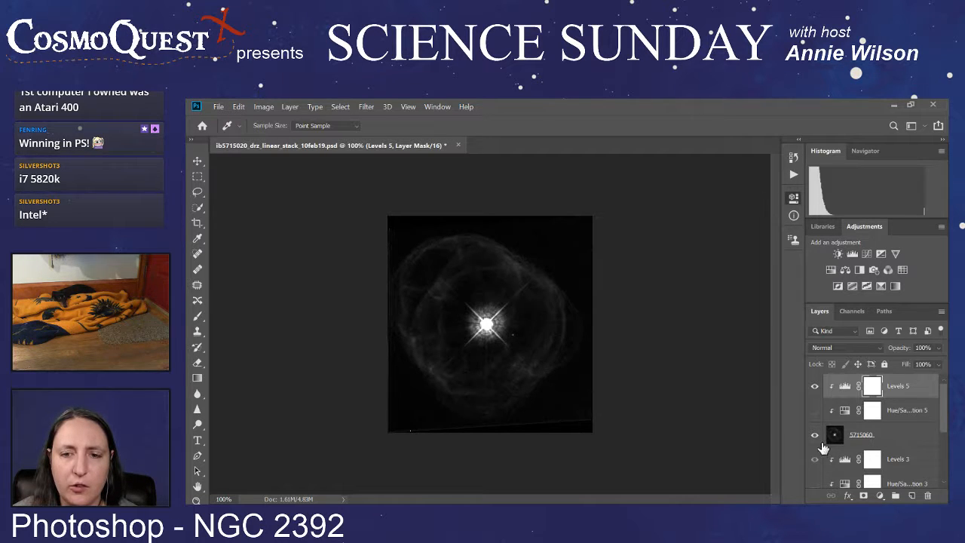
- Show exposures 5715040 and 5715020 again along with 5715060
scroll(815, 446, down, 1)
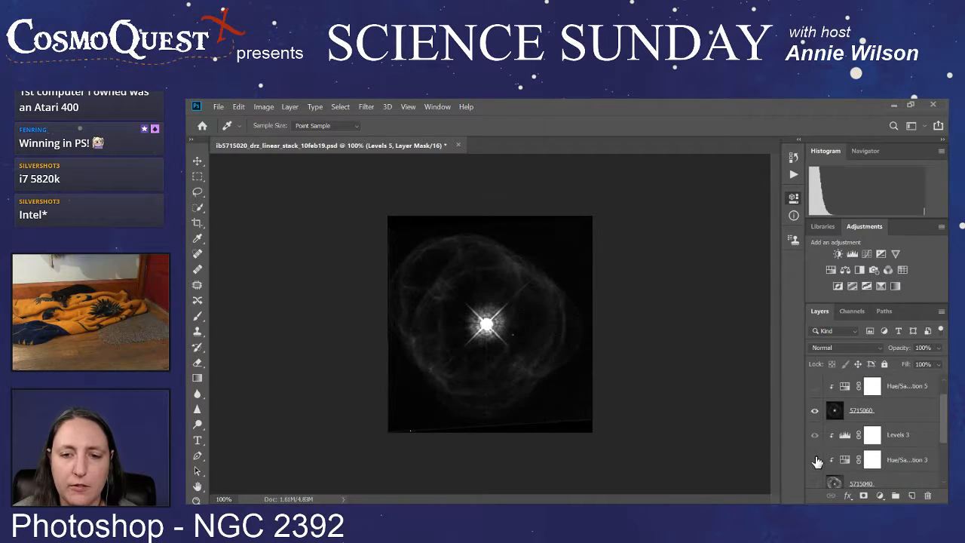
scroll(815, 487, down, 1)
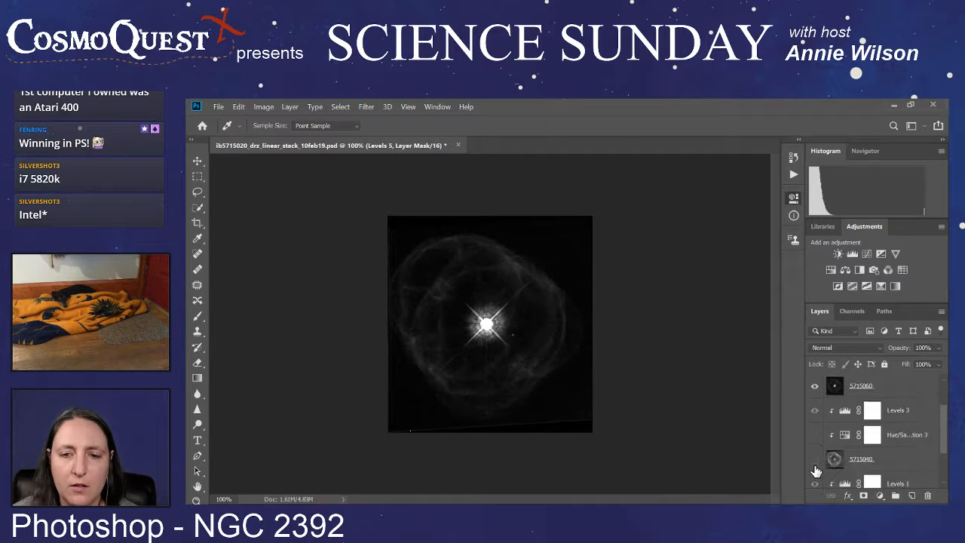
click(815, 460)
scroll(815, 462, down, 2)
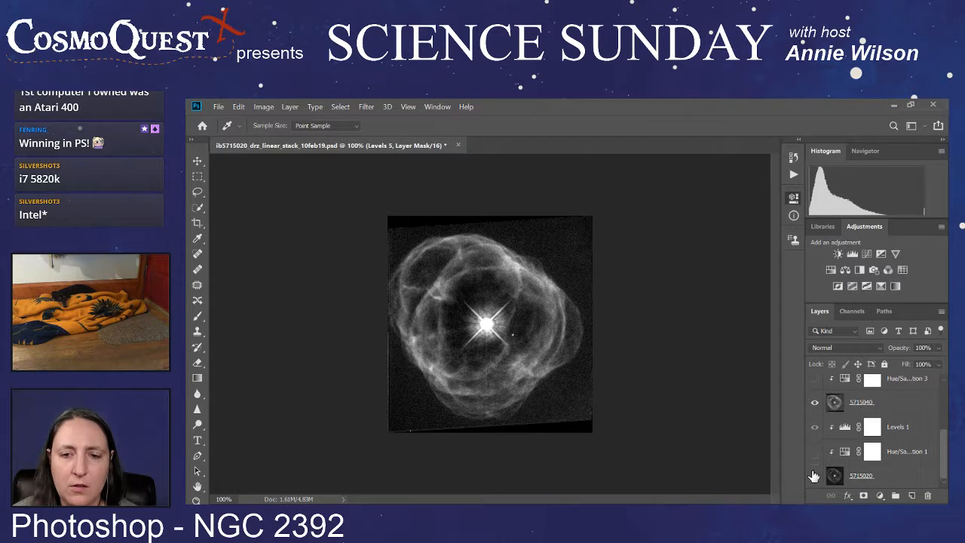
click(815, 476)
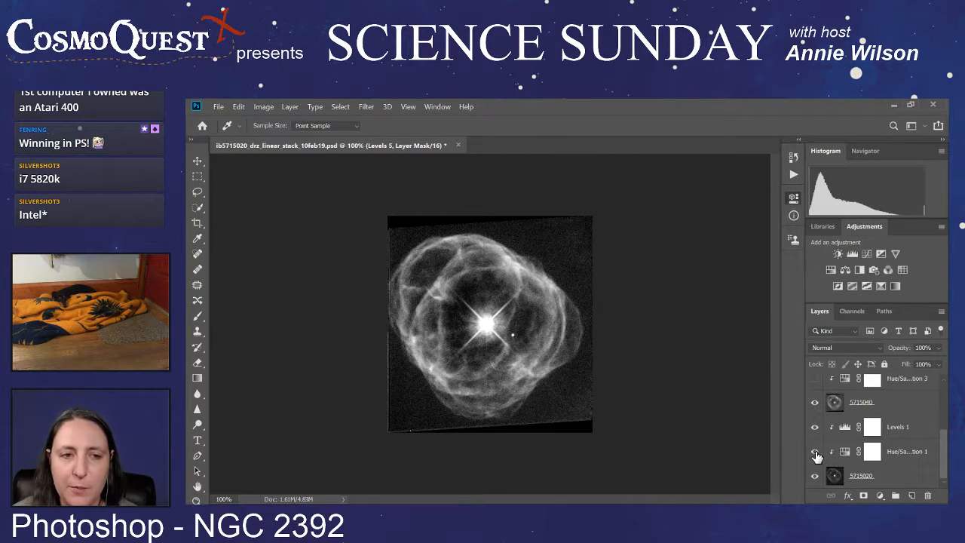
- Turn the Hue/Saturation 1, 3 and 5 tints back on to restore the color composite
click(815, 451)
scroll(816, 457, up, 1)
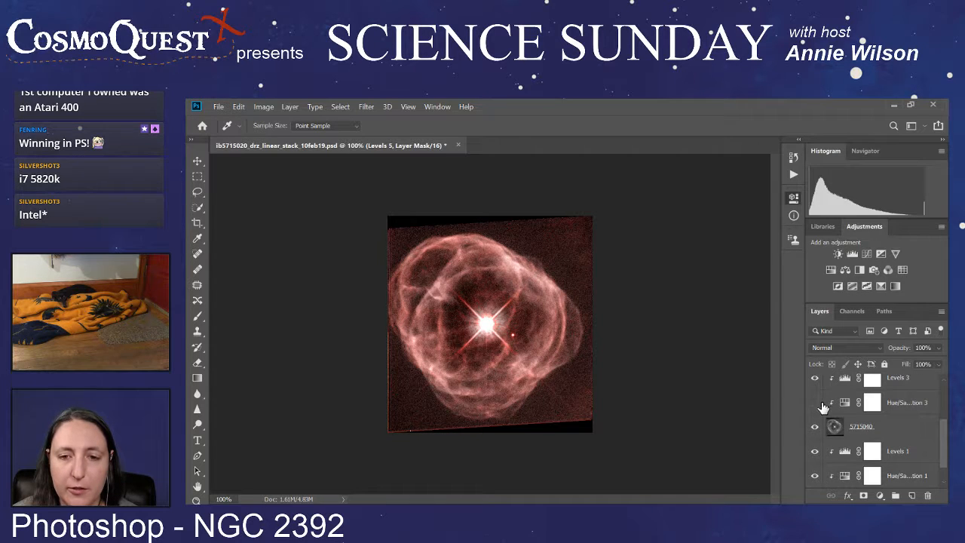
click(815, 402)
scroll(816, 407, up, 1)
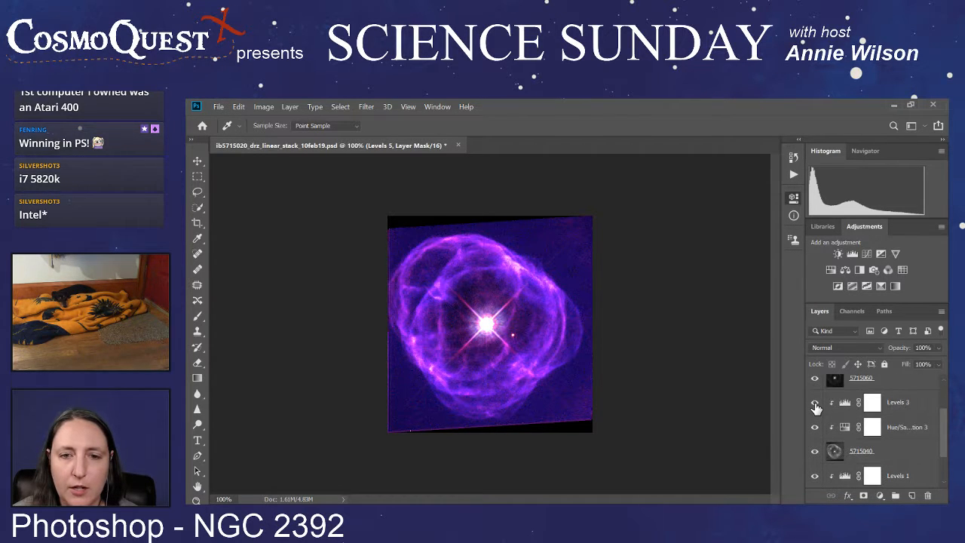
scroll(816, 407, up, 2)
click(814, 404)
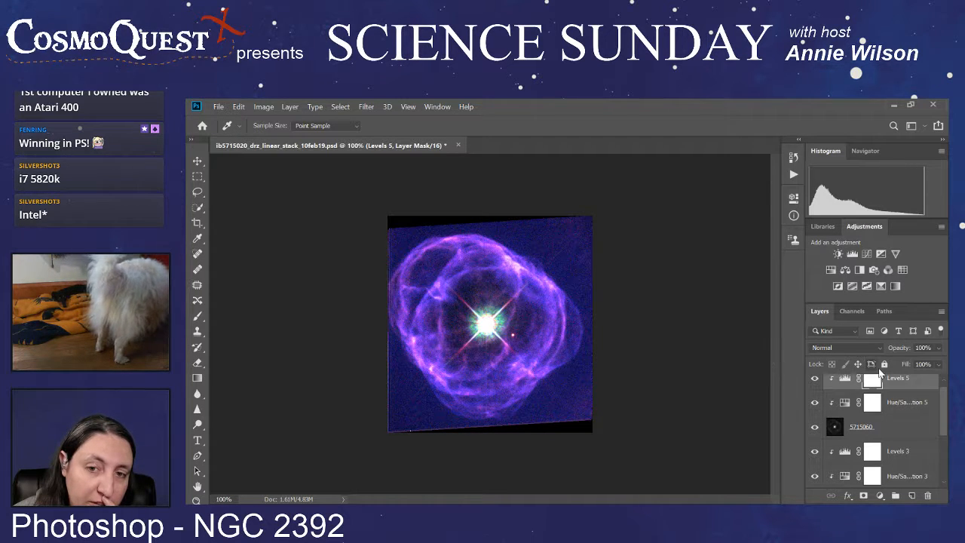
- Examine the 5715060 and 5715020 exposure layers and their Hue/Saturation 5 and Hue/Saturation 1 tints
key(v)
click(905, 405)
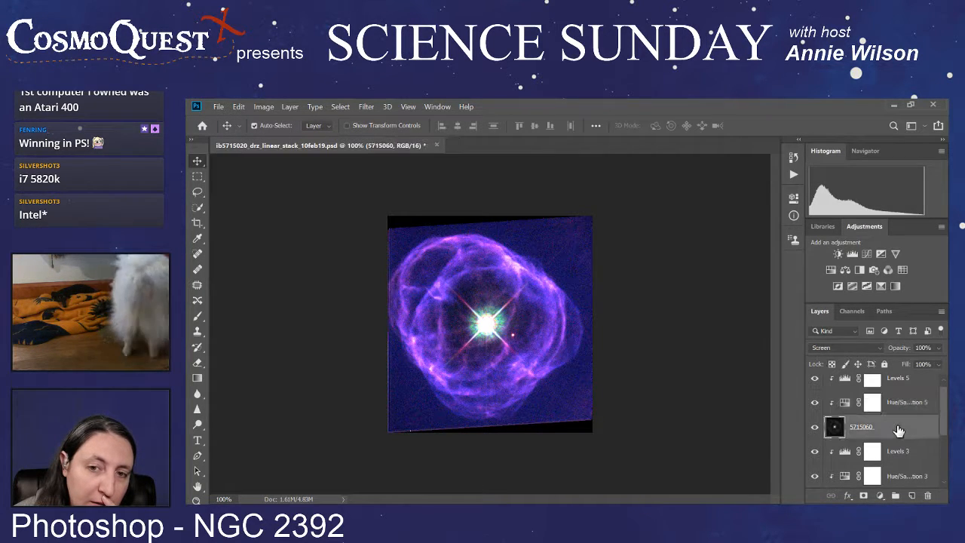
click(899, 429)
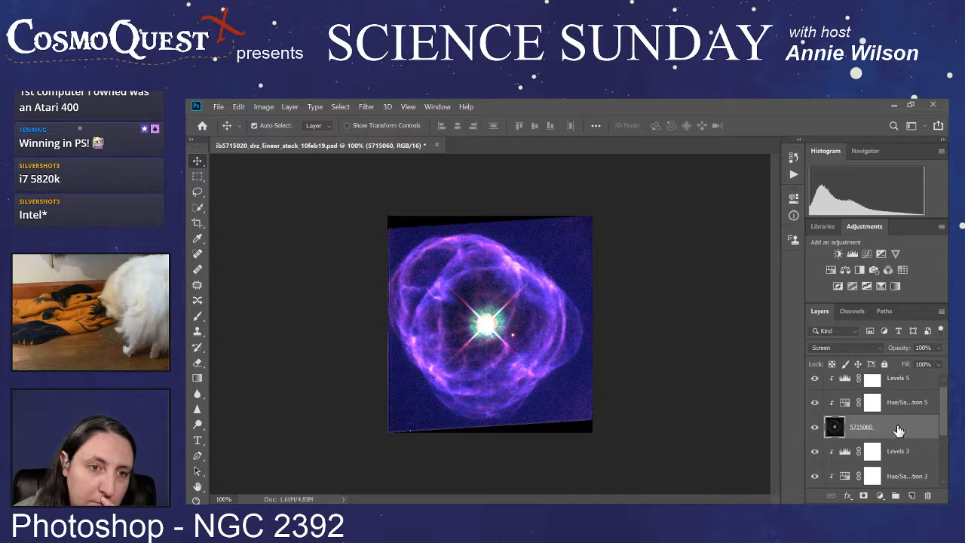
scroll(899, 429, down, 3)
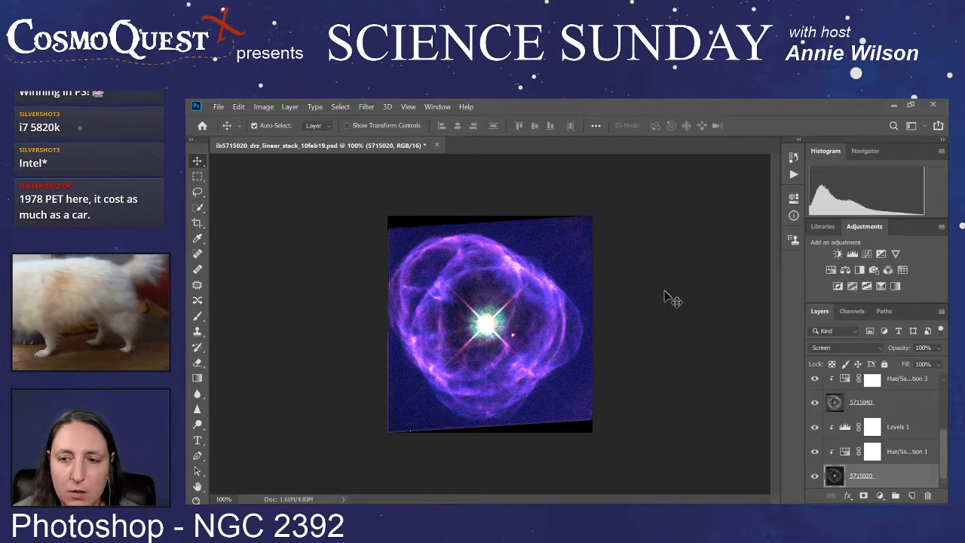
click(897, 458)
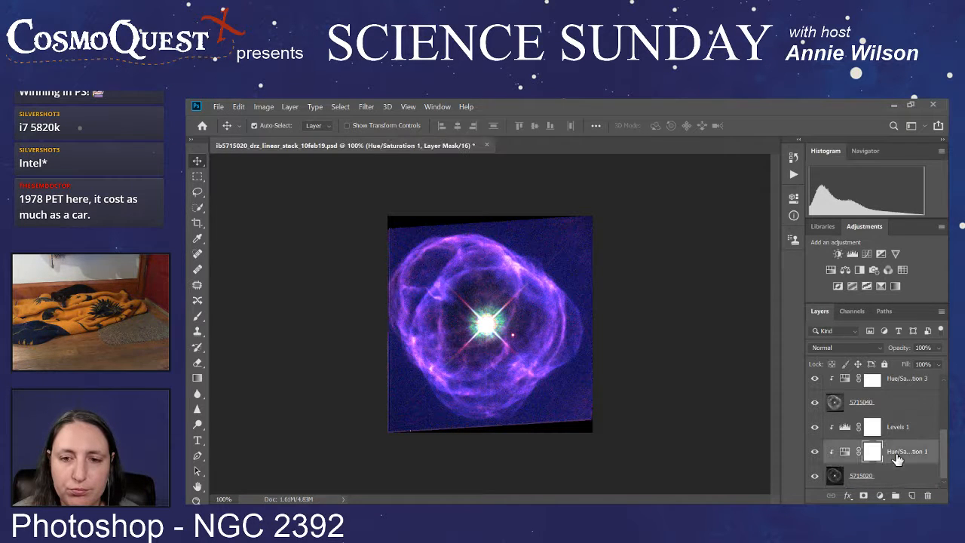
click(846, 453)
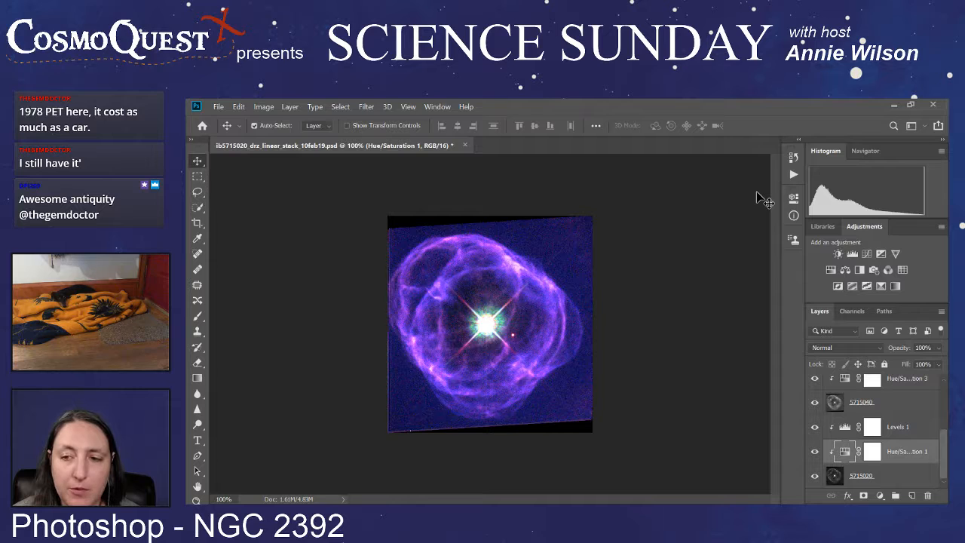
scroll(903, 434, up, 2)
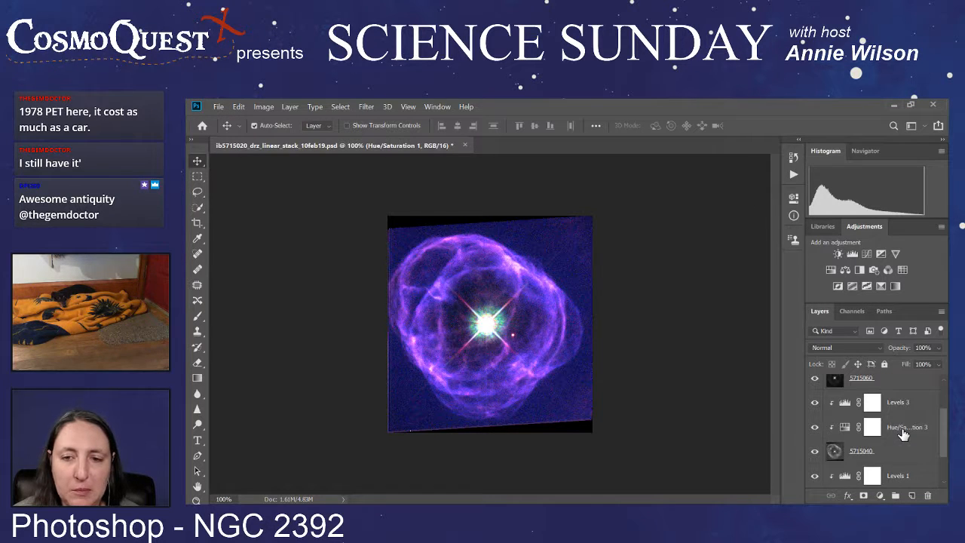
scroll(905, 438, up, 3)
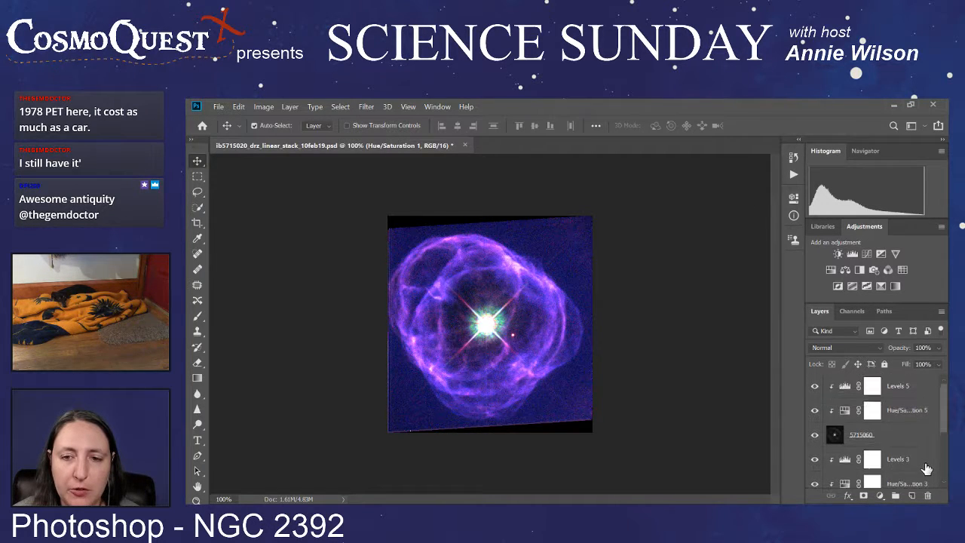
click(845, 413)
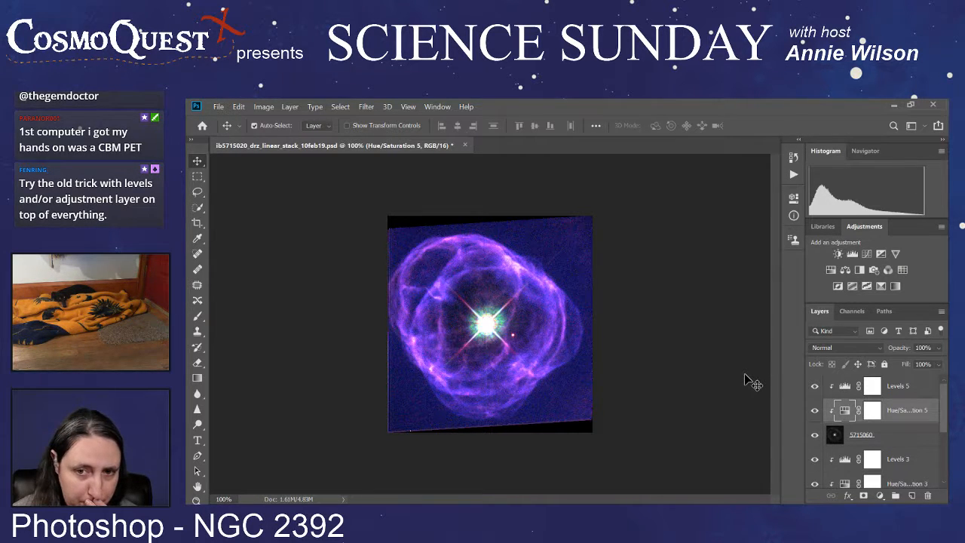
click(835, 436)
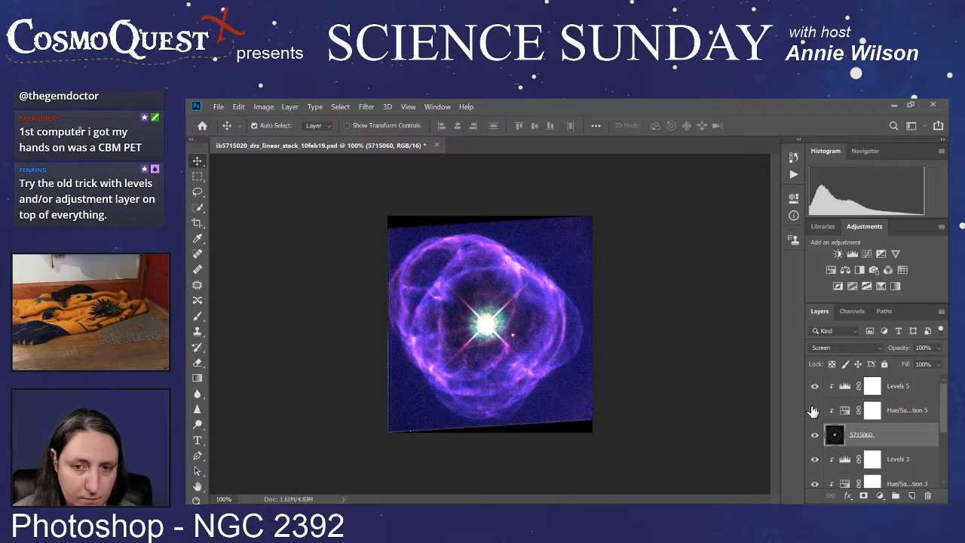
- Try a Color Balance adjustment above the whole stack to neutralize the background color, and delete it
click(729, 389)
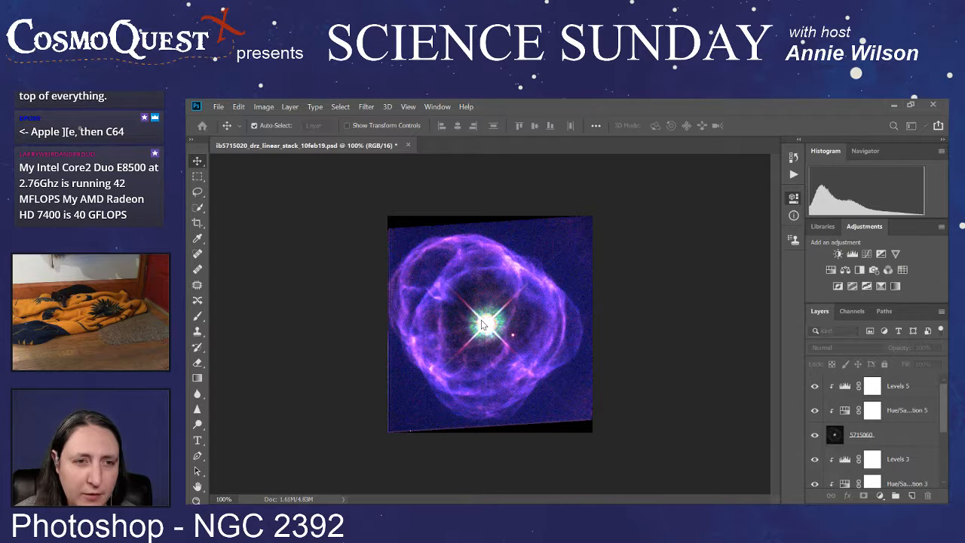
key(Return)
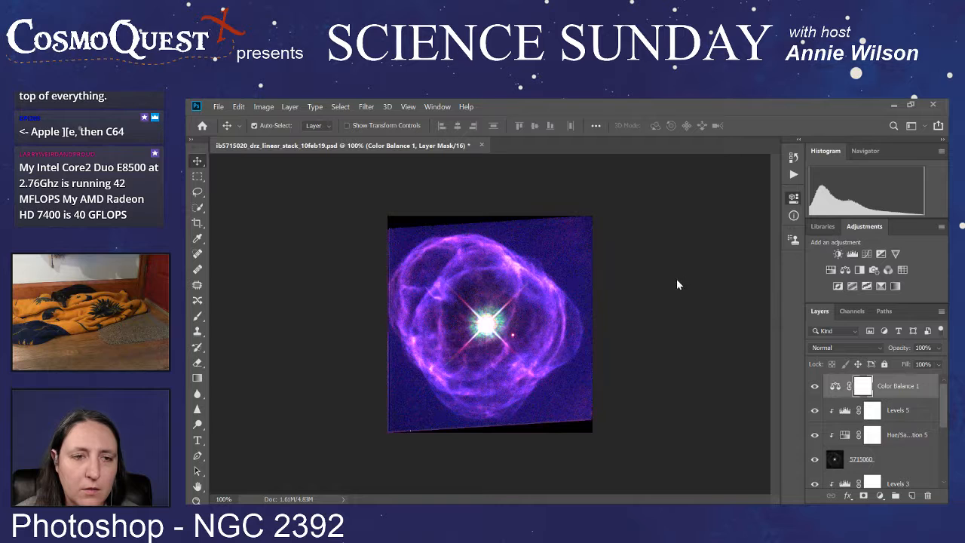
drag(669, 284, 703, 261)
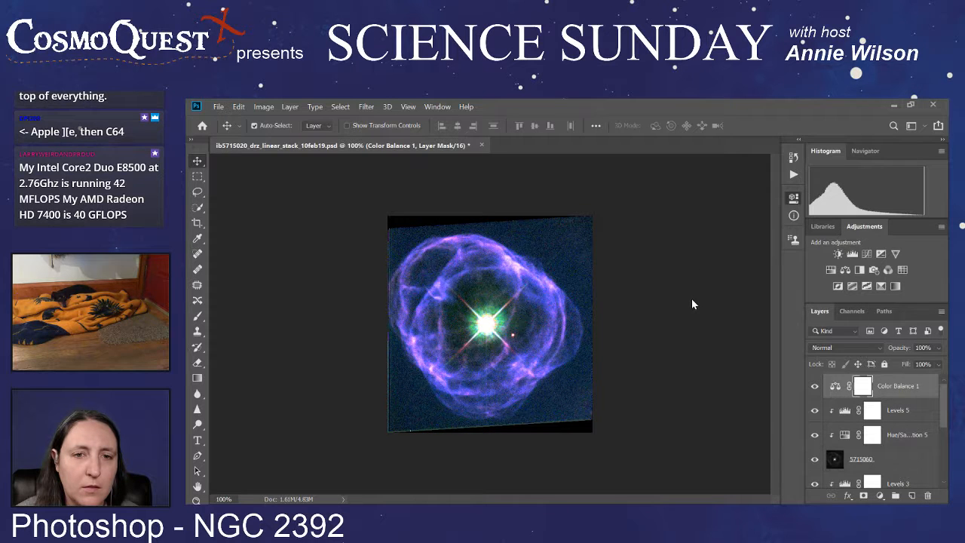
drag(691, 304, 718, 306)
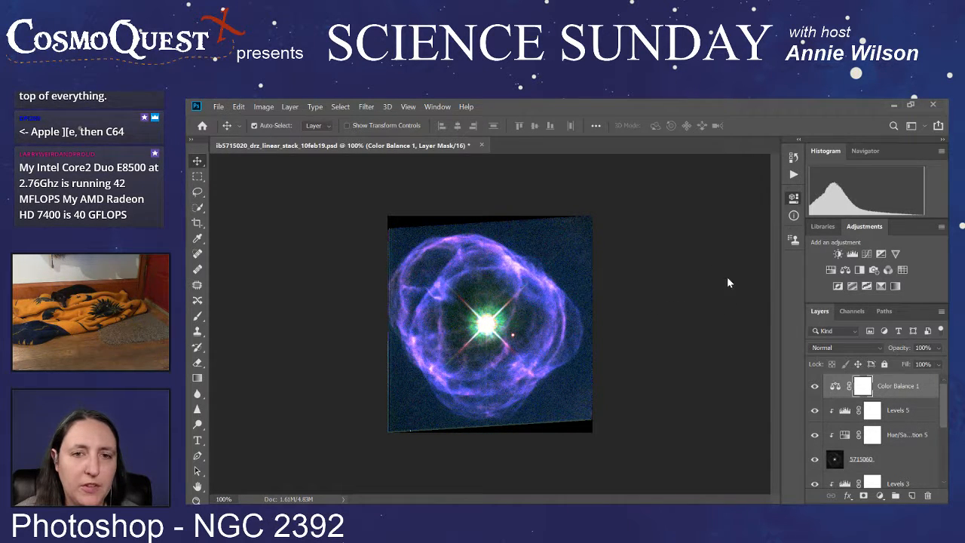
mouse_move(715, 283)
mouse_down()
mouse_move(655, 286)
mouse_move(697, 286)
mouse_move(678, 257)
mouse_move(658, 259)
mouse_move(714, 265)
mouse_up()
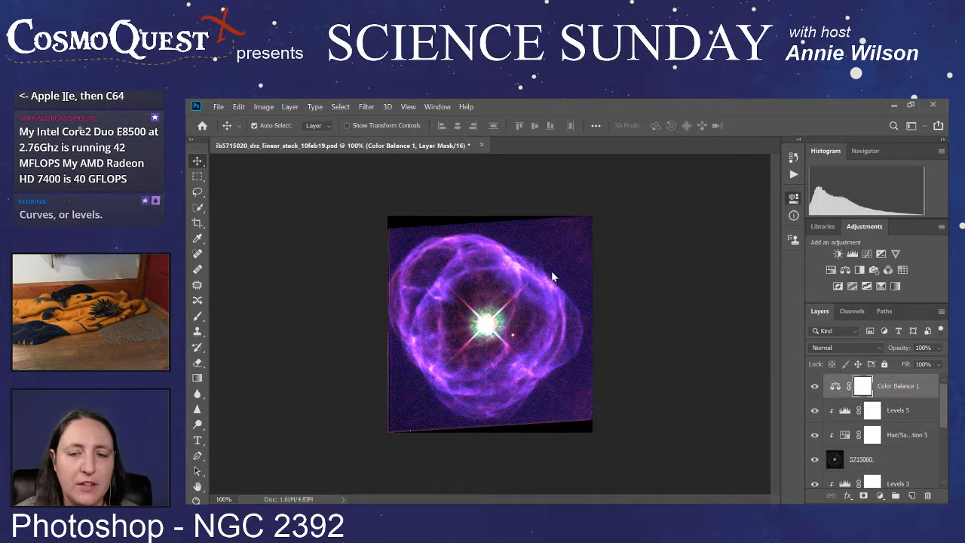
key(Delete)
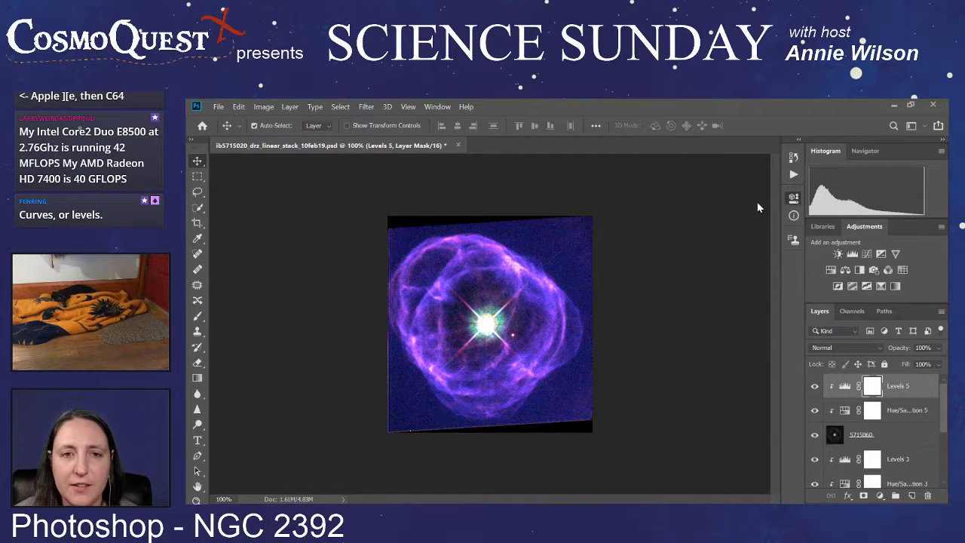
- Add a Levels adjustment above all layers and neutralize the composite's background to black by sampling the sky outside the nebula
click(730, 442)
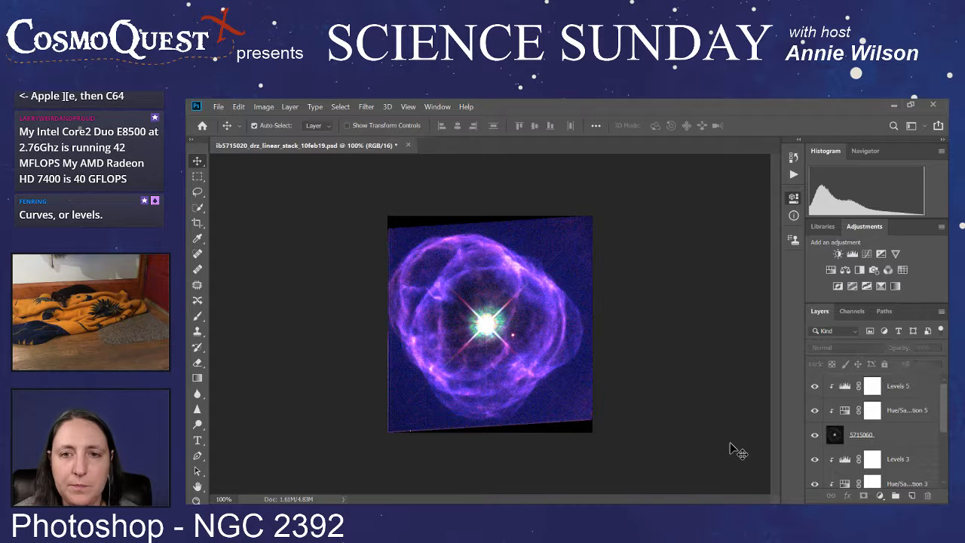
click(853, 254)
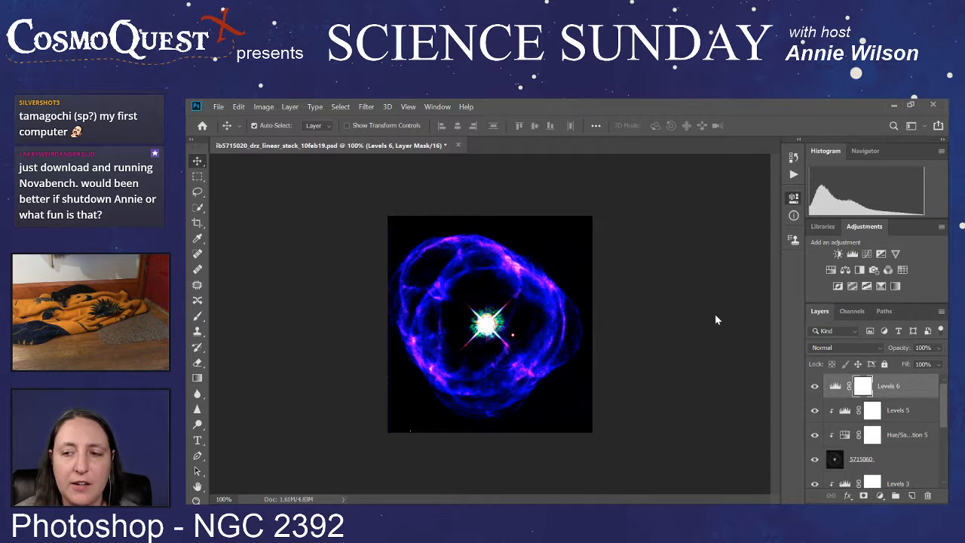
key(ctrl+z)
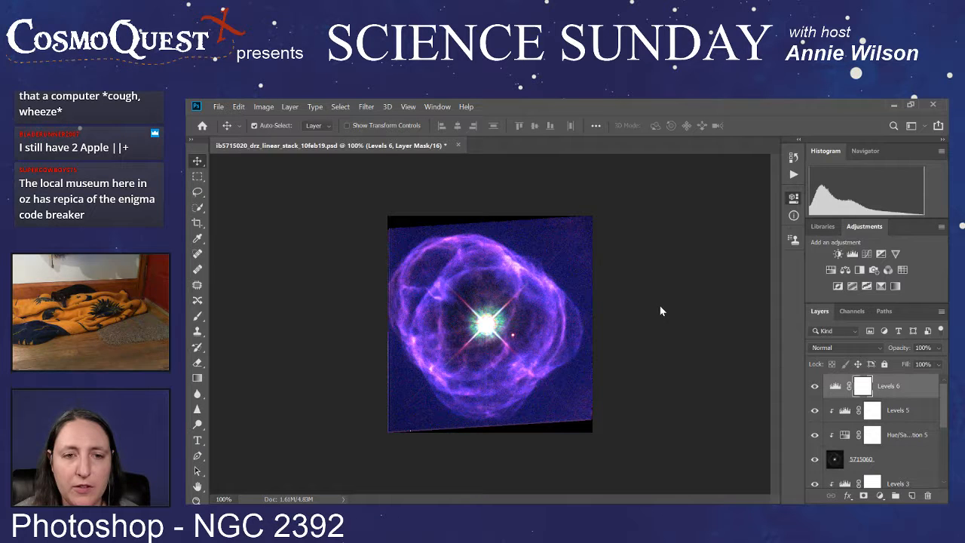
key(i)
click(581, 391)
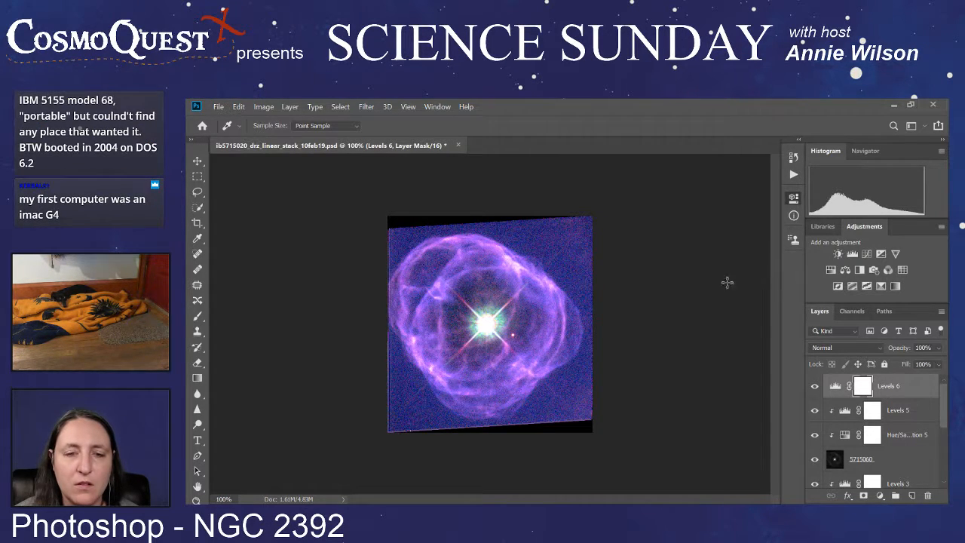
click(572, 397)
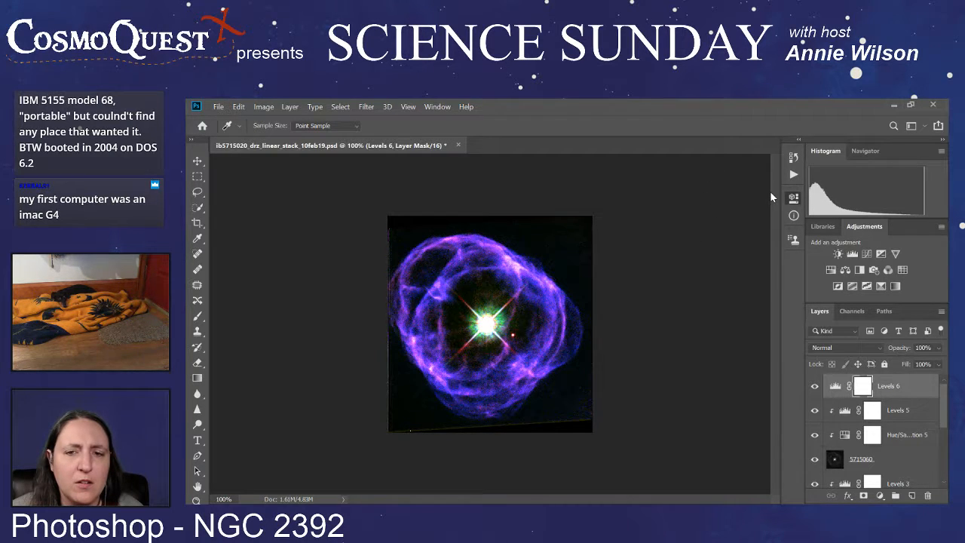
- Compare the composite with and without the top Levels 6 adjustment, leaving it visible
click(814, 386)
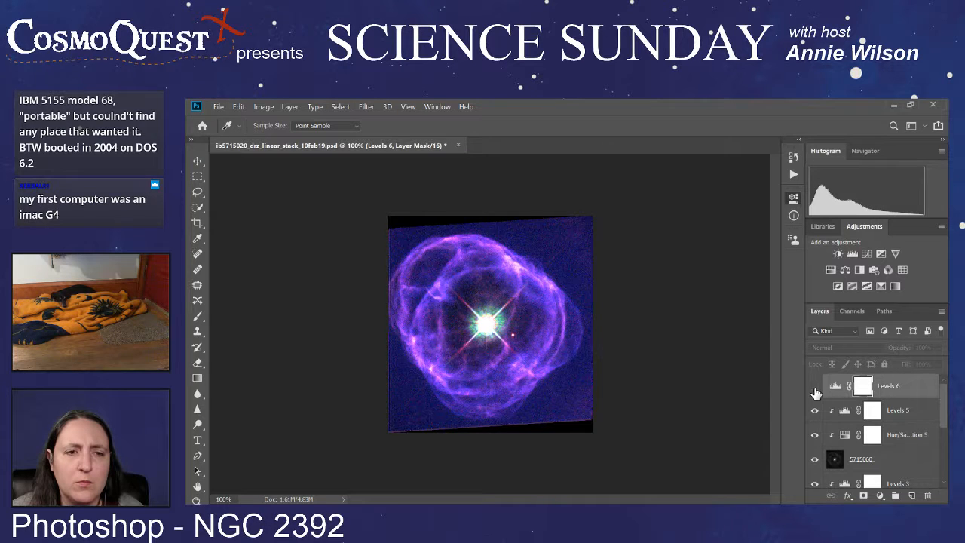
click(815, 388)
click(814, 388)
click(814, 388)
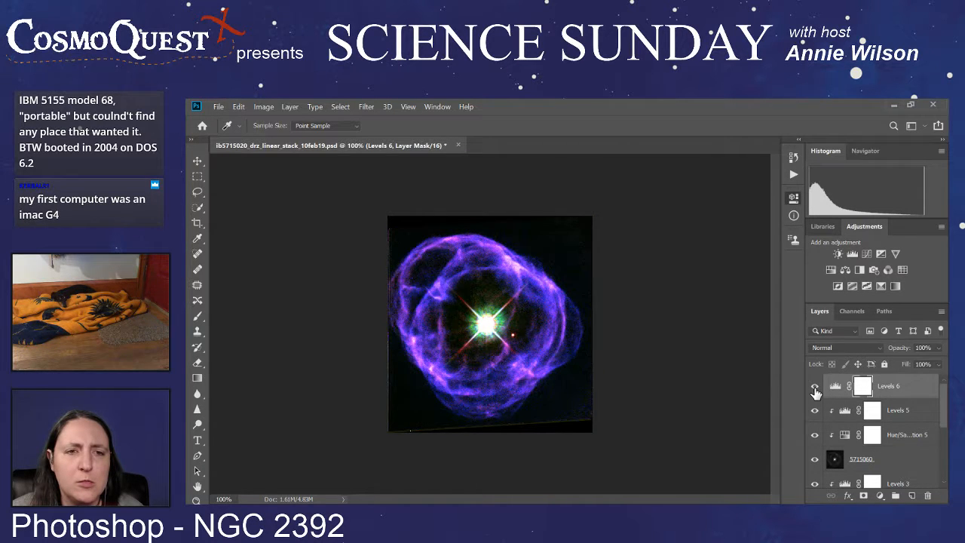
click(814, 387)
click(814, 388)
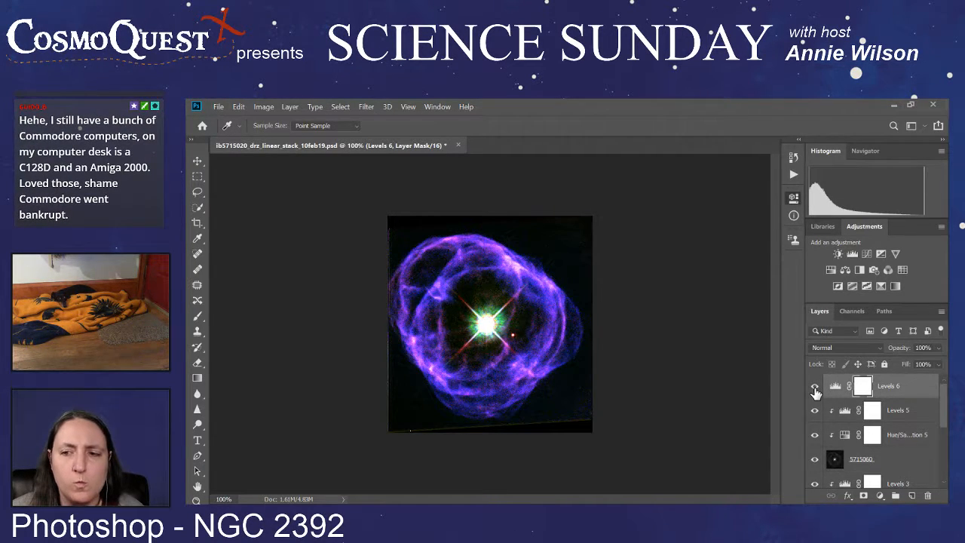
click(814, 388)
click(815, 387)
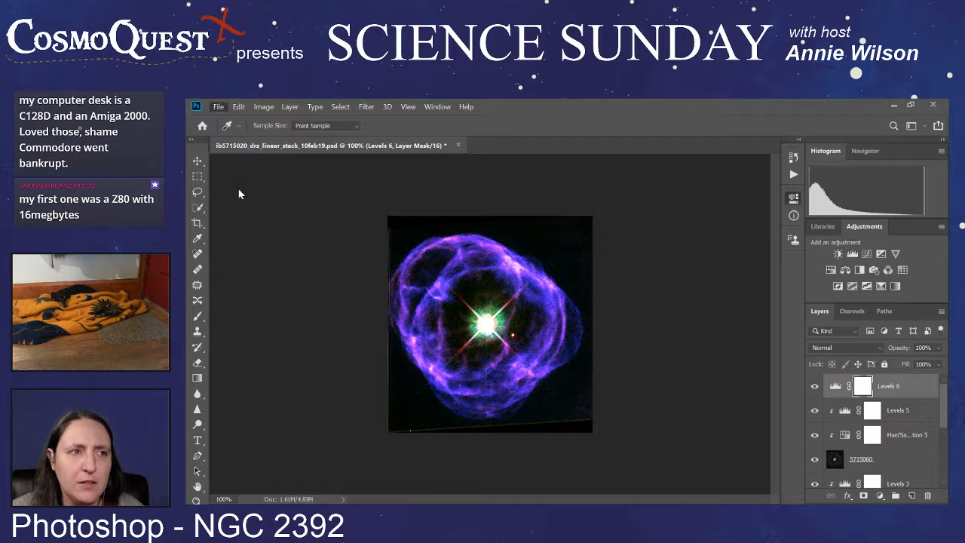
- Save the layered nebula composite
key(ctrl+s)
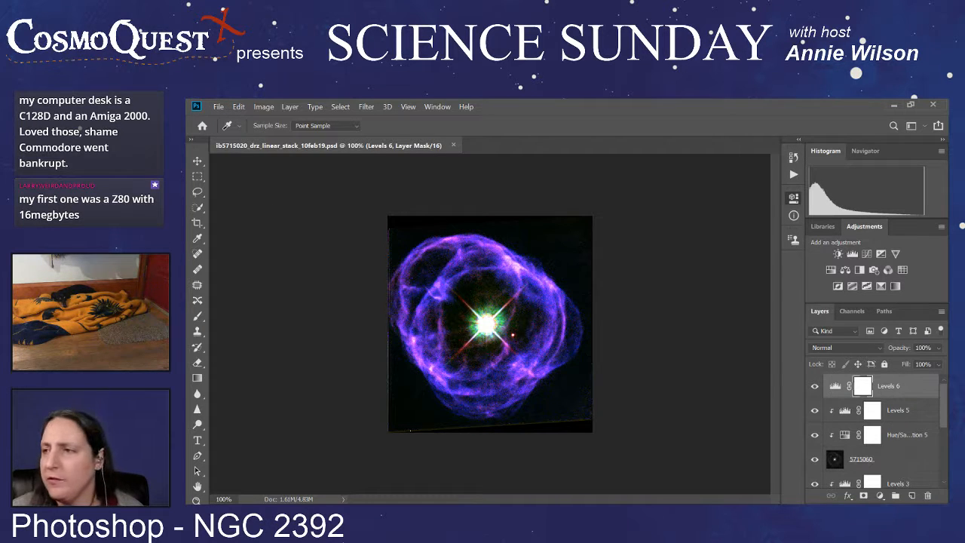